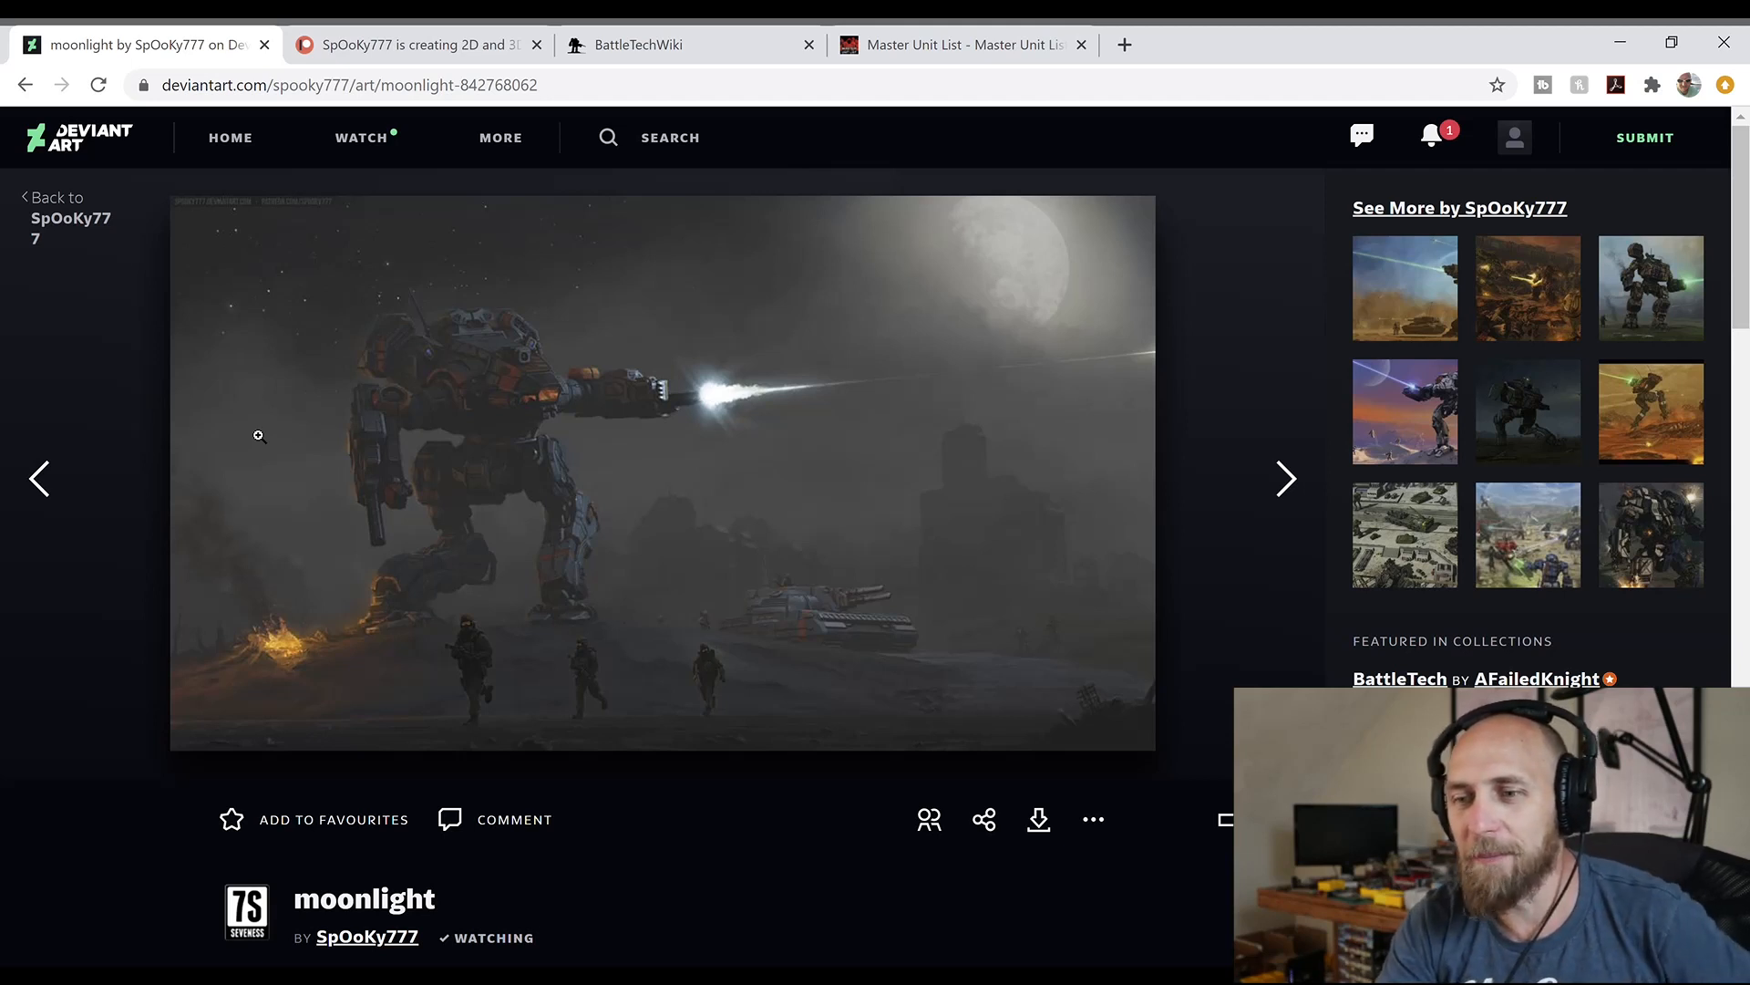
Read the details of the moonlight artwork on DeviantArt and bring up the artist's Patreon post of it
scroll(113, 545, down, 3)
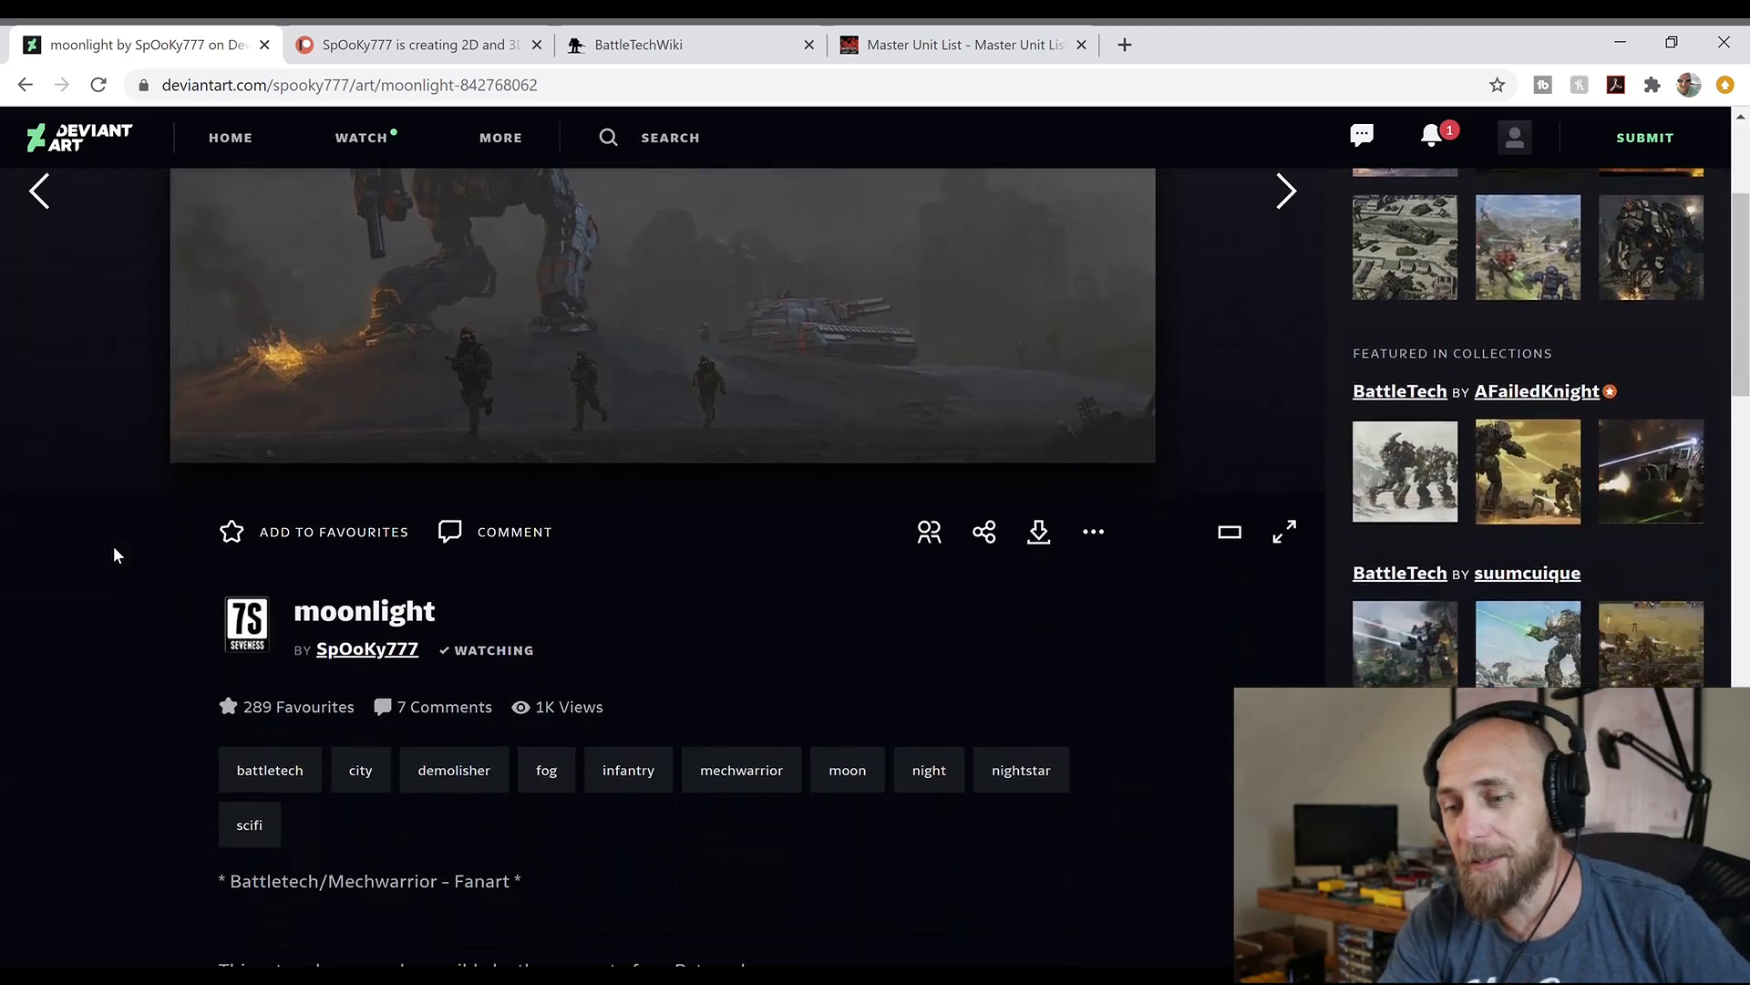
scroll(125, 935, down, 1)
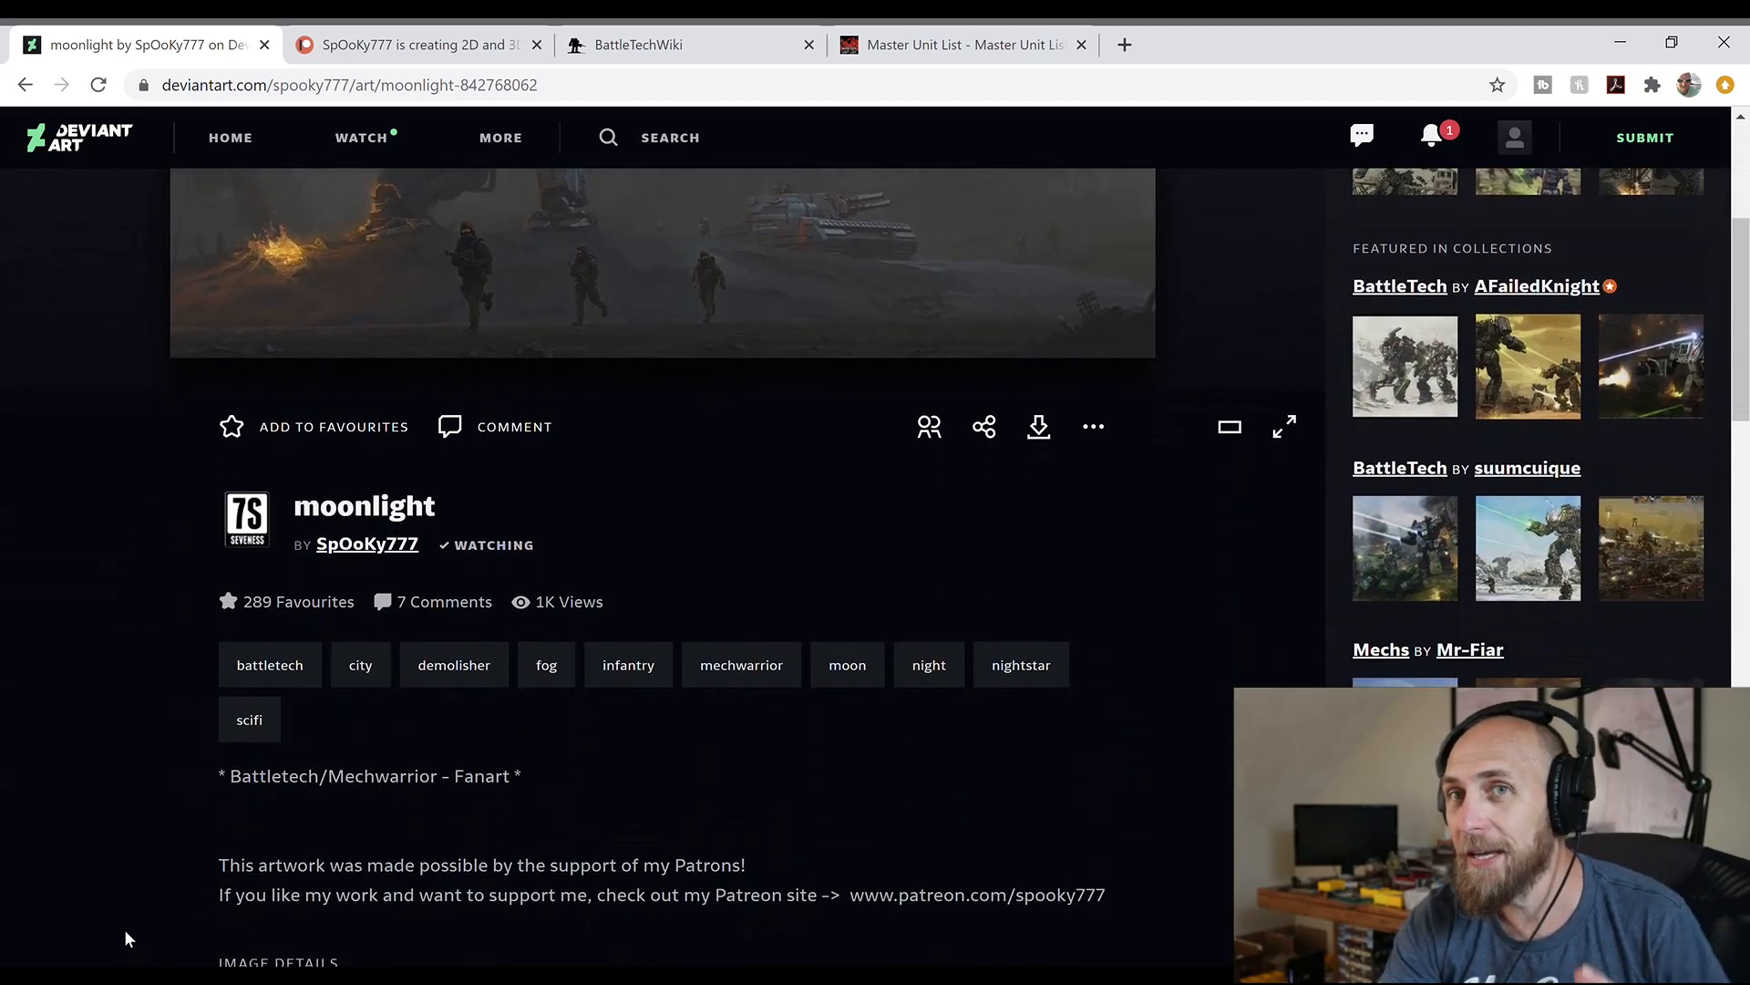
scroll(125, 937, down, 1)
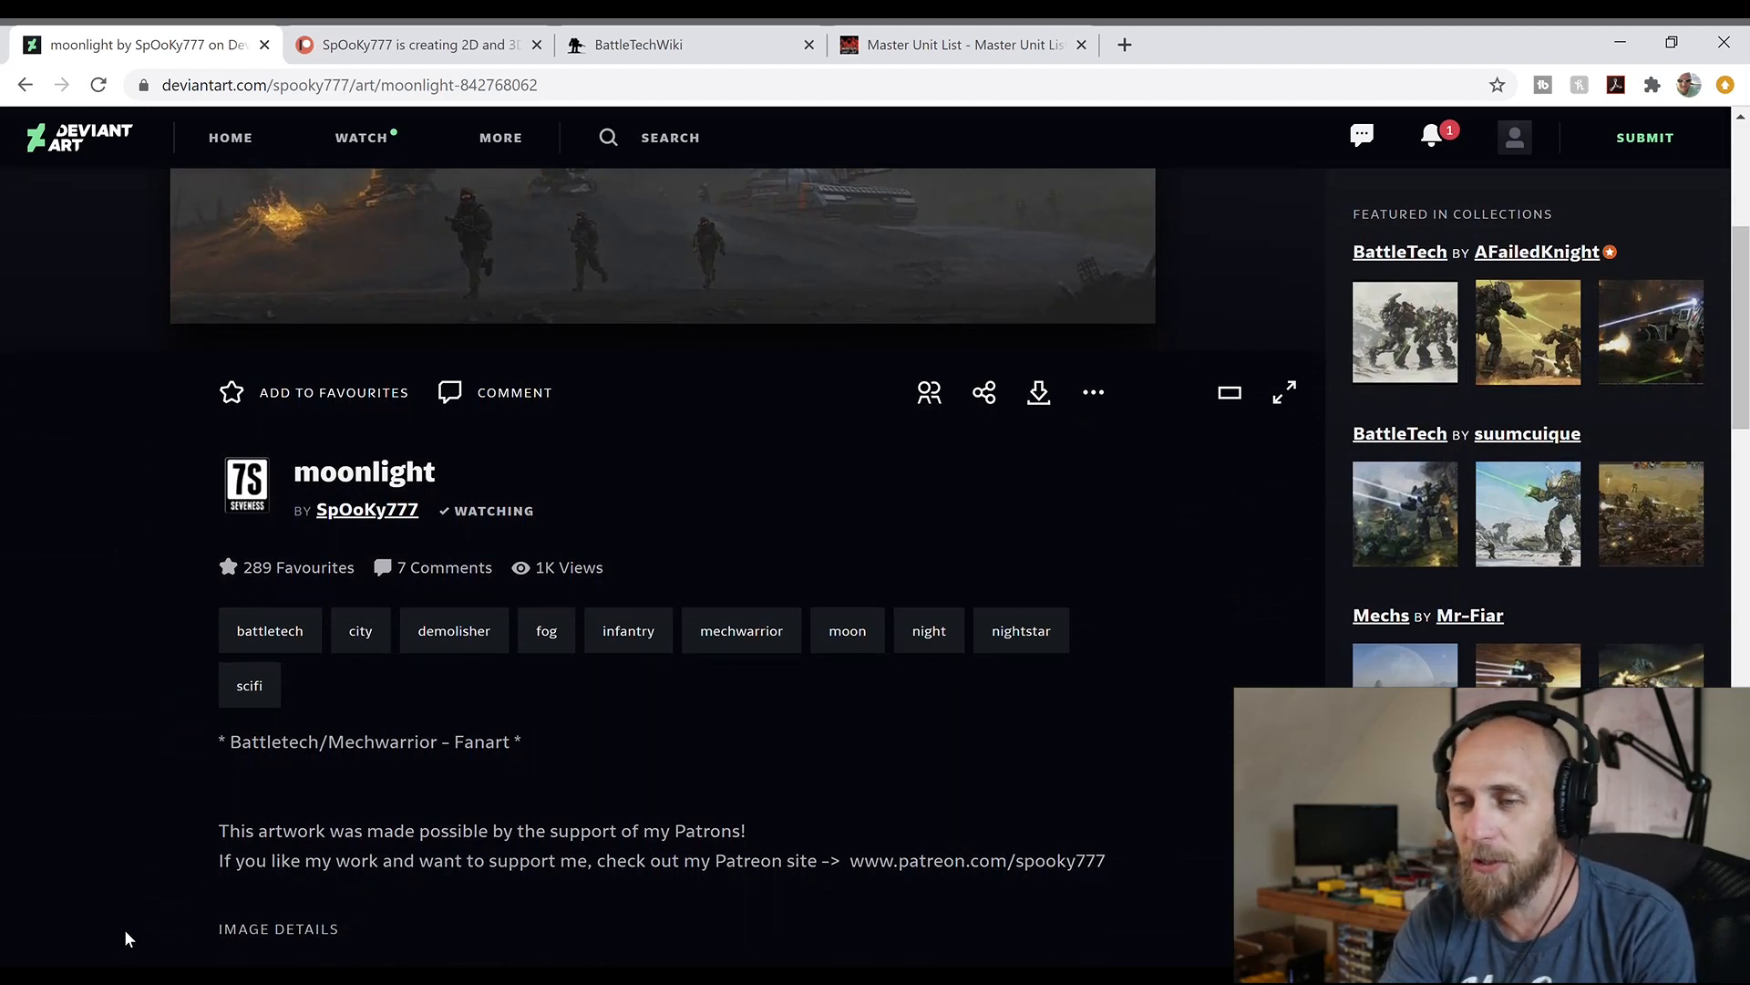
click(394, 30)
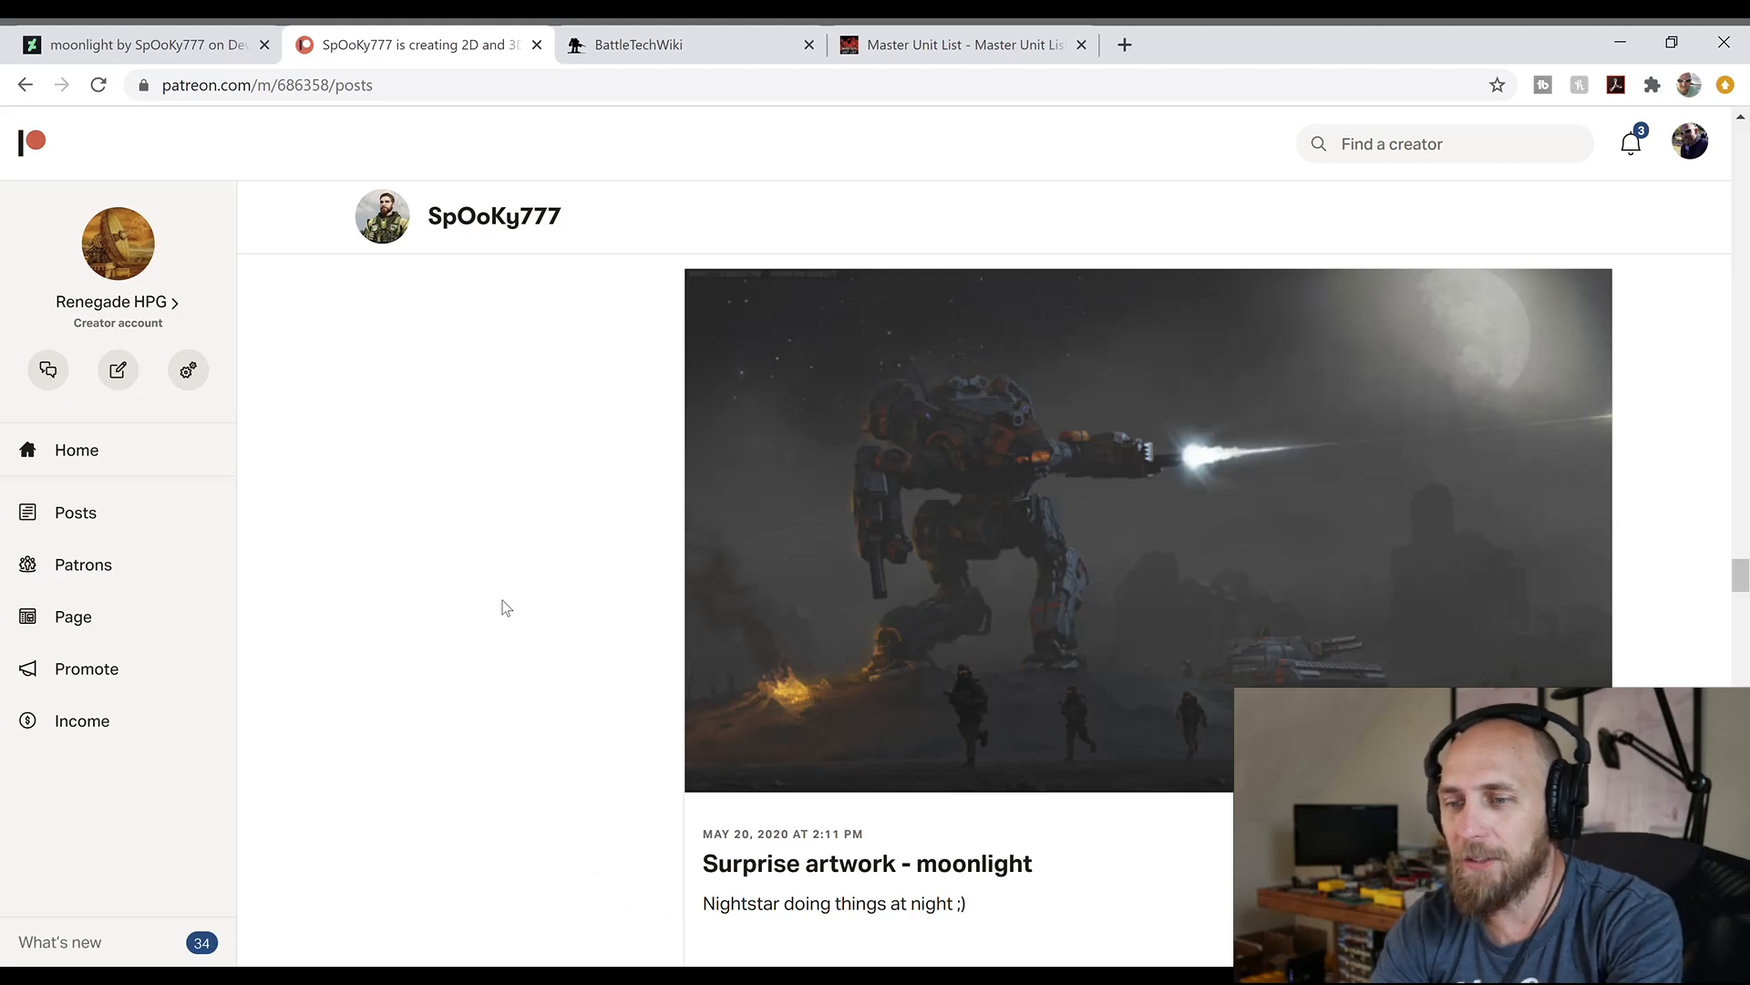
Search BattleTechWiki for "nightstar" and highlight the model designation in the article's production information
click(702, 34)
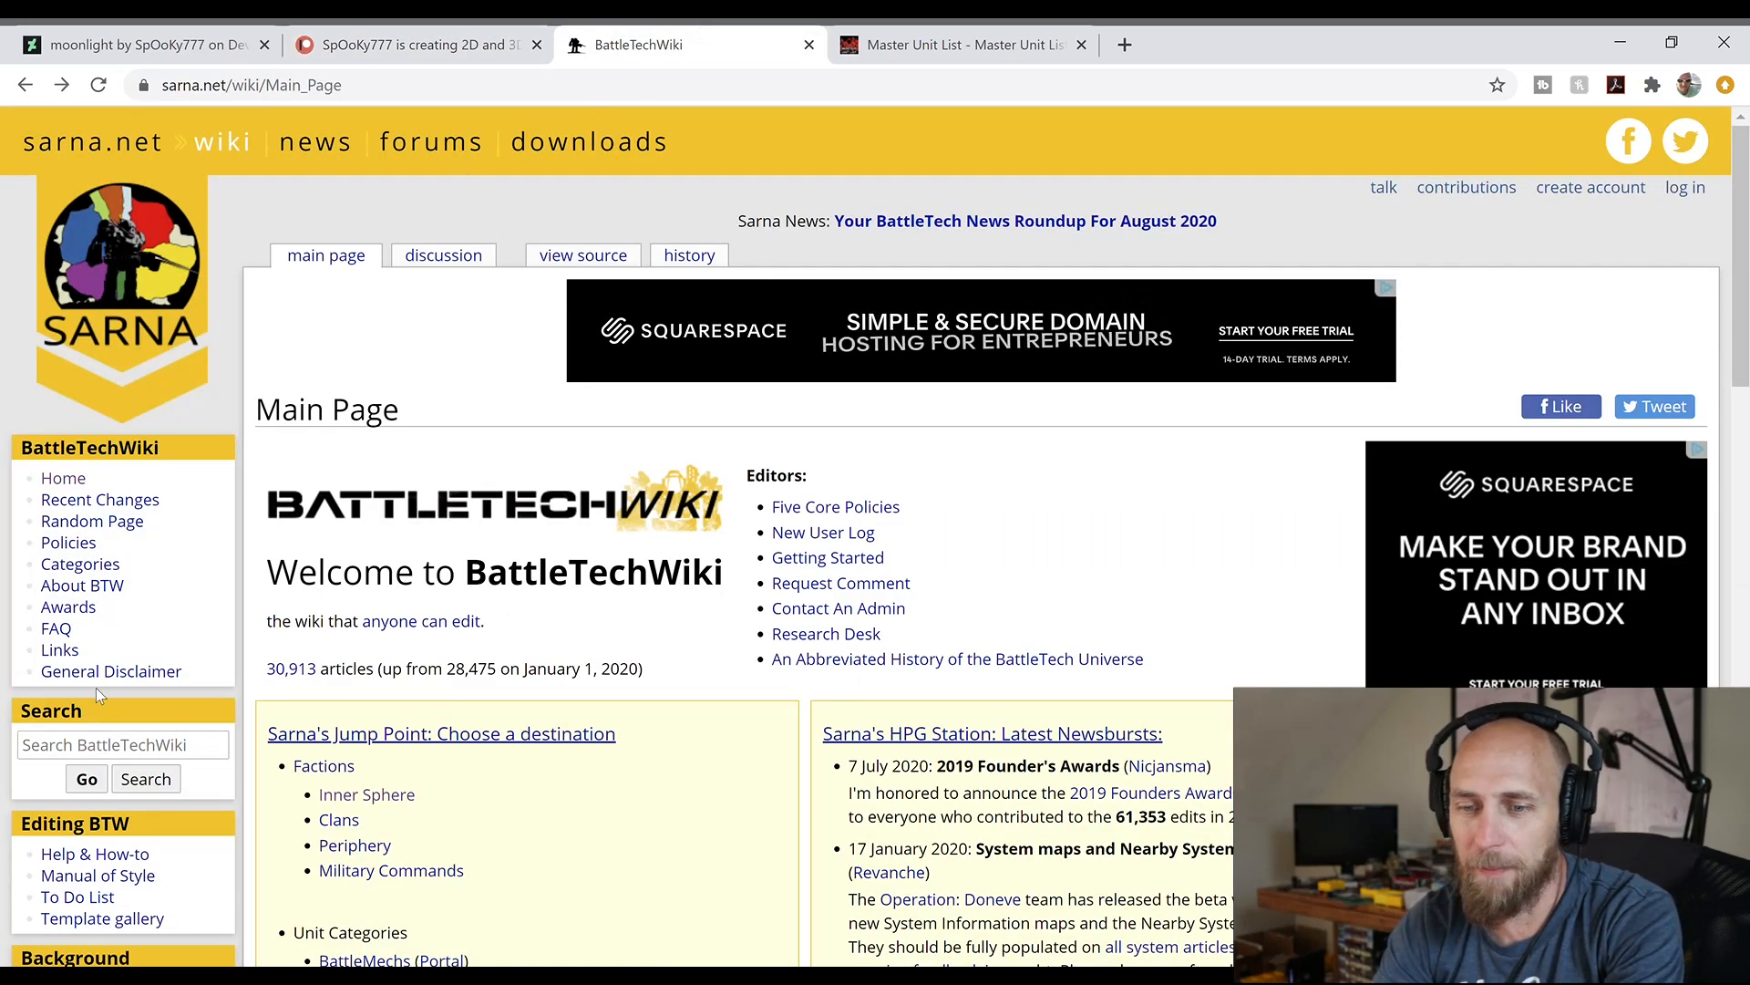
click(49, 748)
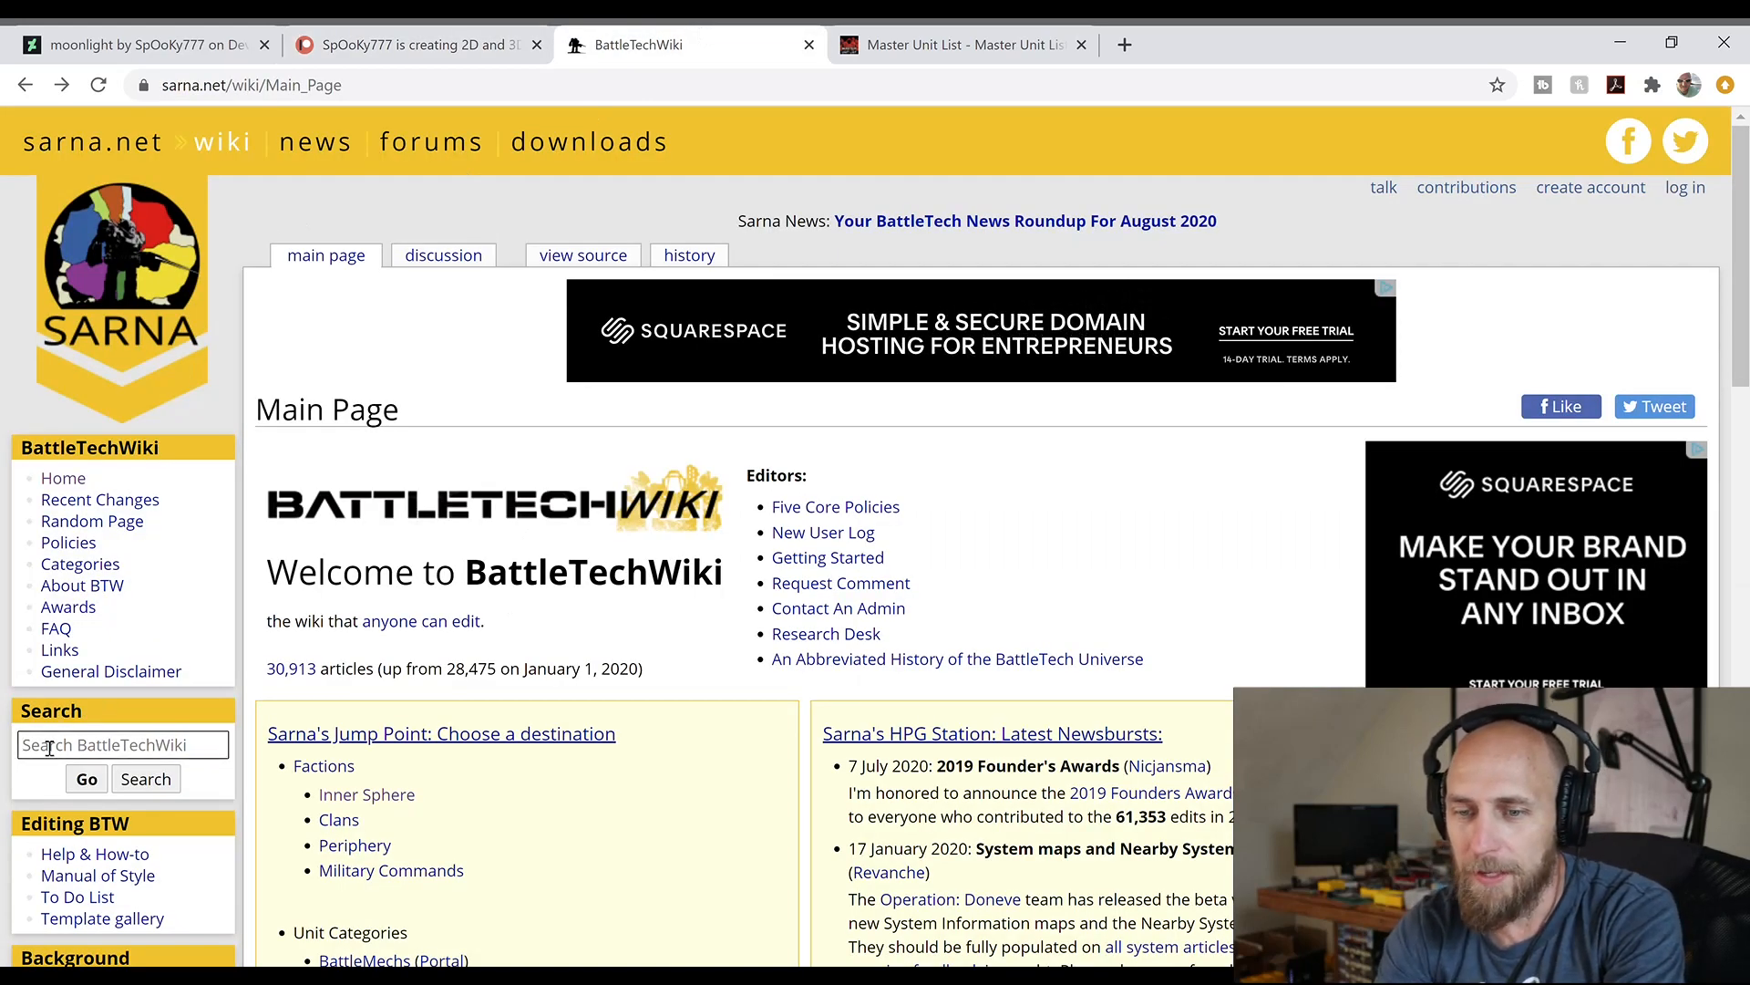
text(nightstar)
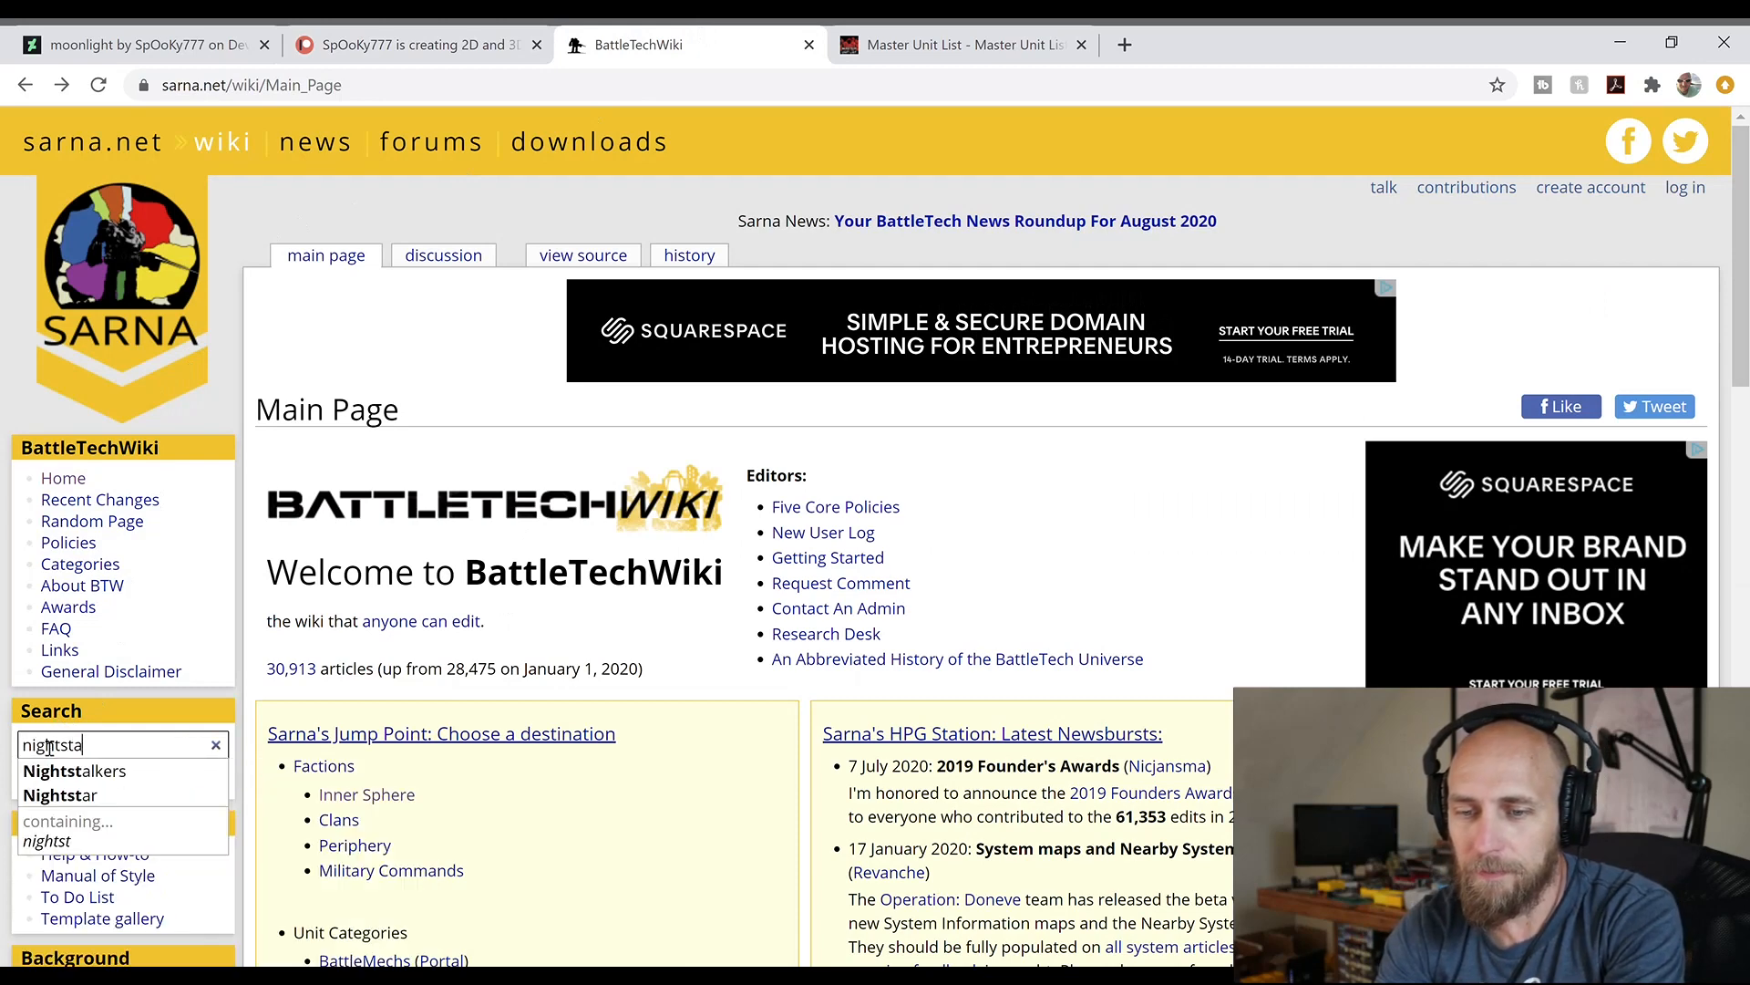
key(Return)
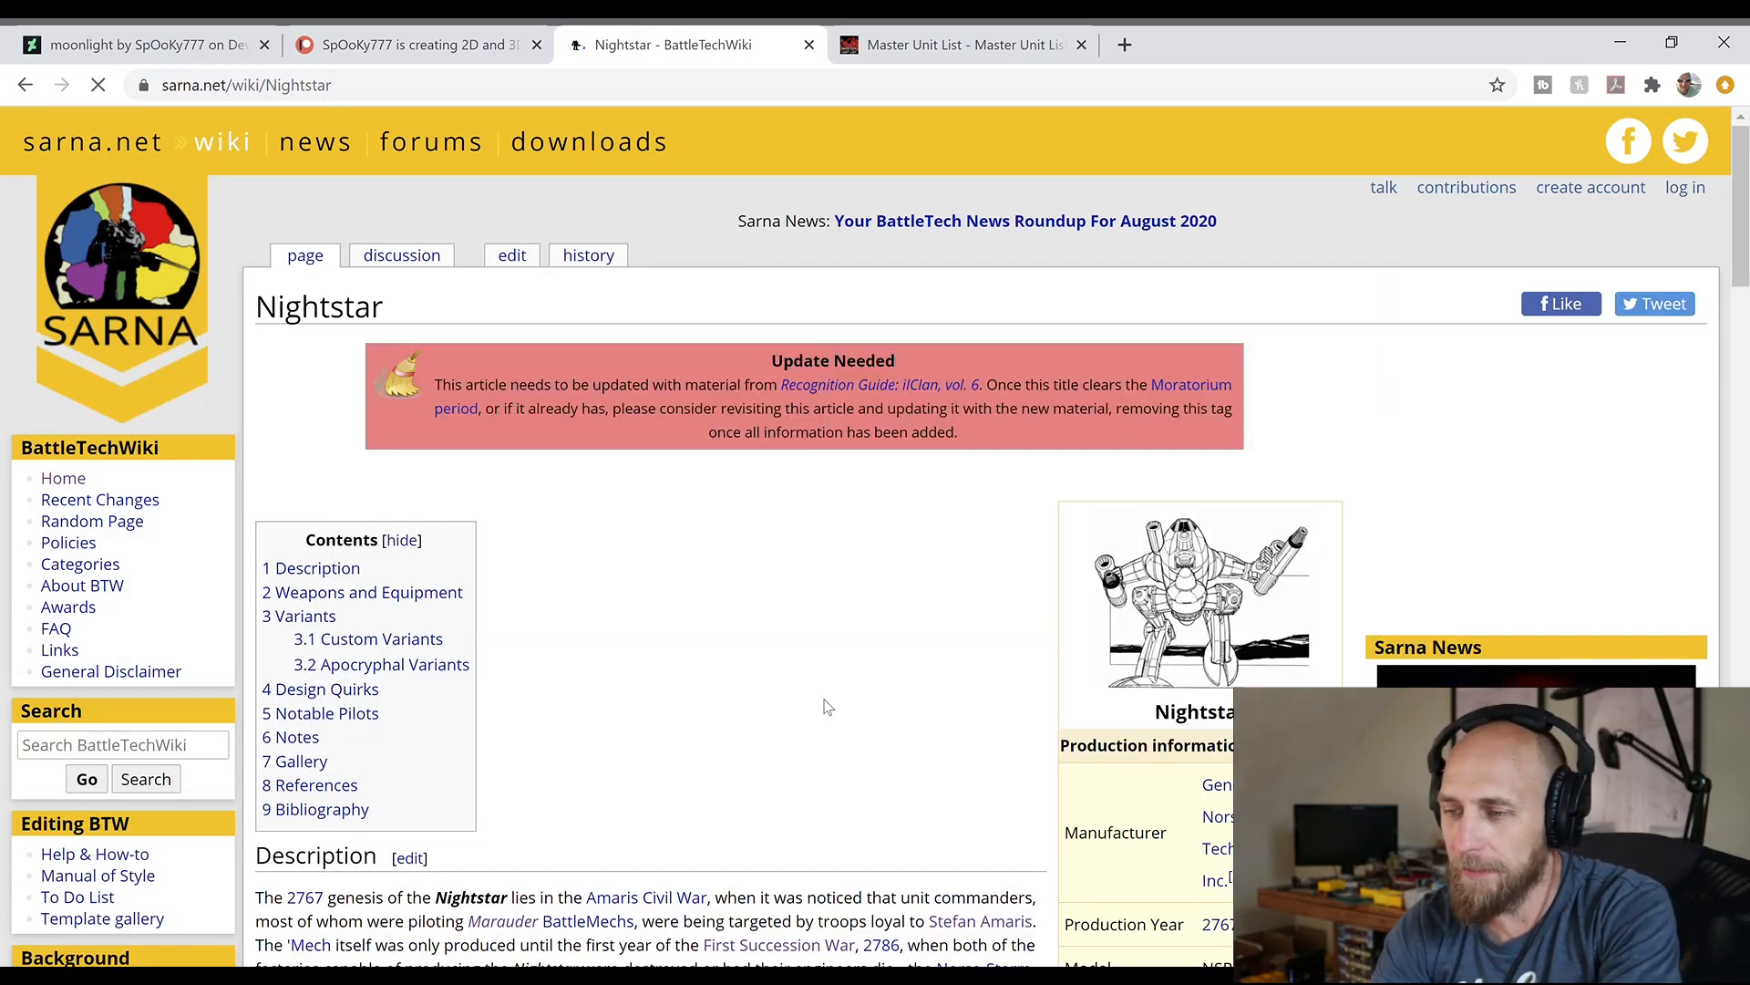
scroll(825, 705, down, 1)
scroll(825, 704, down, 3)
scroll(825, 705, down, 1)
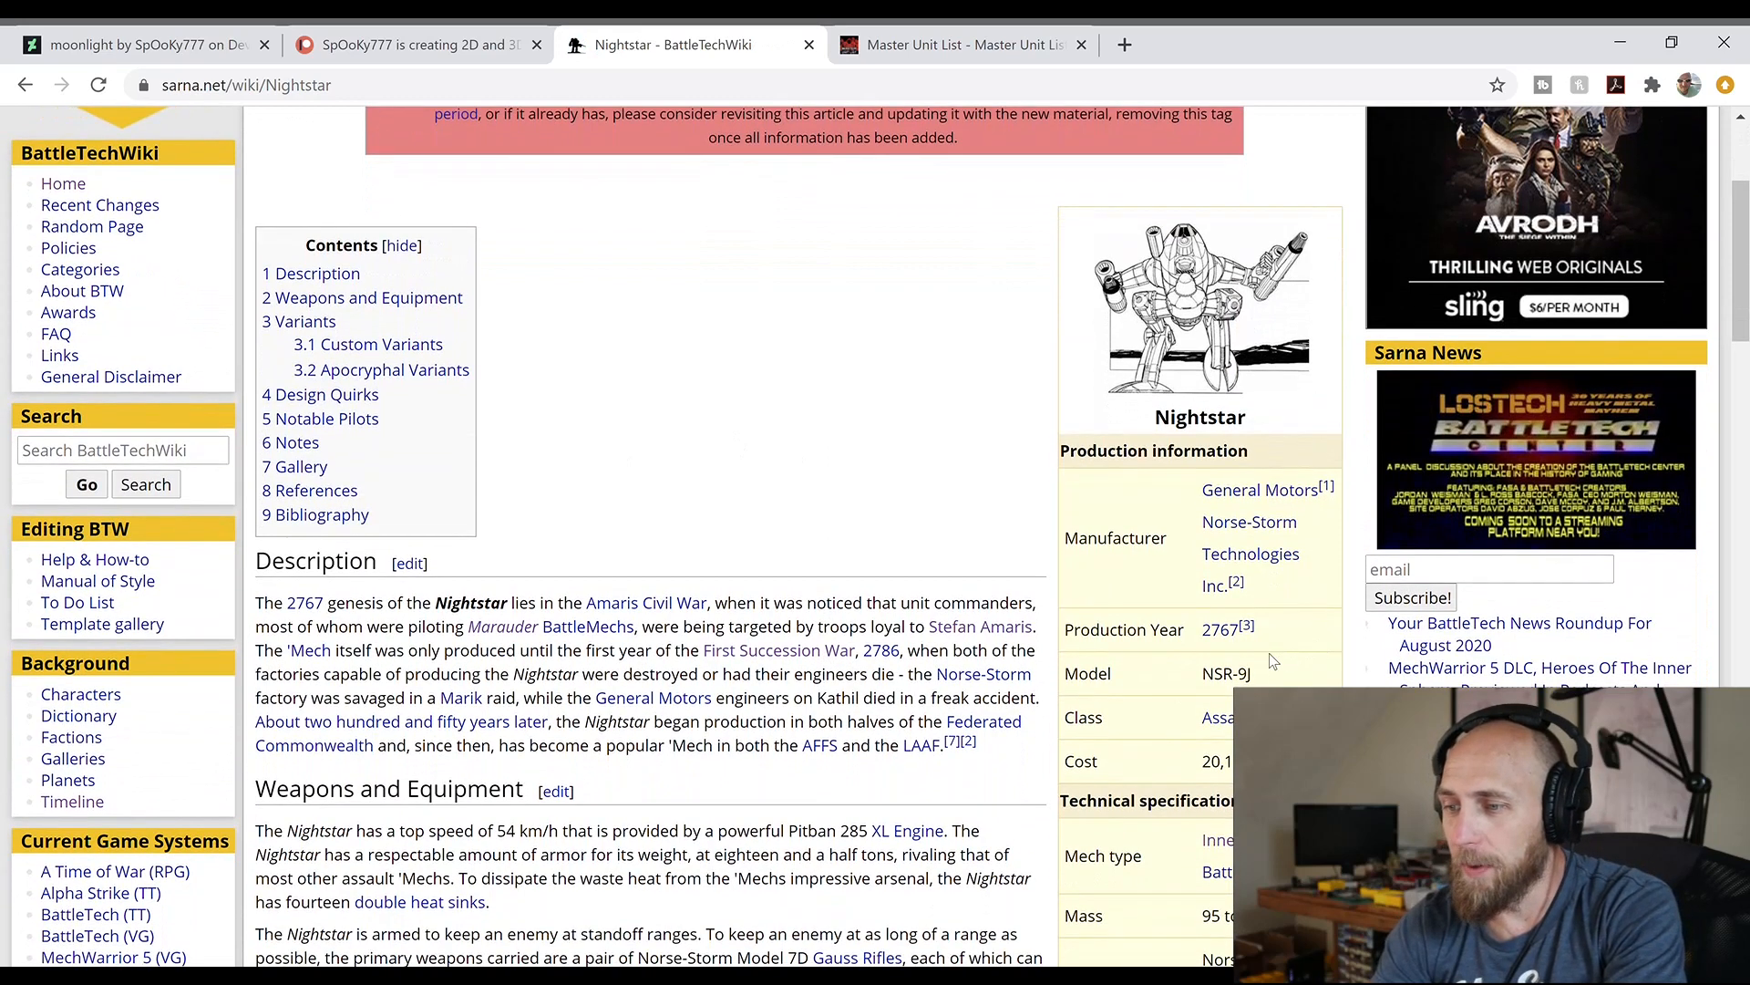
drag(1261, 676, 1196, 676)
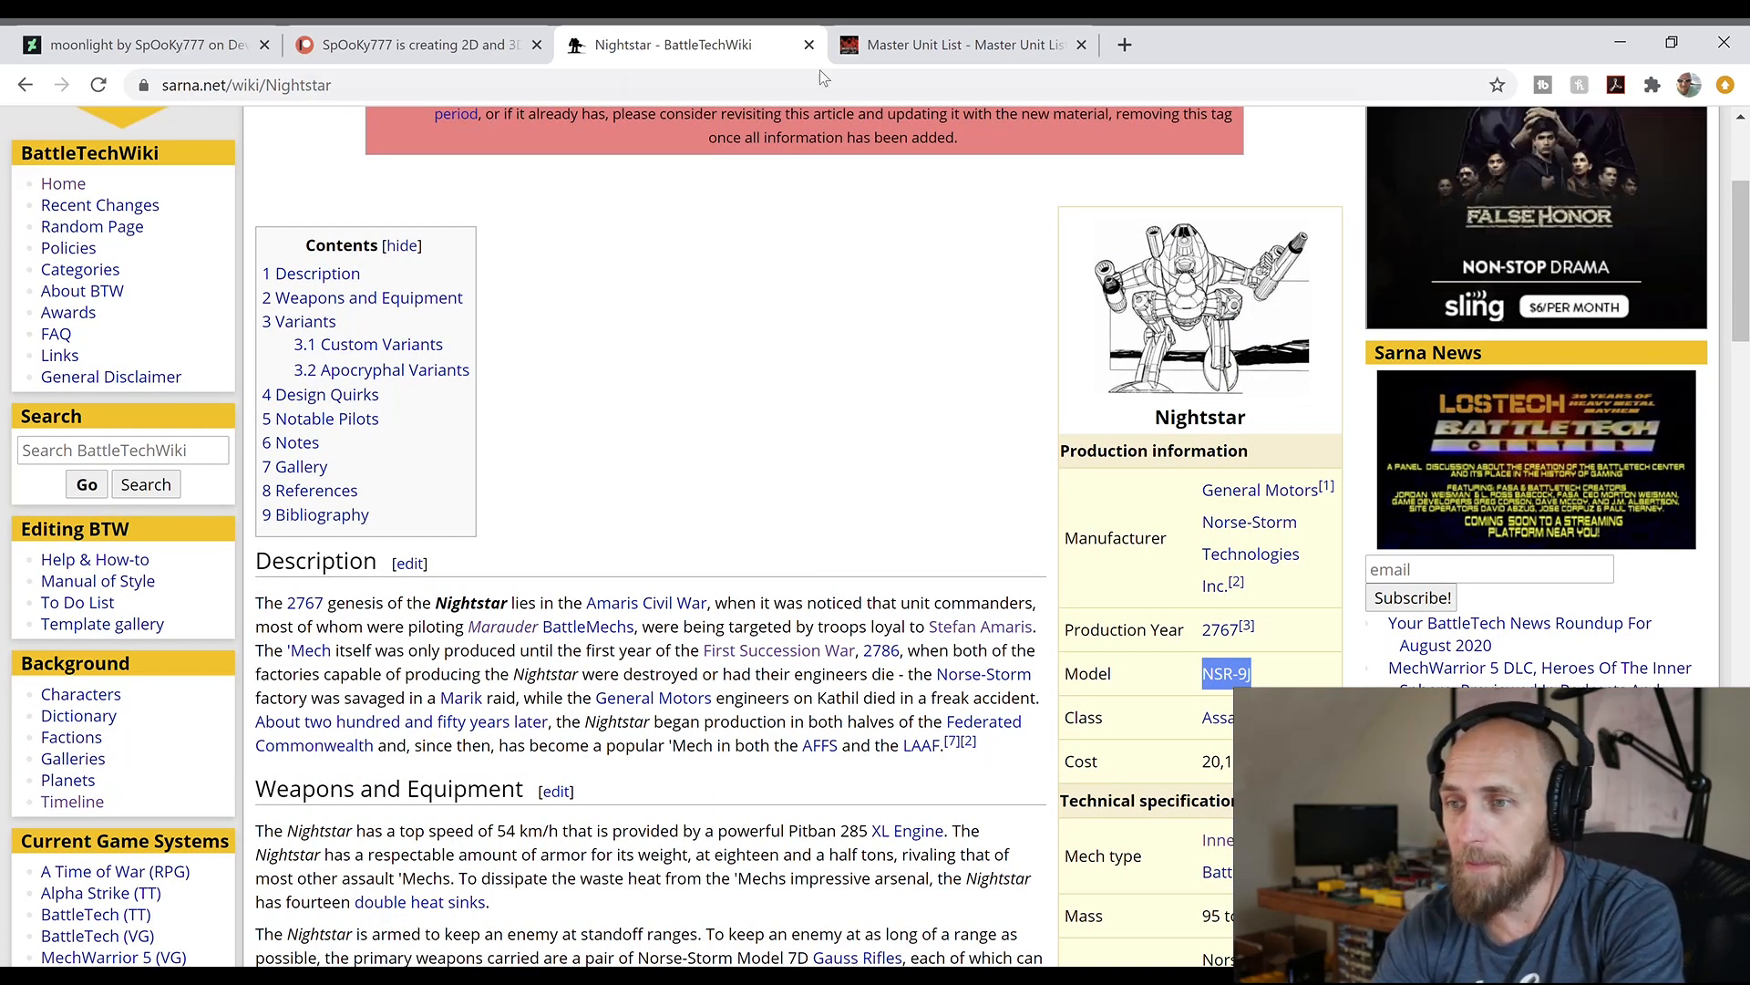
Search the Master Unit List for "nightstar" and open the Nightstar NSR-9J entry
click(945, 33)
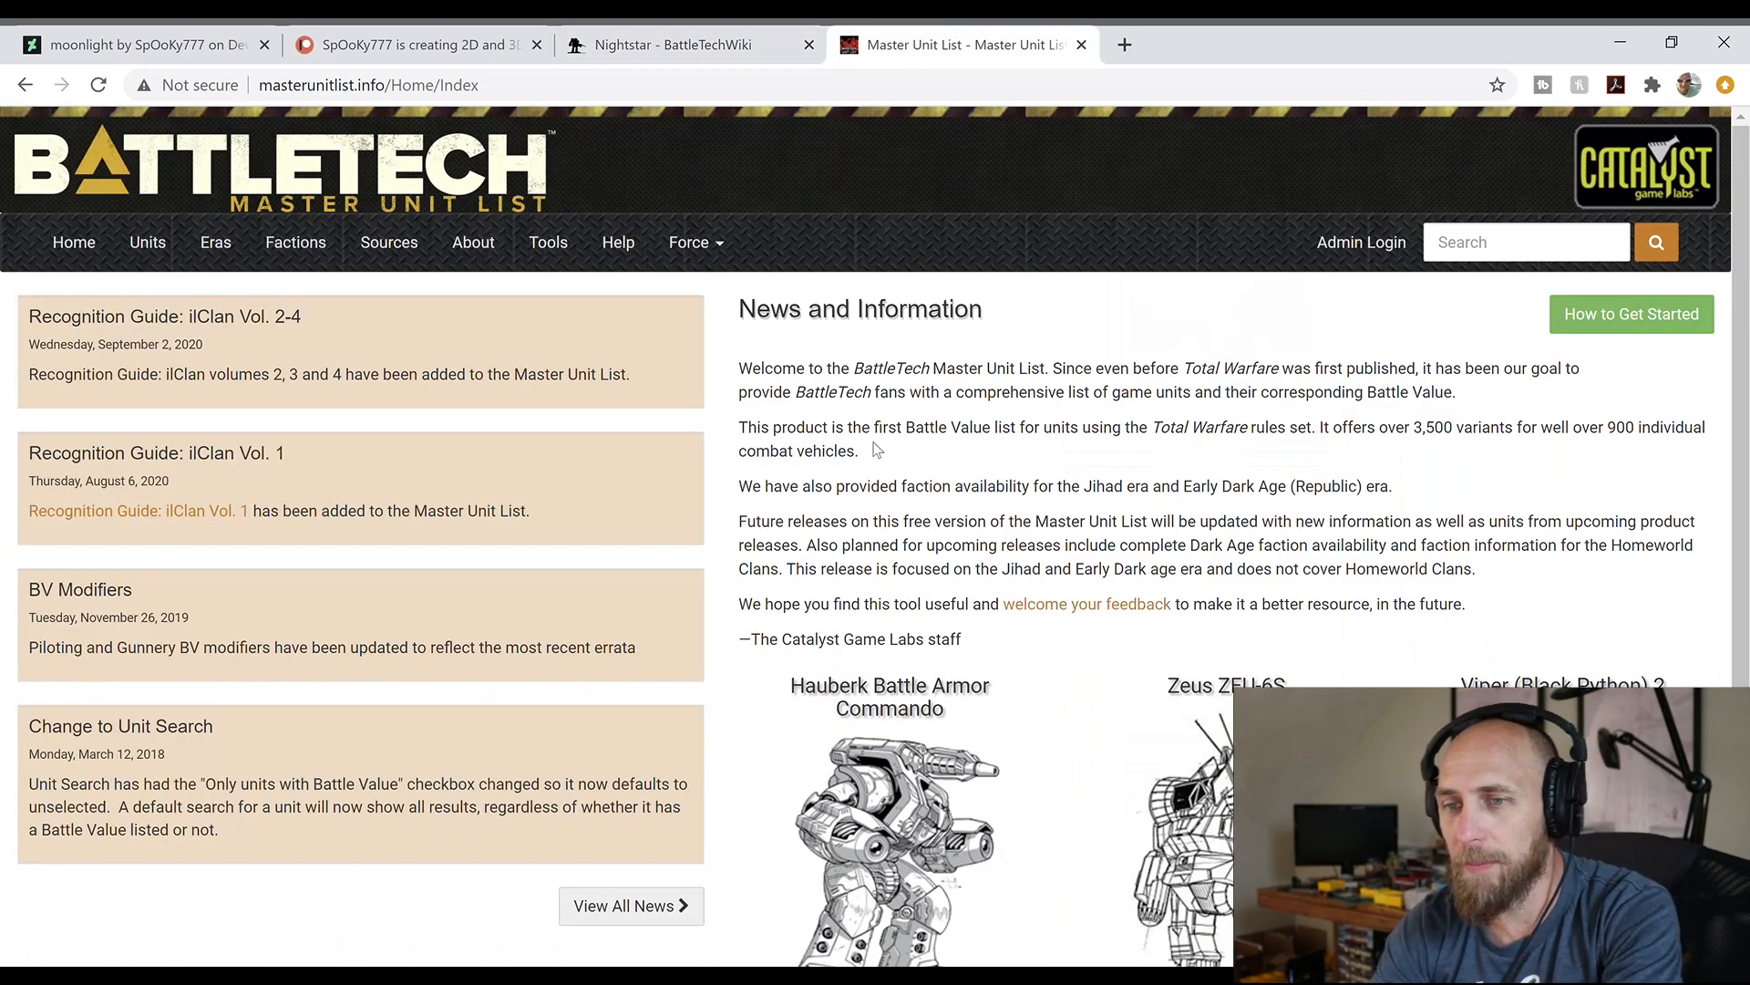
click(1508, 261)
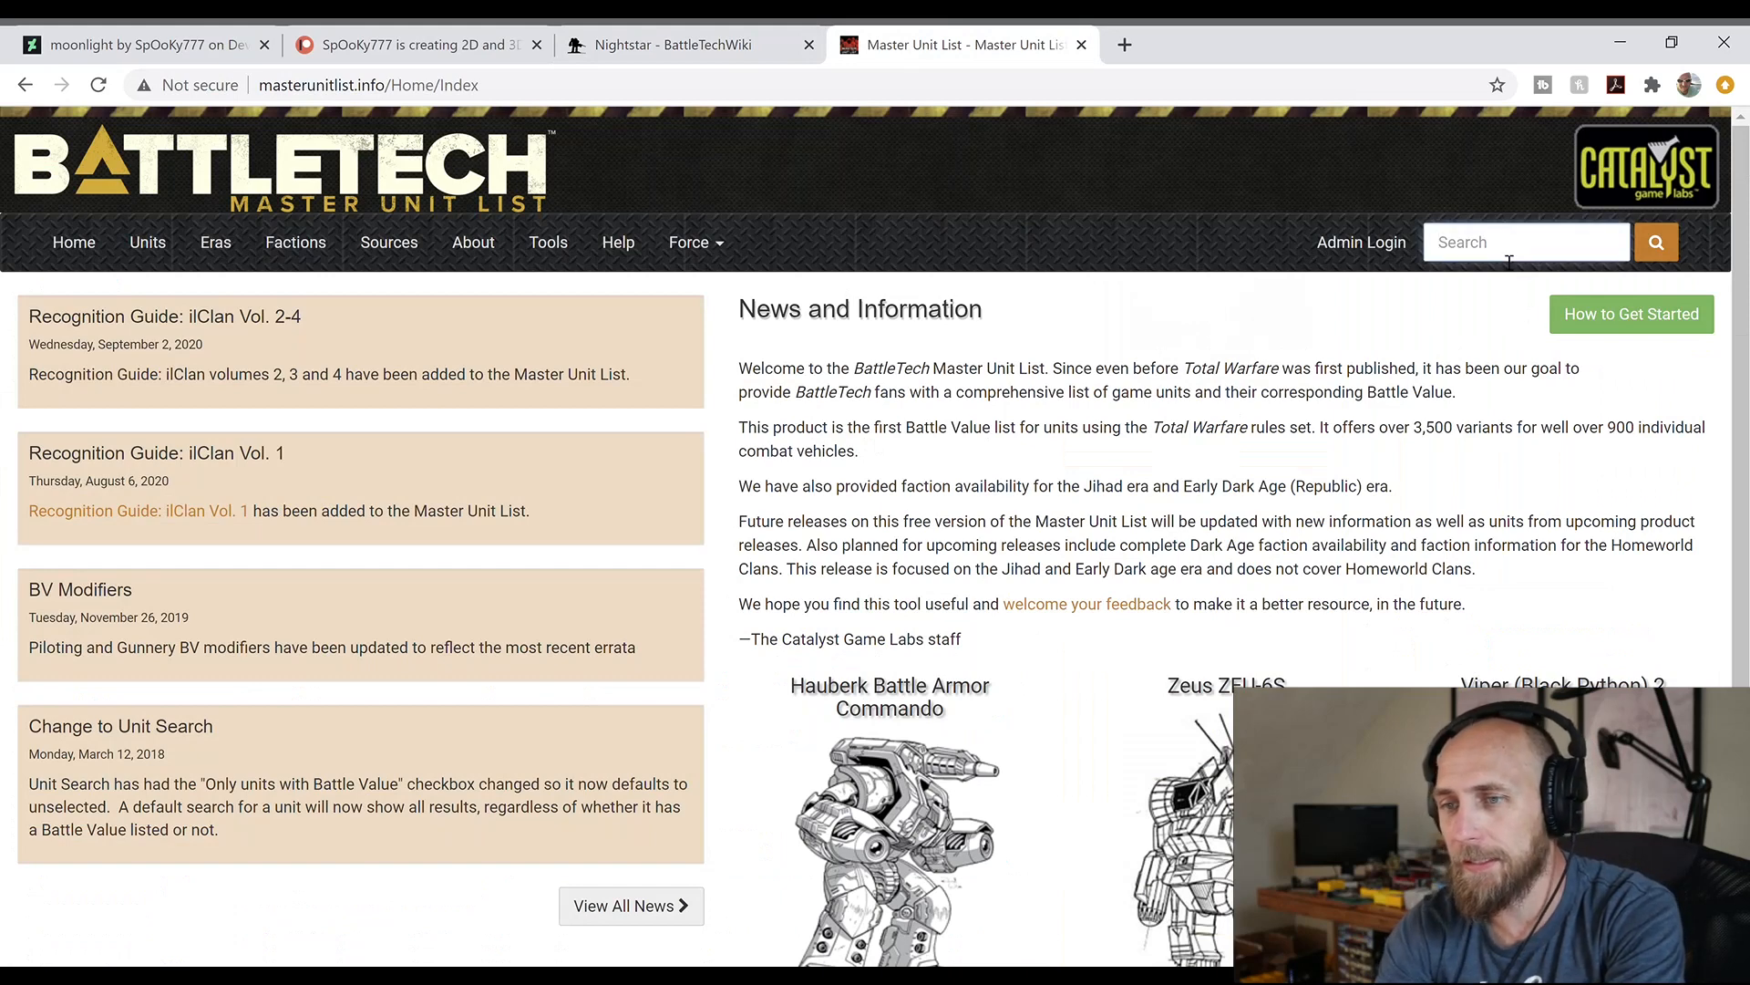
text(nightstar)
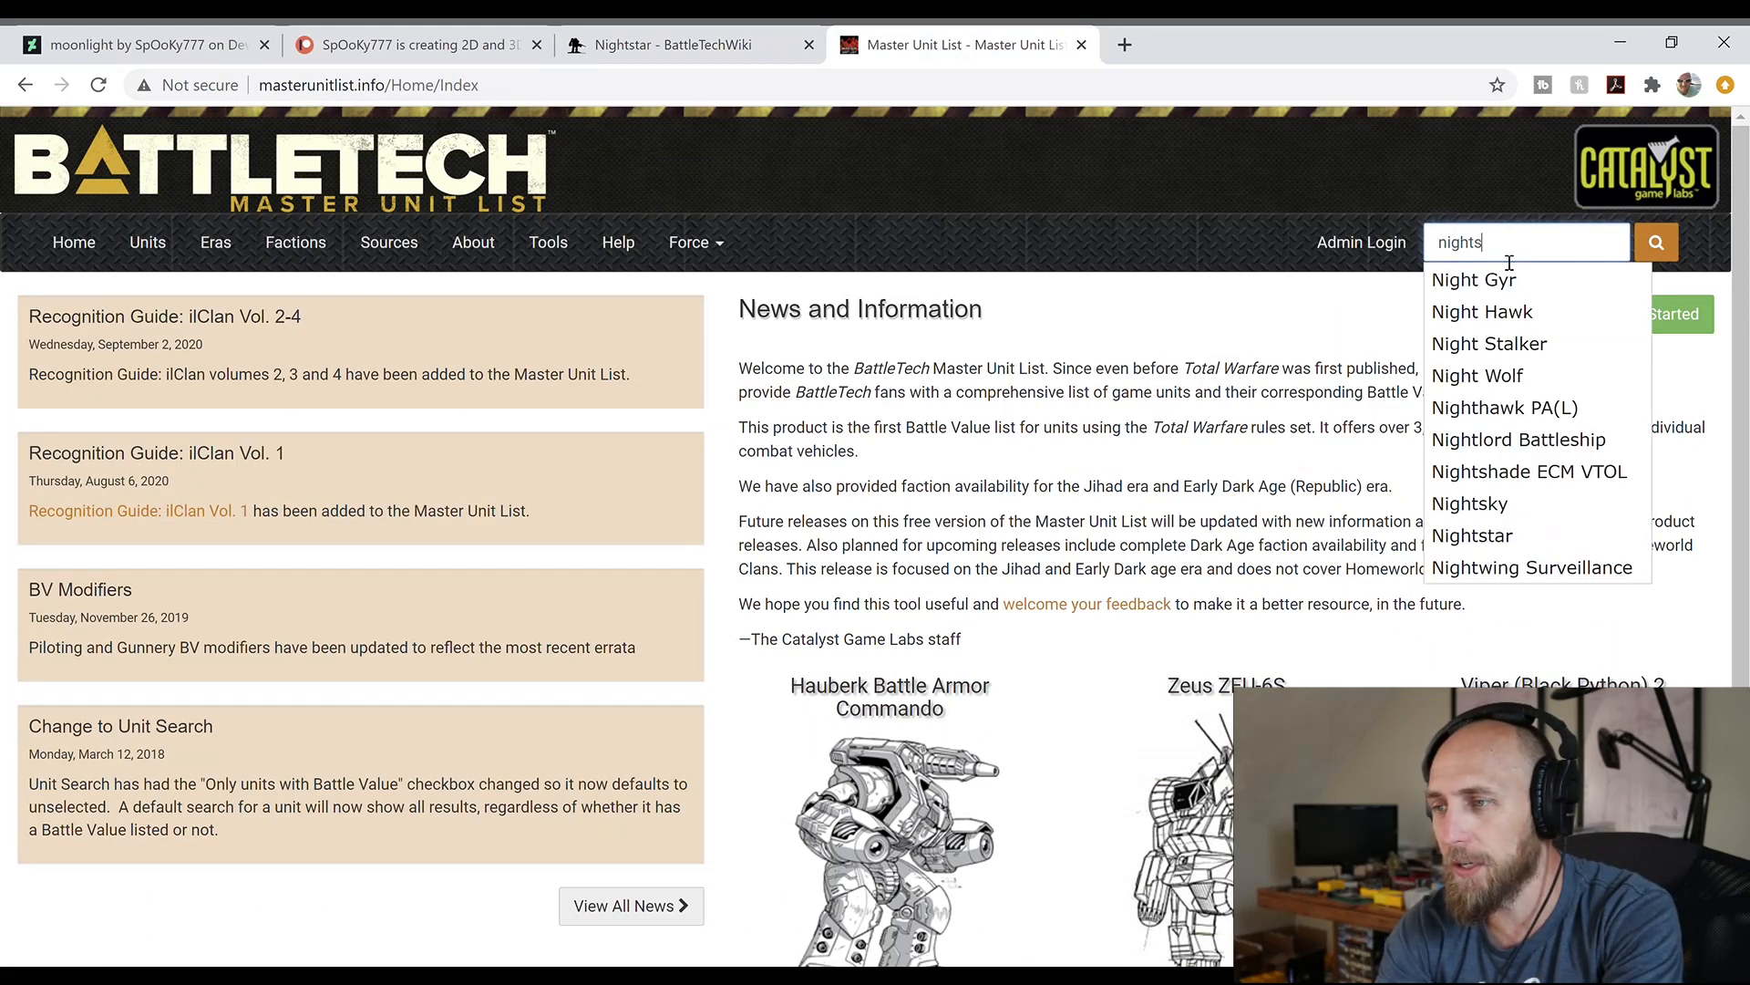
key(Return)
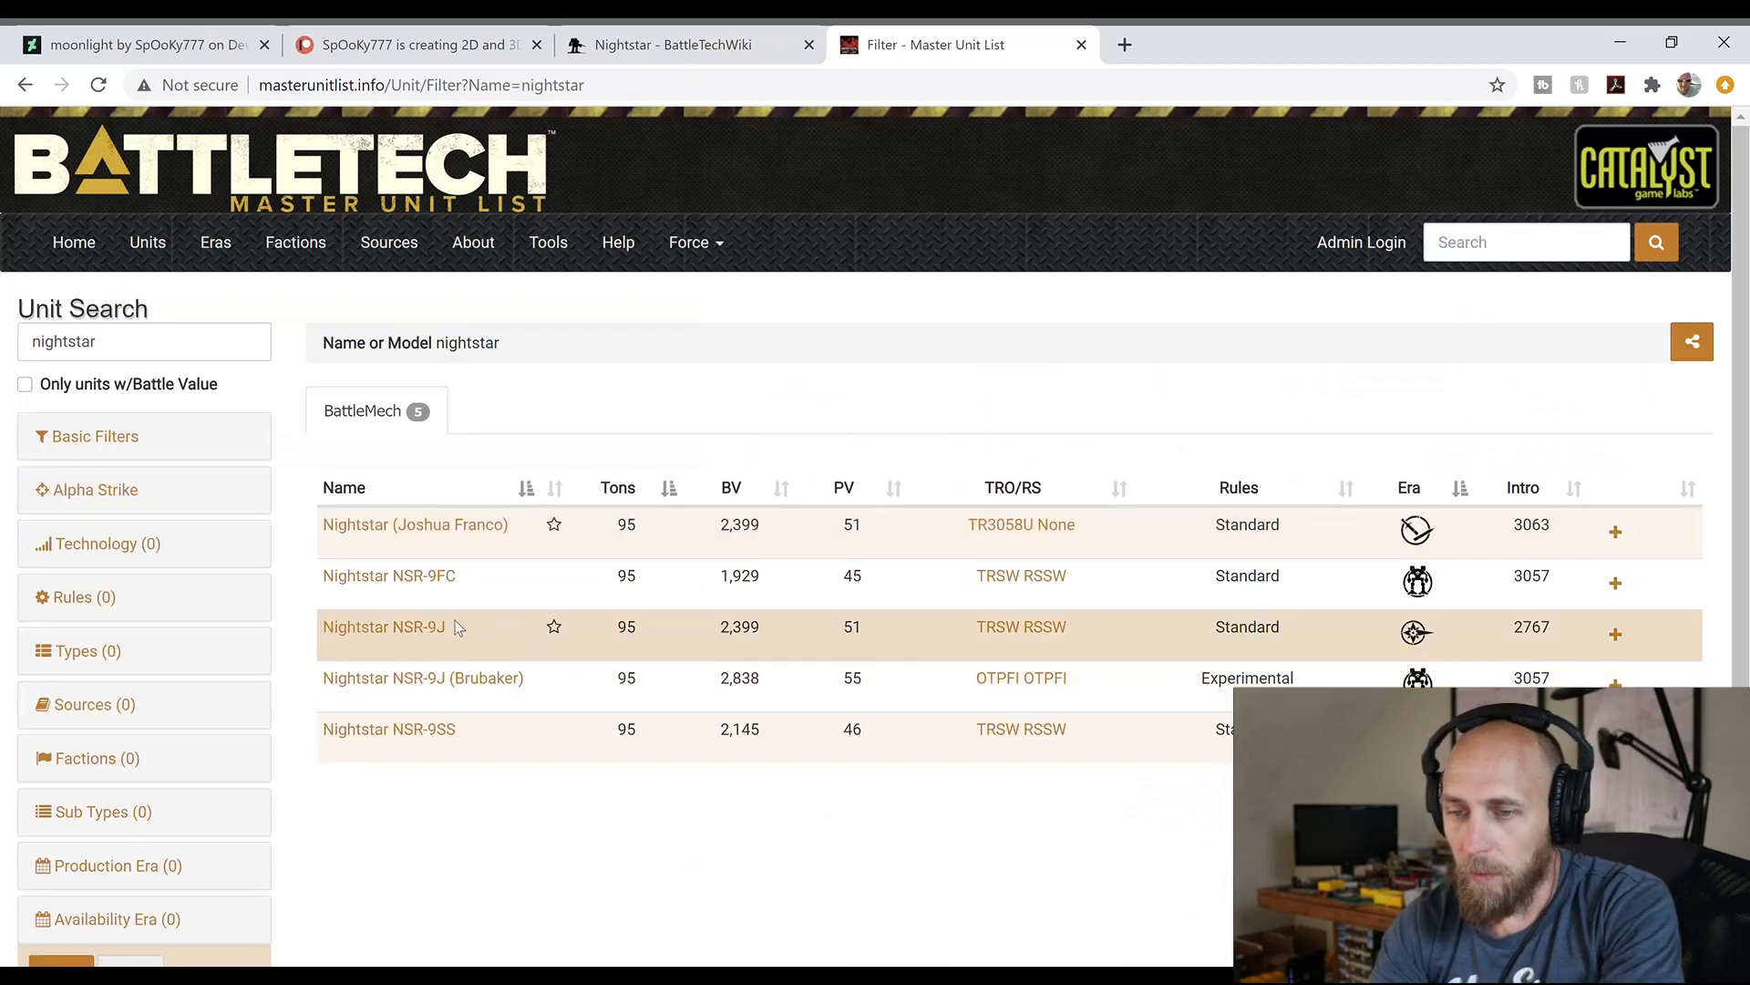
click(388, 629)
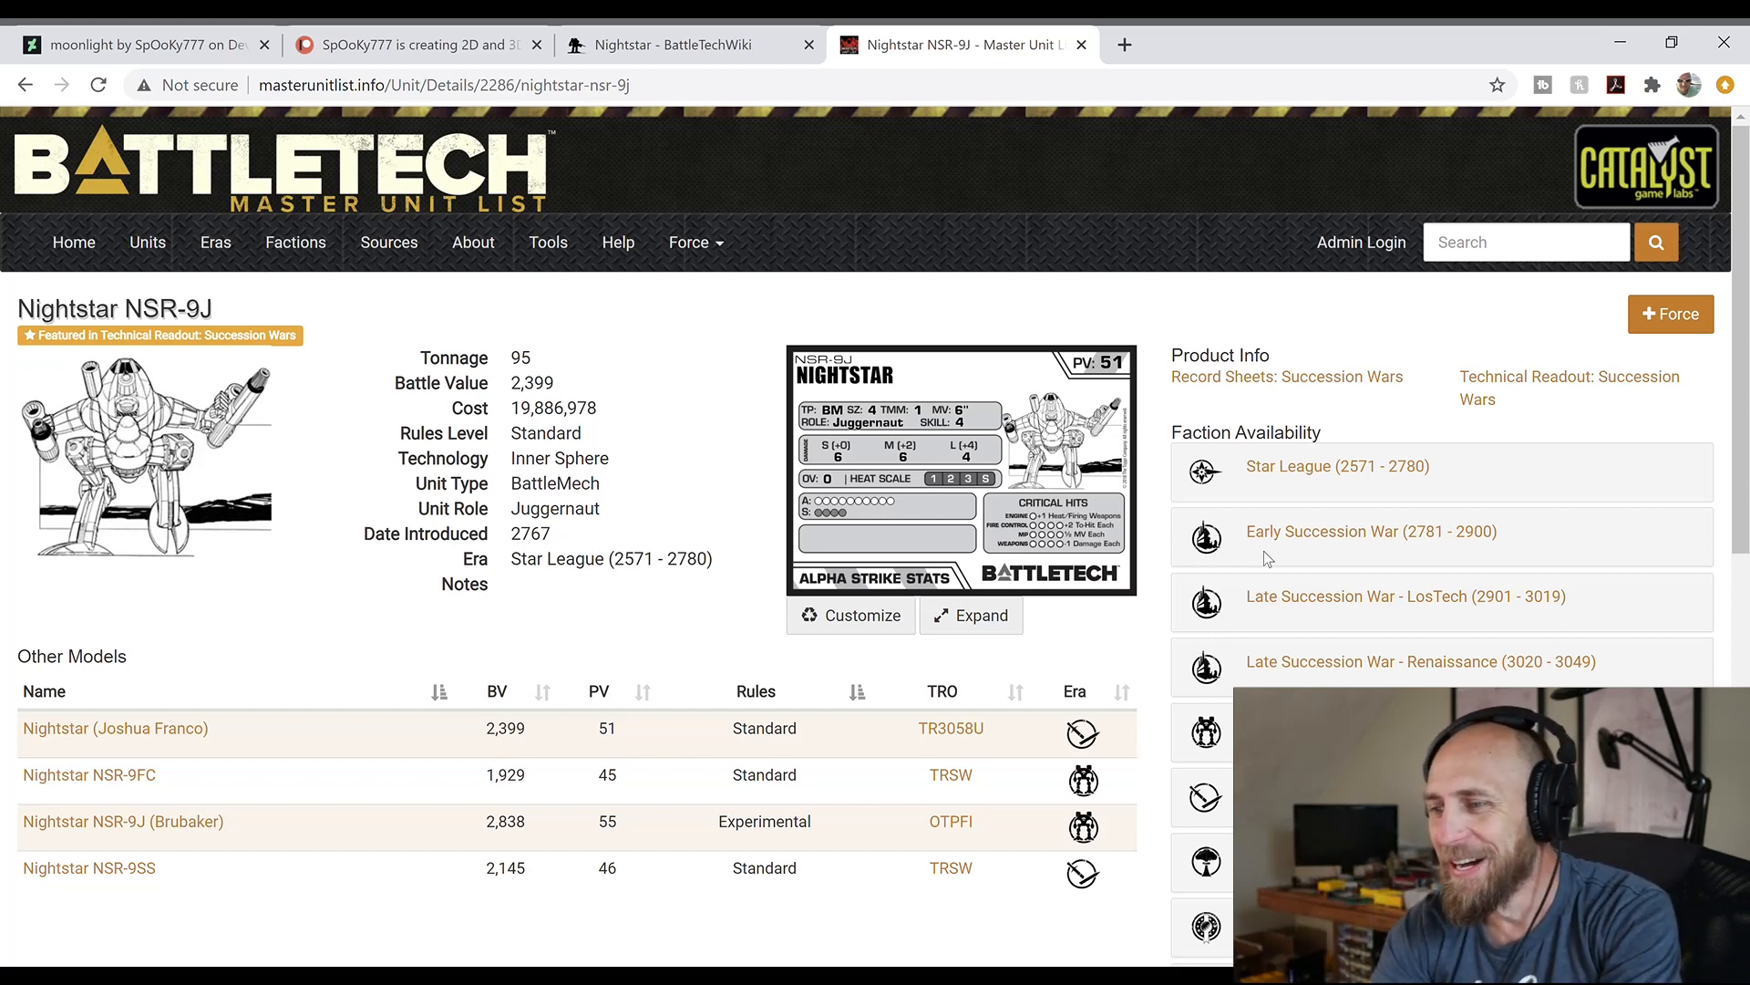
Examine the NSR-9J's faction availability for the Late Succession War - Renaissance and Clan Invasion eras
click(1310, 666)
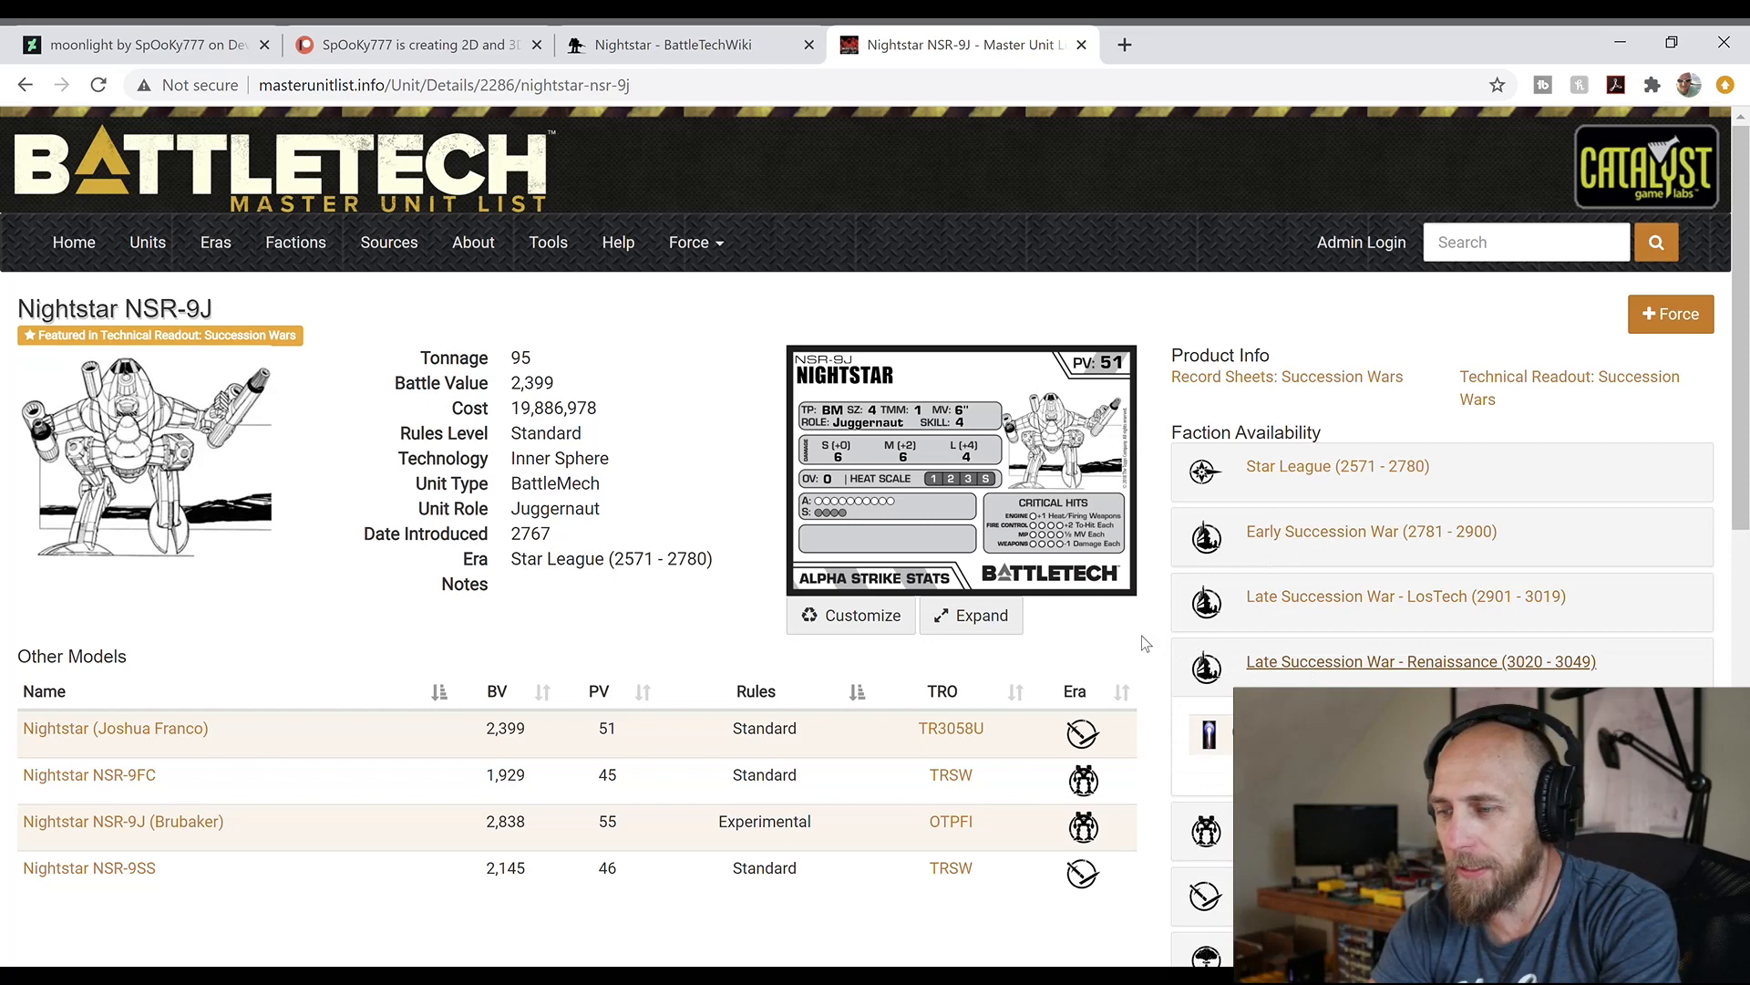
scroll(1145, 643, down, 2)
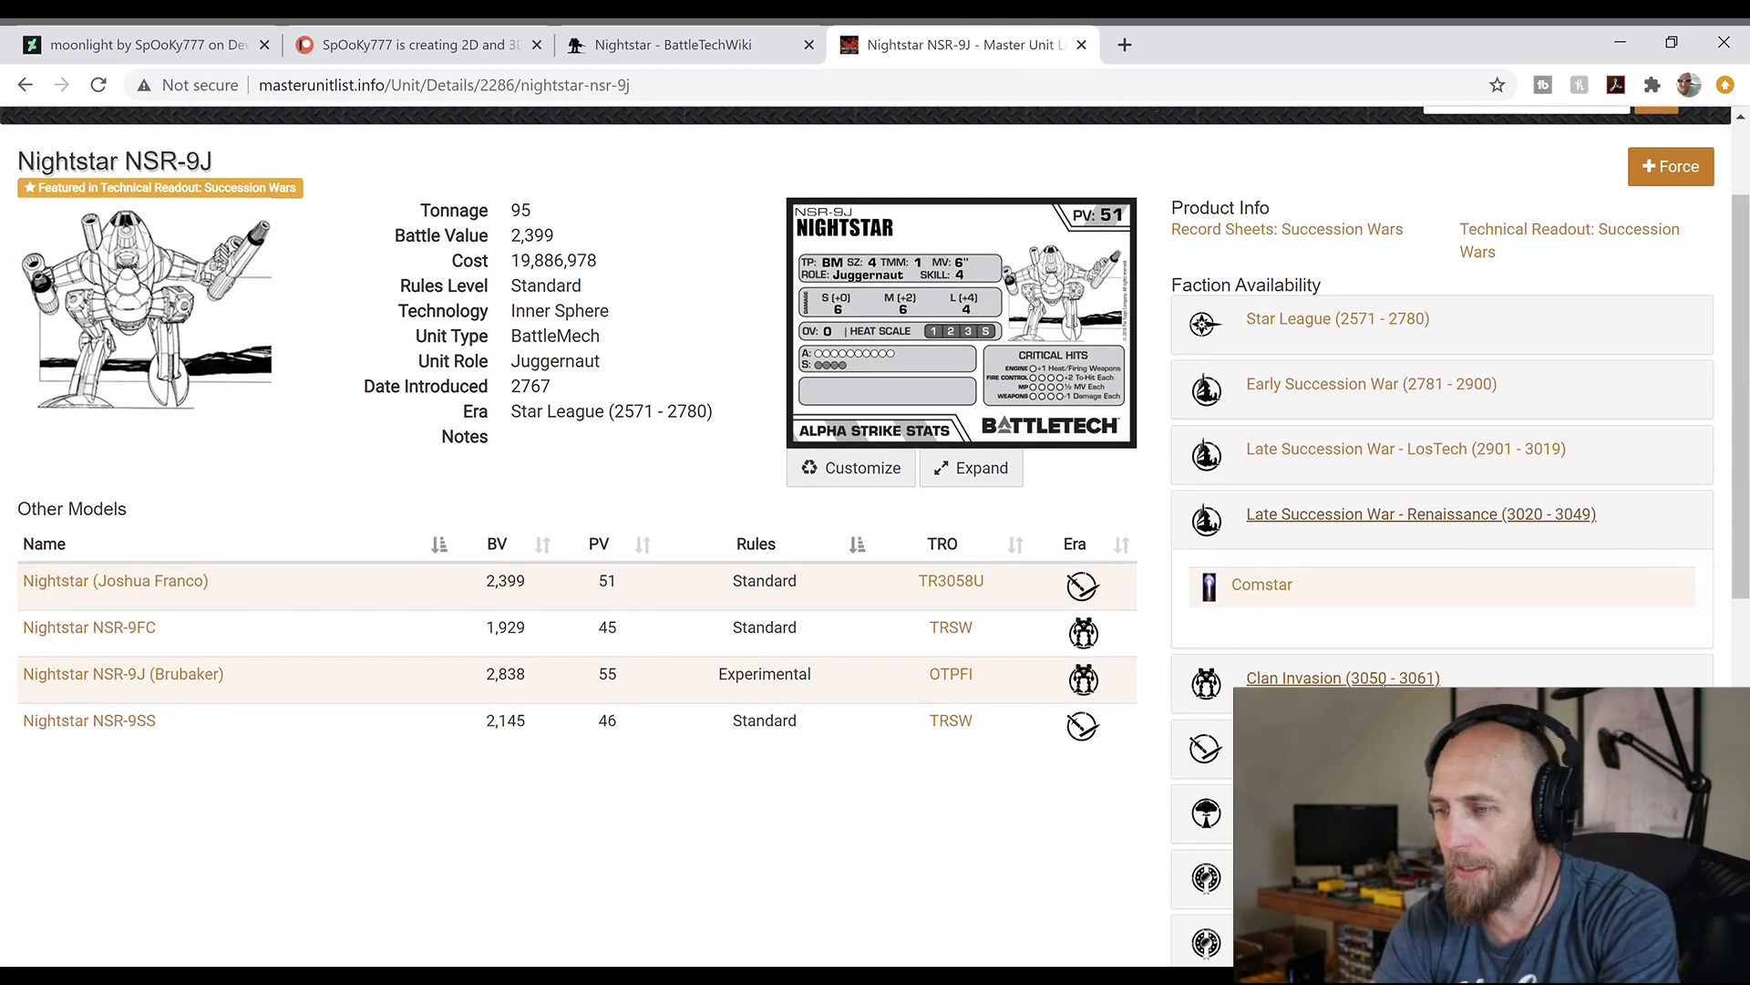
click(1344, 680)
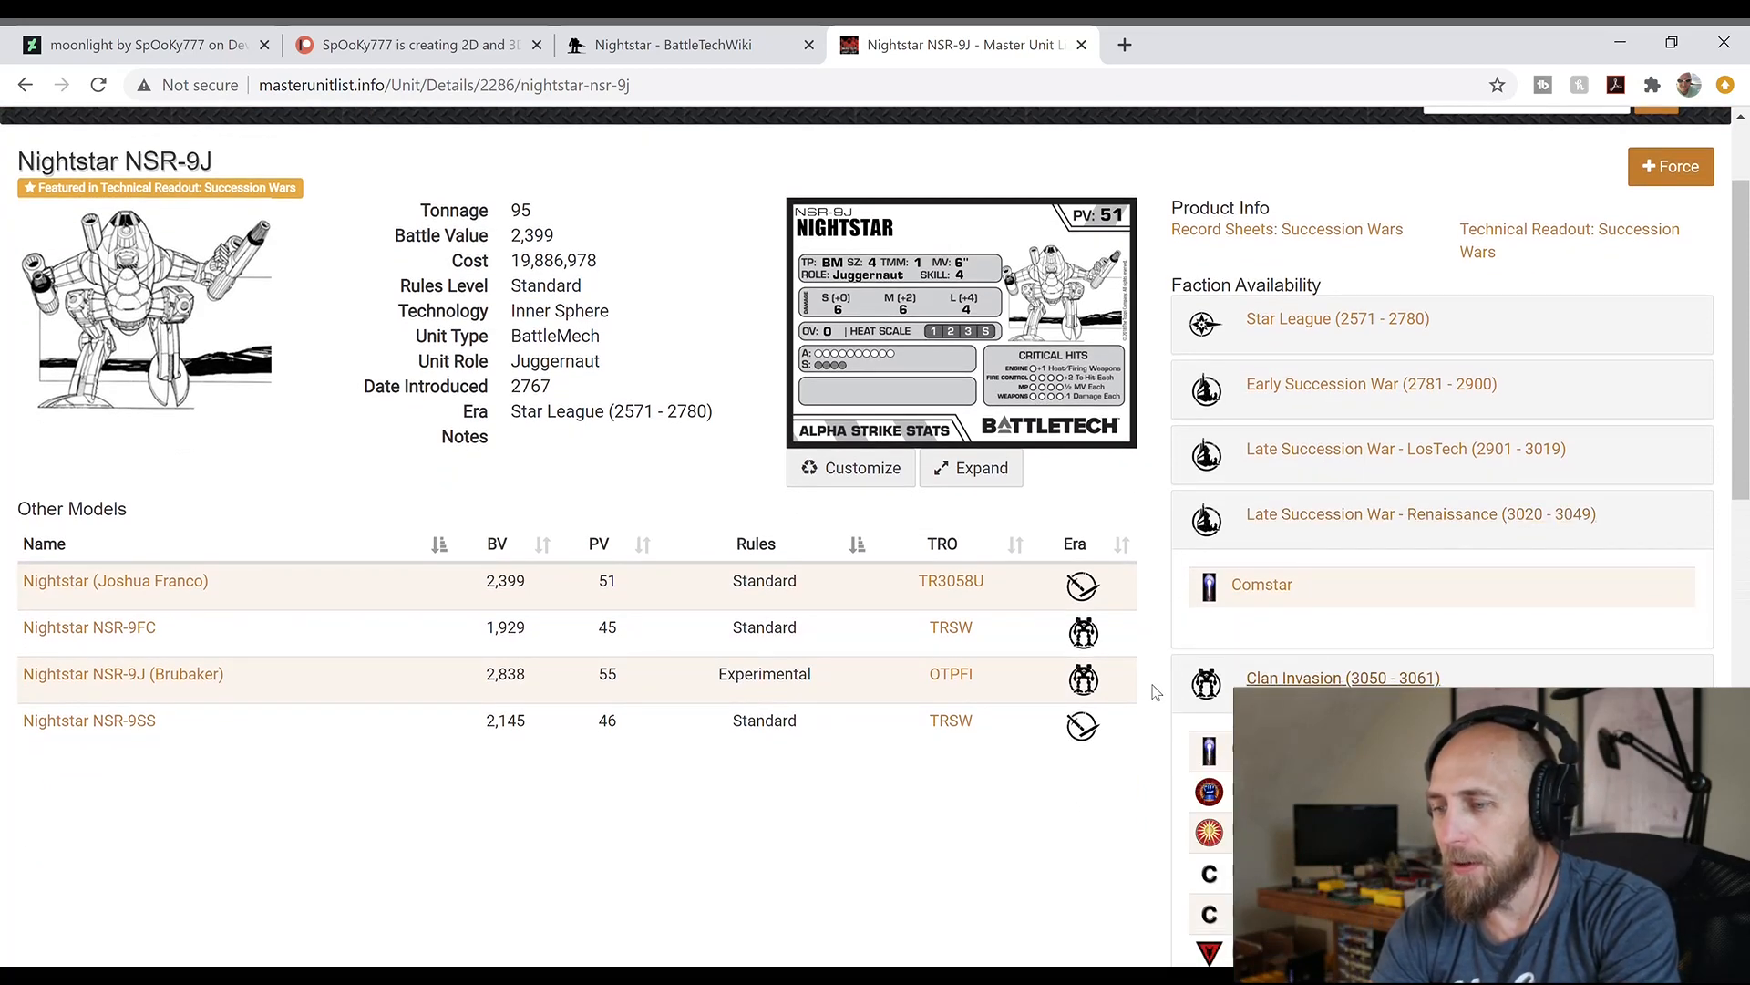
scroll(1153, 692, down, 3)
scroll(1151, 684, down, 1)
scroll(1151, 684, up, 1)
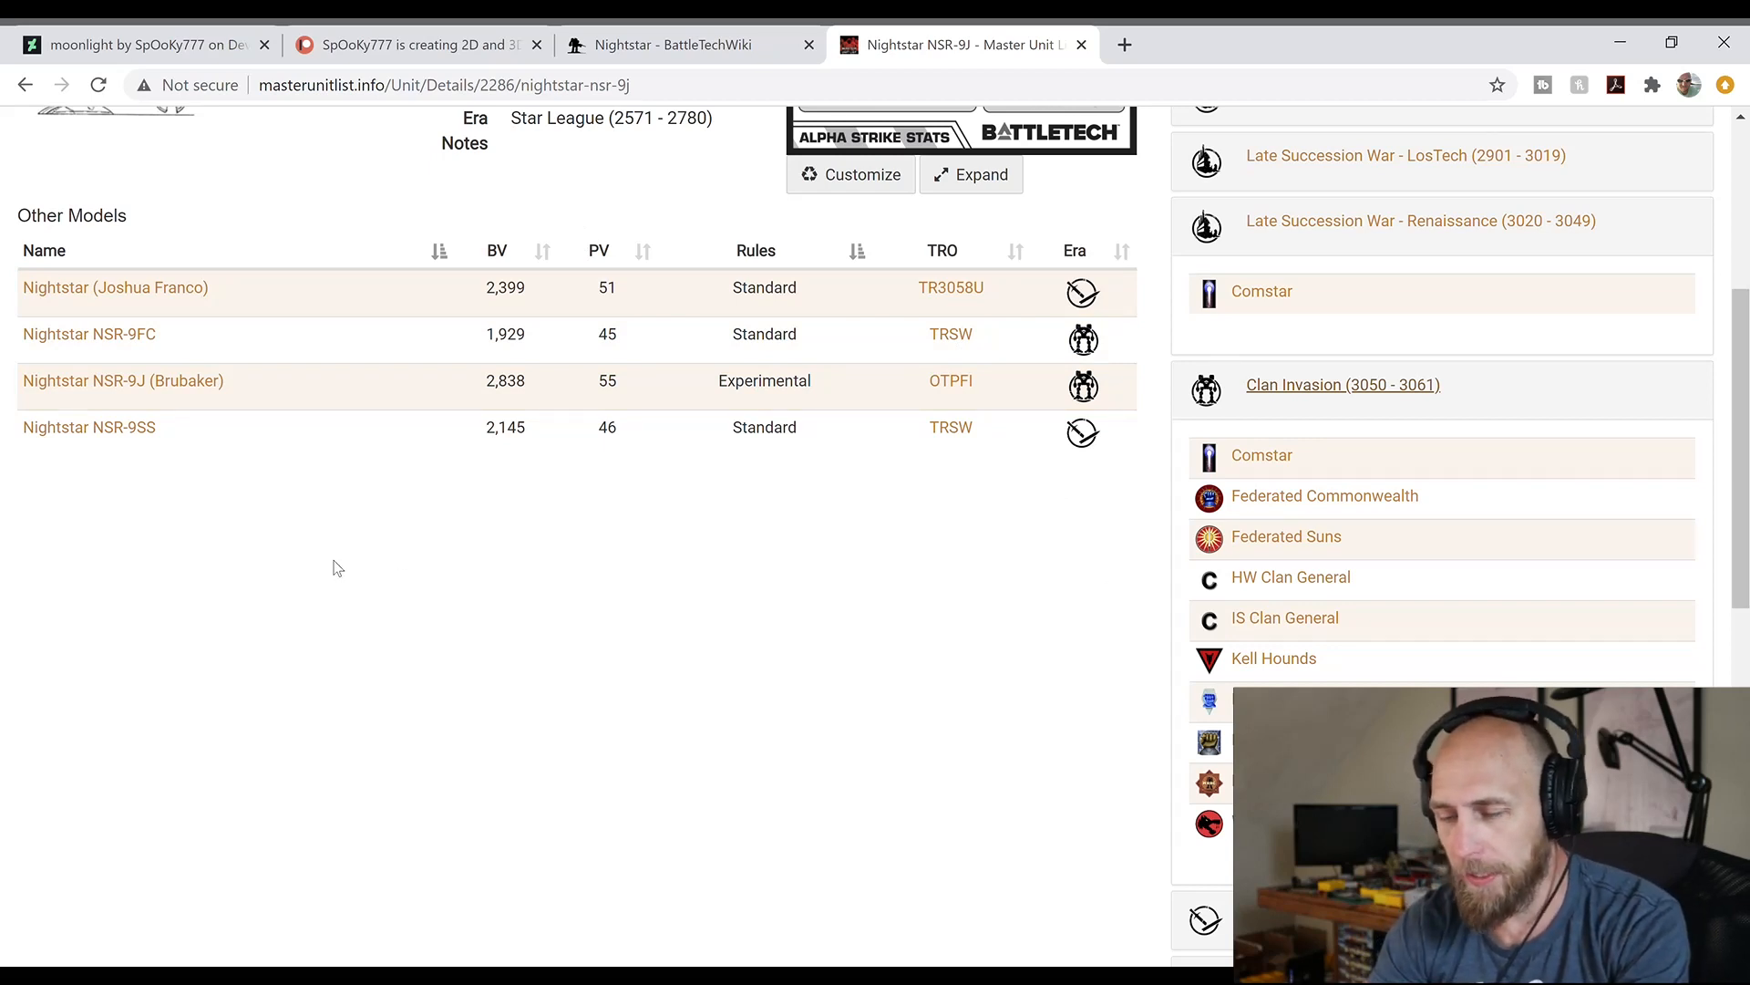
Switch to Photoshop and replace the illustrator's name in the card's "Illus." credit with the new artist's name
click(1621, 43)
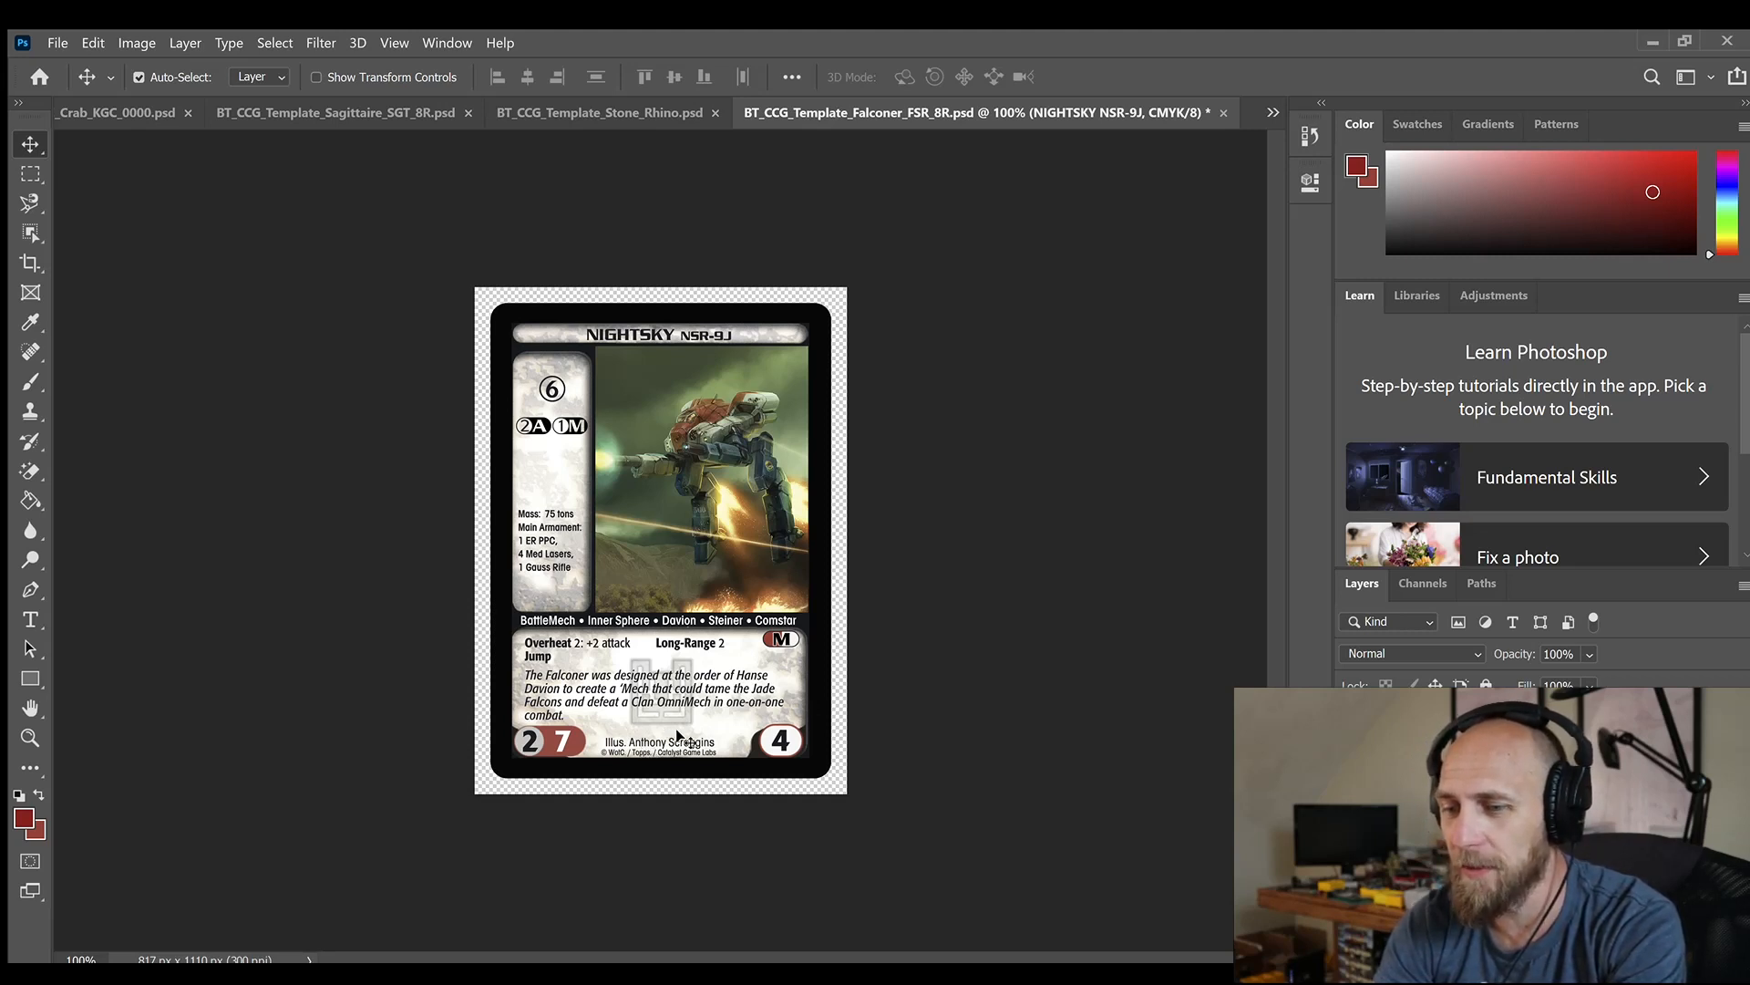
double_click(662, 744)
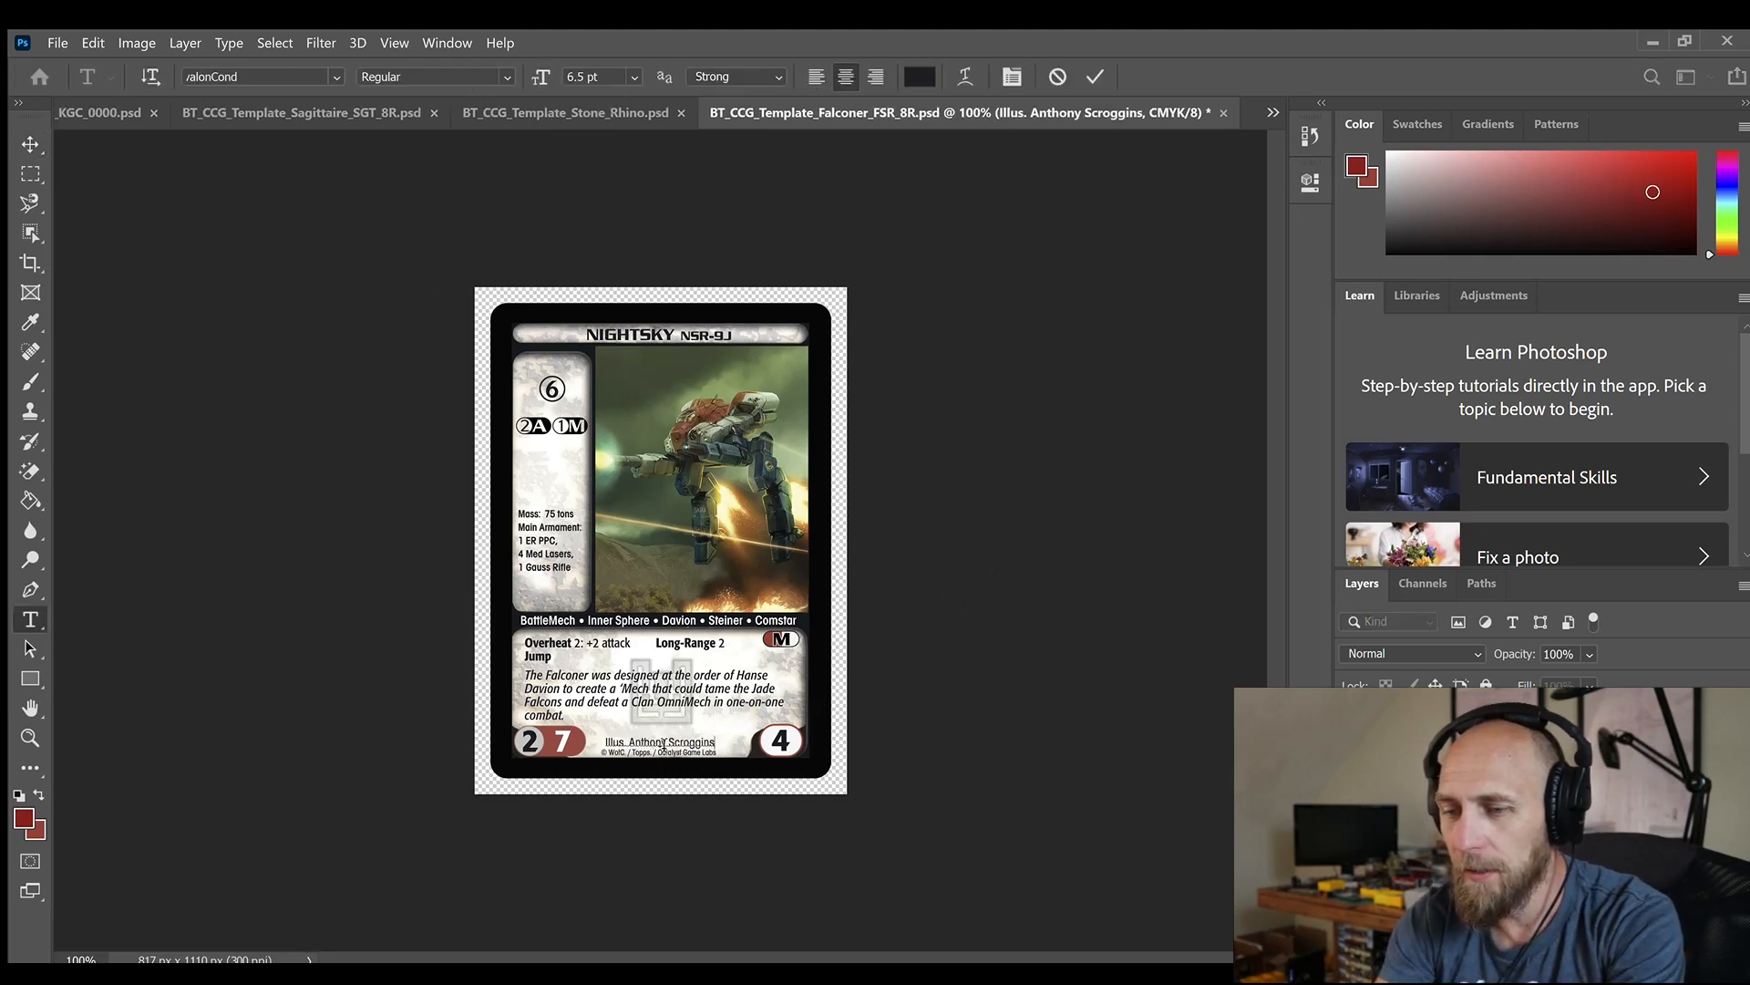
key(BackSpace)
key(BackSpace)
key(BackSpace)
key(BackSpace)
key(BackSpace)
key(BackSpace)
key(BackSpace)
key(BackSpace)
key(BackSpace)
key(BackSpace)
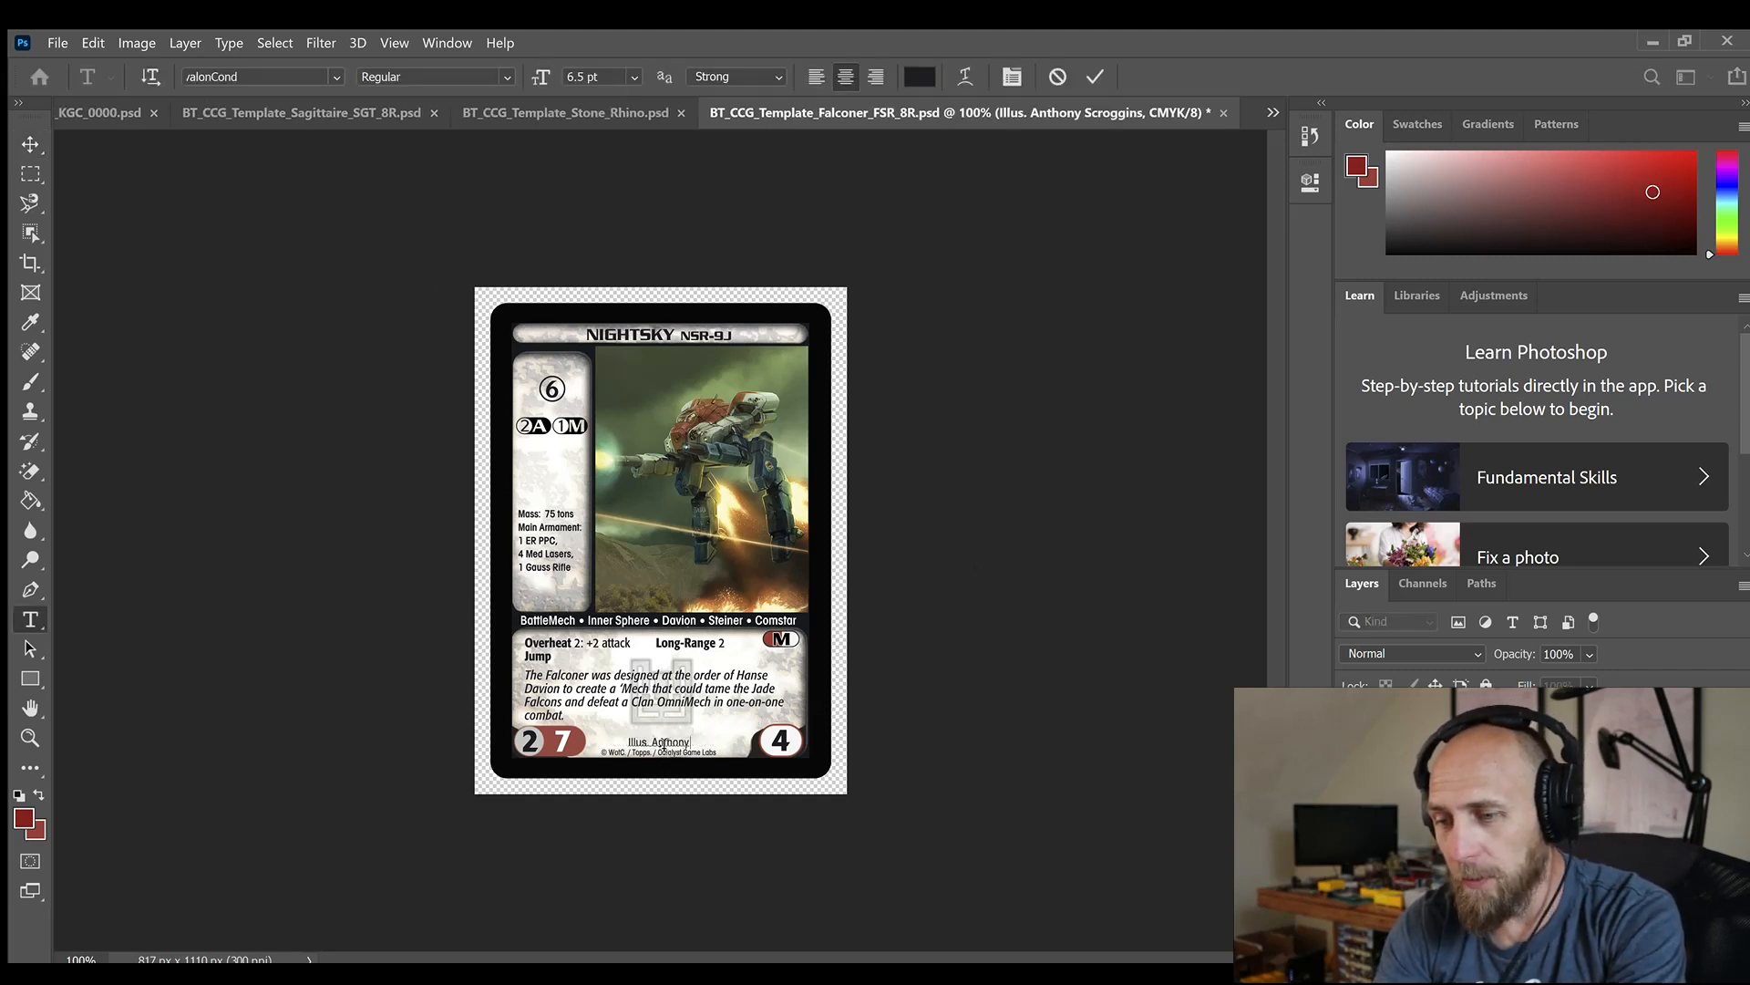
key(BackSpace)
key(BackSpace)
key(BackSpace)
key(BackSpace)
key(BackSpace)
key(BackSpace)
key(BackSpace)
key(BackSpace)
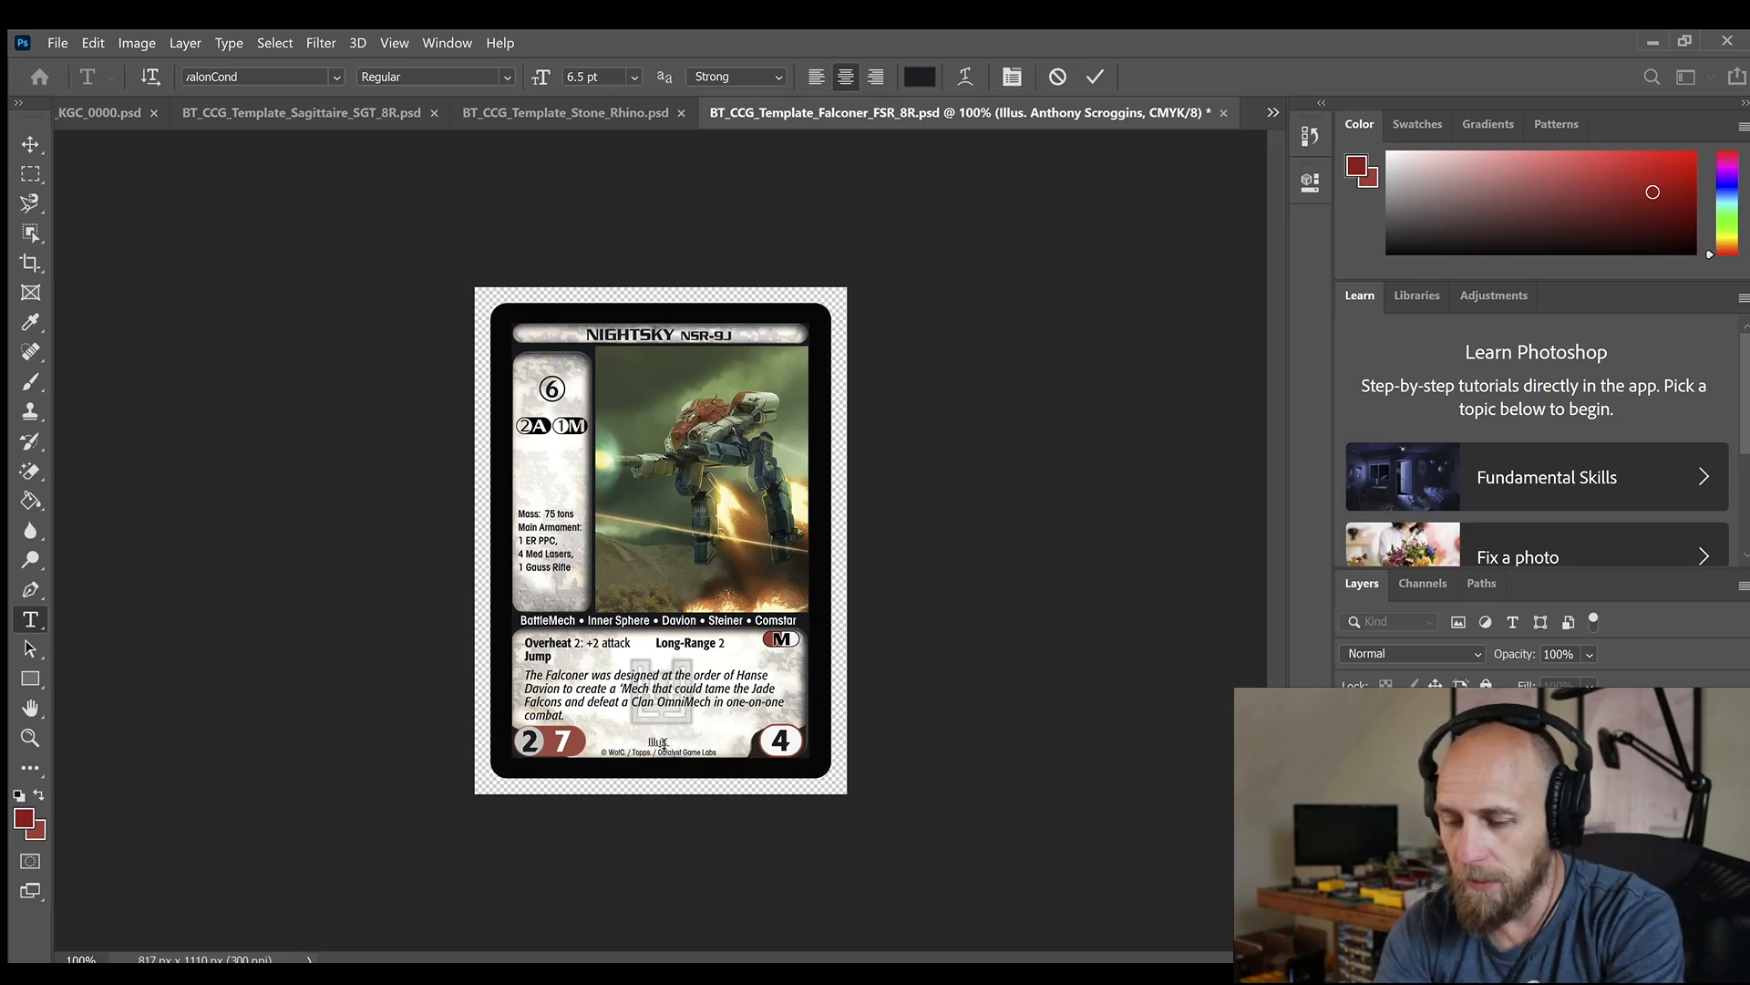
text(Florian Mellies)
click(1000, 402)
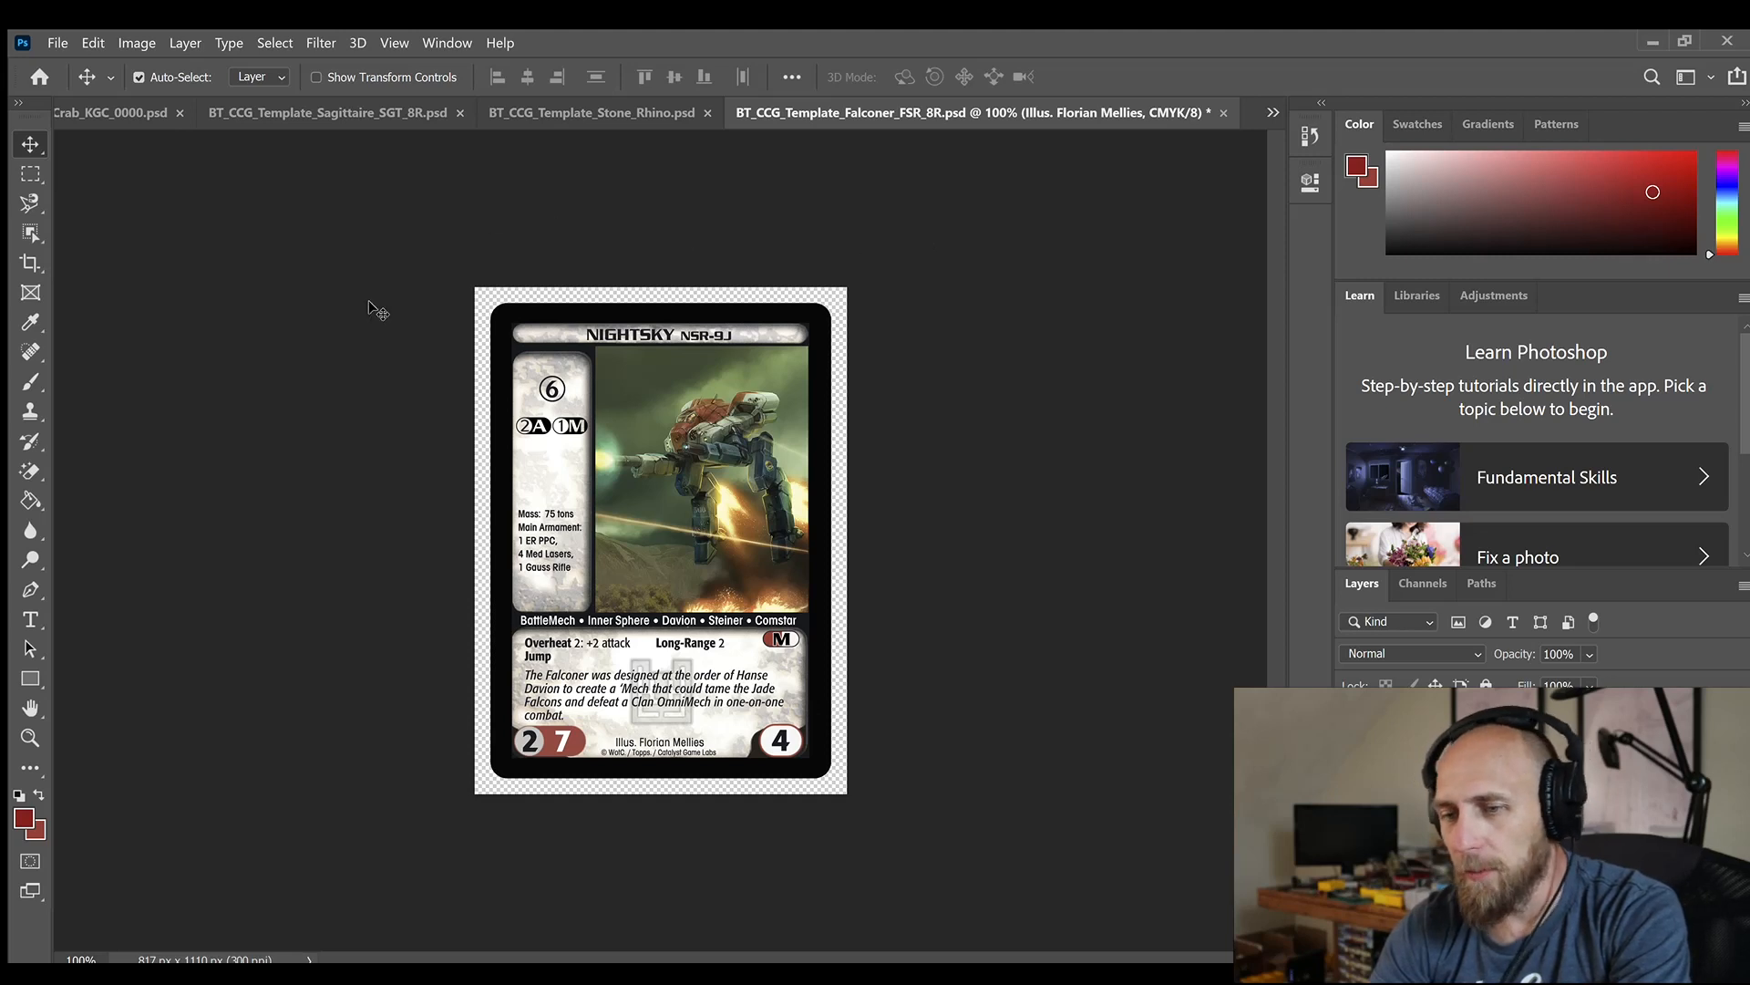
Replace the card's stats text with Mass: 95 tons, Main Armament: 1 ER PPC, 2 Med Lasers, 2 Gauss Rifle, 1 Sm Laser
double_click(534, 534)
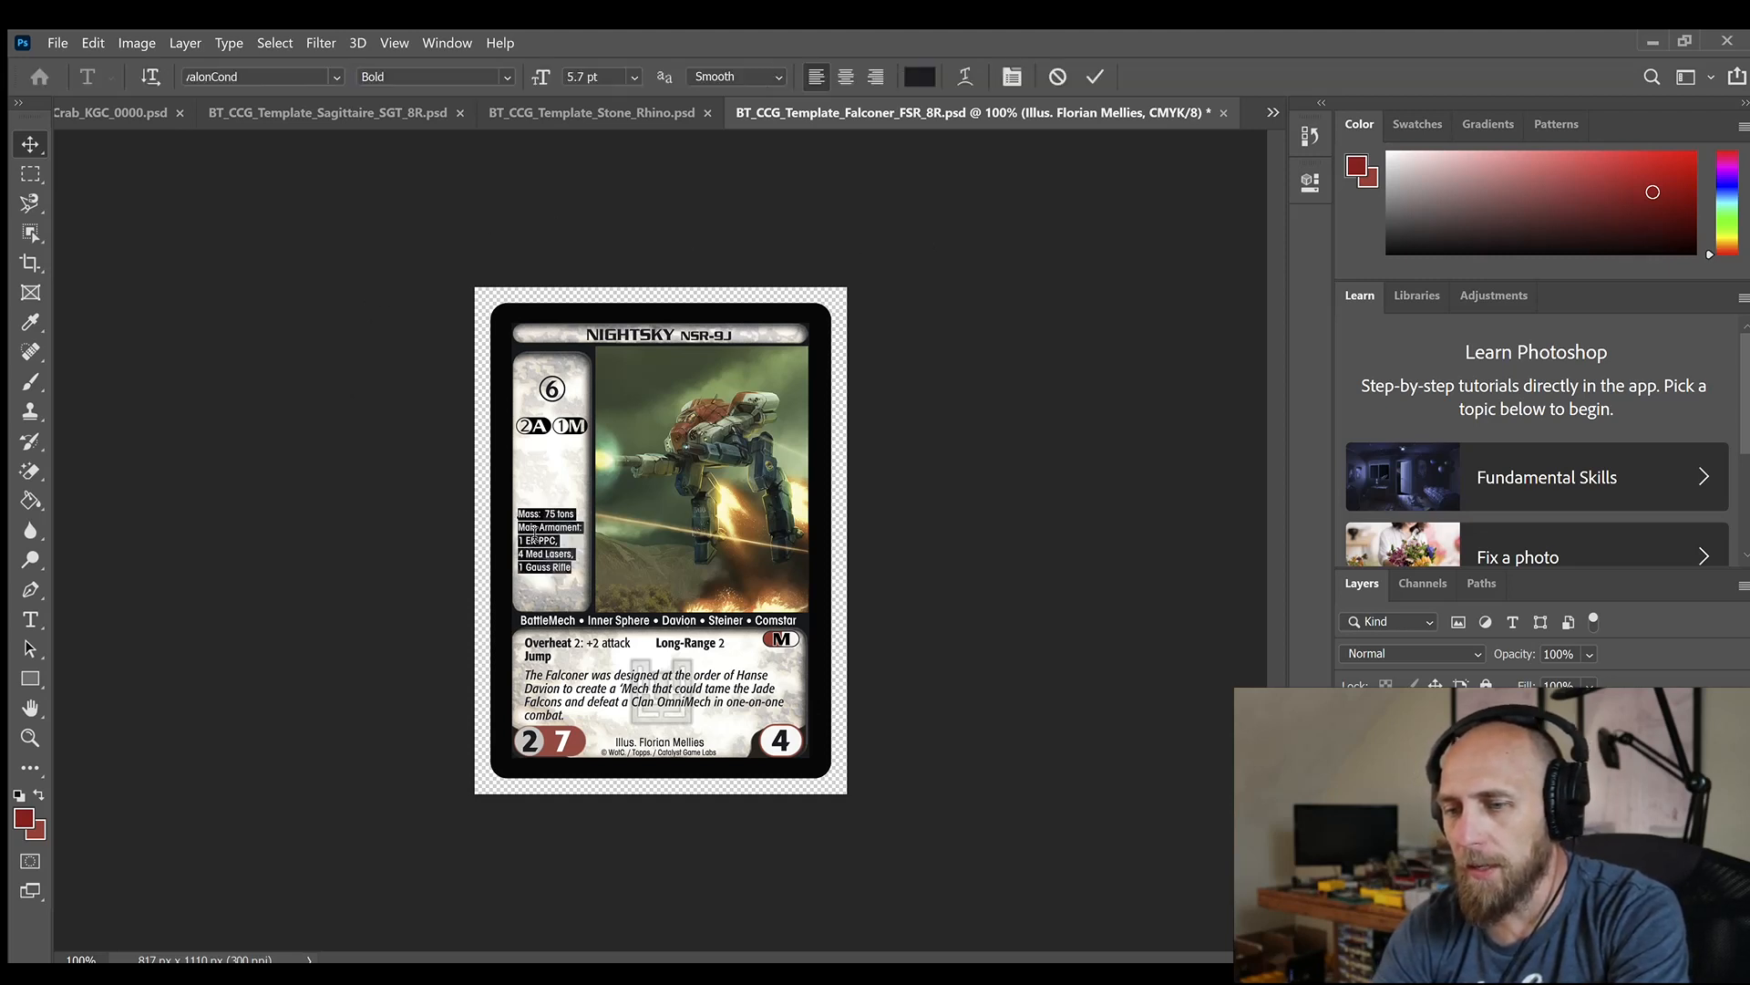
text(Mass:  95 tons Main Armament: 1 ER PPC, 2 Med Lasers, 2 Gauss Rifle, 1 Sm Laser)
key(ctrl+Return)
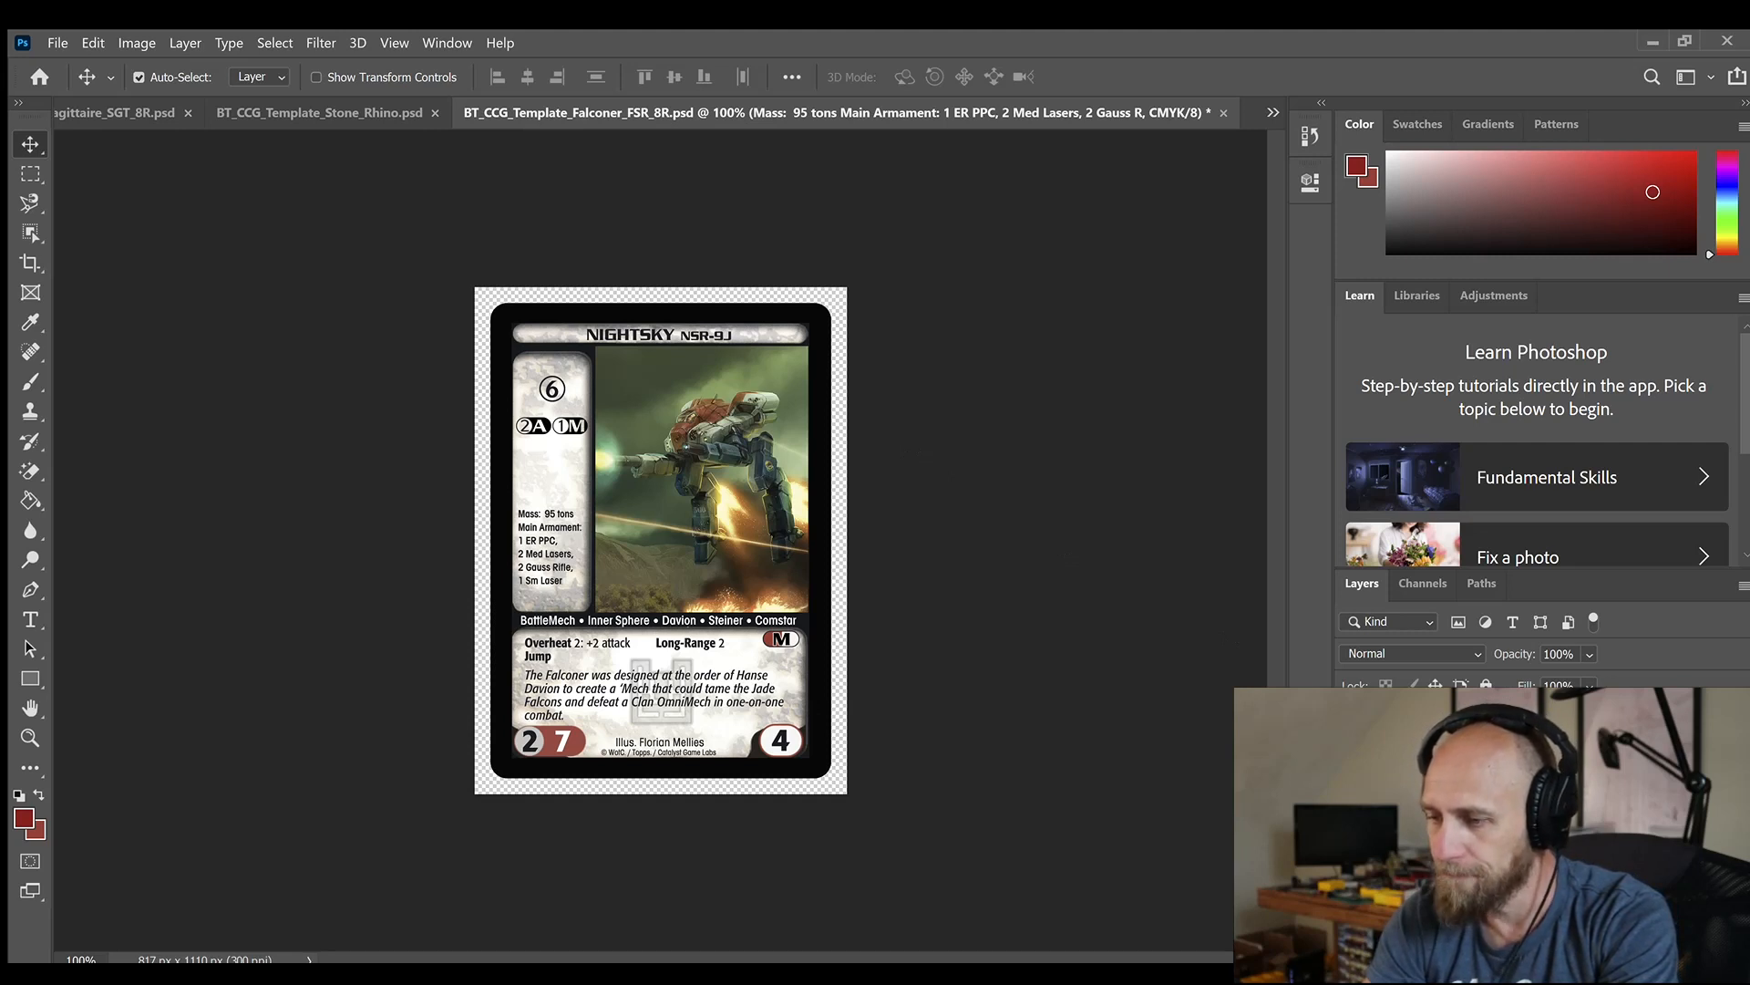
Switch to the mech design program and review the Nightstar's basic setup, armor, equipment and critical slots
click(1192, 677)
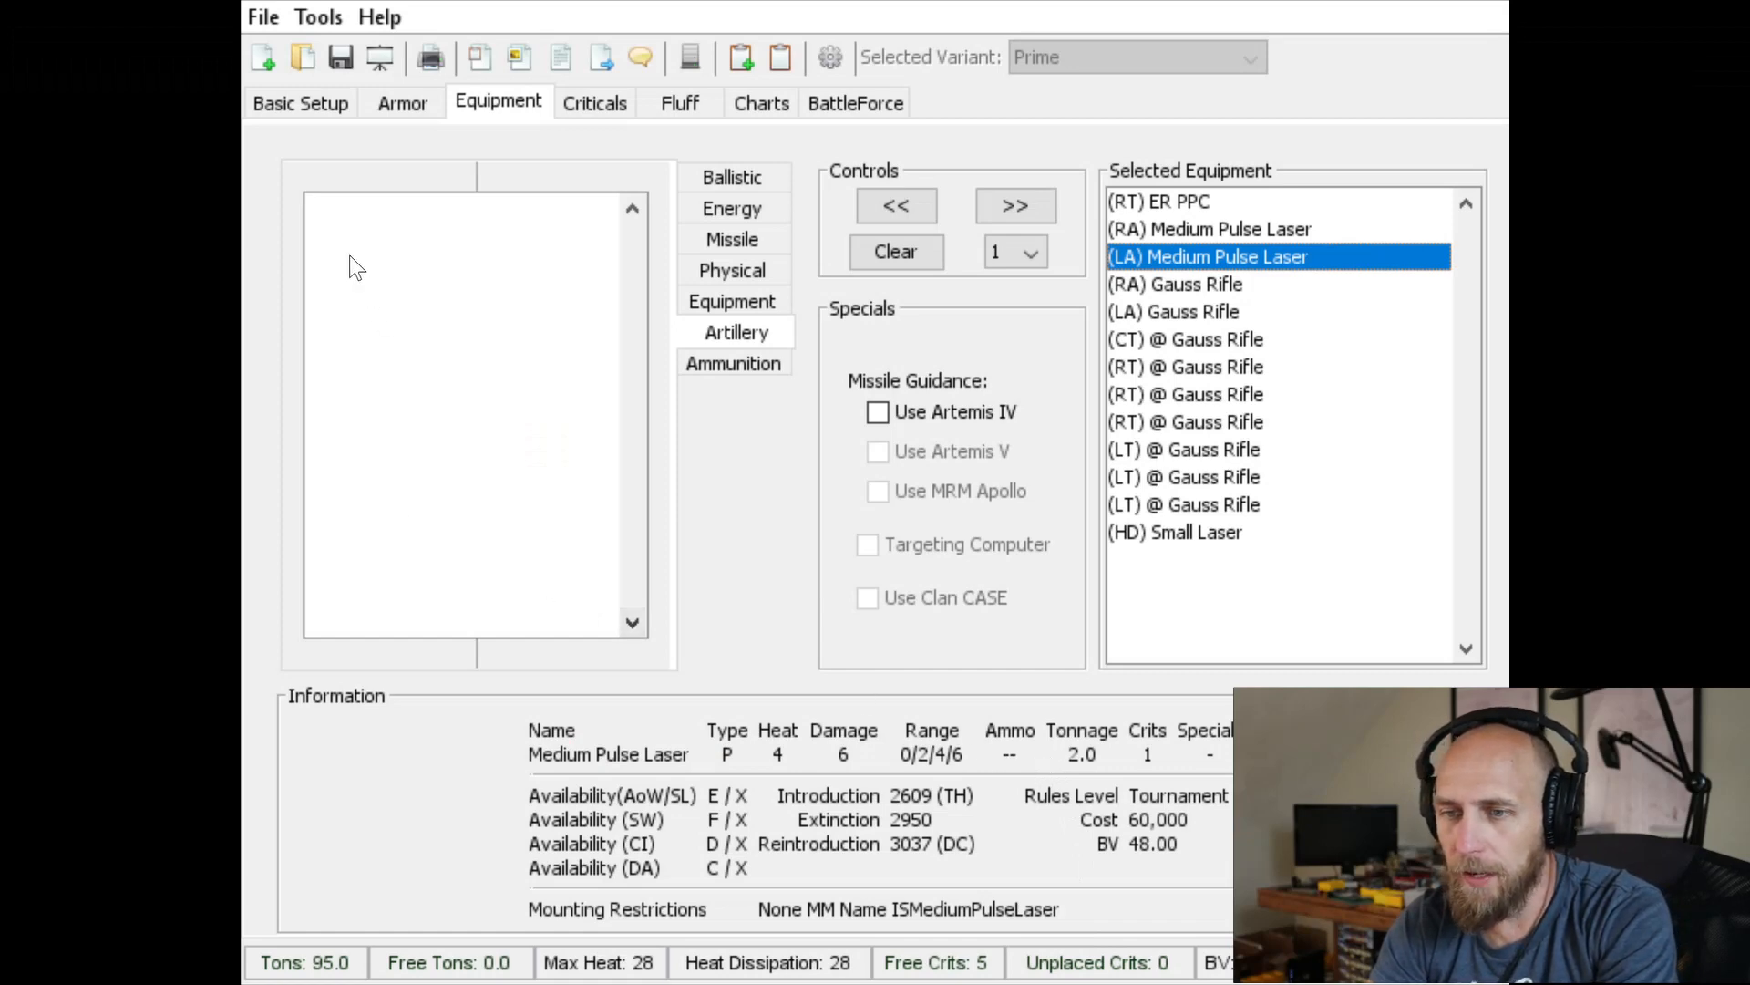
click(301, 103)
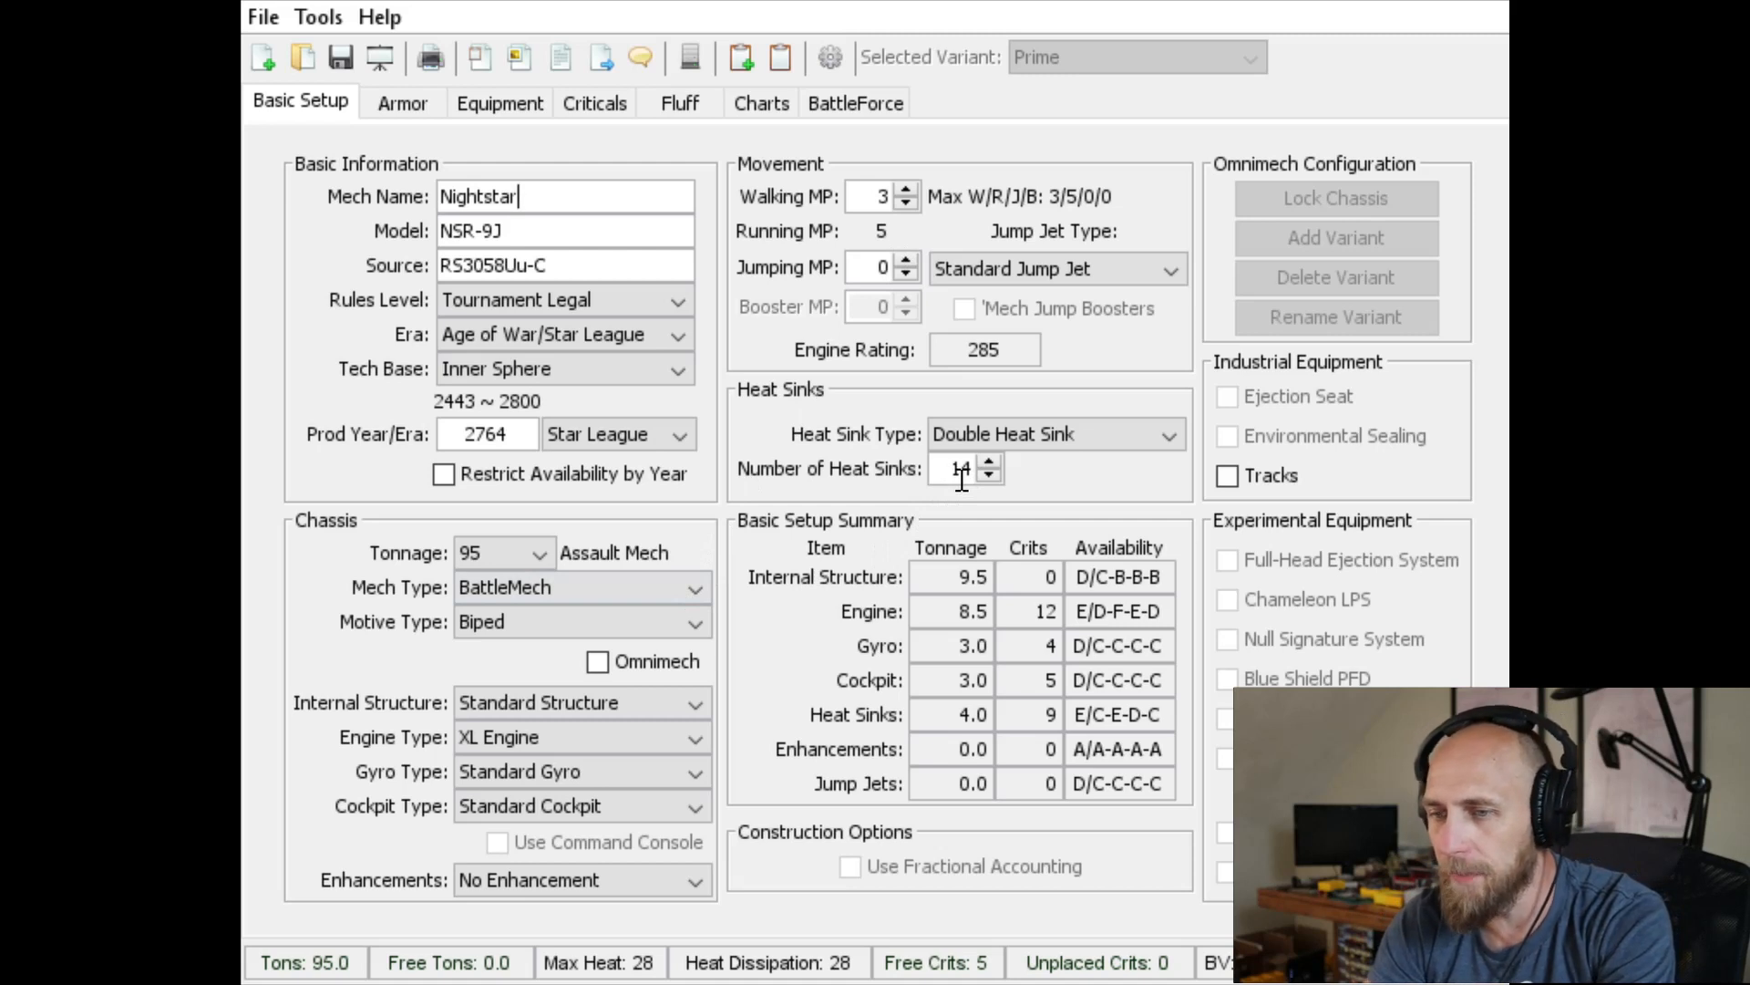
click(387, 100)
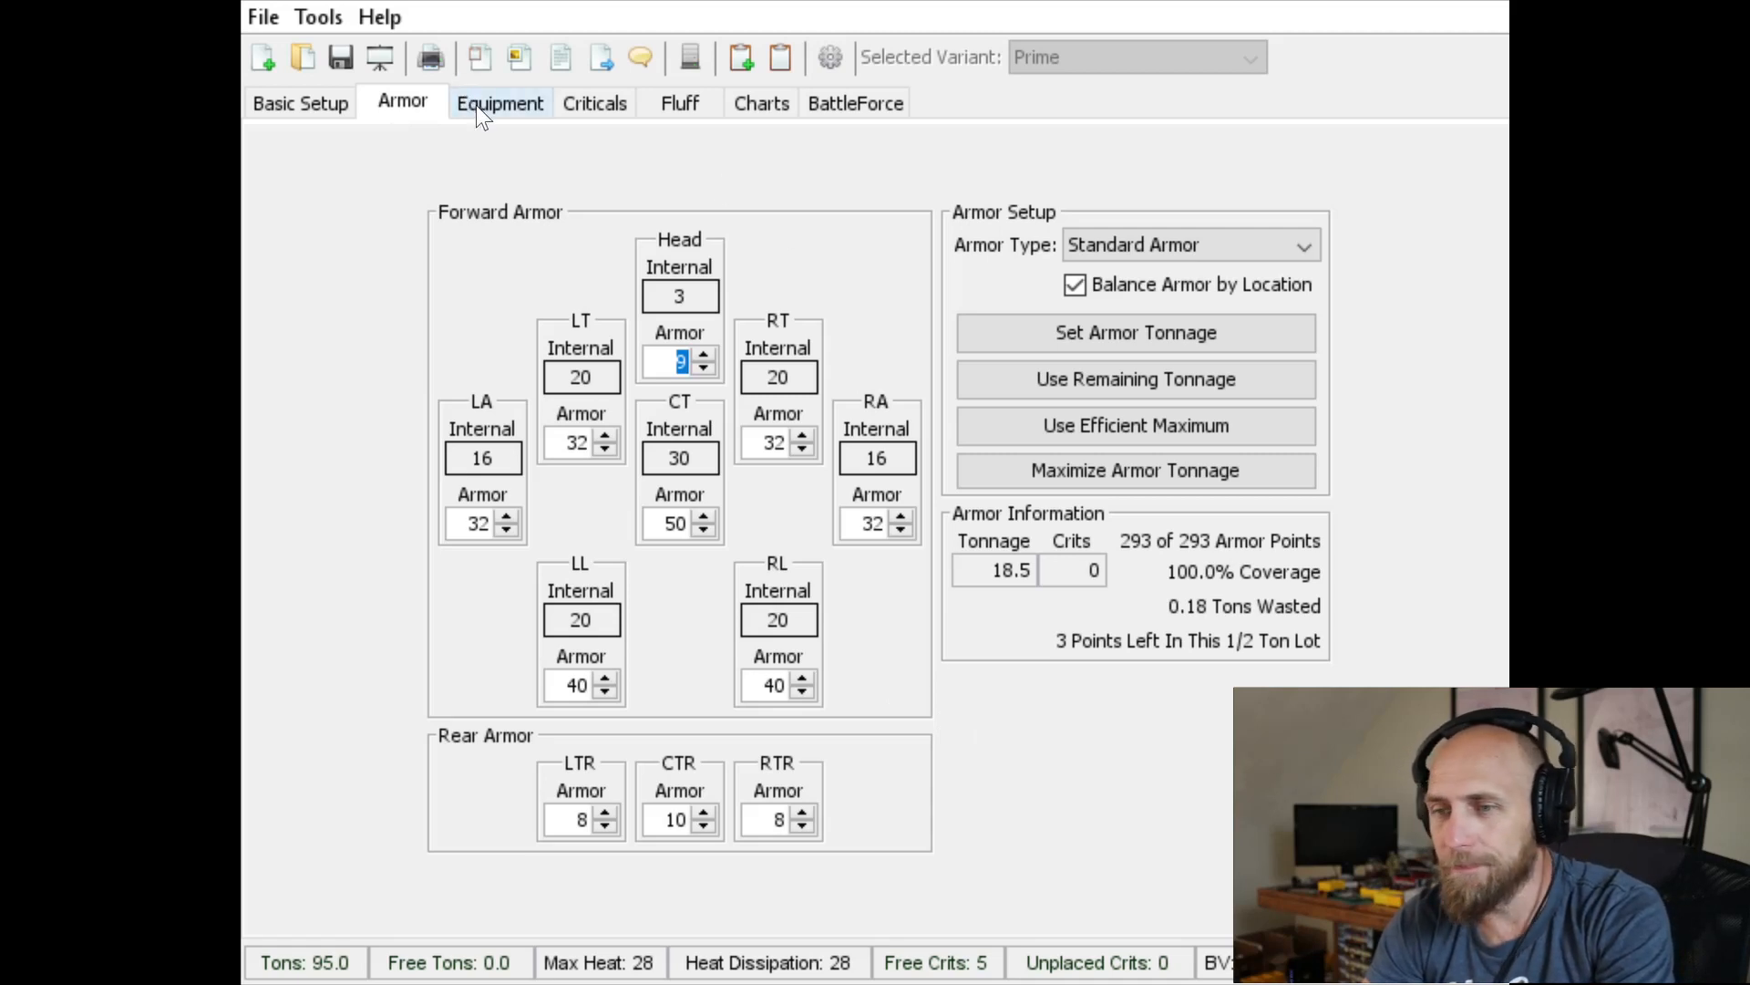
click(506, 106)
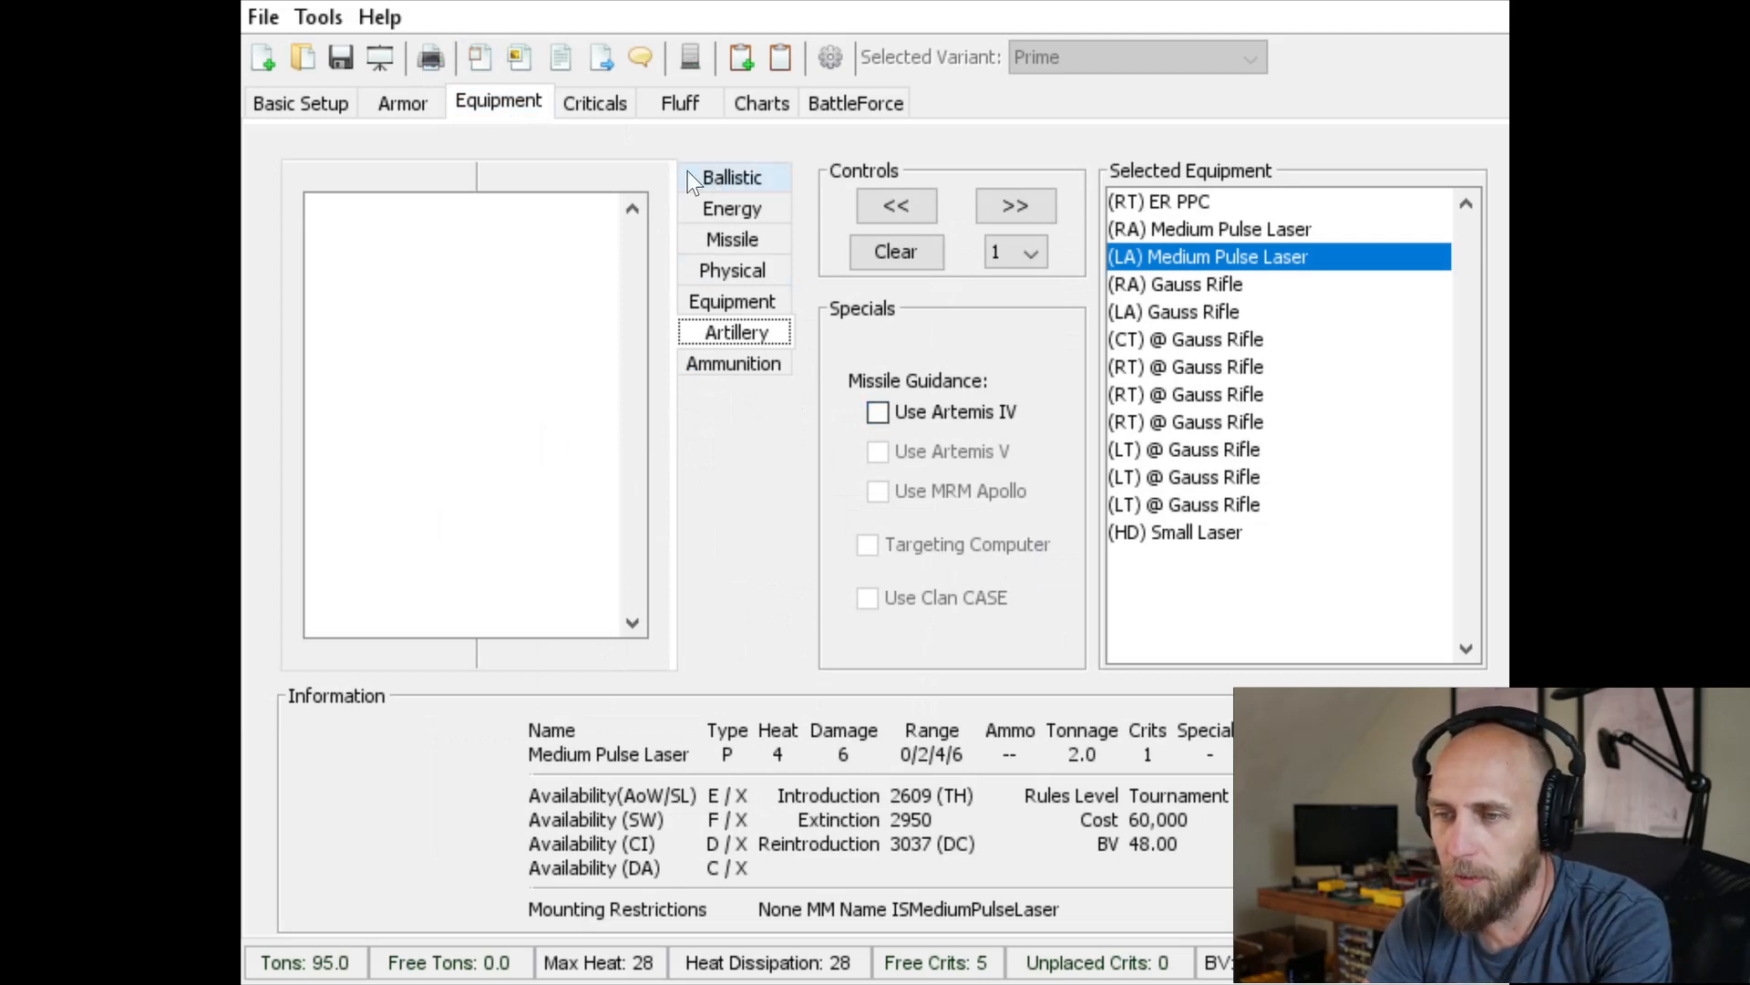
click(573, 104)
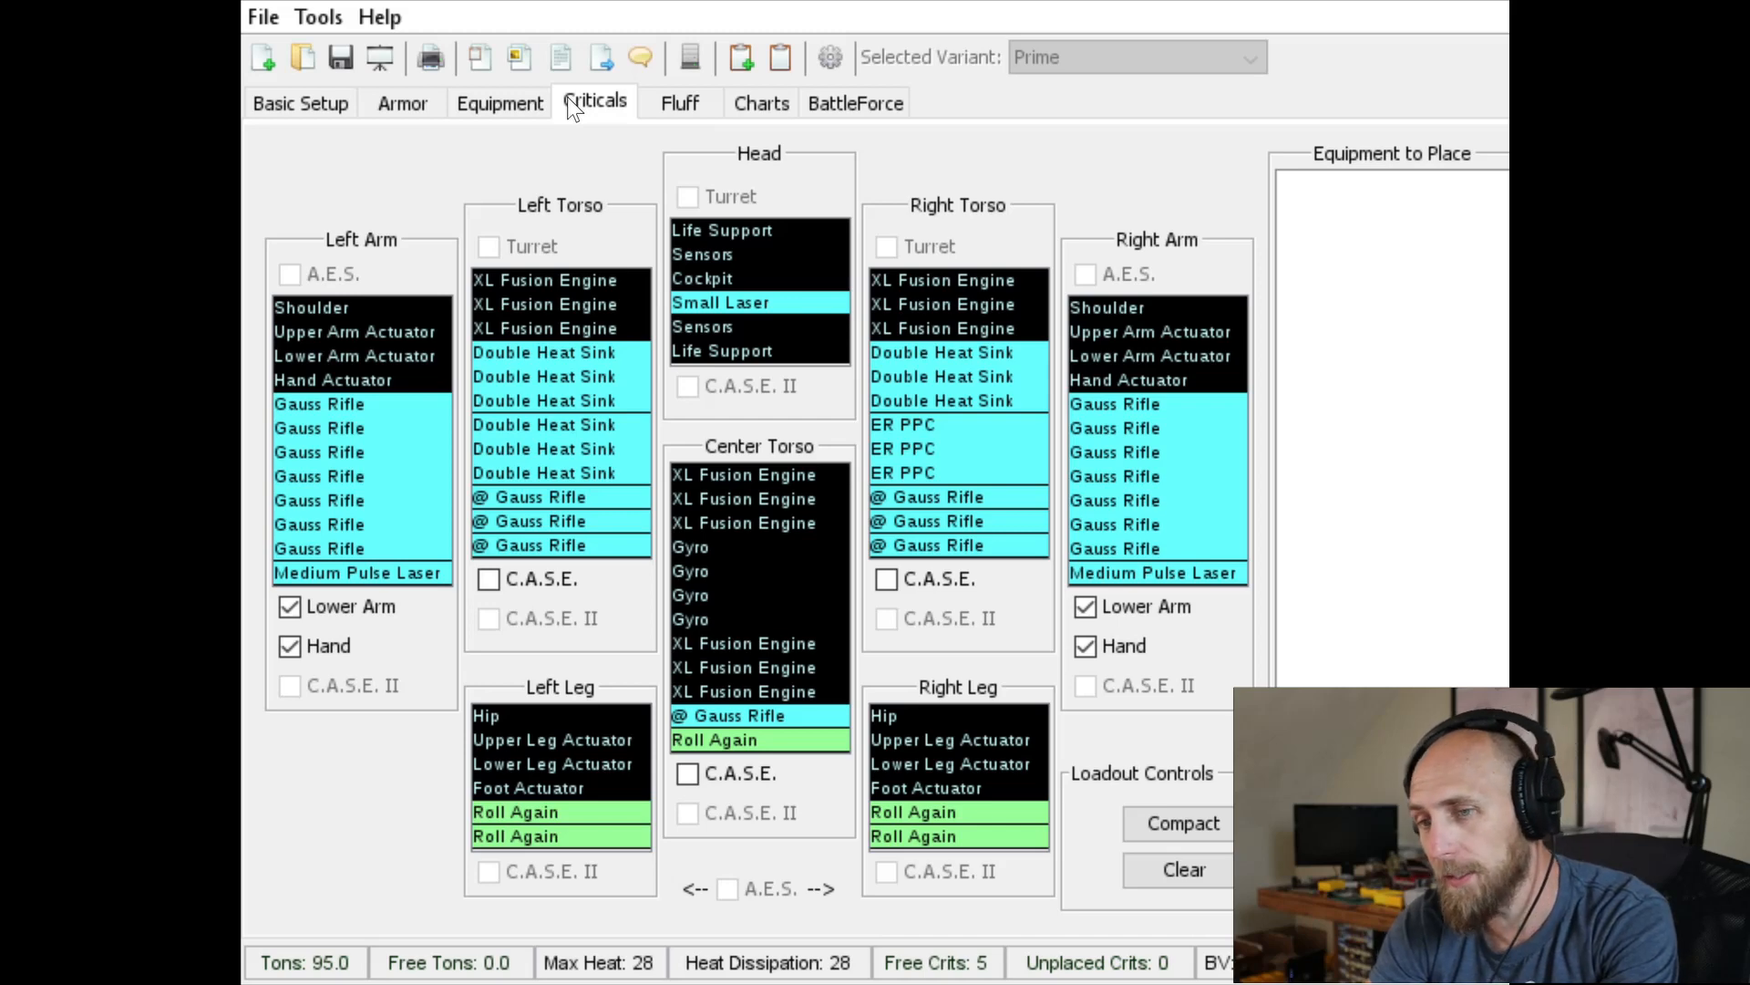
click(284, 106)
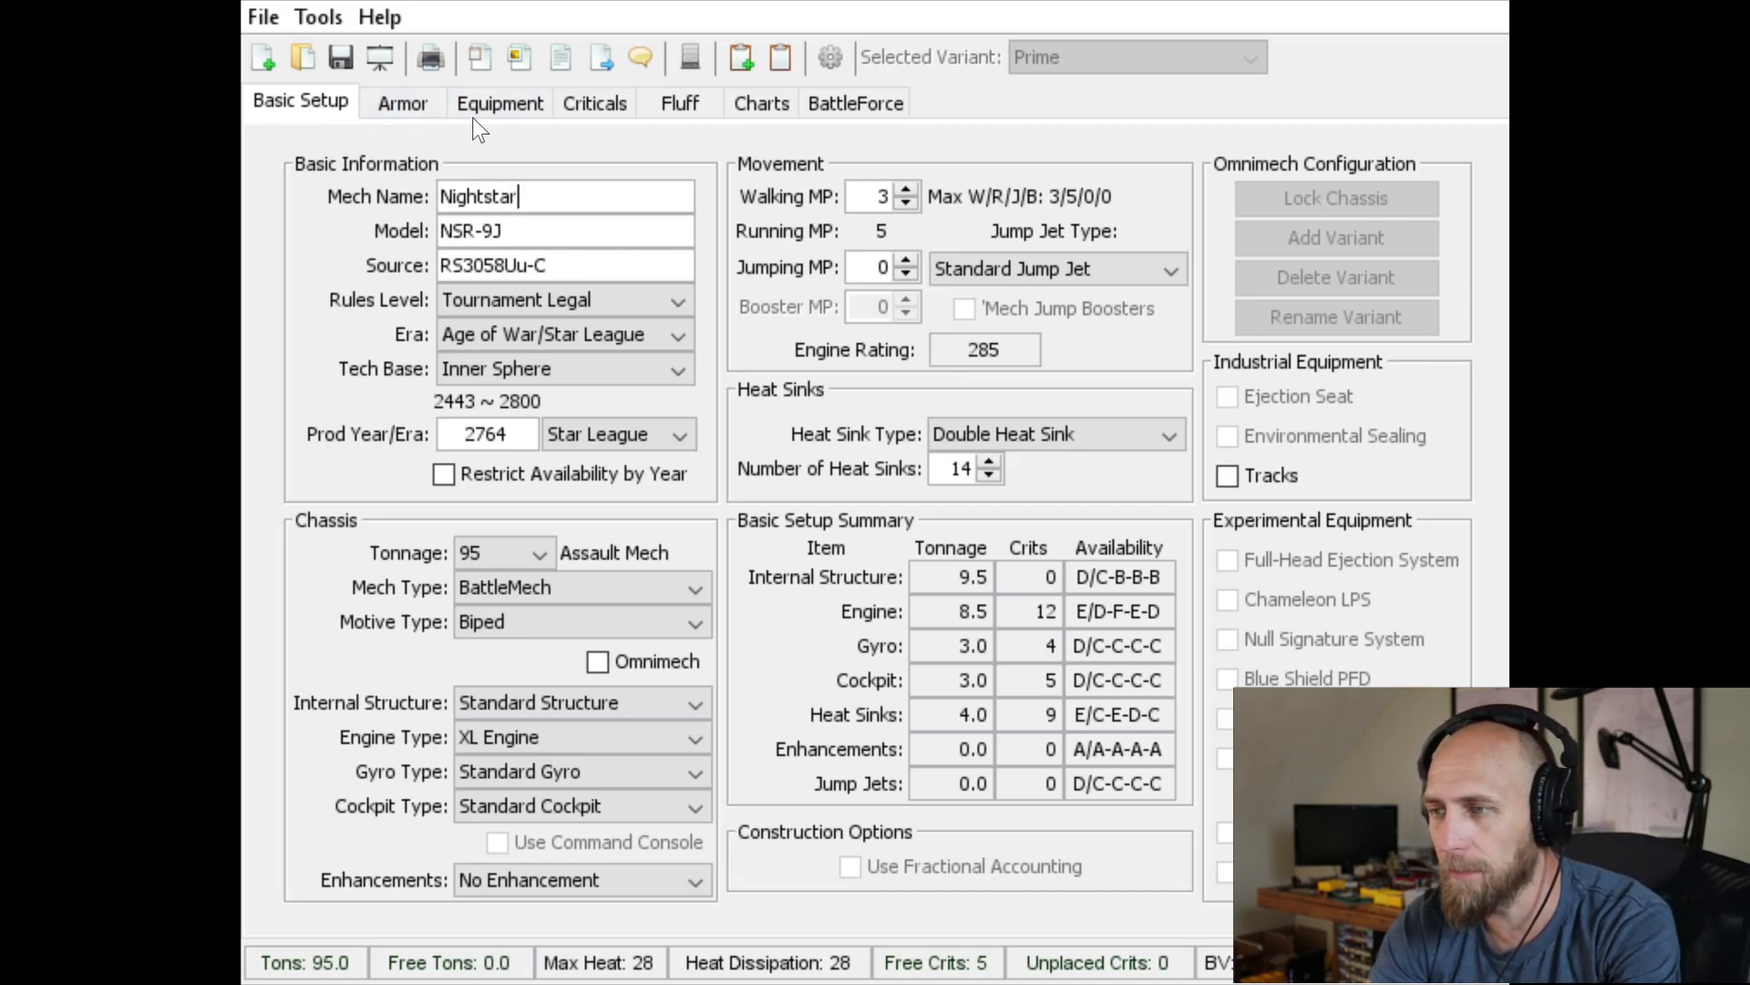
Switch to the notes workbook in Excel and enter "Nightstar 9j" in cell F240
key(alt+Tab)
key(Up)
key(Up)
key(Up)
key(Up)
key(Up)
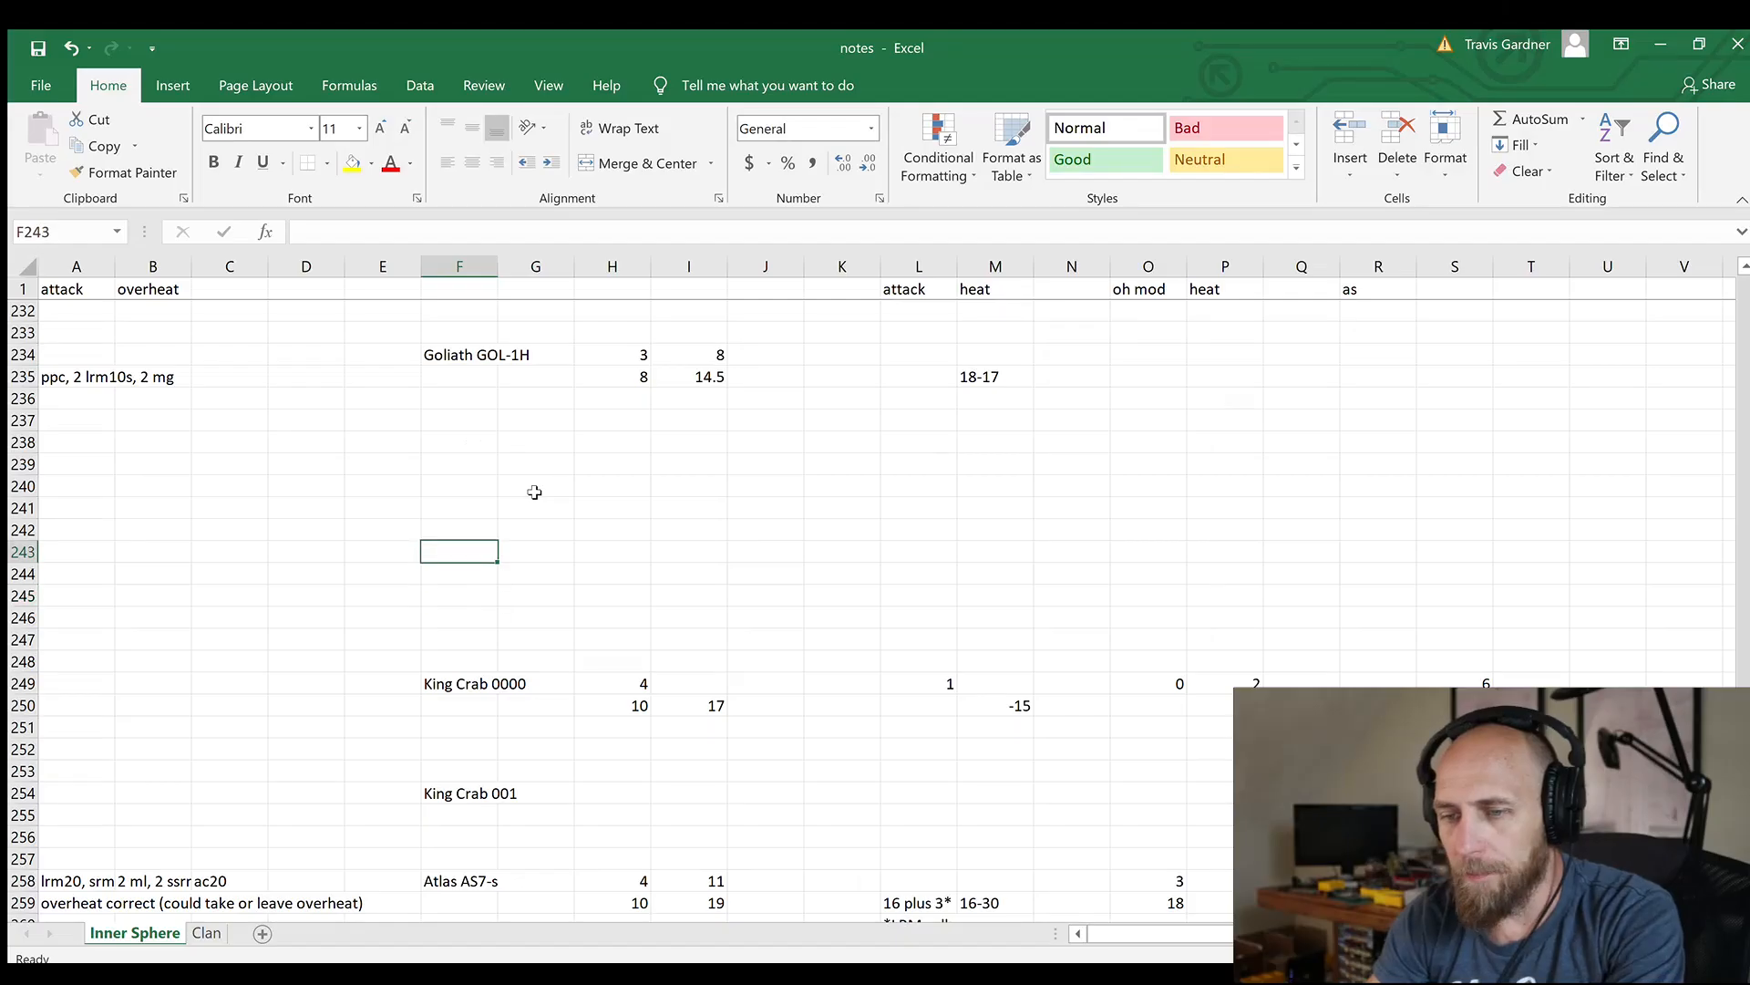
text(Nights)
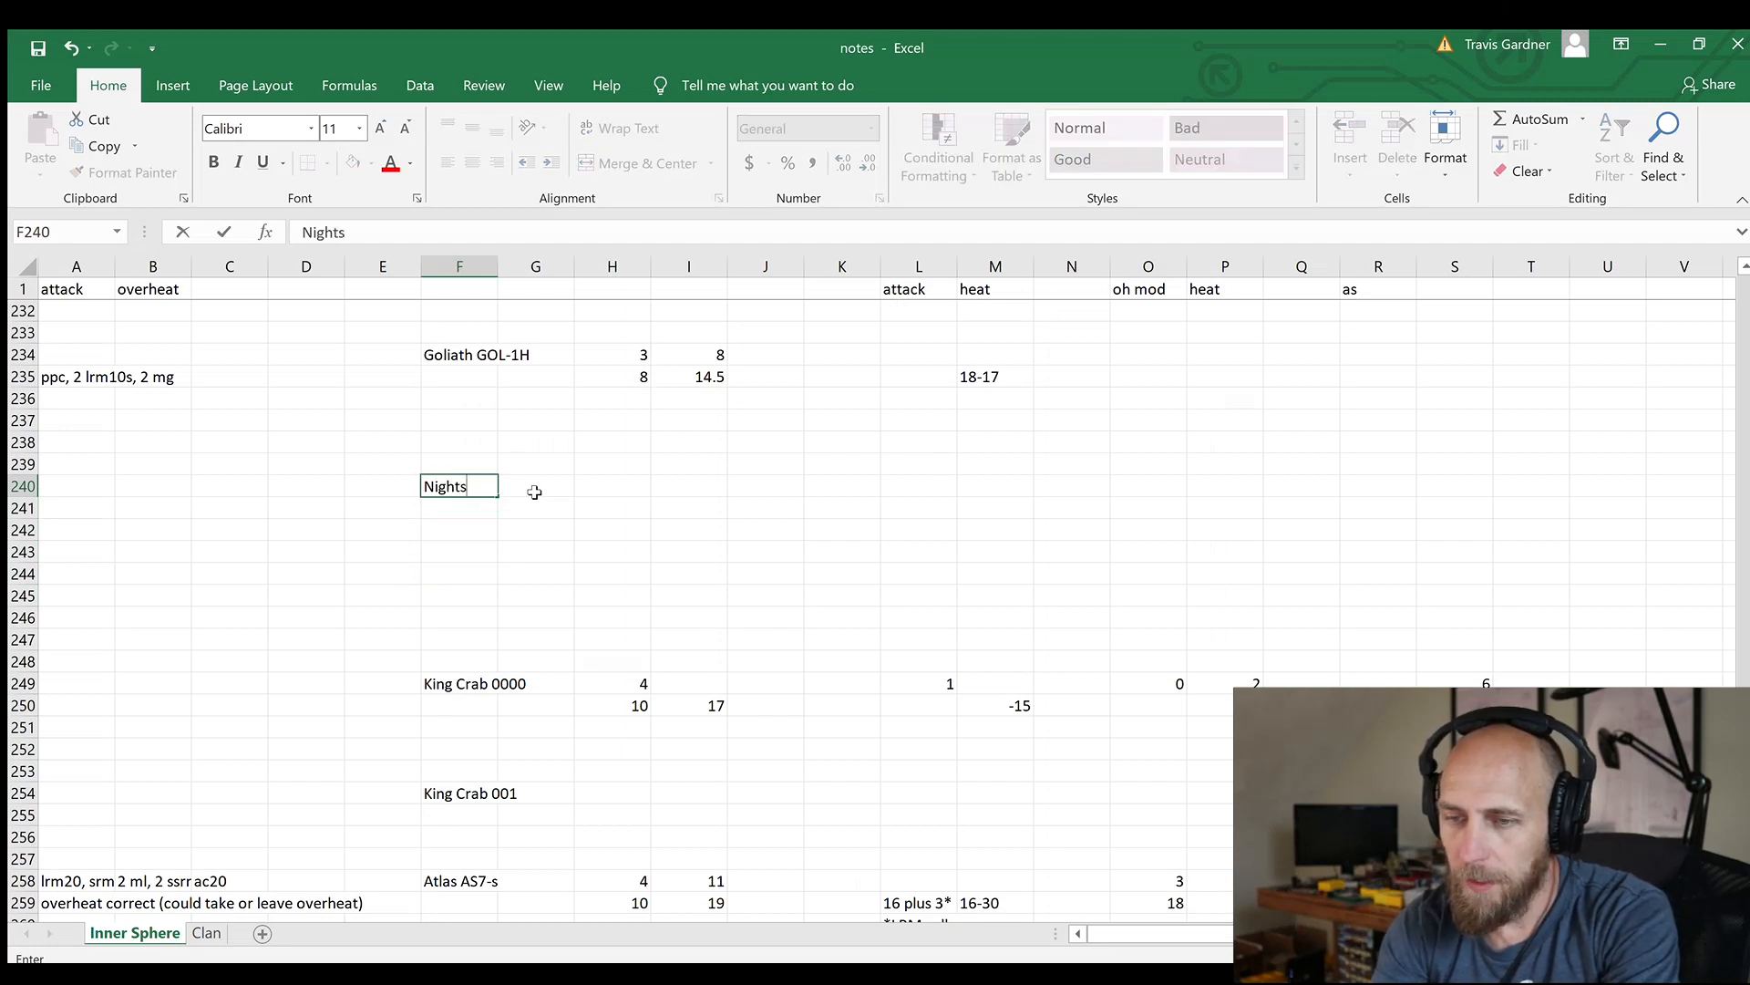
text(tar (J)
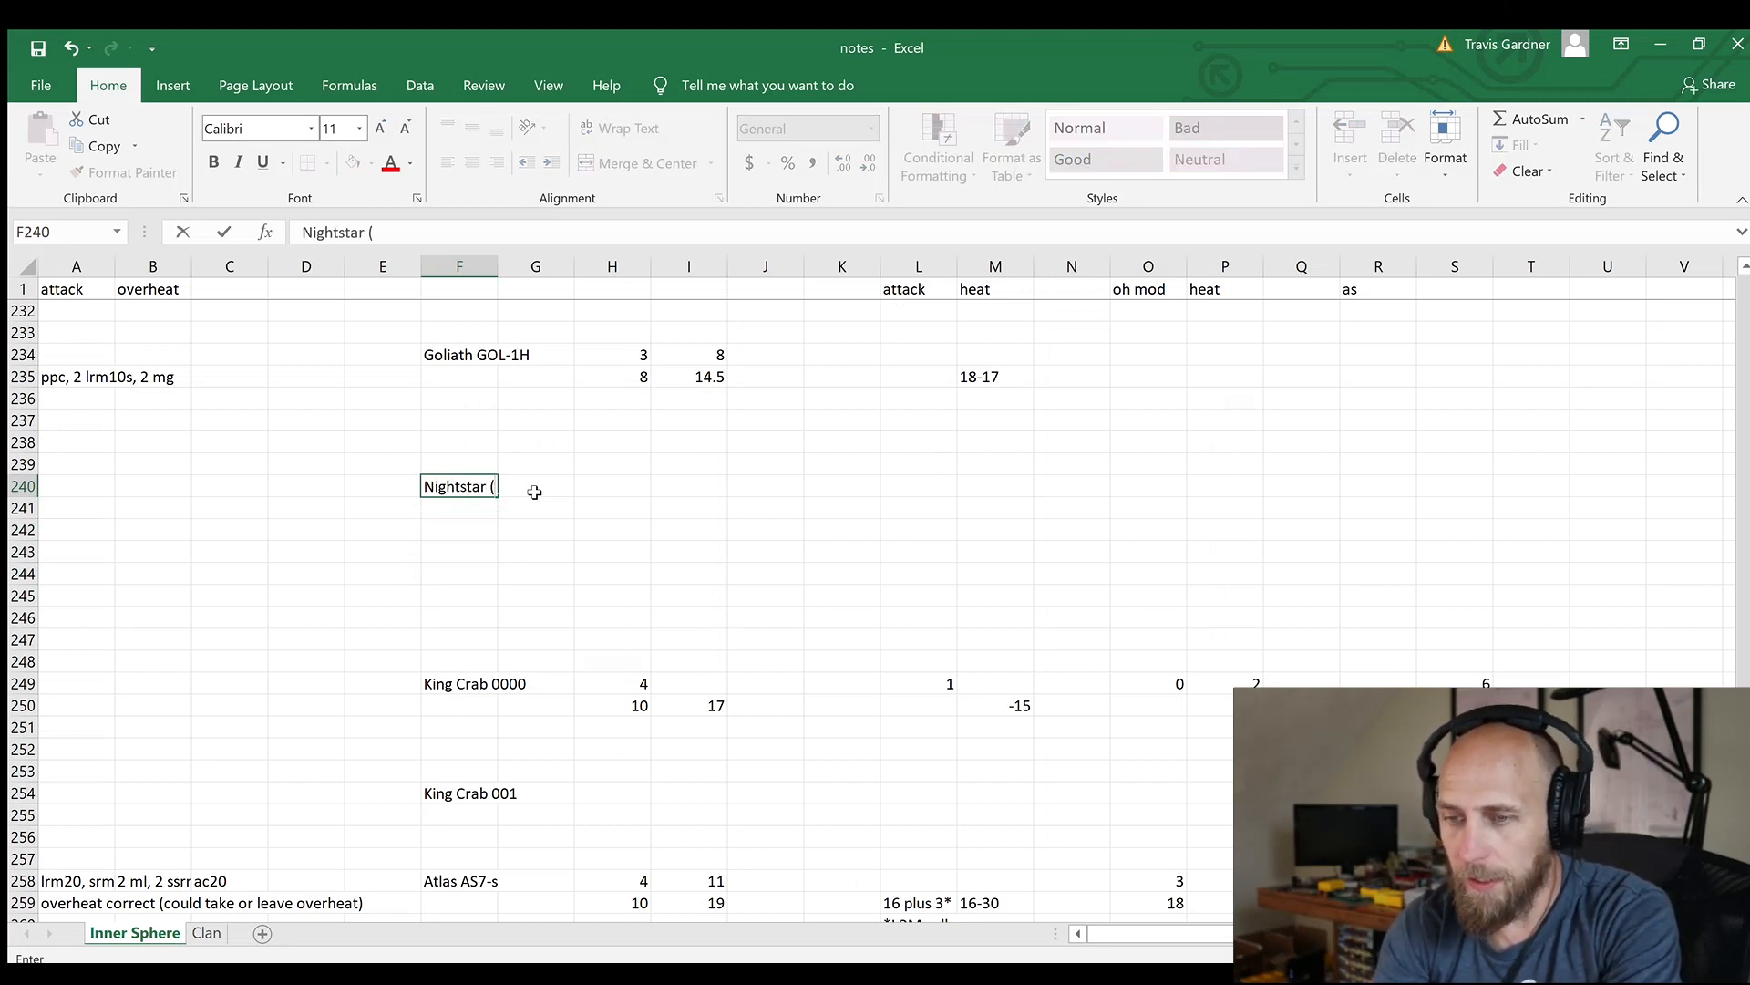
key(BackSpace)
key(BackSpace)
text(9j)
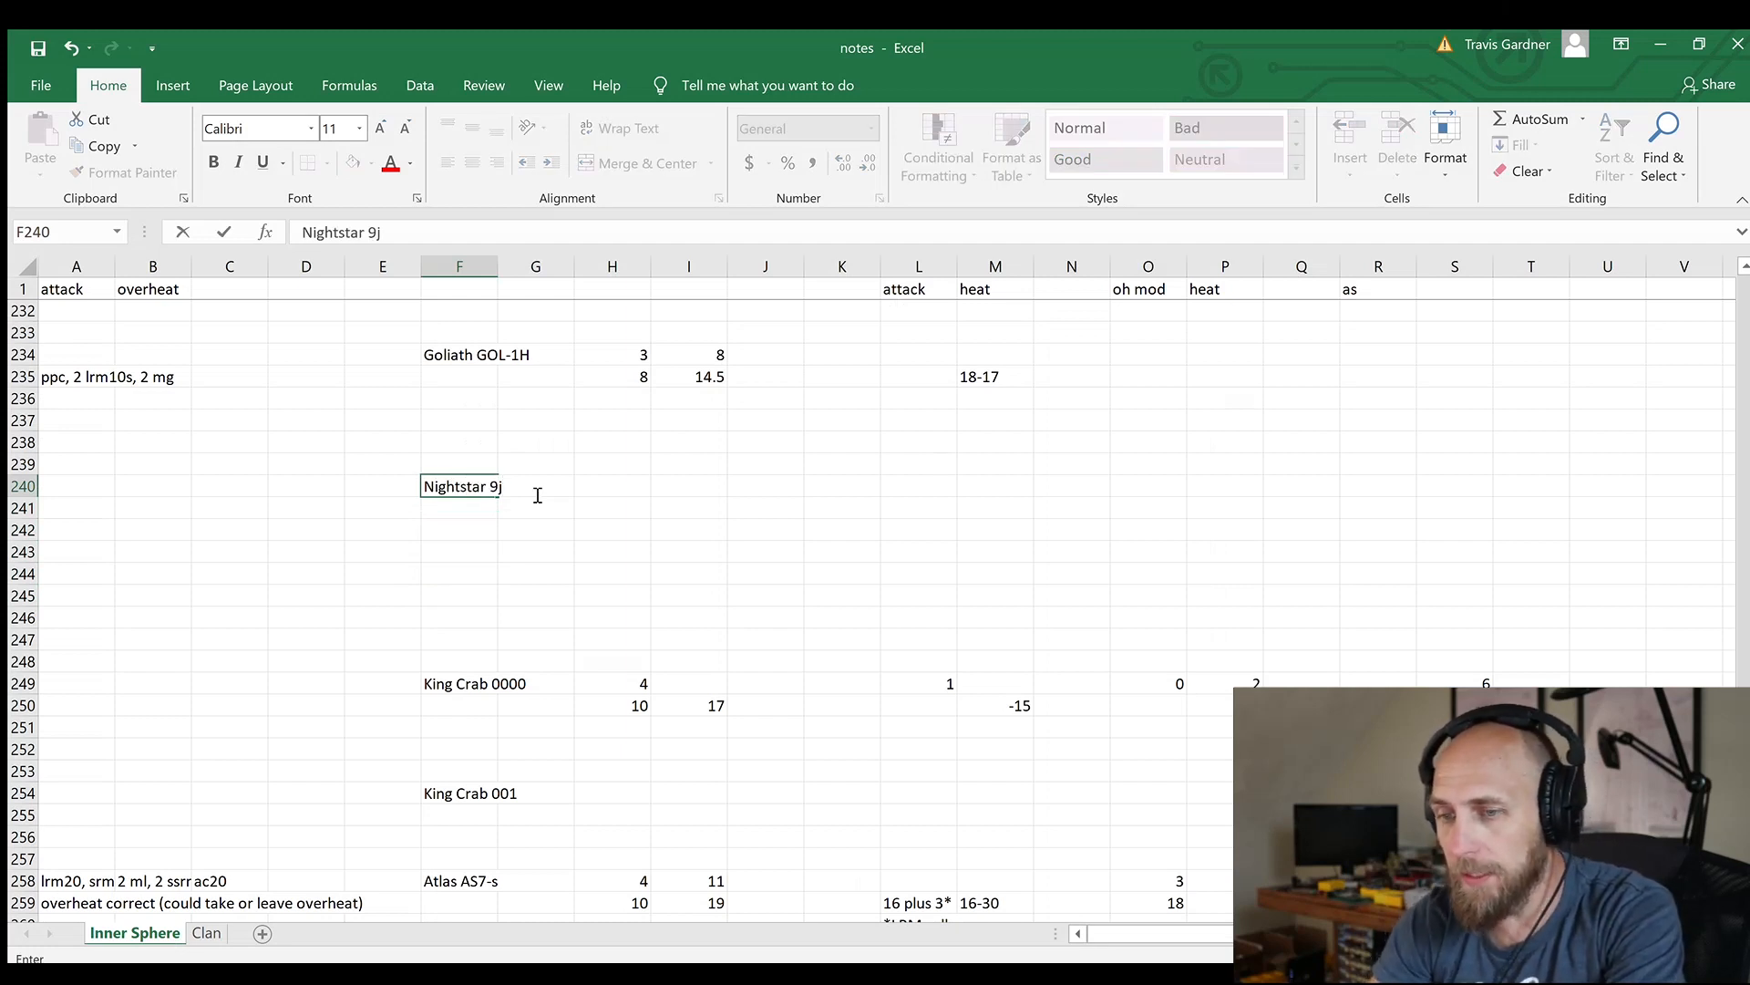
Enter the Nightstar 9j's values: 9.5 in H241, 18.5 in I241, 4 in H240 and 11 in I240
key(Tab)
key(Tab)
key(Down)
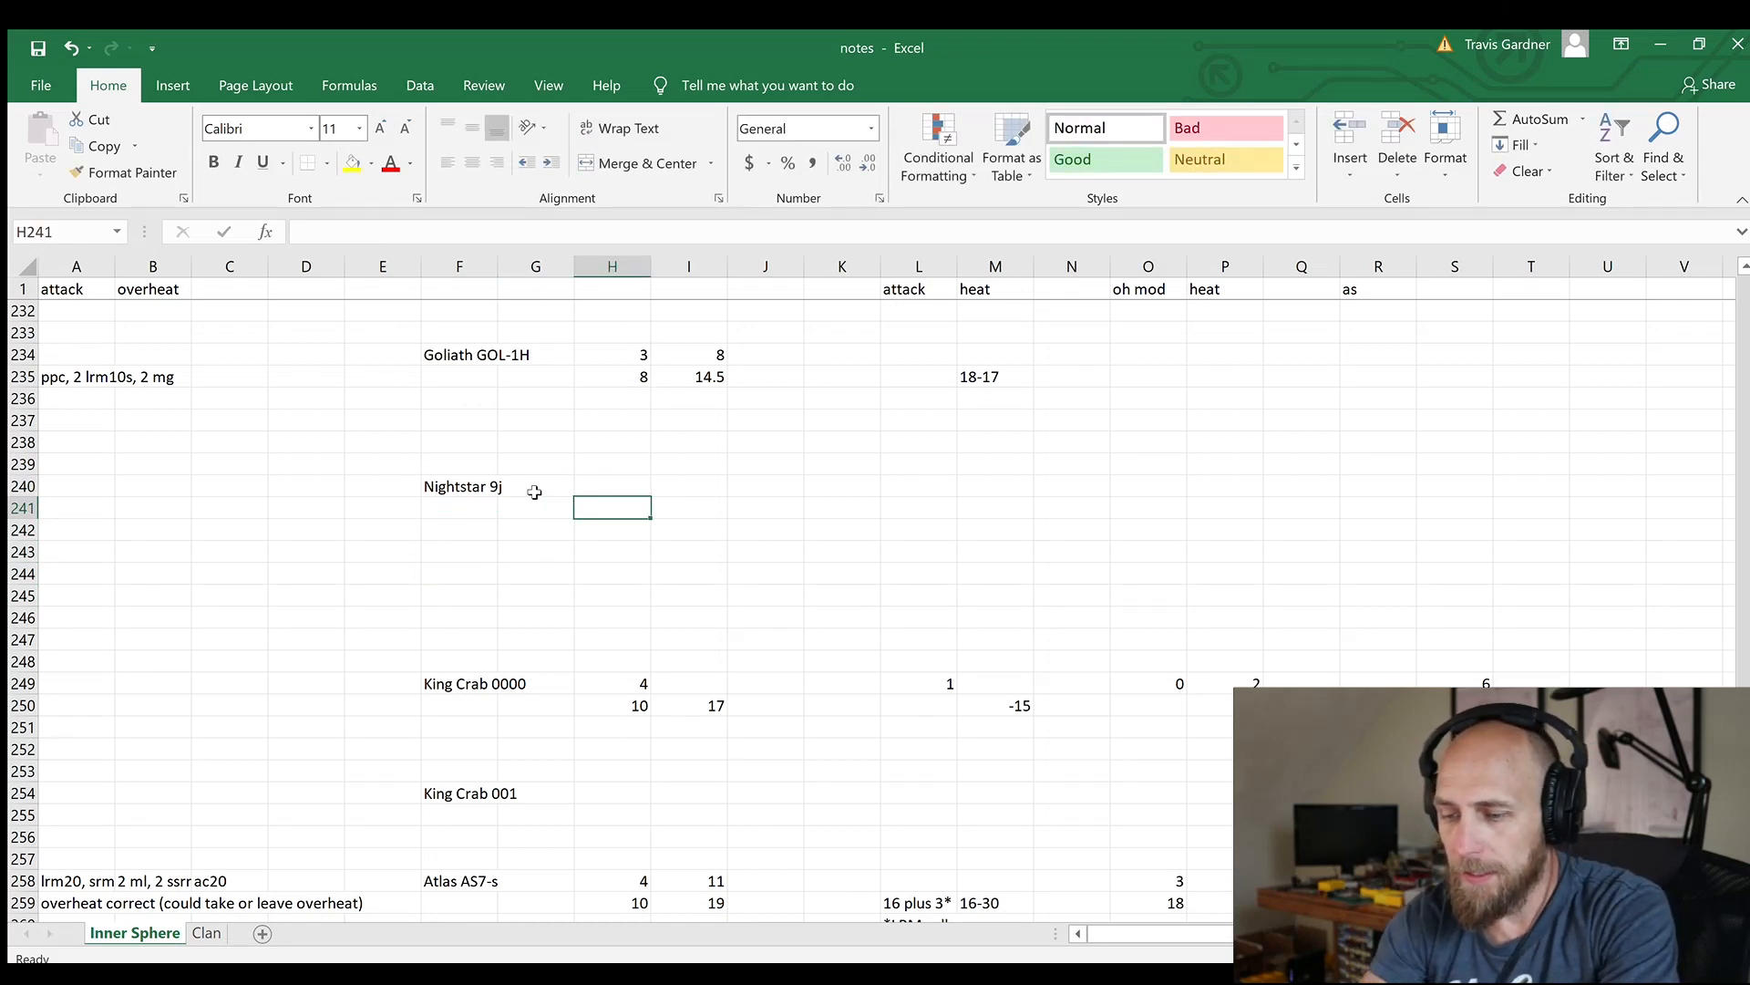
text(9.5)
key(Tab)
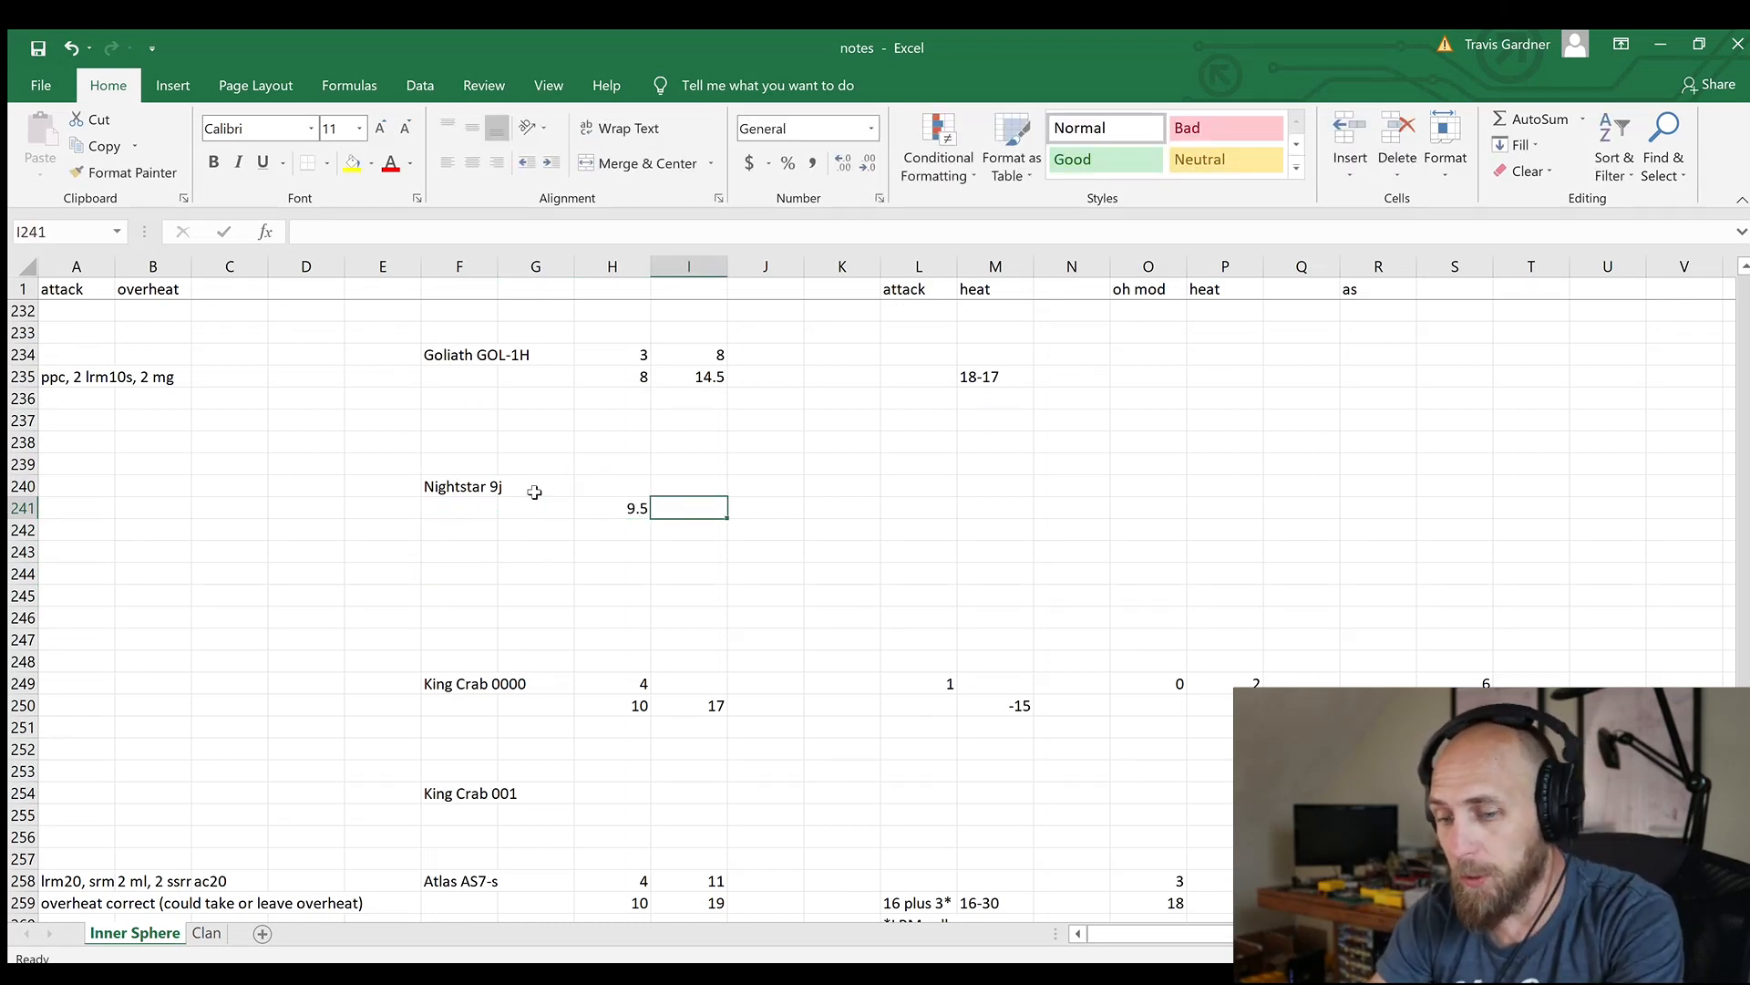
text(18.5)
key(Up)
key(Left)
text(4)
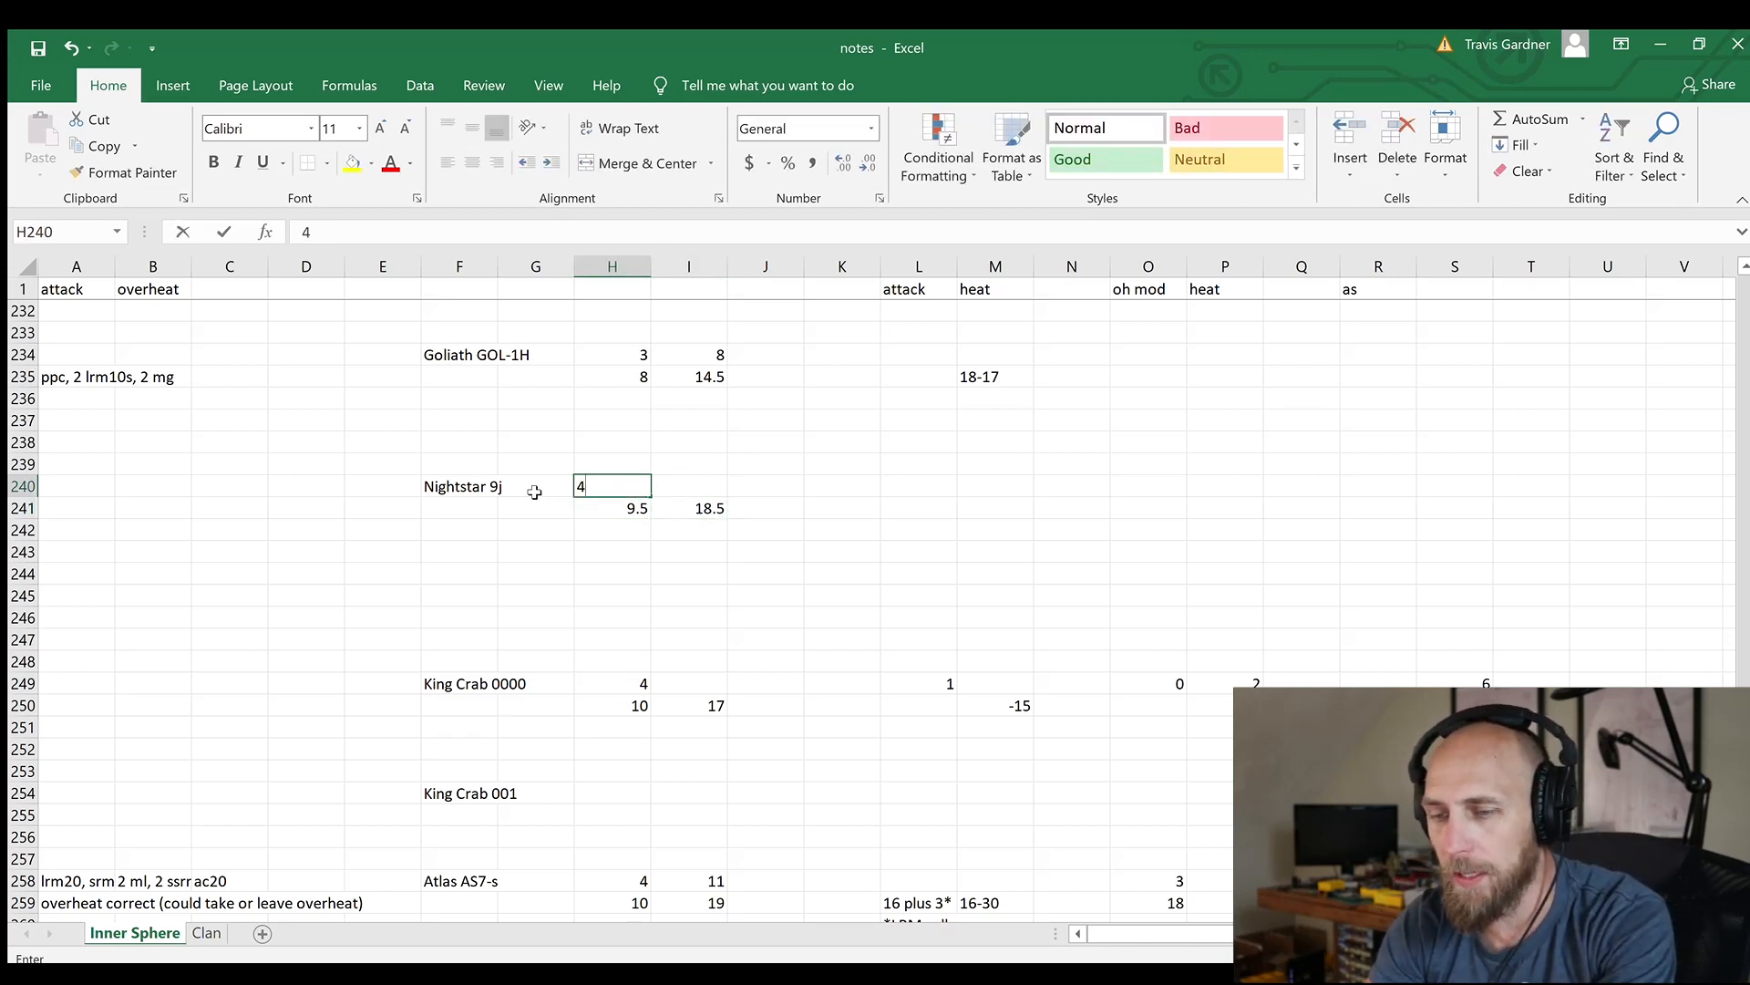
key(Right)
text(11)
key(Down)
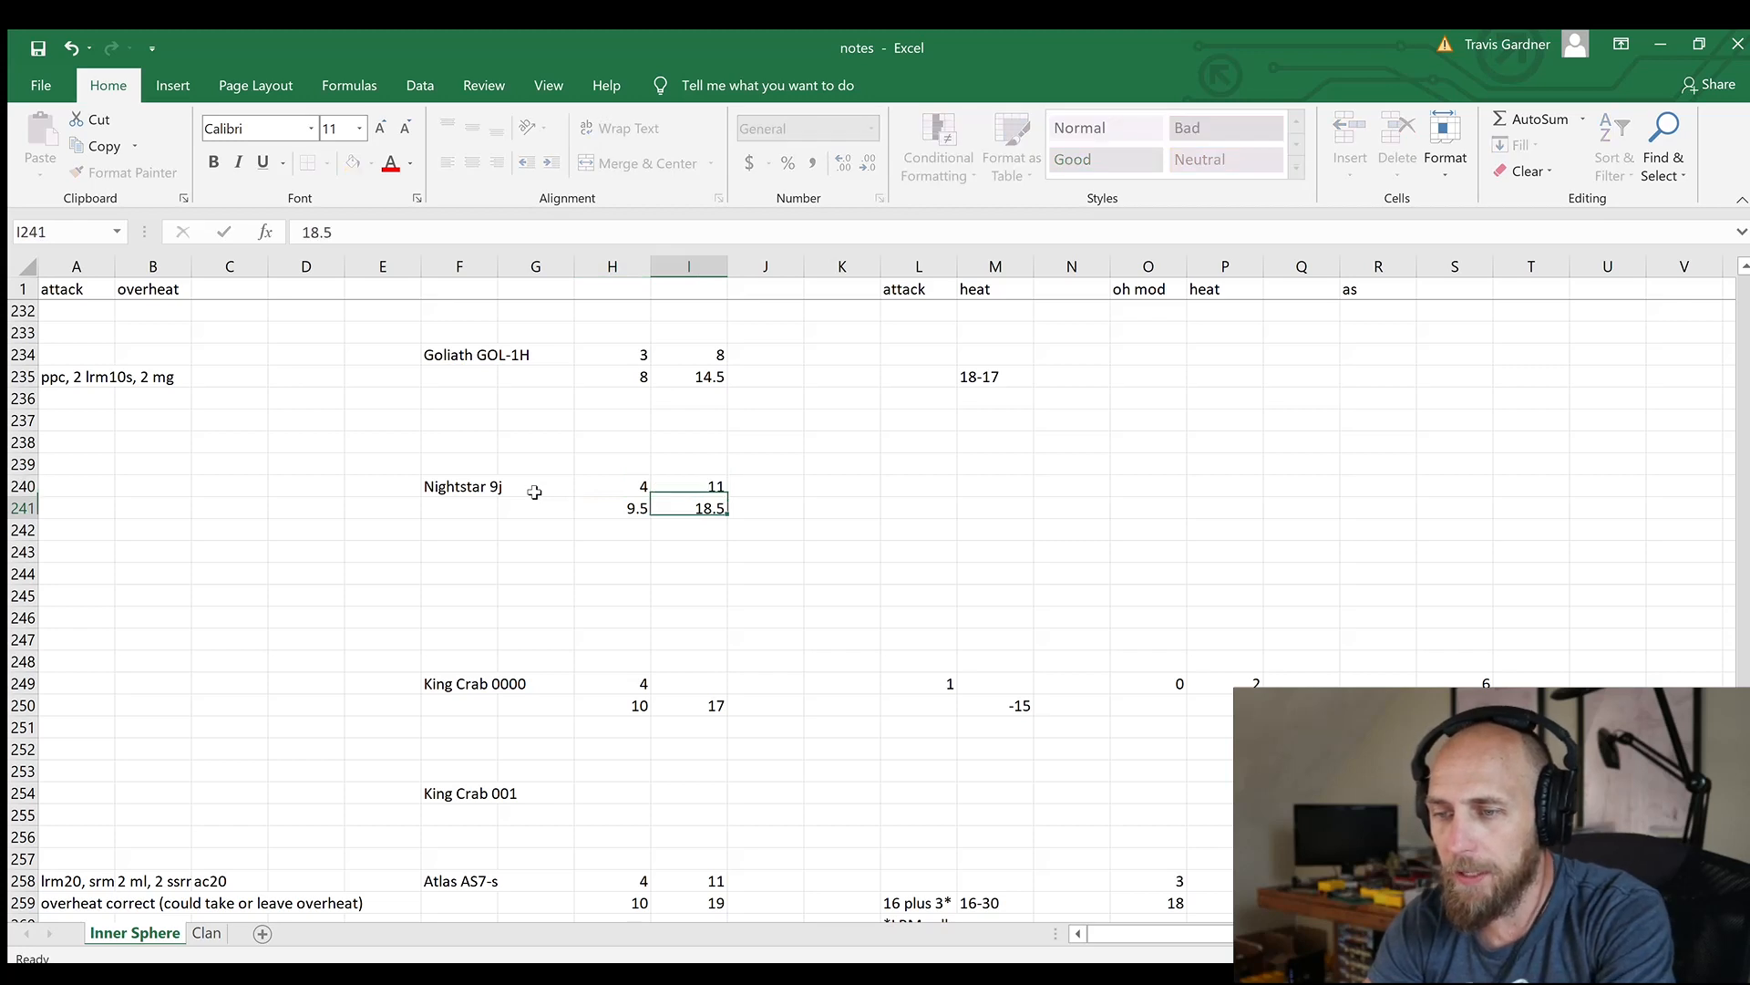
key(Up)
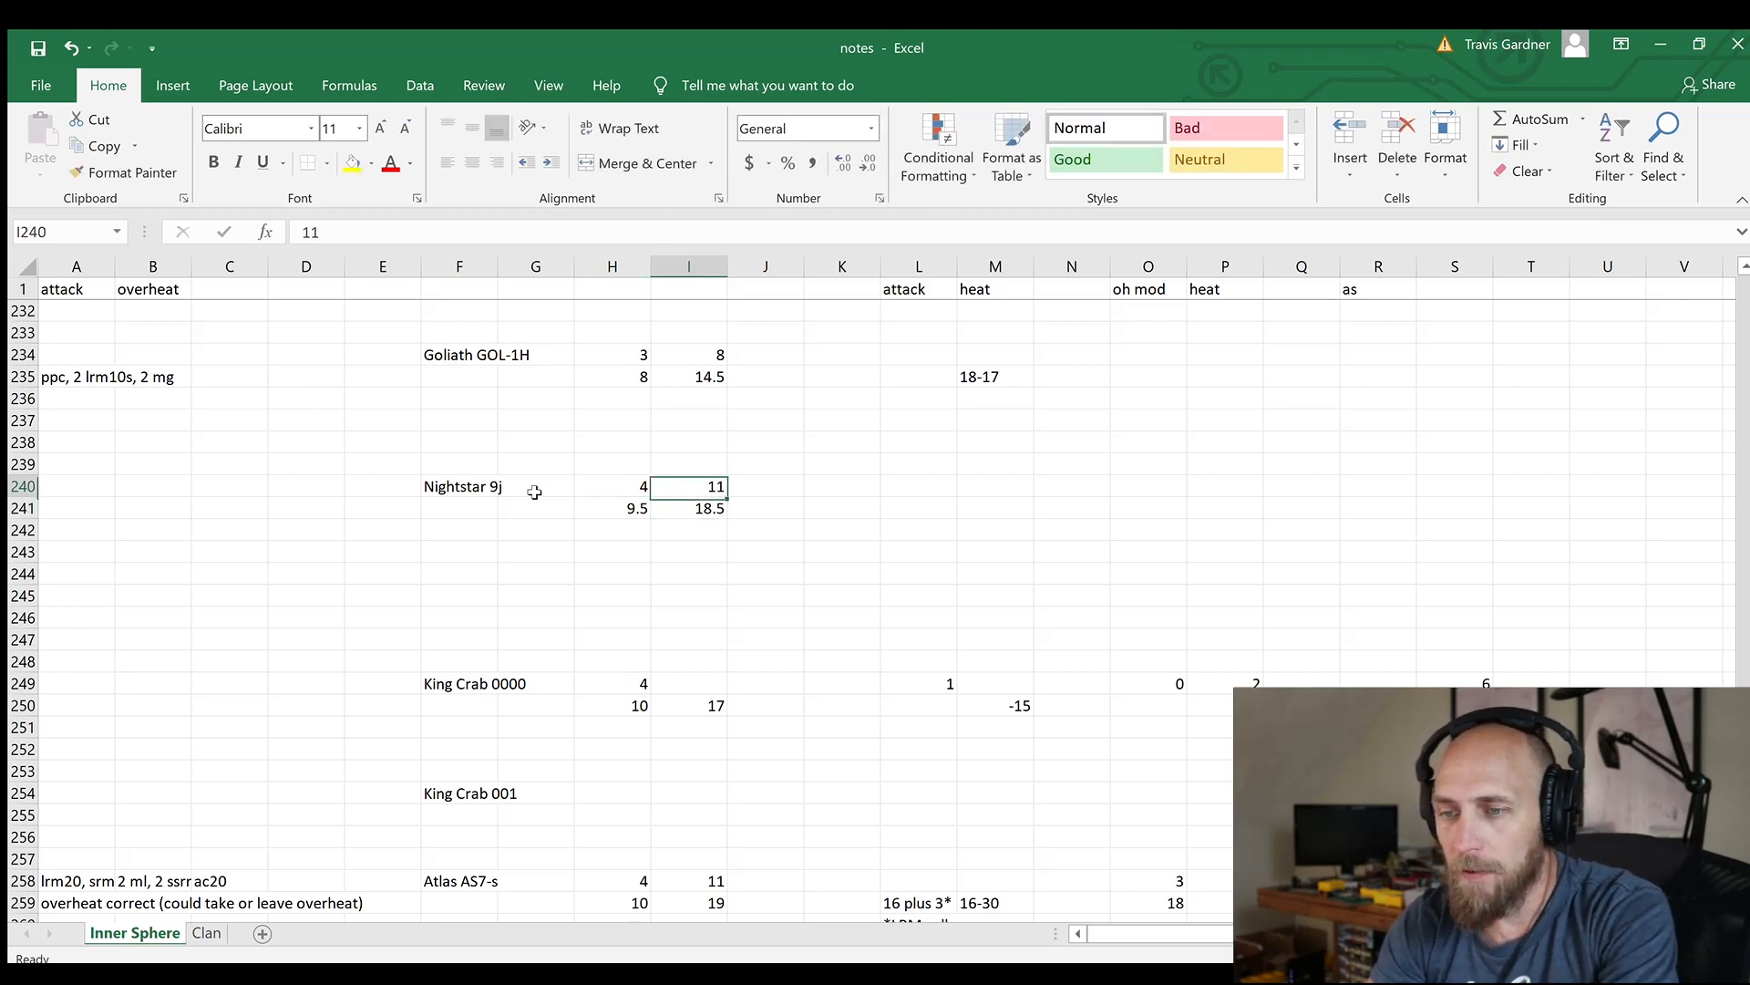
key(Left)
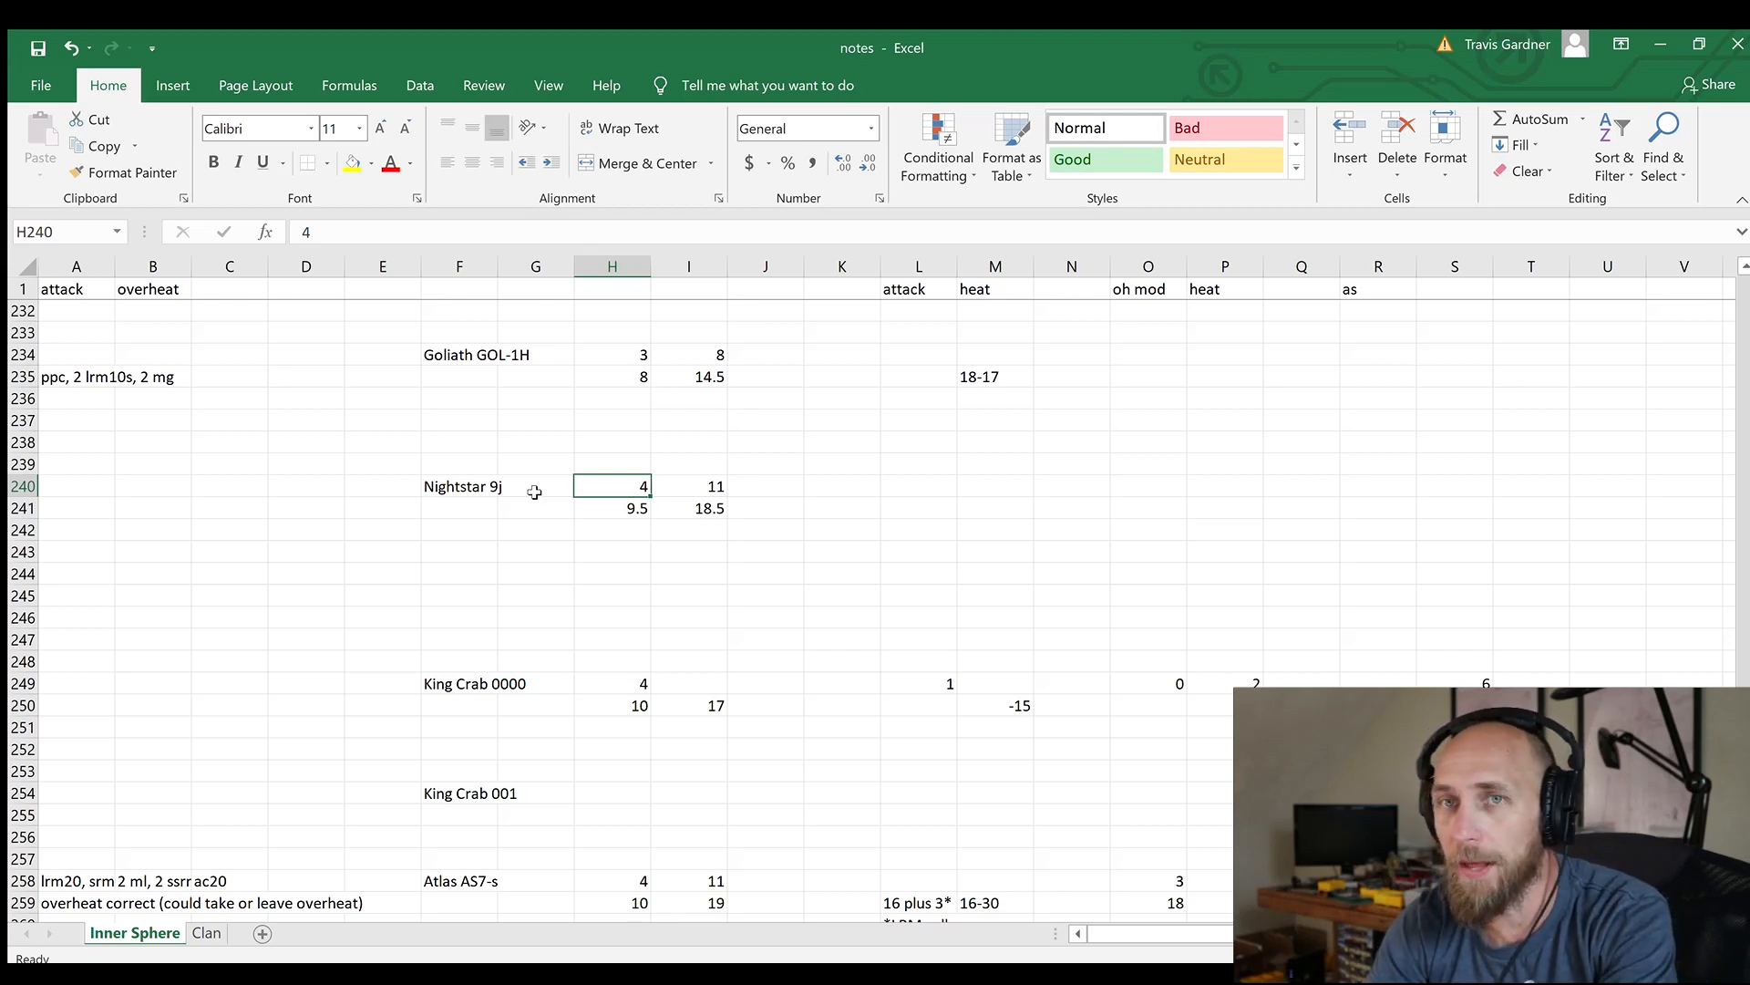
Compare the Nightstar 9j's values in columns H and I with the Goliath, King Crab and Atlas entries
click(711, 509)
key(Down)
key(Down)
key(Down)
key(Down)
key(Down)
key(Down)
key(Down)
key(Down)
key(Down)
key(Down)
key(Down)
key(Down)
key(Down)
key(Down)
key(Down)
key(Down)
key(Down)
key(Down)
key(Down)
key(Down)
key(Down)
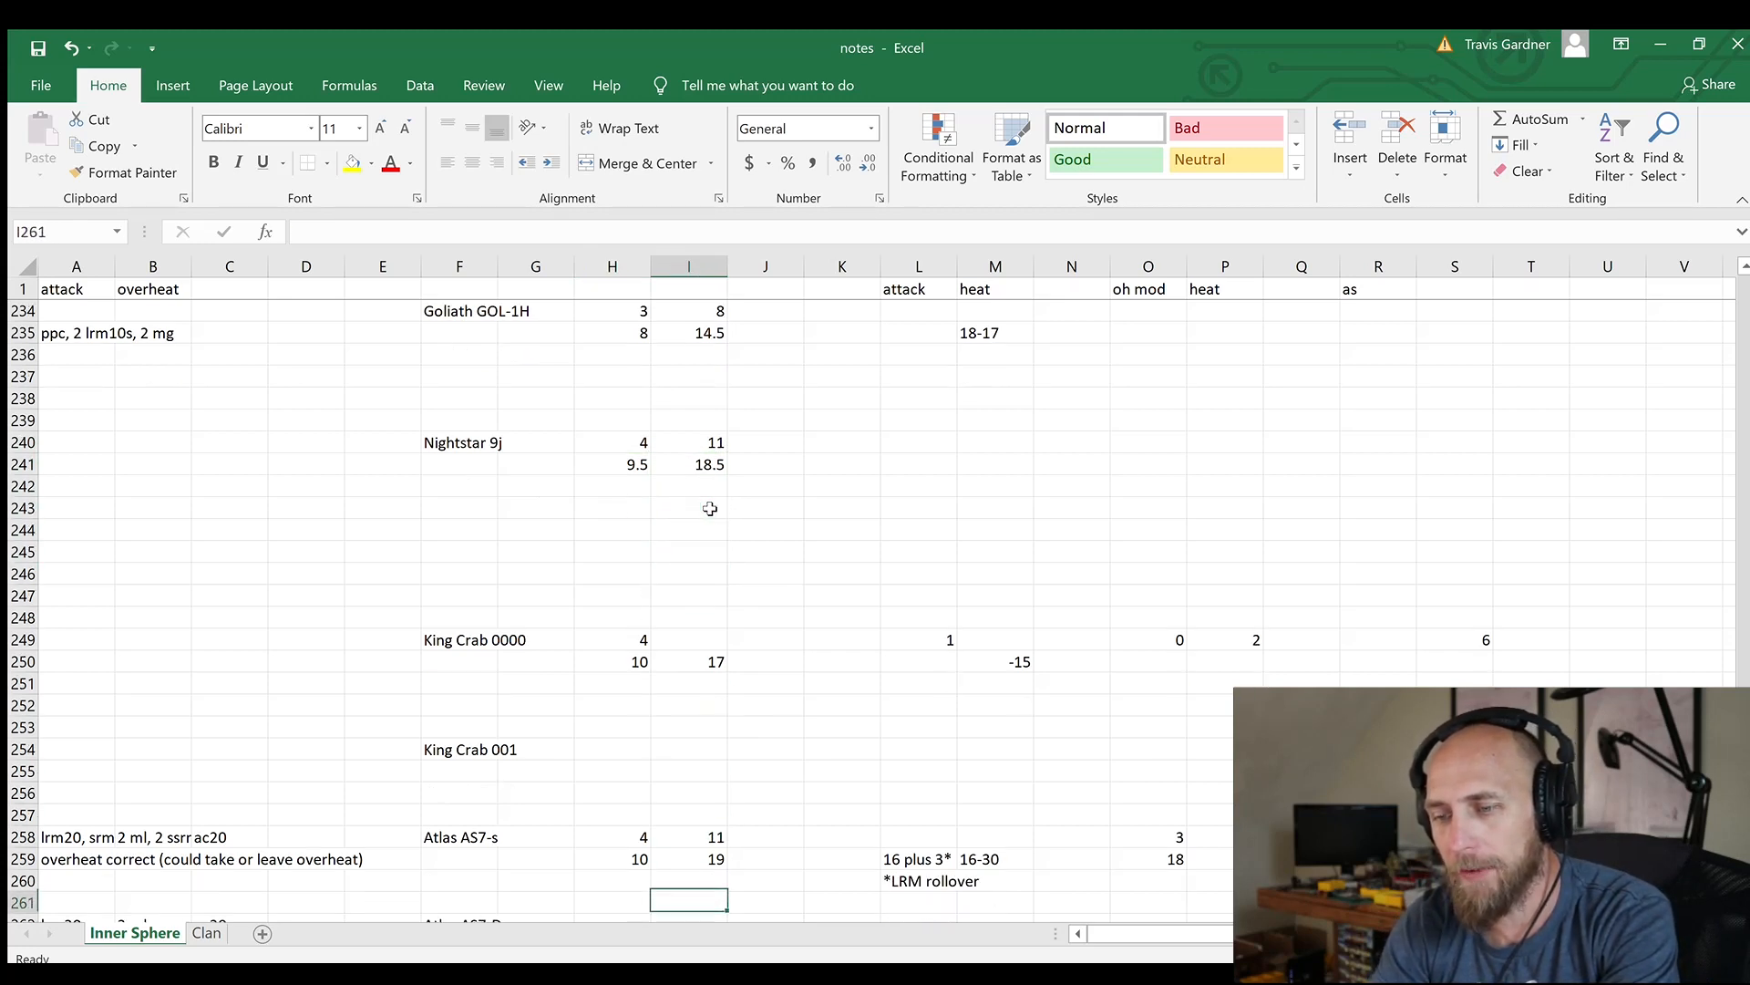
key(Up)
key(Up)
key(Up)
key(Left)
key(Right)
key(Left)
key(Right)
key(Up)
key(Up)
key(Up)
key(Up)
key(Up)
key(Up)
key(Up)
key(Up)
key(Down)
key(Up)
key(Up)
key(Up)
key(Up)
key(Up)
key(Up)
key(Up)
key(Up)
key(Up)
key(Up)
key(Up)
key(Up)
key(Up)
key(Up)
key(Up)
key(Up)
key(Up)
key(Up)
key(Up)
key(Up)
key(Up)
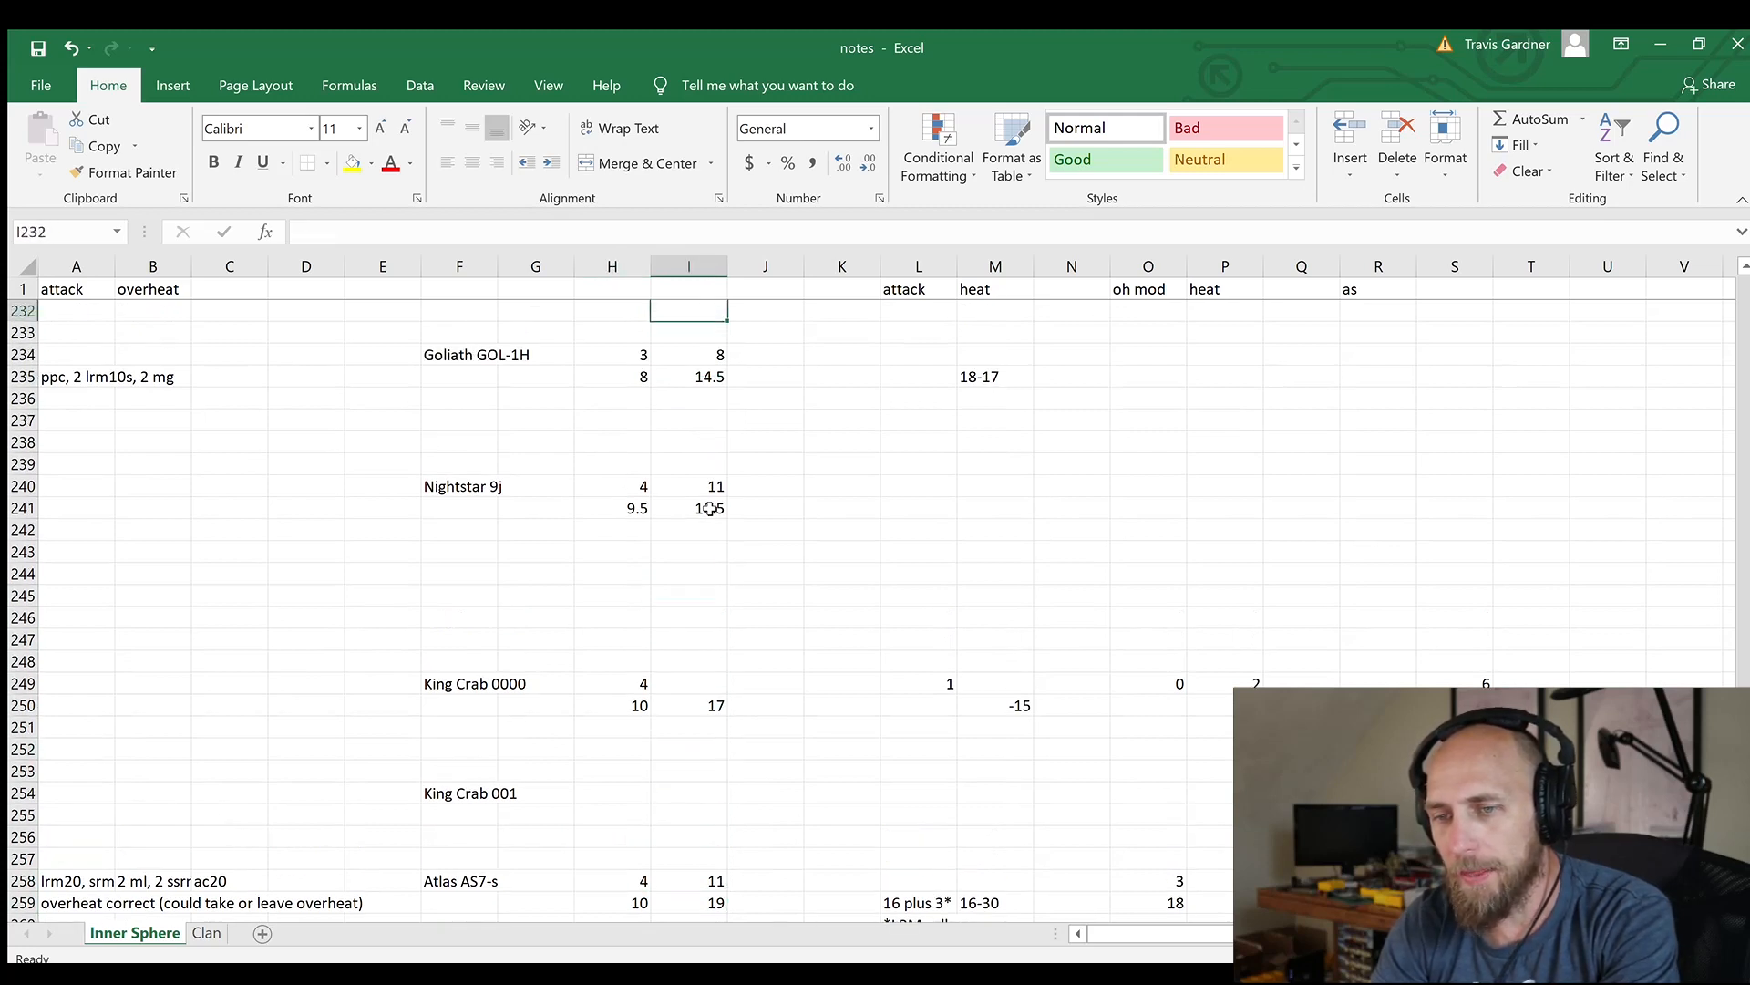
key(Down)
key(Down)
key(Down)
key(Down)
key(Down)
key(Down)
key(Down)
key(Down)
key(Down)
key(Down)
key(Down)
key(Down)
key(Down)
key(Down)
key(Down)
key(Down)
key(Down)
key(Down)
key(Down)
key(Down)
key(Down)
key(Down)
key(Down)
key(Down)
key(Down)
key(Down)
key(Down)
key(Down)
key(Down)
key(Down)
key(Down)
key(Down)
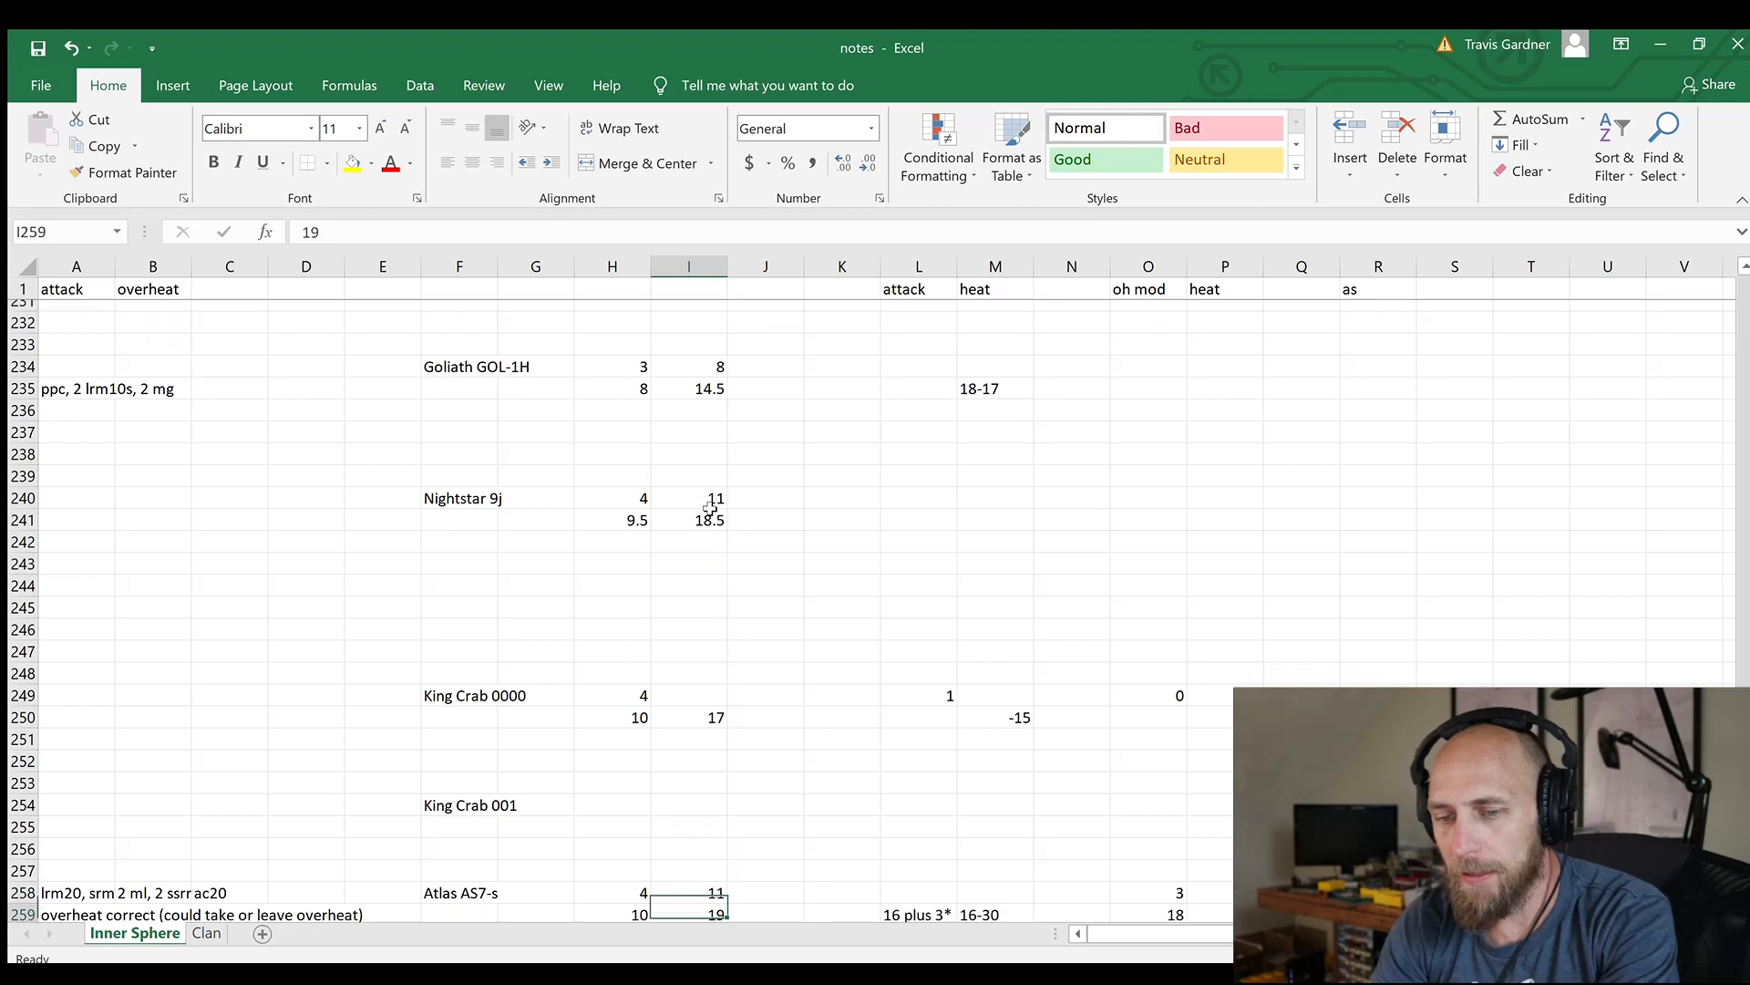
key(Up)
key(Up)
key(Up)
key(Up)
key(Up)
key(Up)
key(Up)
key(Up)
key(Up)
key(Up)
key(Up)
key(Up)
key(Up)
key(Up)
key(Up)
key(Up)
key(Up)
key(Up)
key(Up)
key(Up)
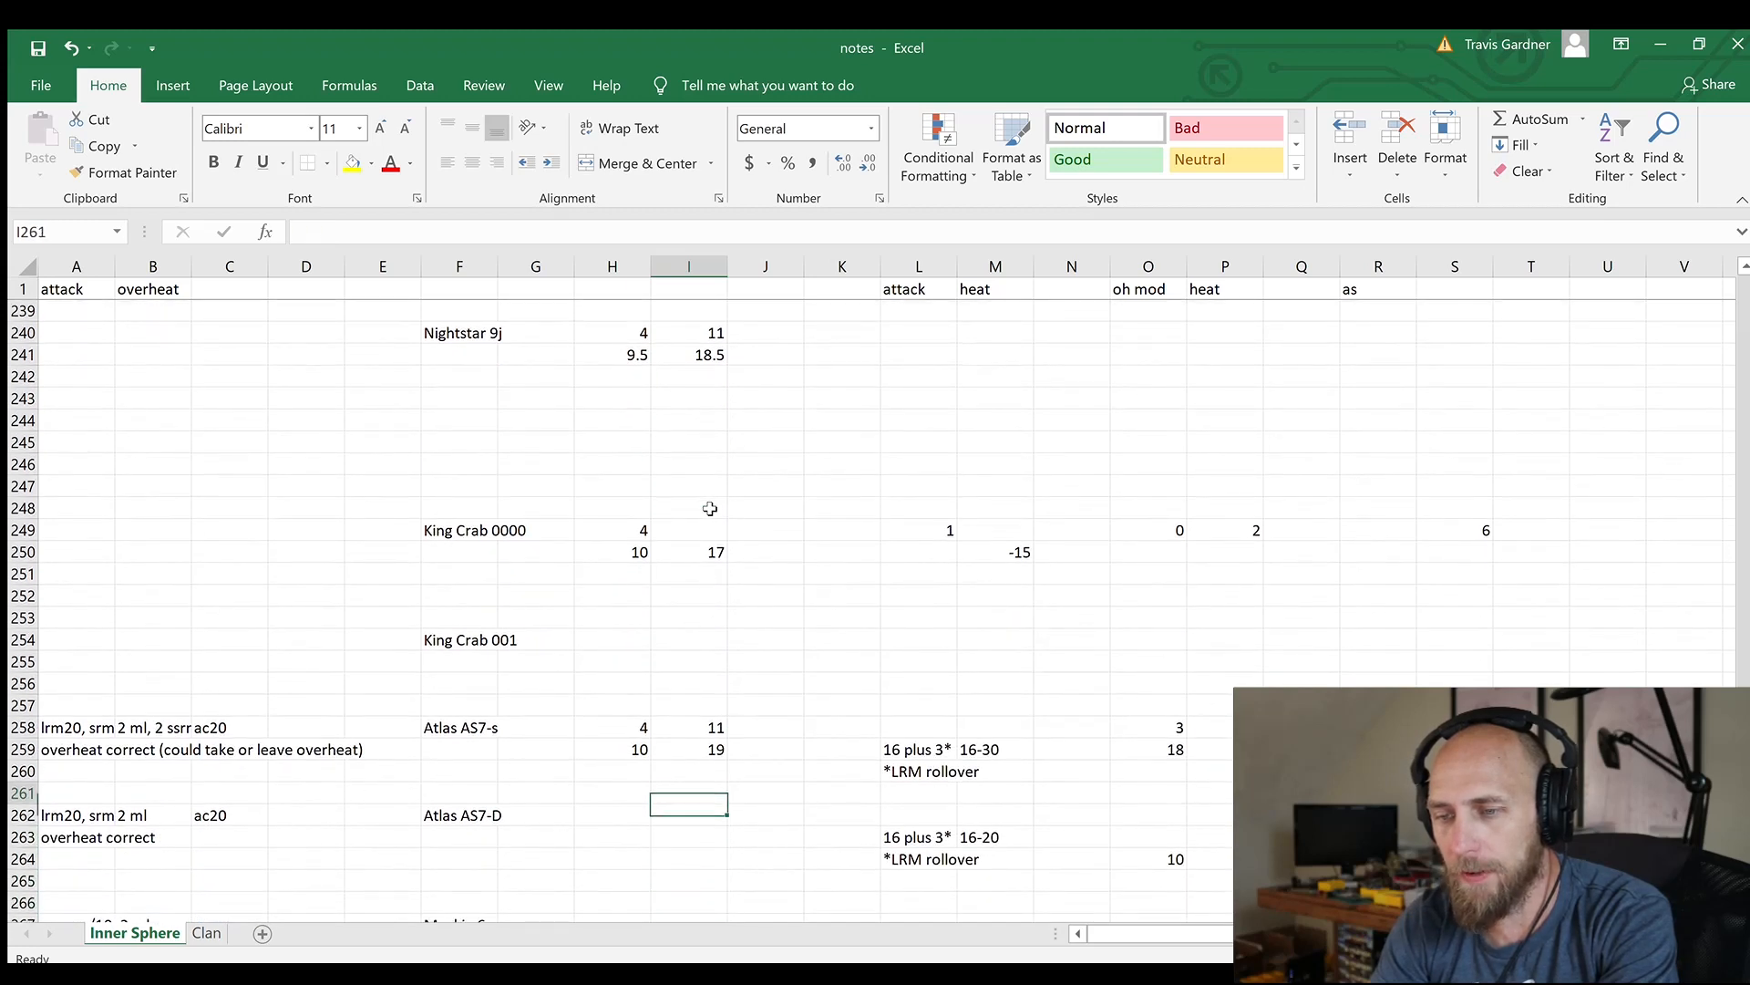
Enter 10 in cell I249 for the King Crab 0000
key(Down)
key(Down)
key(Down)
key(Down)
key(Down)
key(Down)
key(Down)
key(Down)
key(Down)
key(Down)
key(Down)
key(Down)
key(Down)
key(Down)
key(Down)
key(Down)
key(Down)
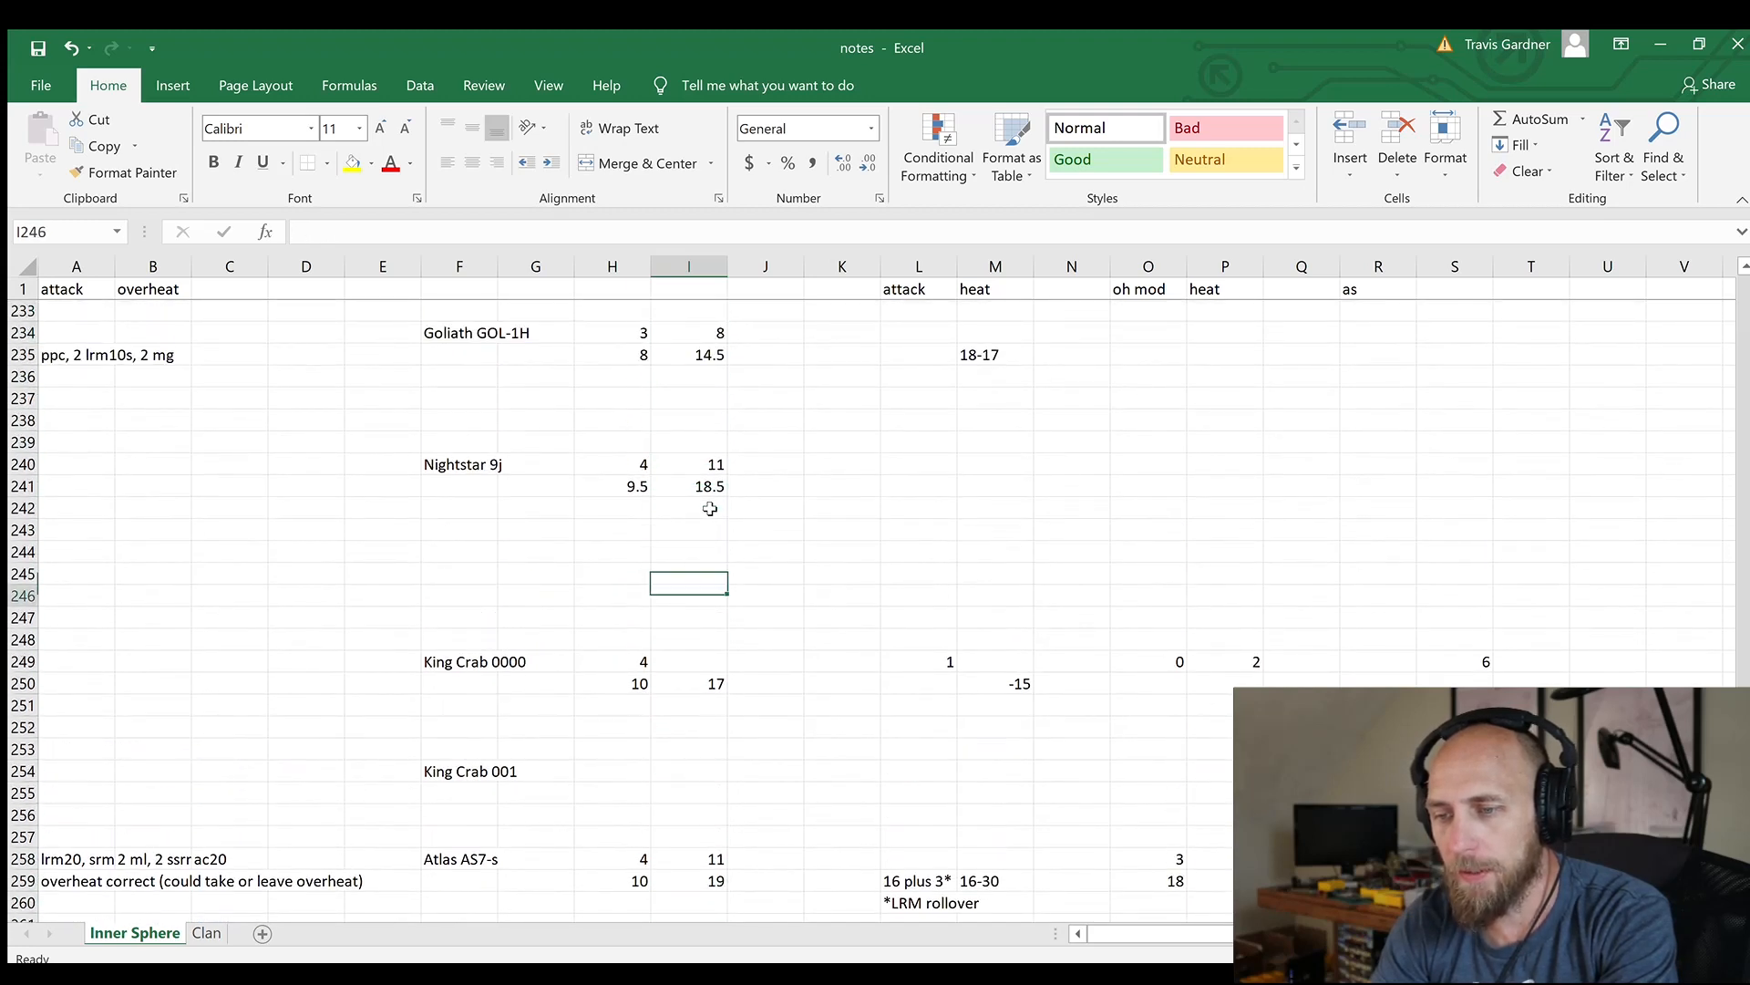
key(Up)
key(Left)
key(Right)
text(10)
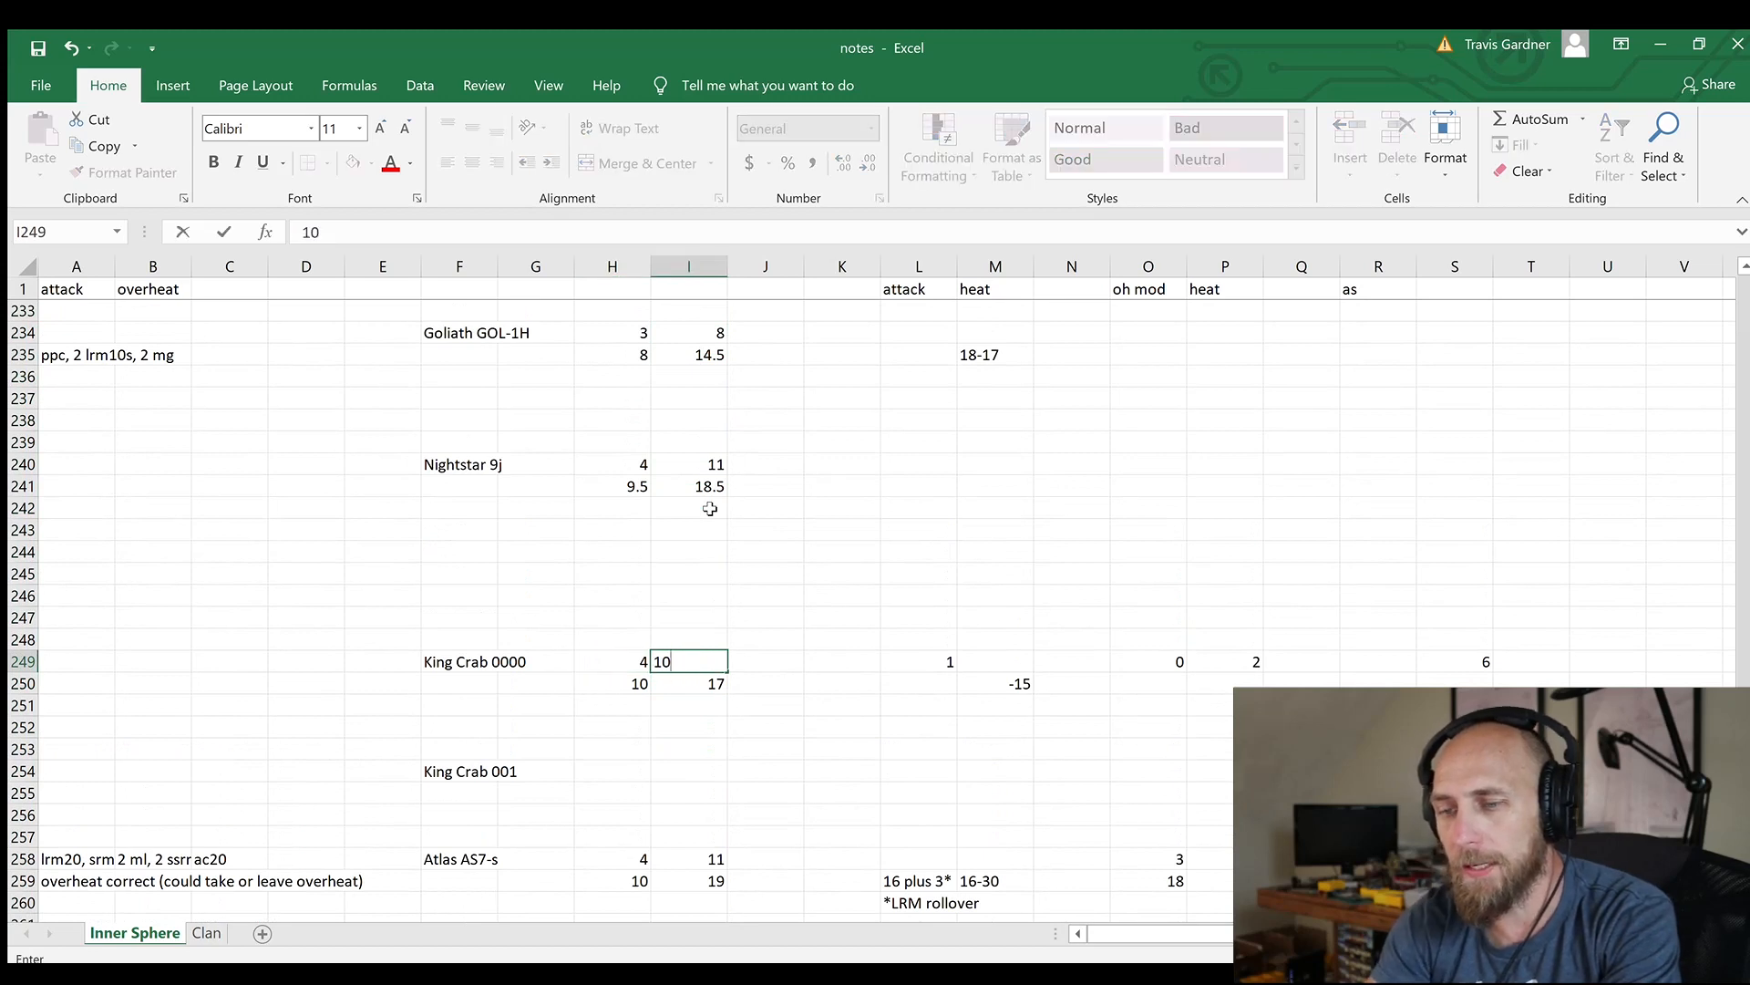
Recheck the Nightstar 9j's column I values against the updated King Crab 0000 entry
key(Up)
key(Up)
key(Up)
key(Up)
key(Up)
key(Up)
key(Up)
key(Up)
key(Up)
key(Up)
key(Up)
key(Up)
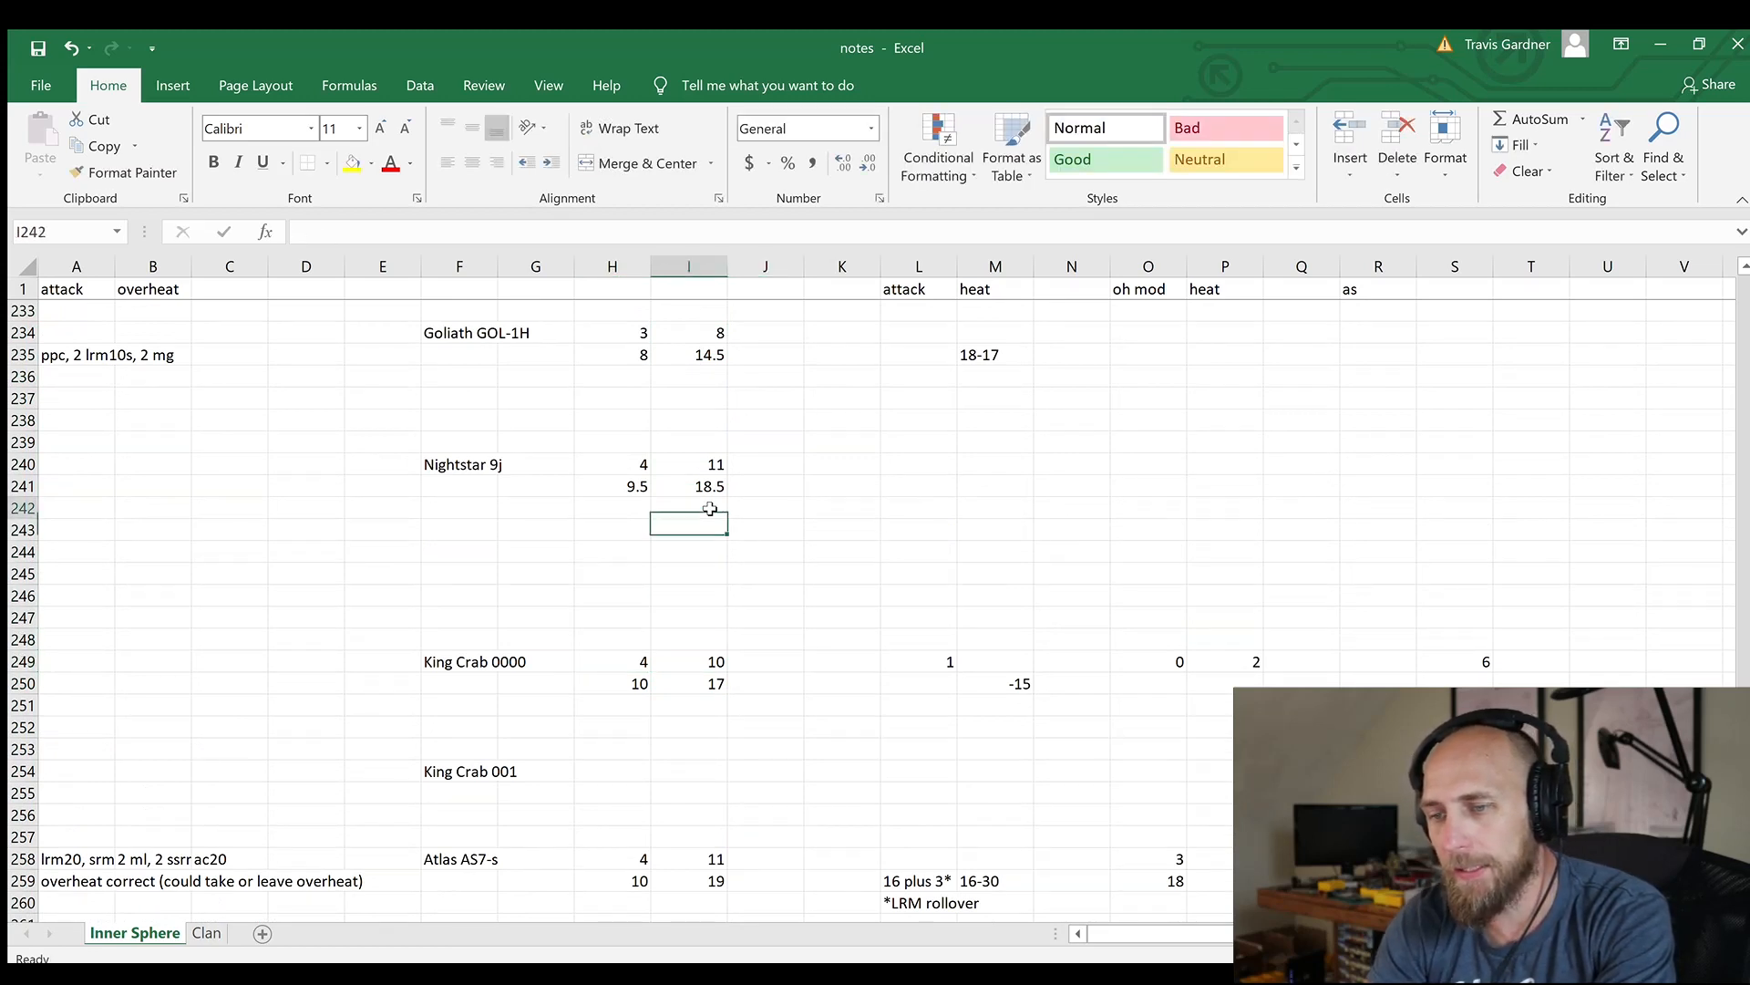
key(Down)
key(Down)
key(Down)
key(Down)
key(Down)
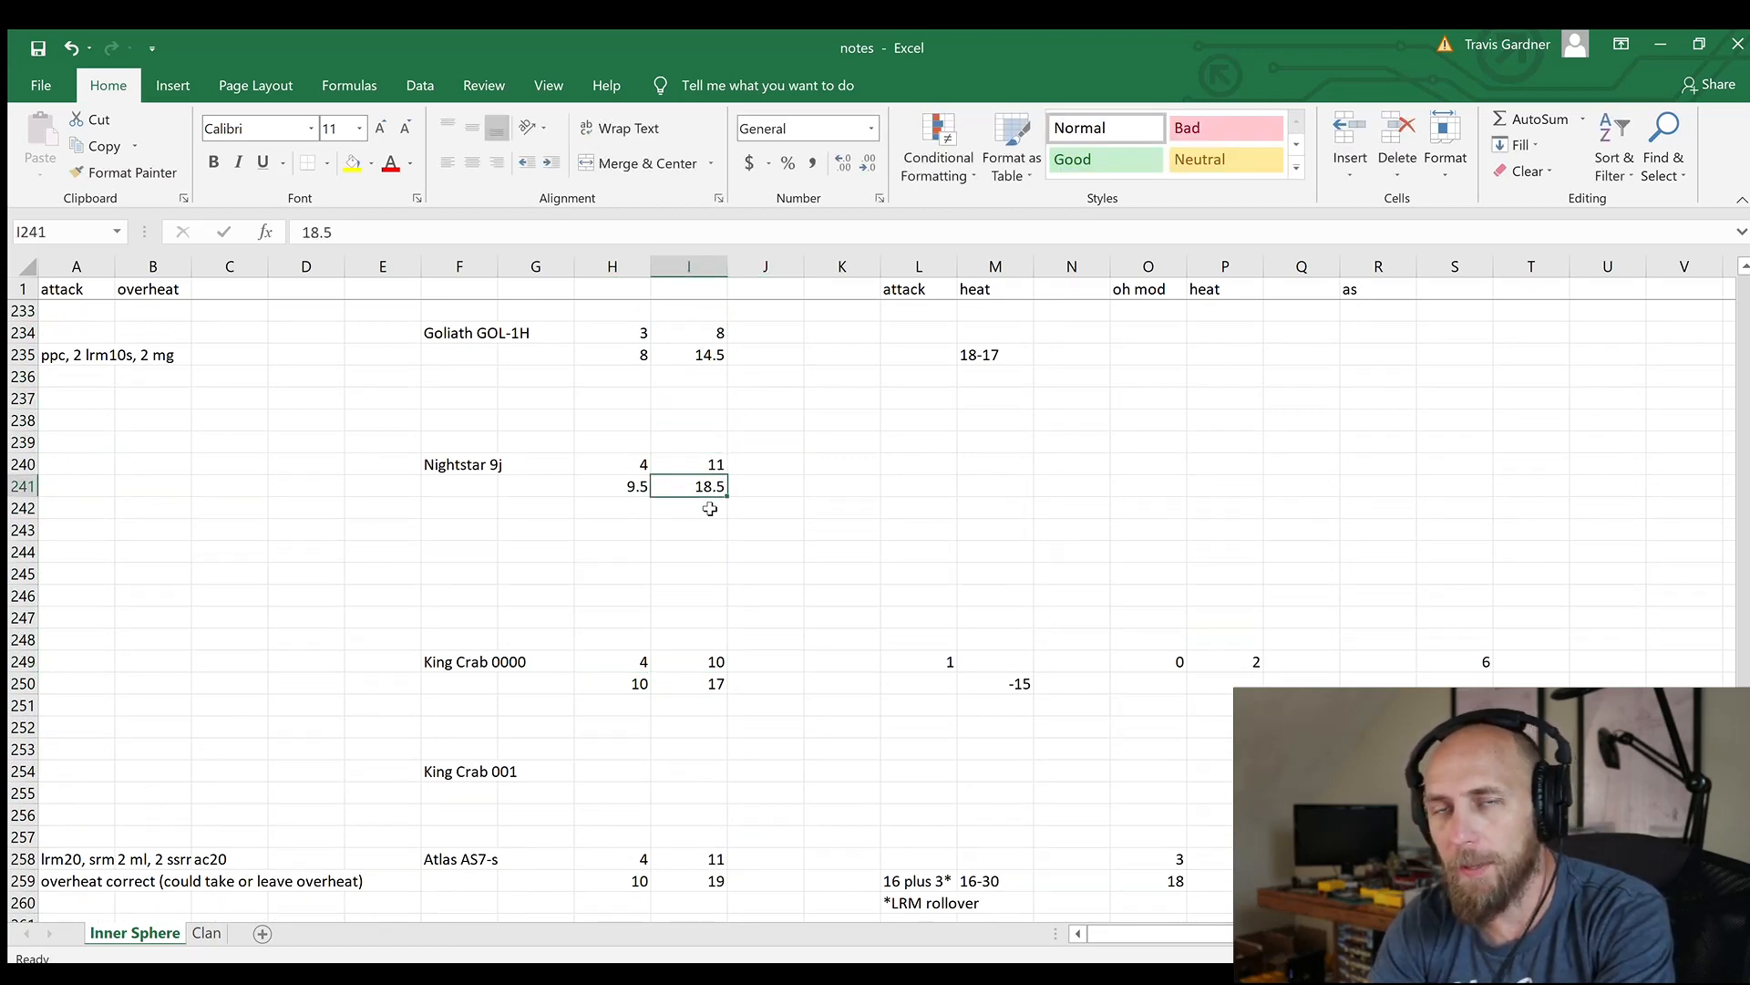
key(Up)
key(Up)
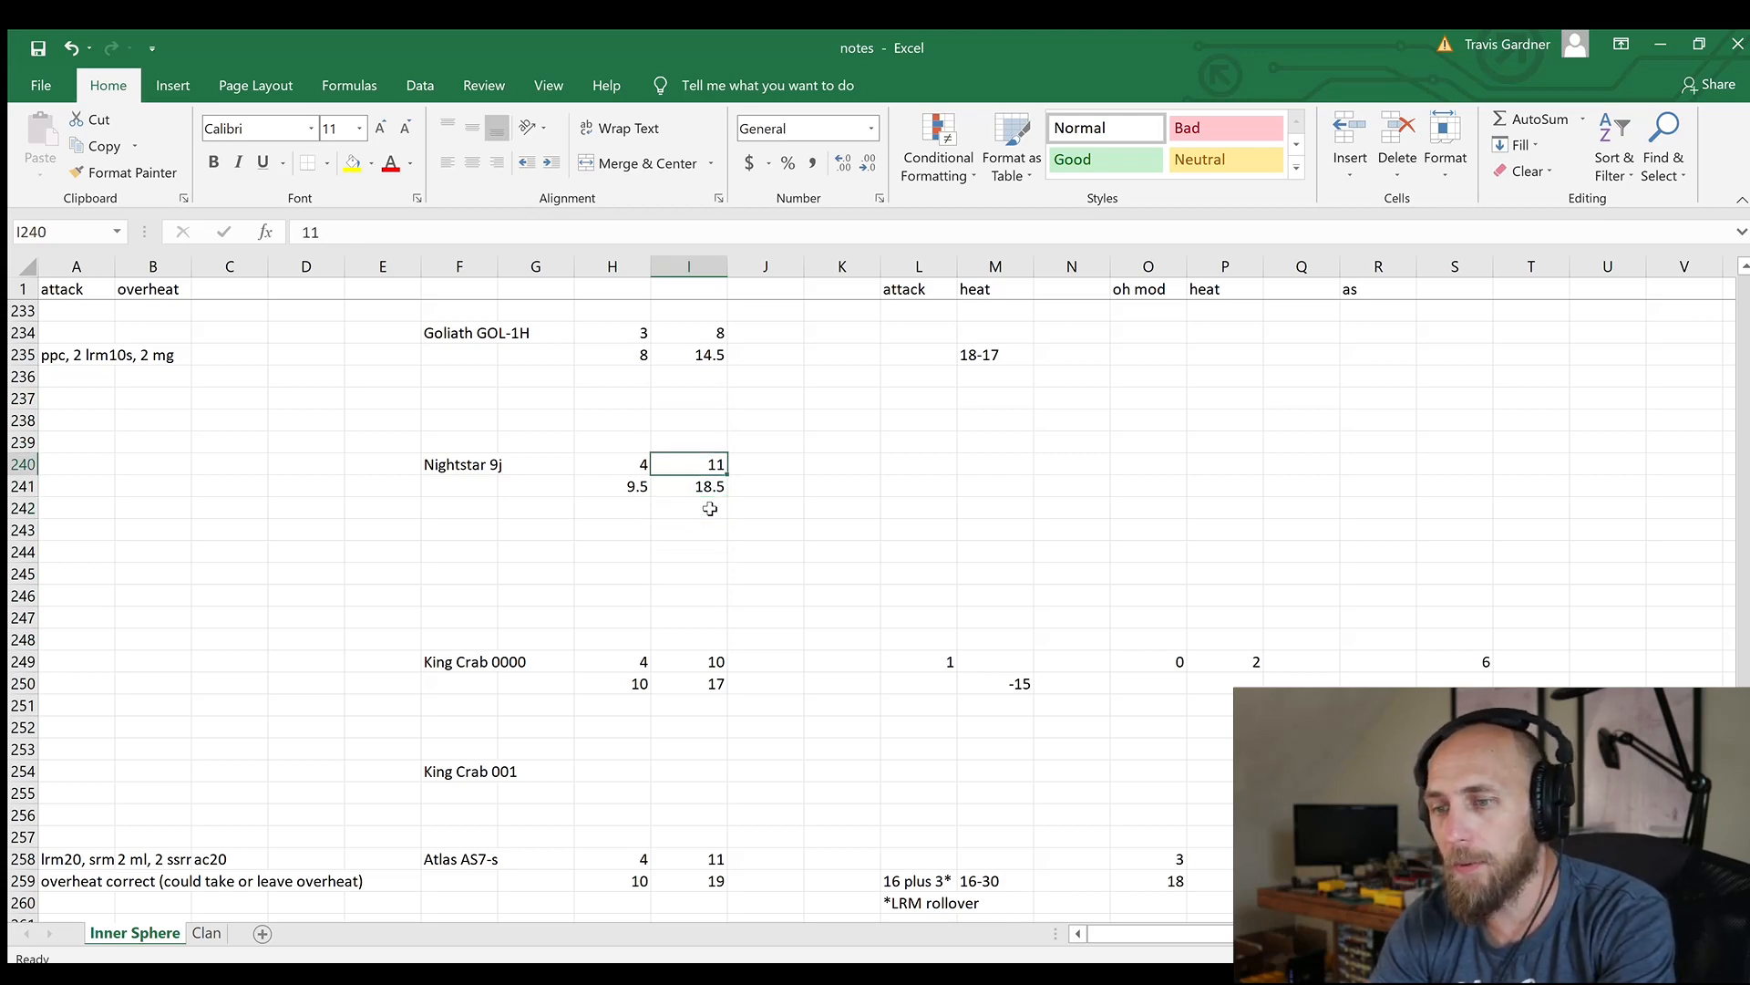
Enter -28 in the Nightstar 9j's heat cell, M241
key(Right)
key(Right)
key(Right)
key(Right)
key(Down)
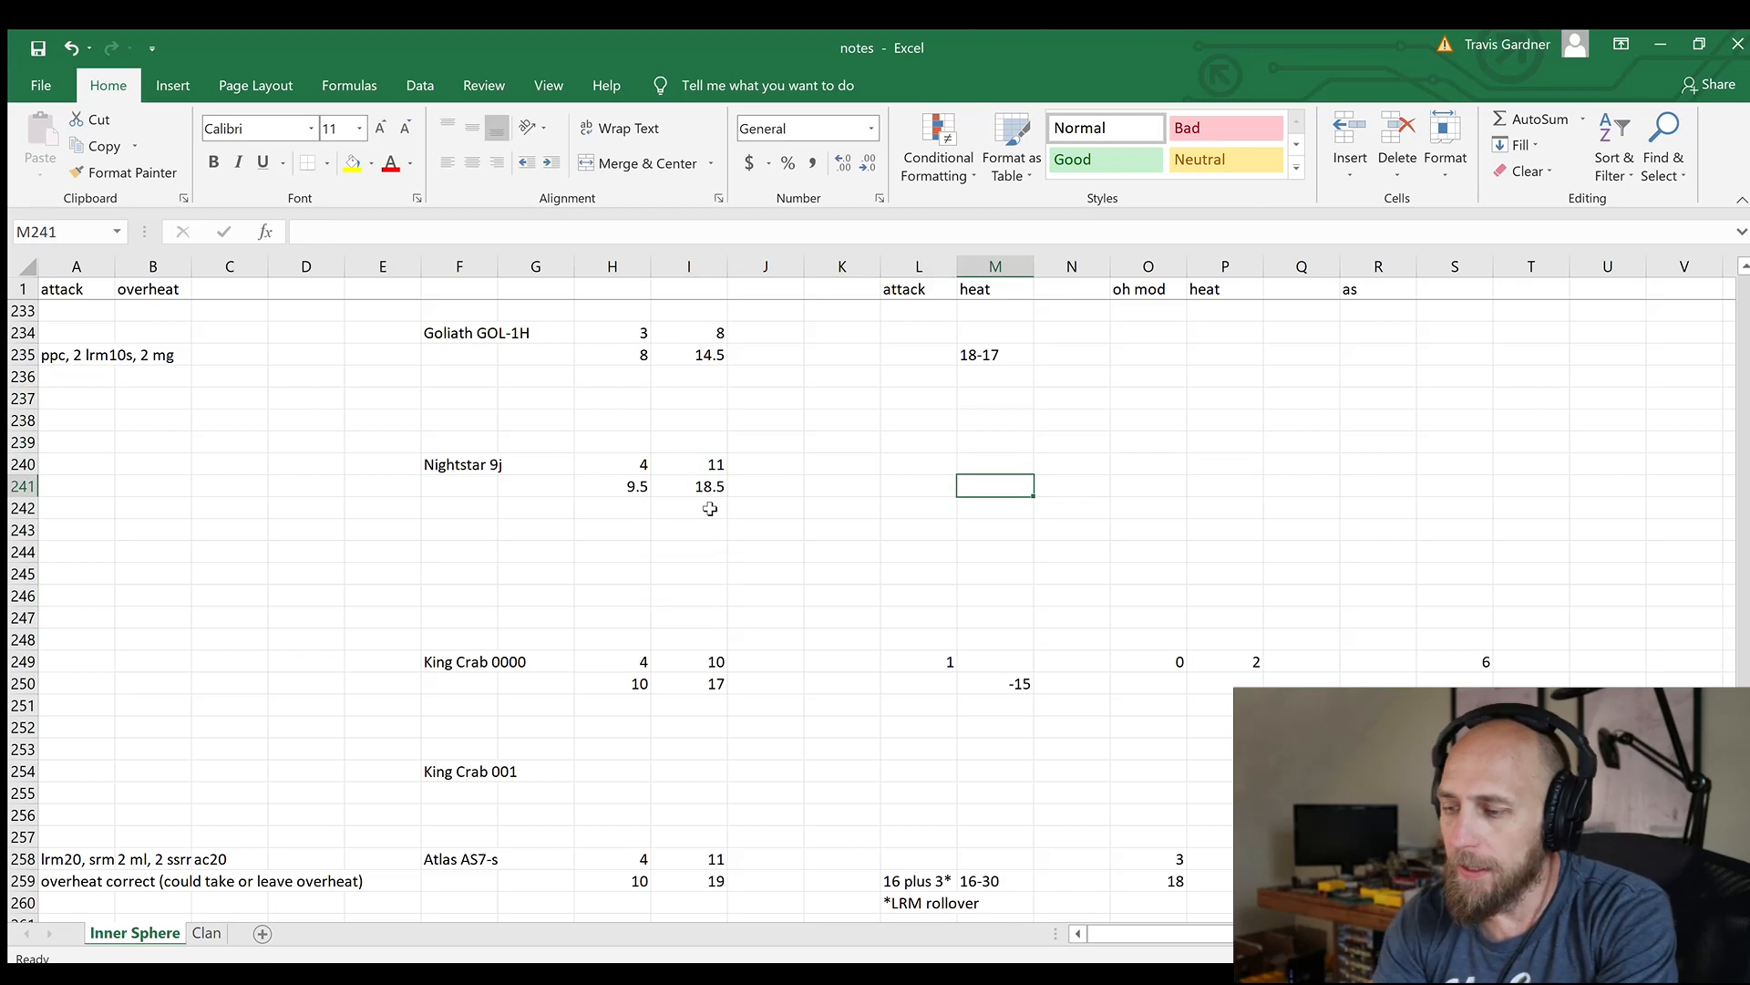
text(-28)
key(Return)
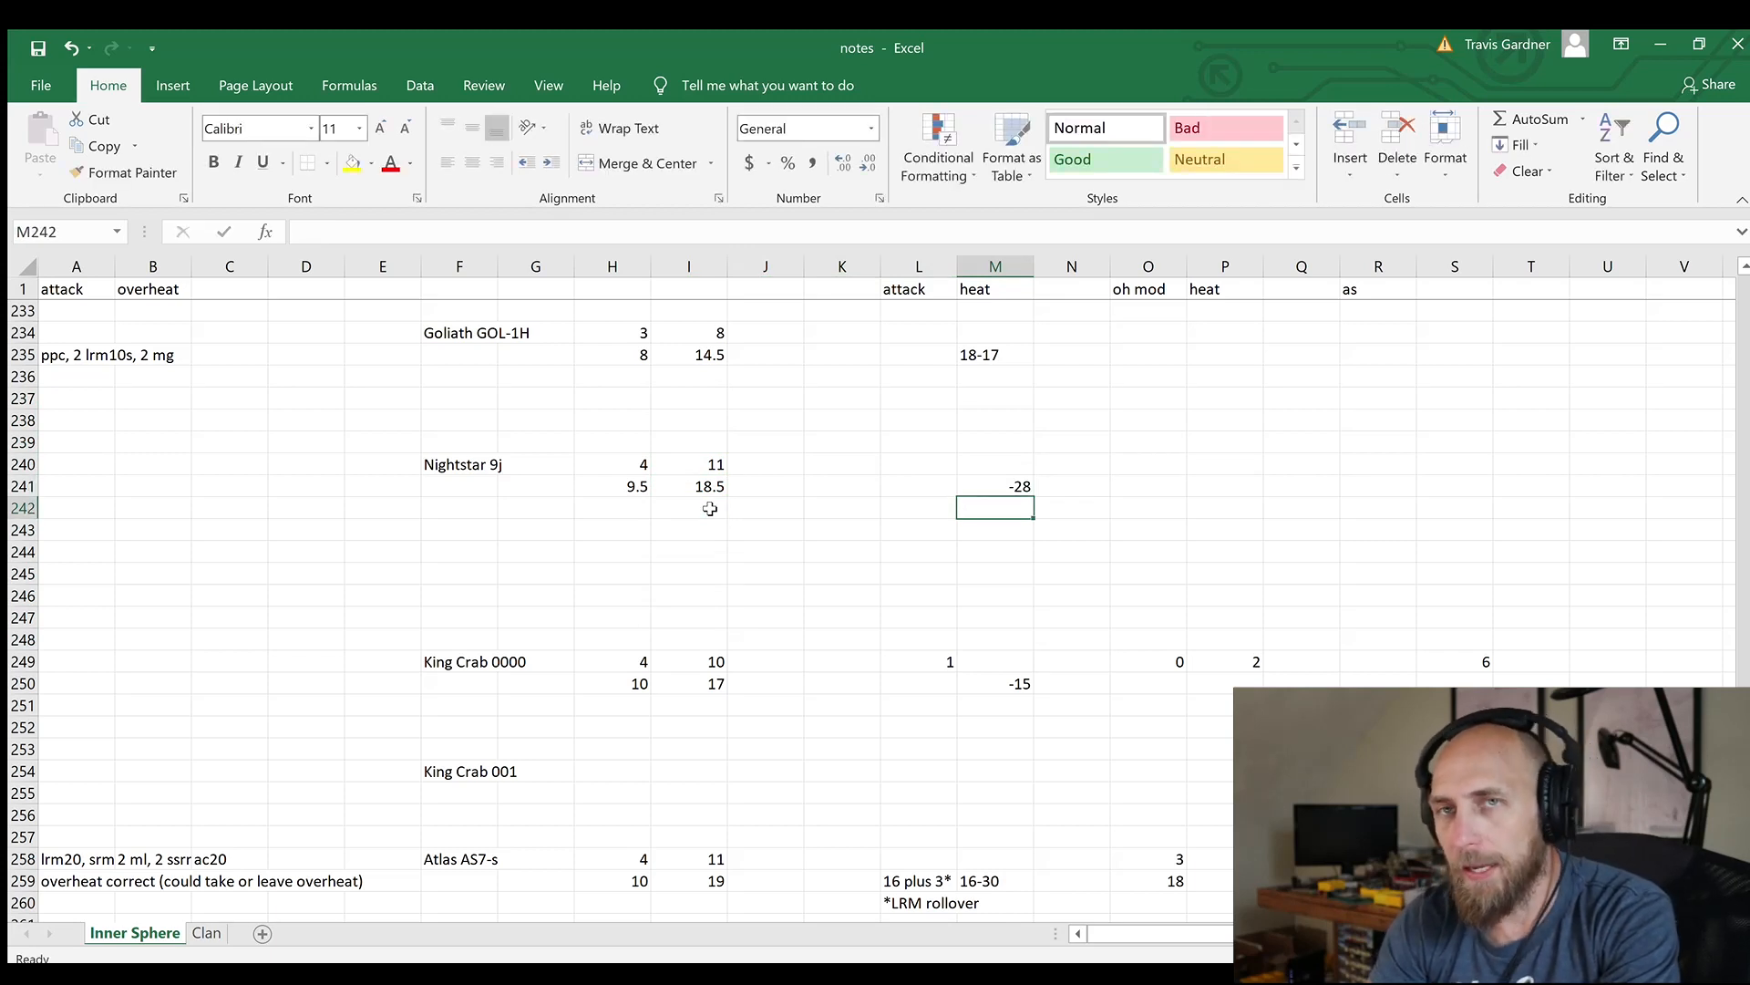
Enter the weapon list "1 er ppc, 2 gr, 2 mpl, 1 sl" in the Nightstar 9j's attack cell, A240
key(Up)
key(Up)
key(Left)
key(Down)
key(Left)
key(Left)
key(Left)
key(Left)
key(Left)
key(Left)
key(Left)
key(Left)
key(Left)
key(Left)
key(Left)
key(Up)
text(1 er pp)
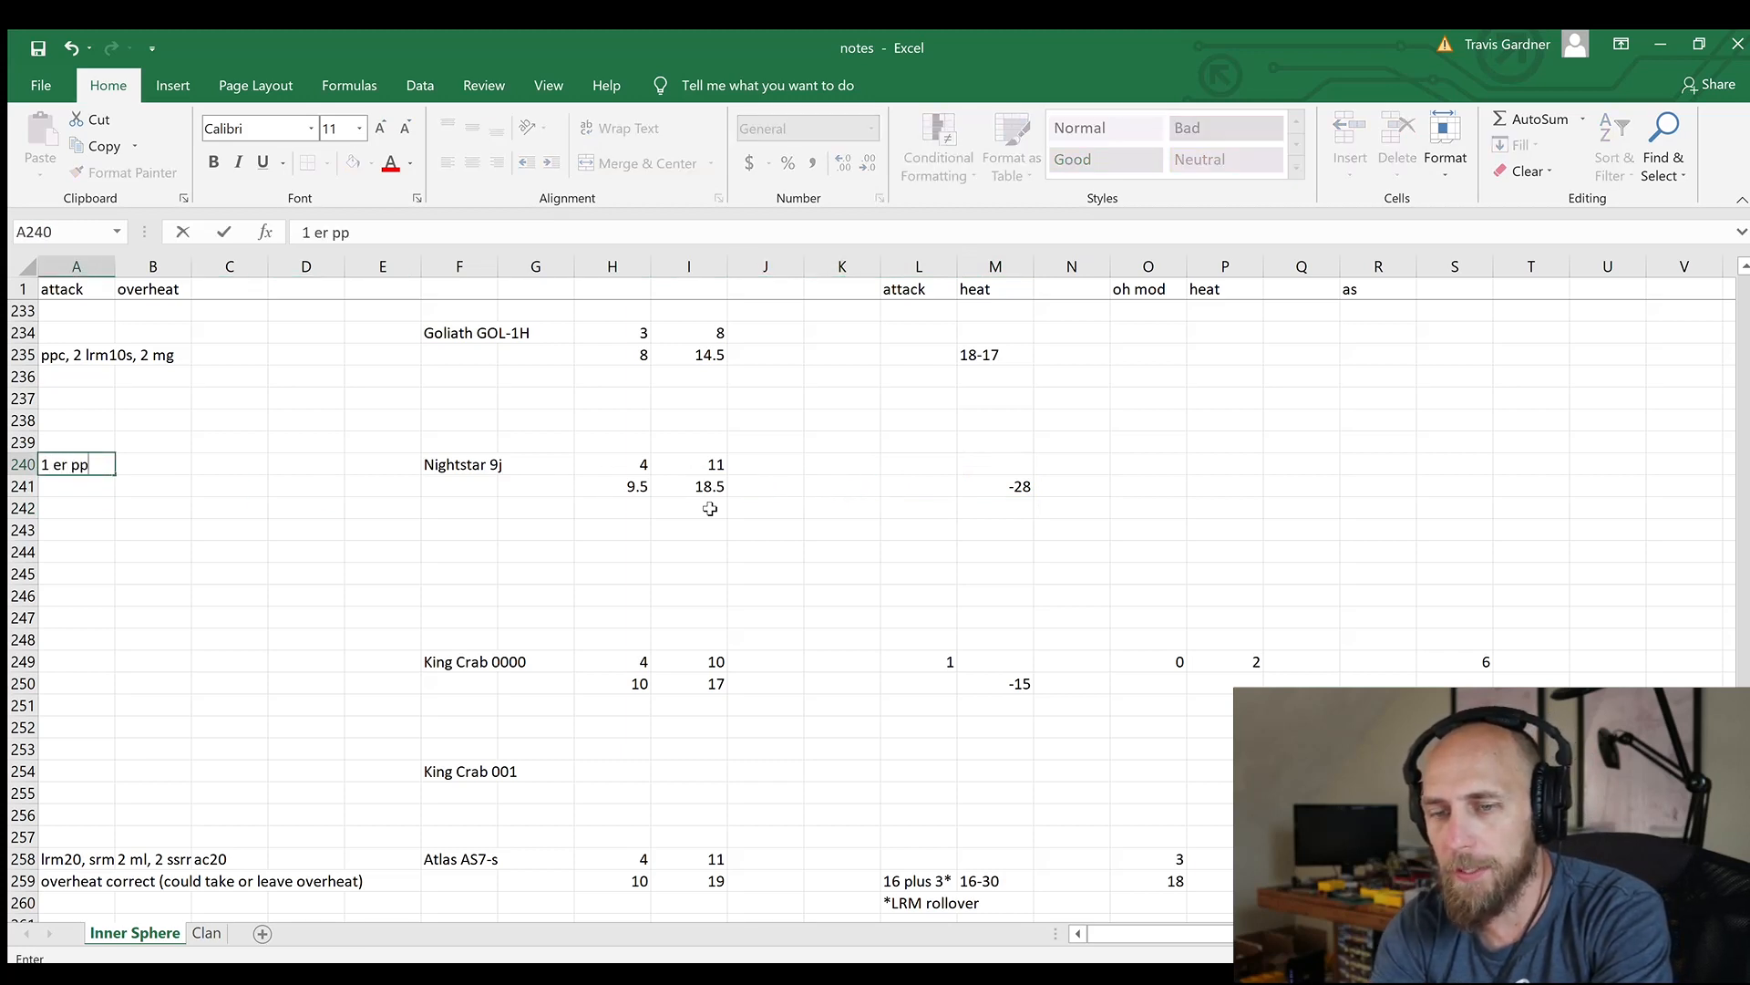
text(c, 2 gr, 2 mpl)
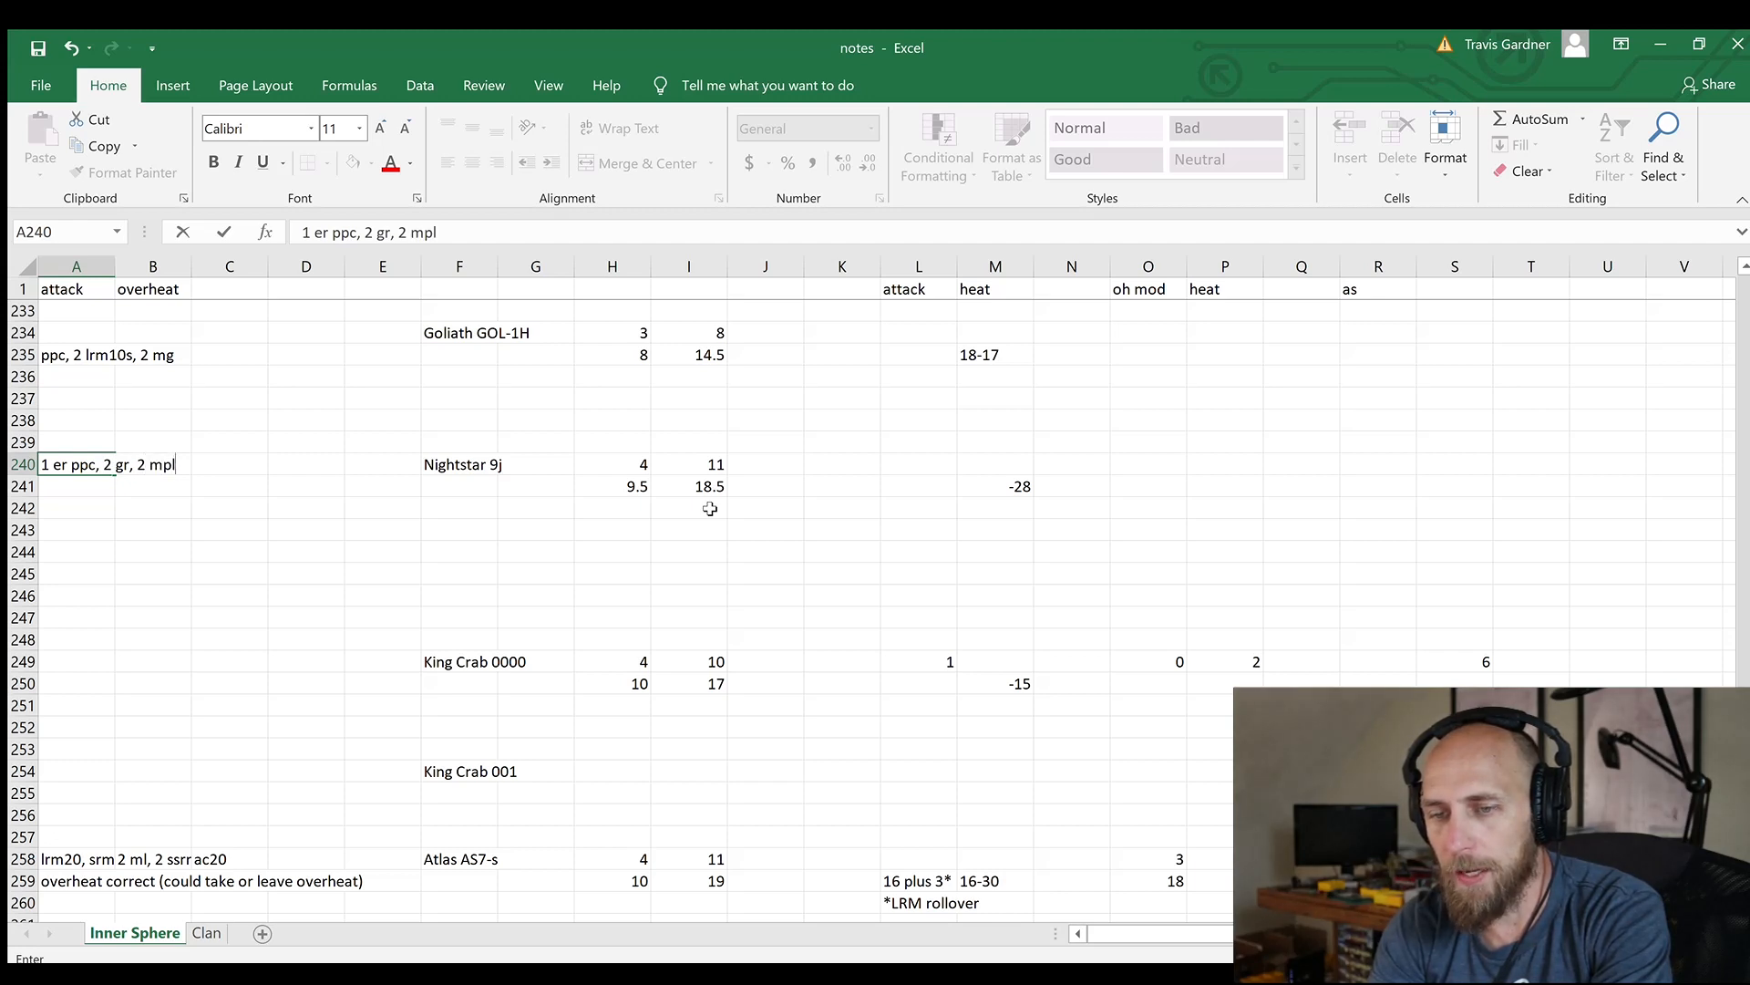
text(, 1 sm)
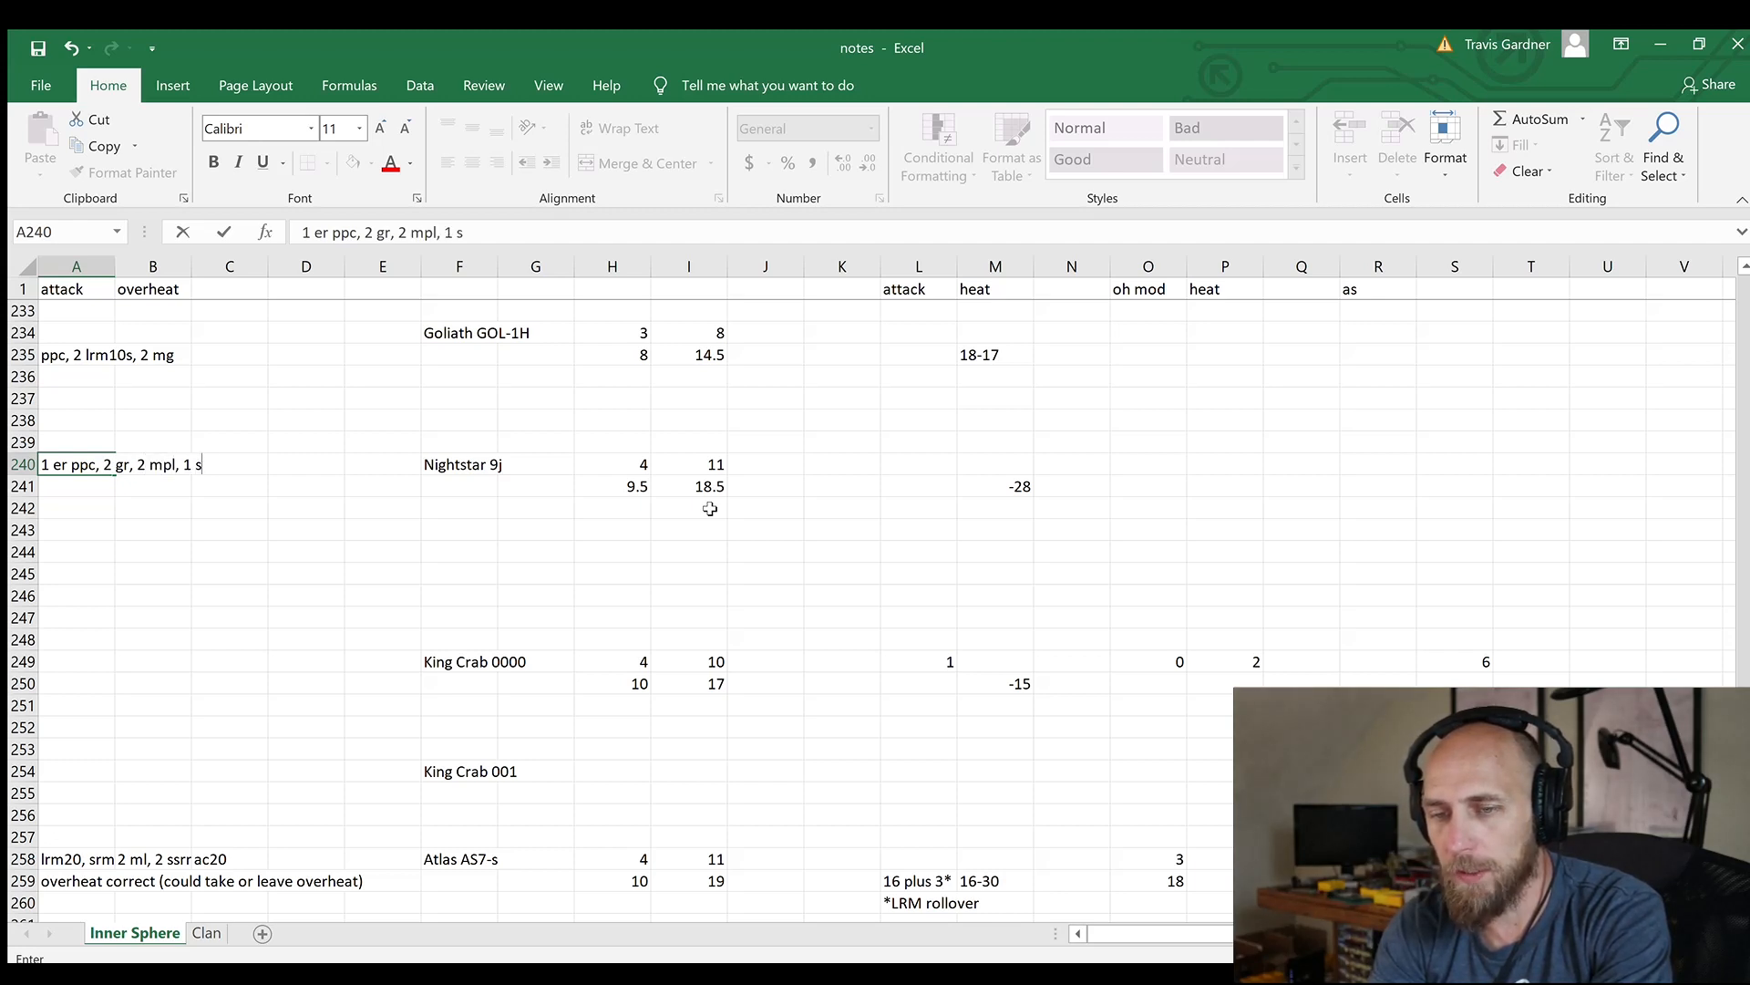
key(BackSpace)
text(l)
key(Return)
key(Up)
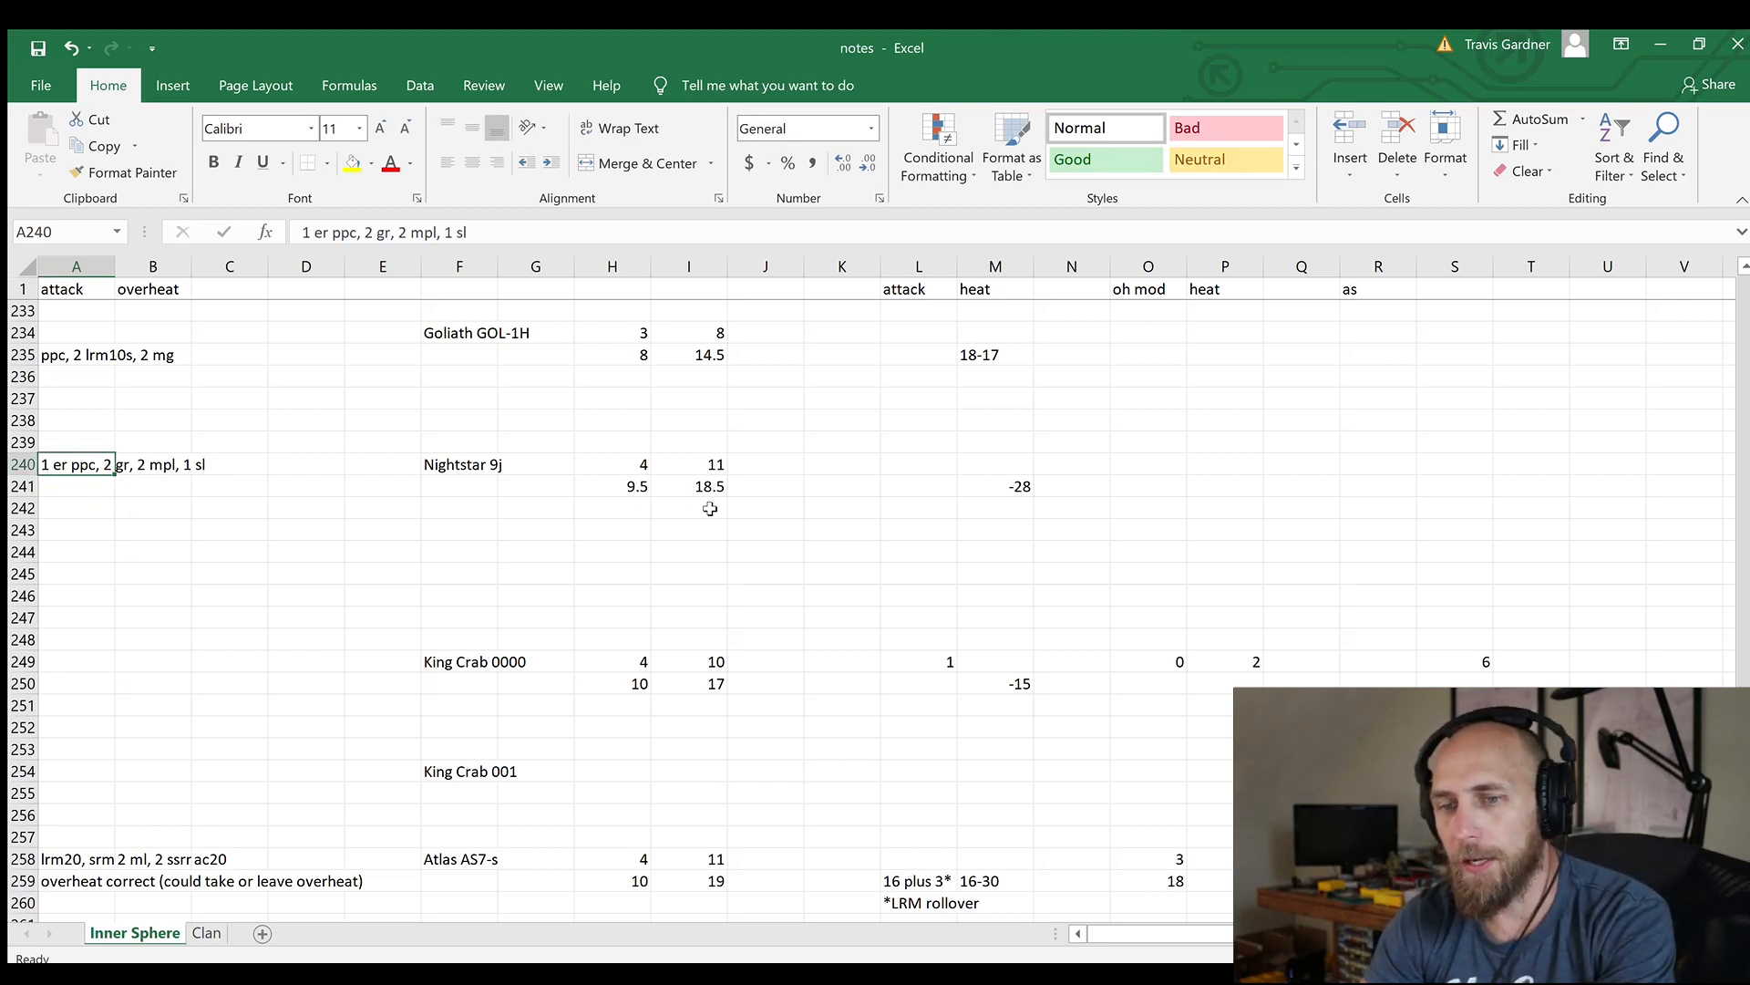
Select the empty attack cell L241 beside the Nightstar 9j's heat value
key(Right)
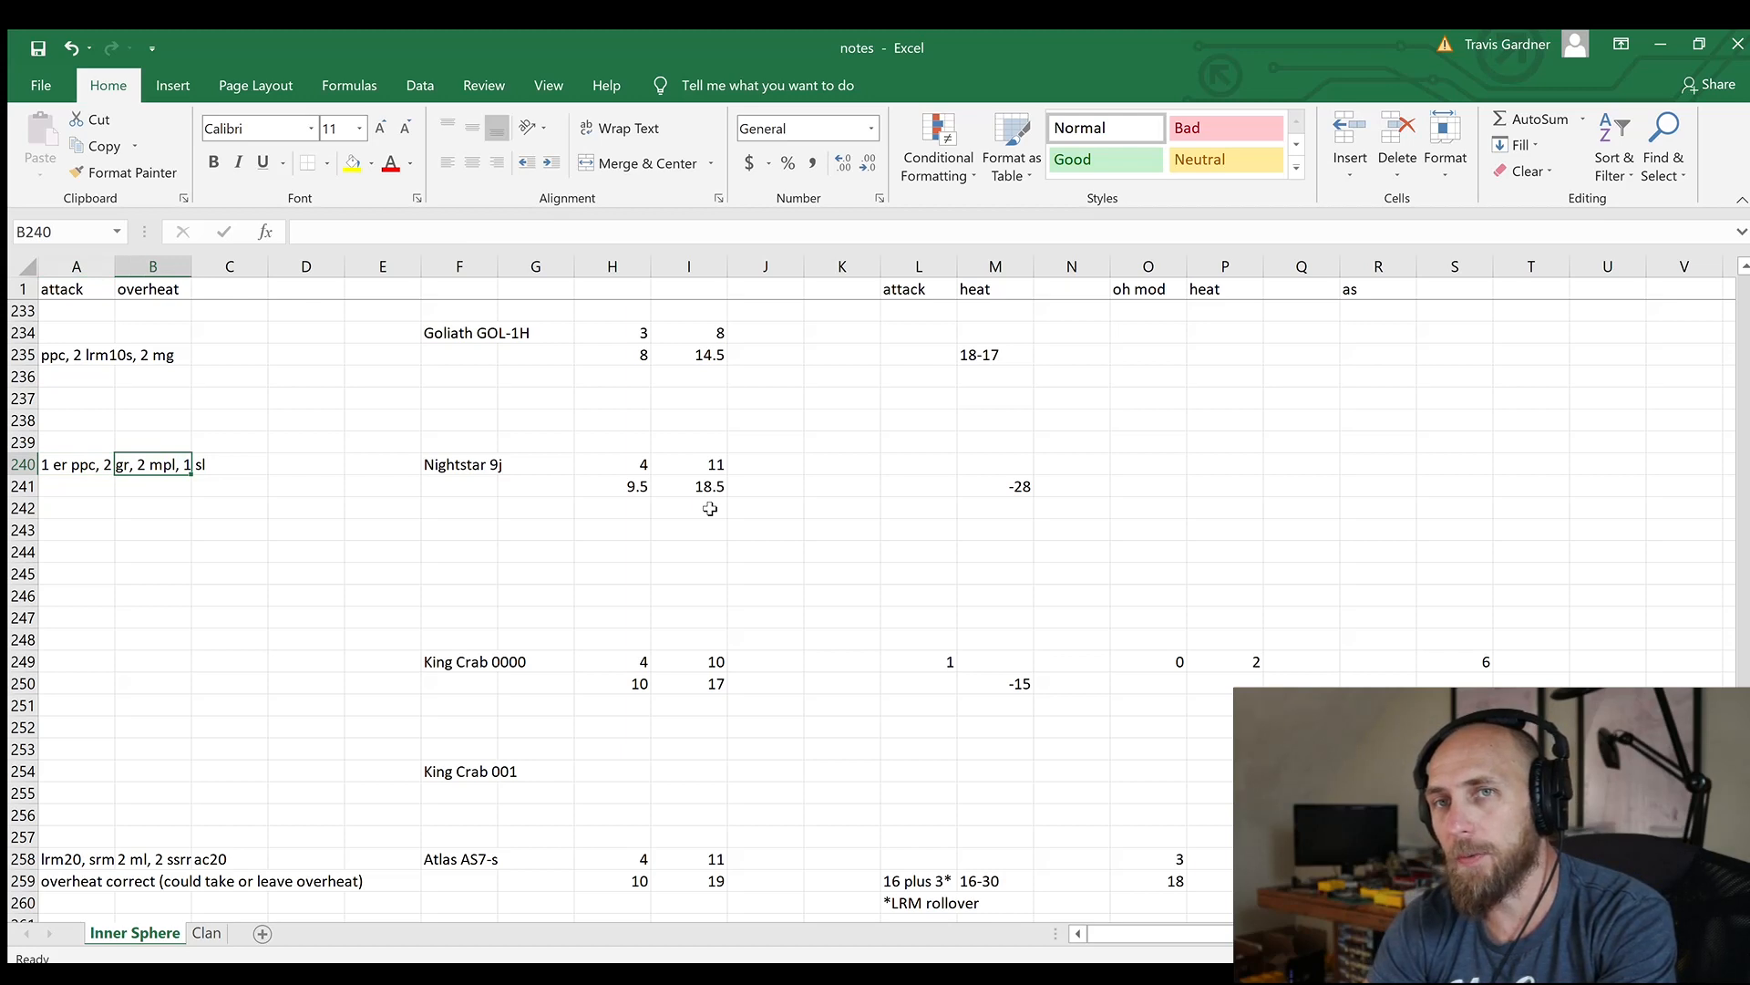
key(Right)
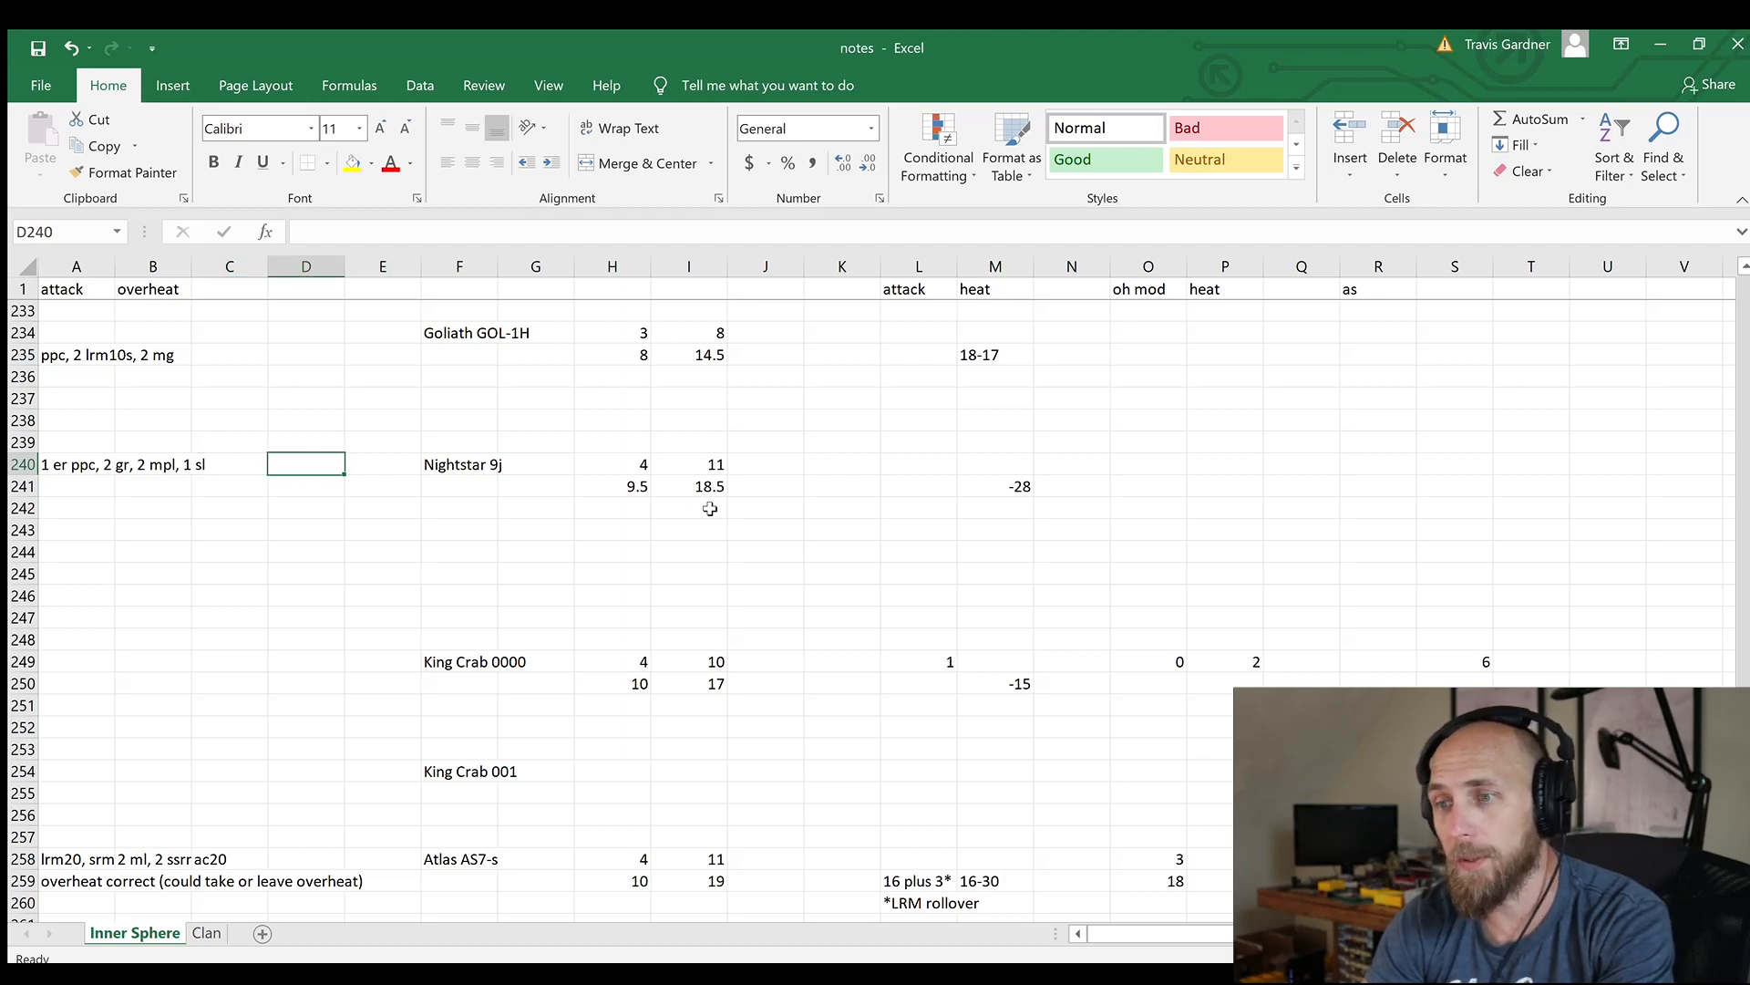
key(Right)
key(Right)
key(Right)
key(Right)
key(Right)
key(Right)
key(Right)
key(Right)
key(Right)
key(Down)
key(Left)
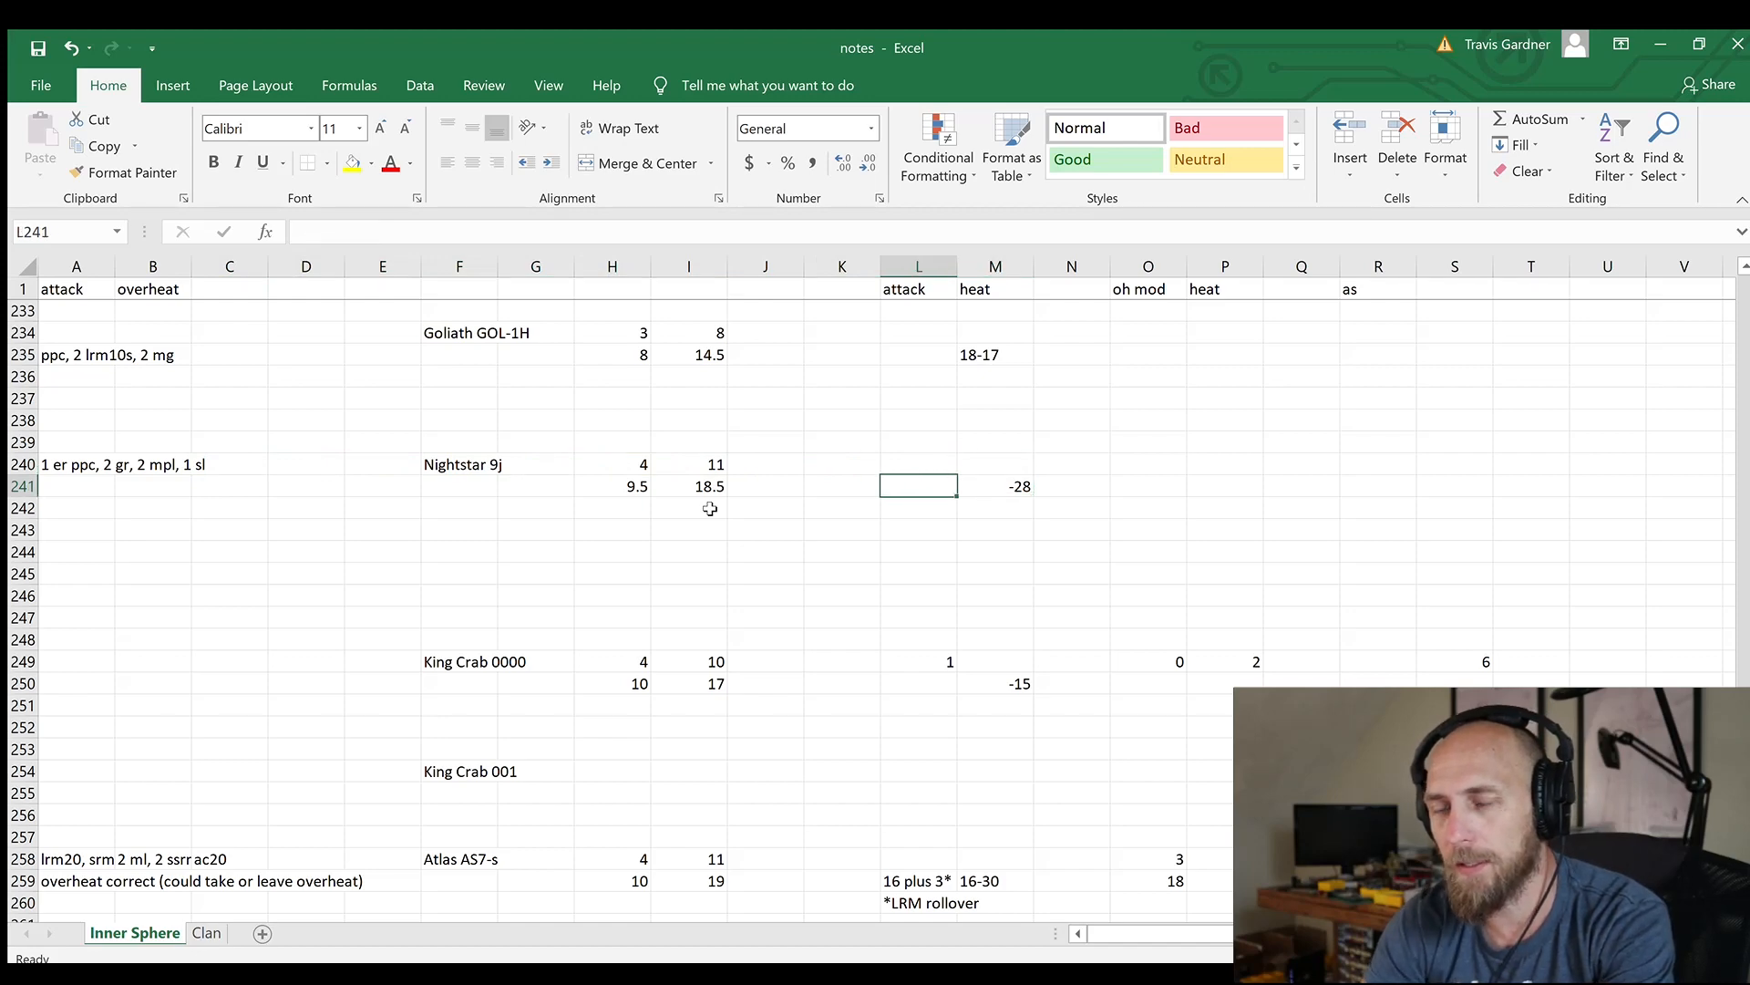
Switch to the mech design program and review the heat and damage of each of the Nightstar's weapons, from ER PPC to Small Laser
click(1247, 972)
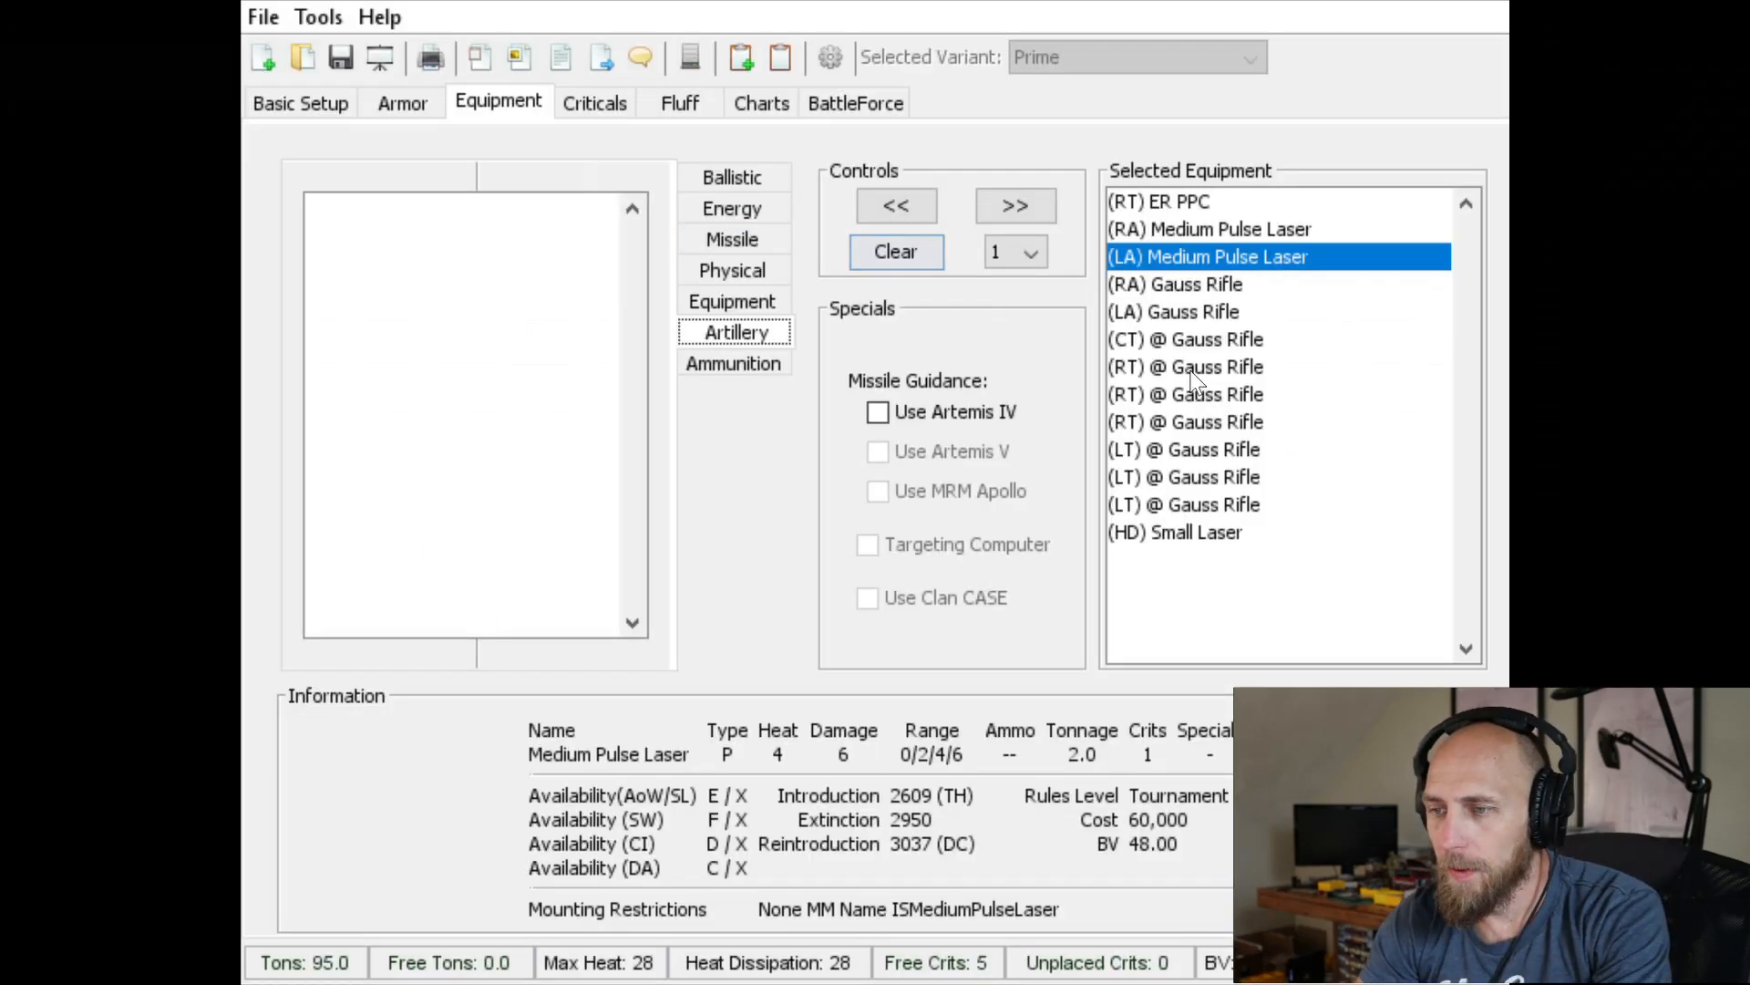
click(1177, 200)
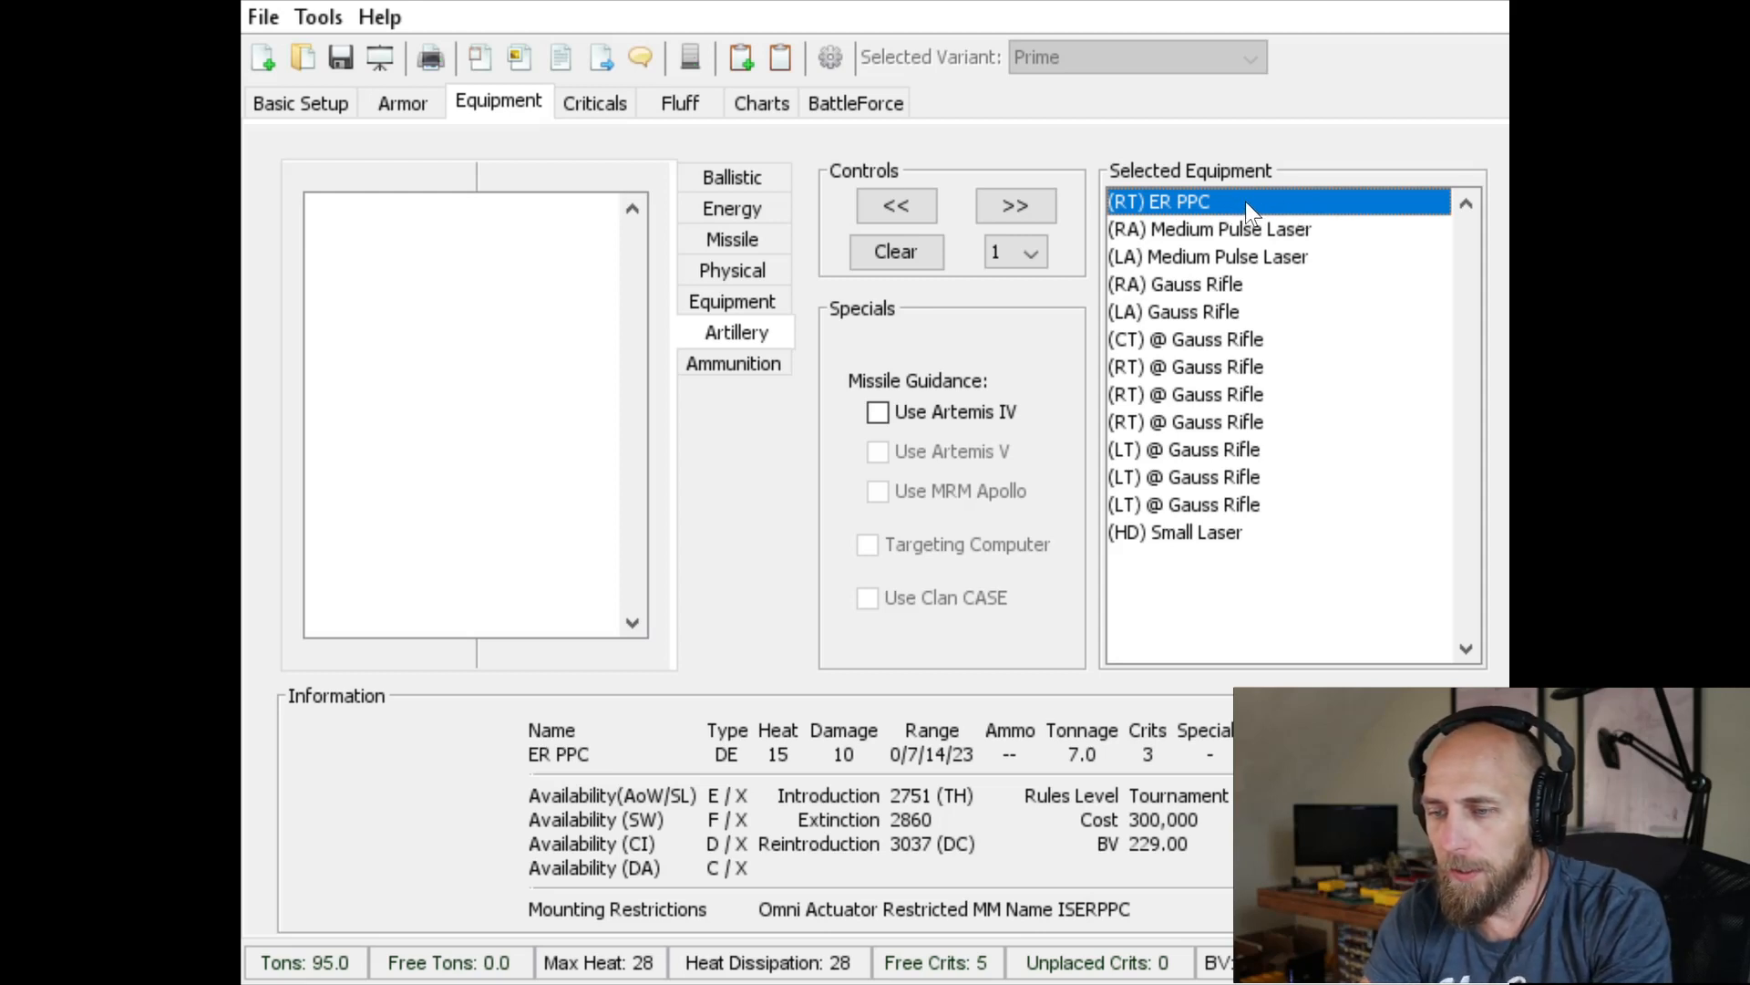
key(Down)
key(Down)
key(Down)
key(Down)
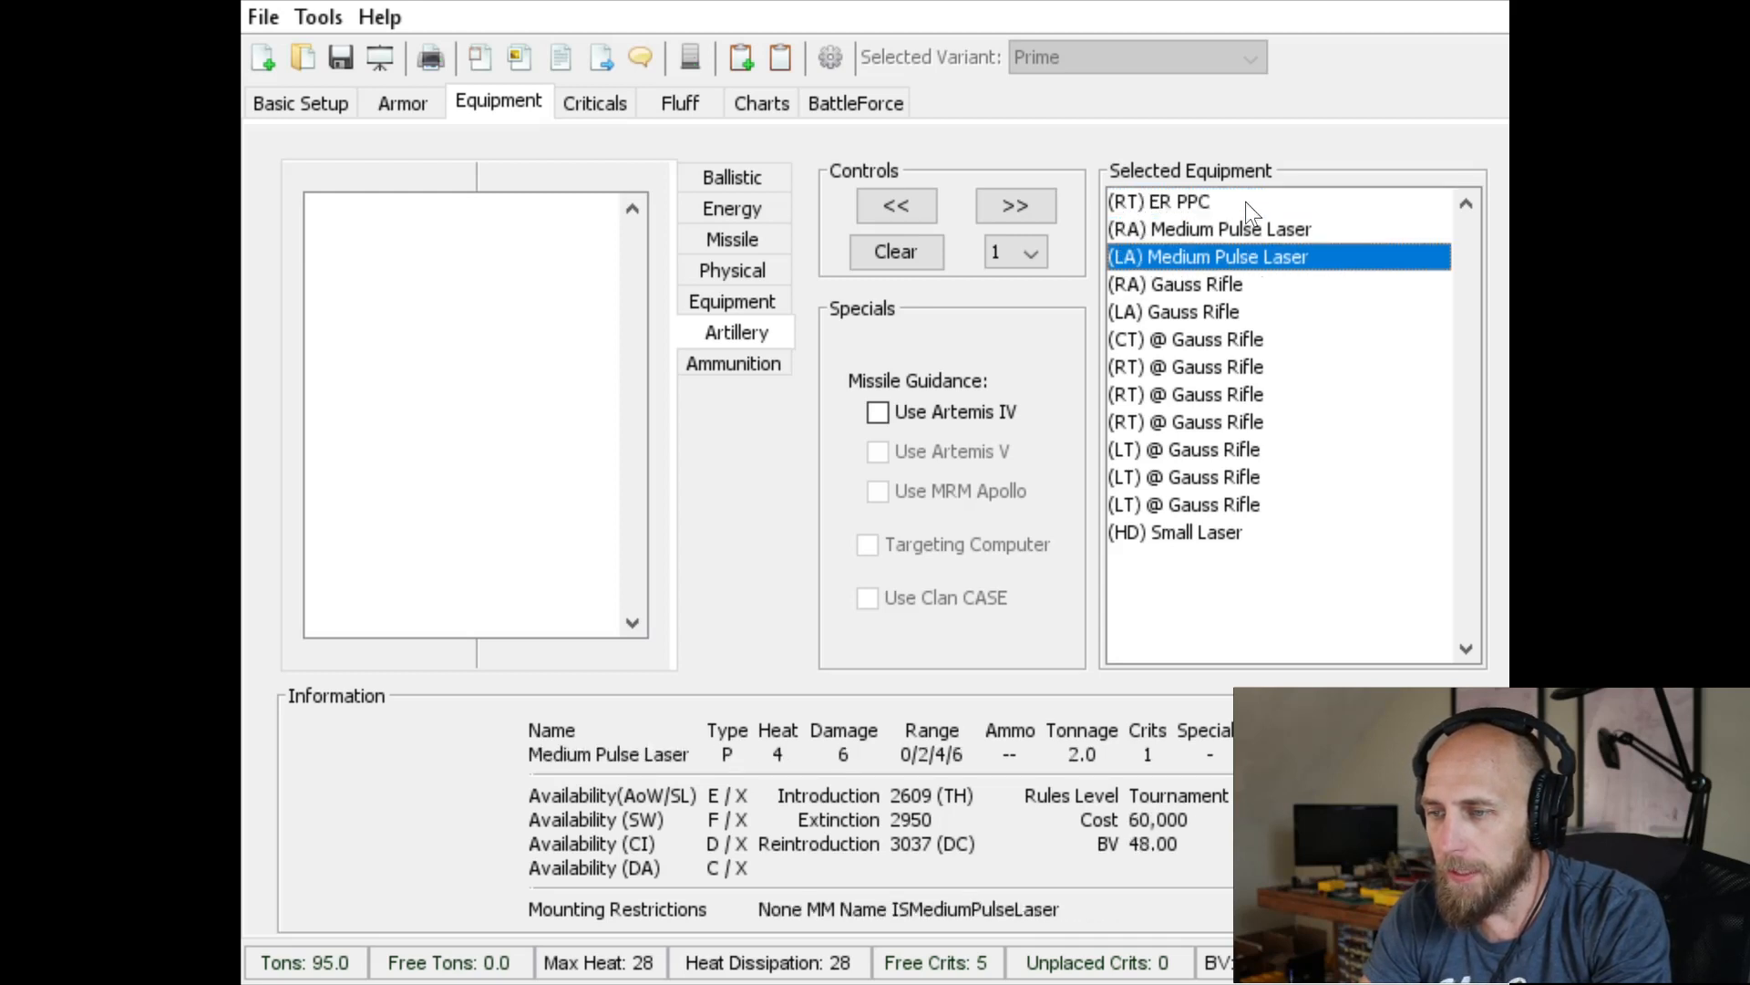
key(Up)
key(Up)
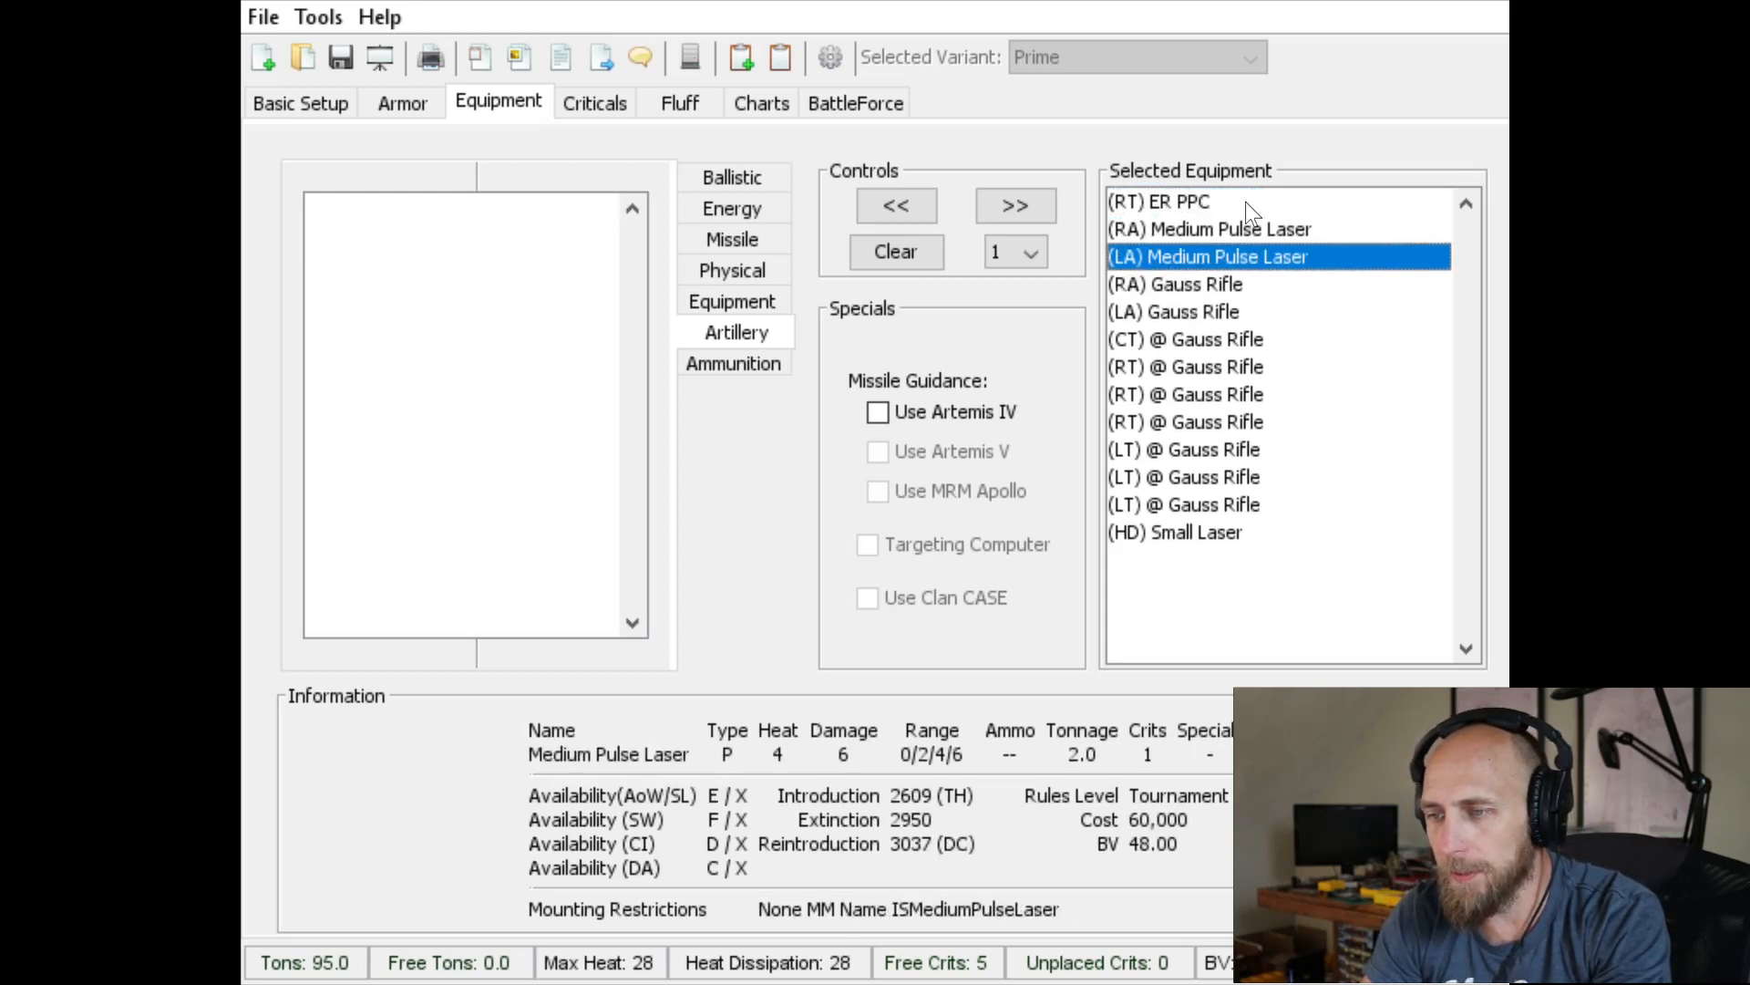
key(Up)
key(Down)
key(Up)
key(Down)
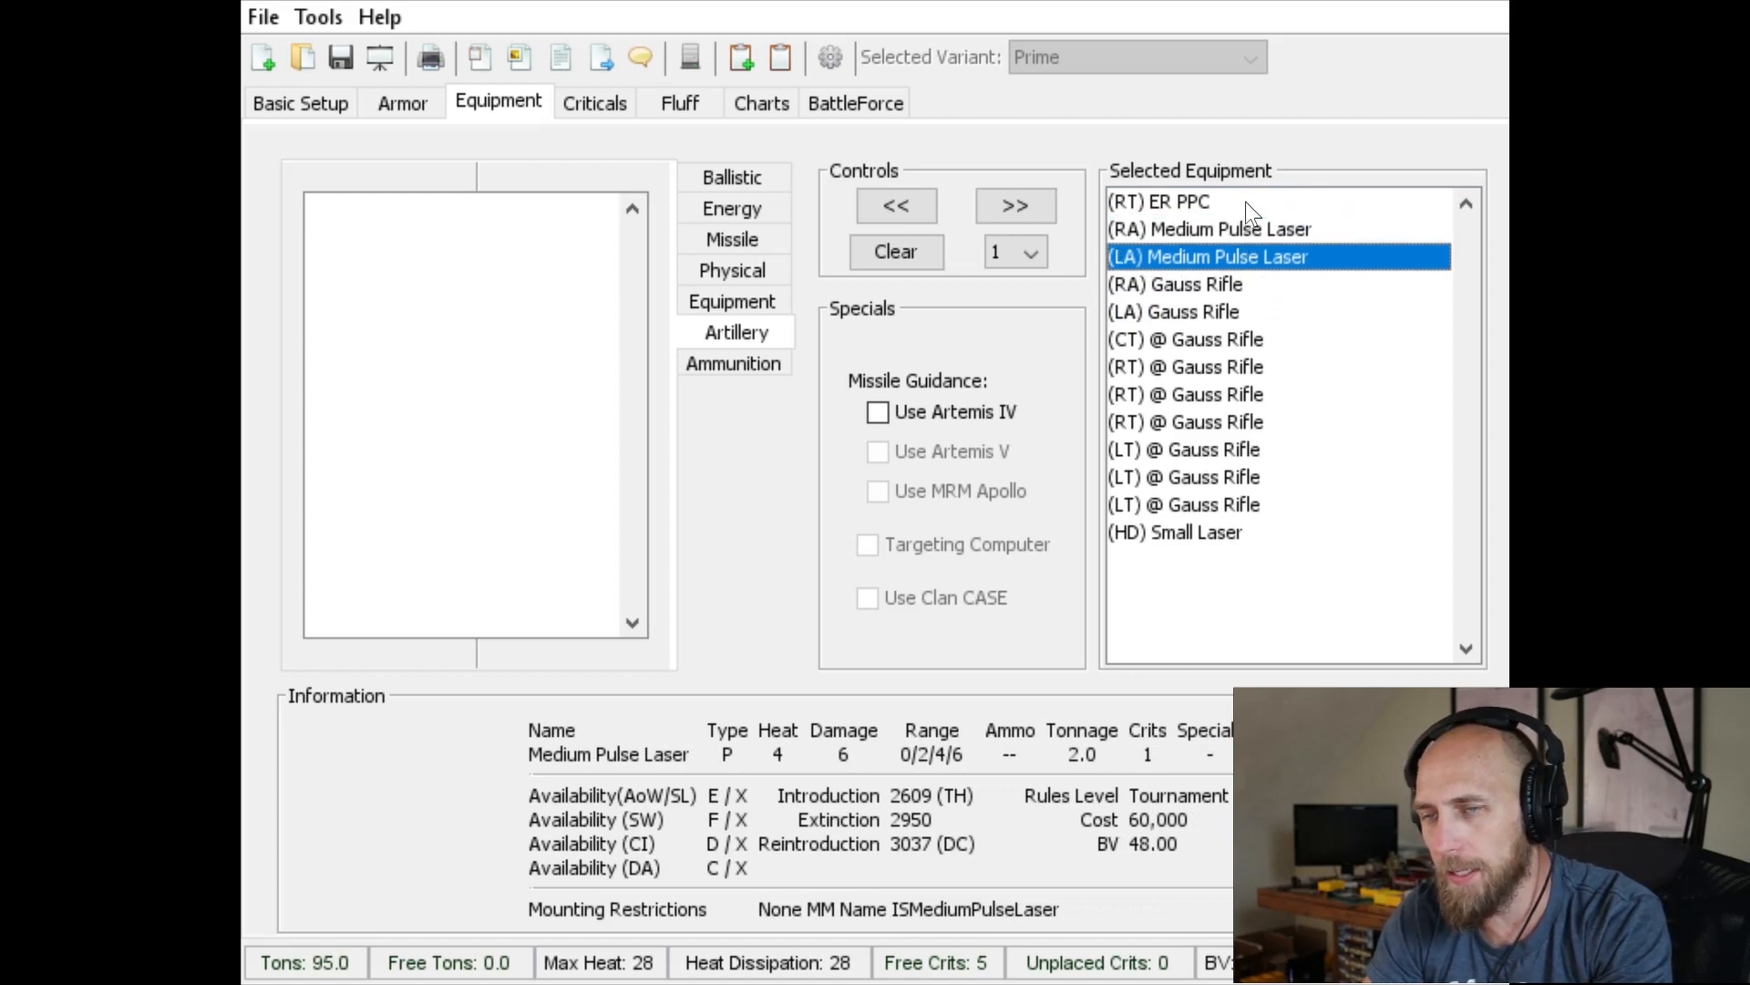
key(Up)
key(Down)
key(Down)
key(Down)
key(Down)
key(Down)
key(Down)
key(Down)
key(Down)
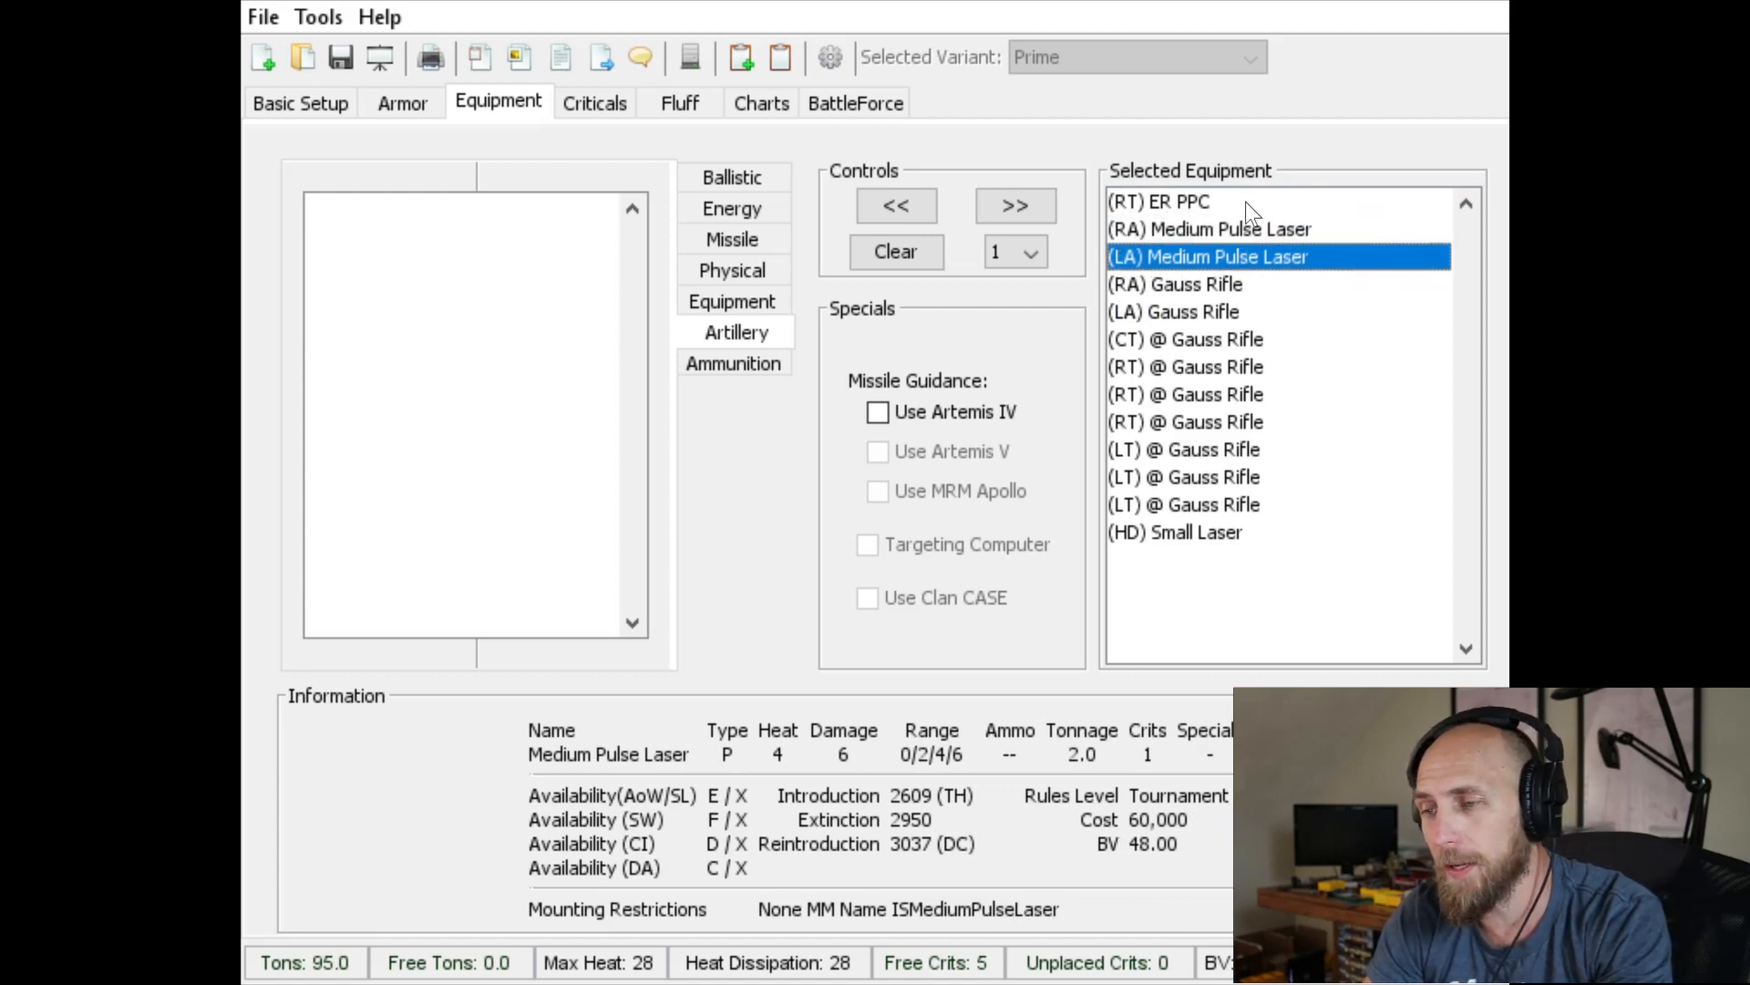
key(Down)
key(Down)
key(Down)
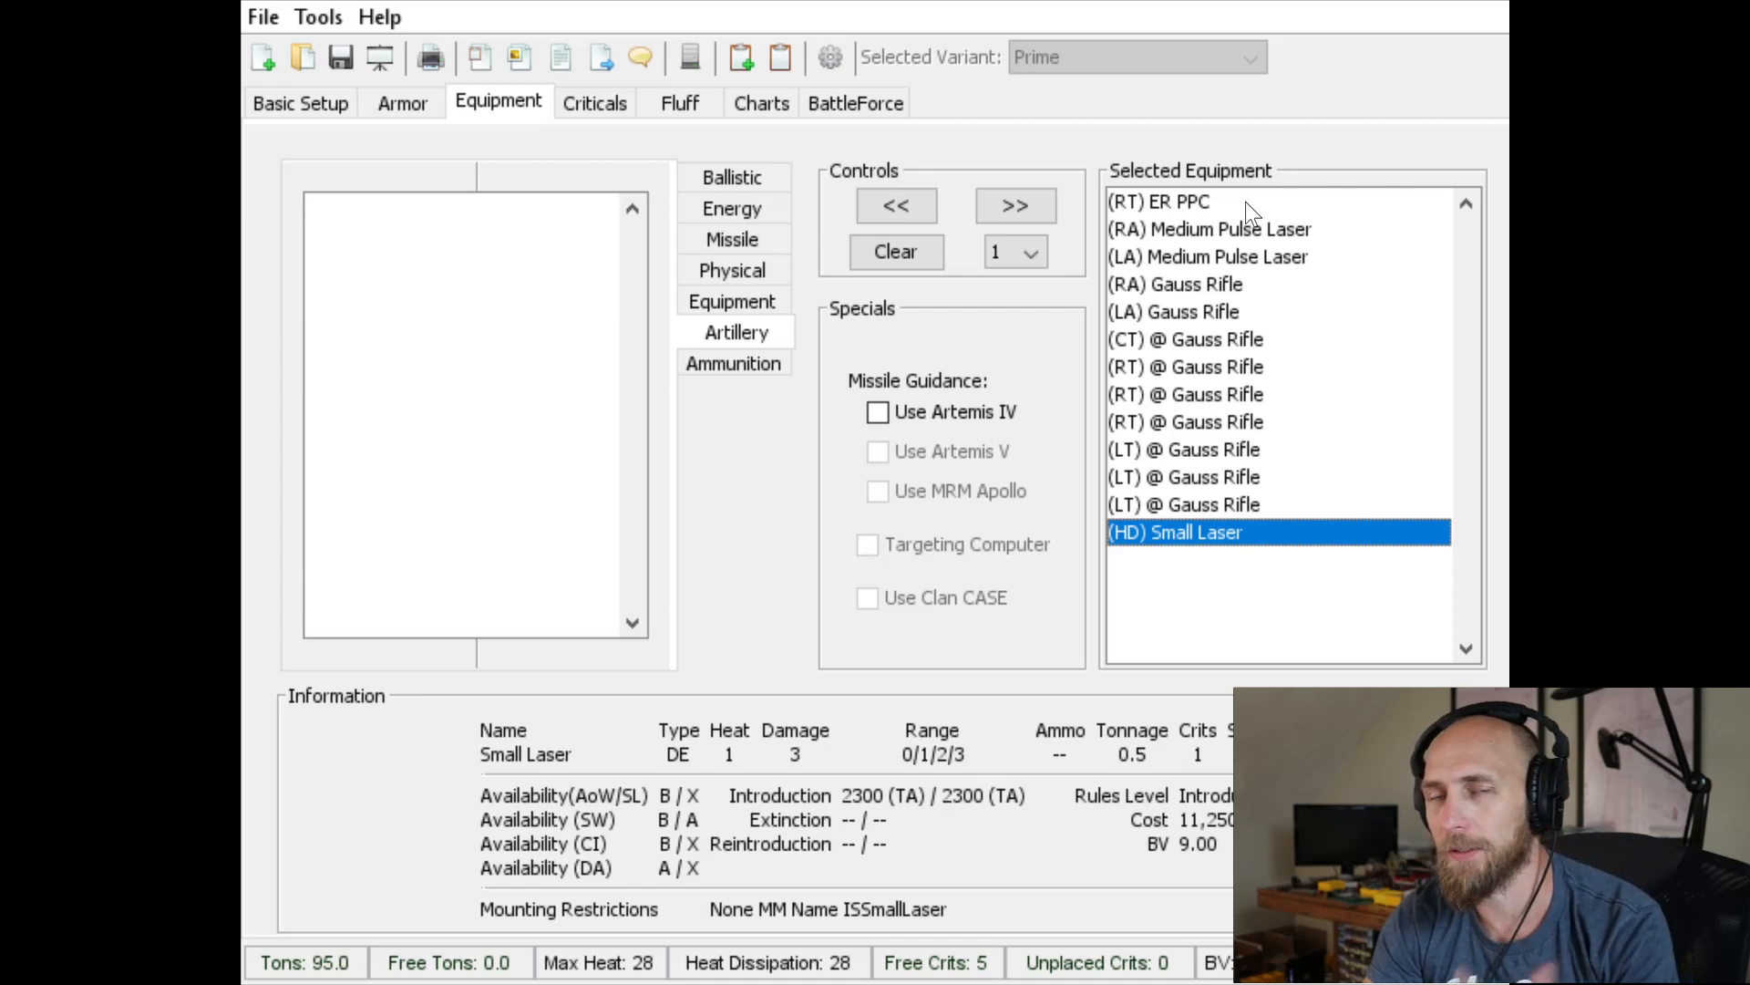
Compare the heat and damage of the ER PPC, Medium Pulse Lasers and Gauss Rifles in the selected equipment list
key(Up)
key(Up)
key(Up)
key(Up)
key(Up)
key(Up)
key(Up)
key(Up)
key(Up)
key(Up)
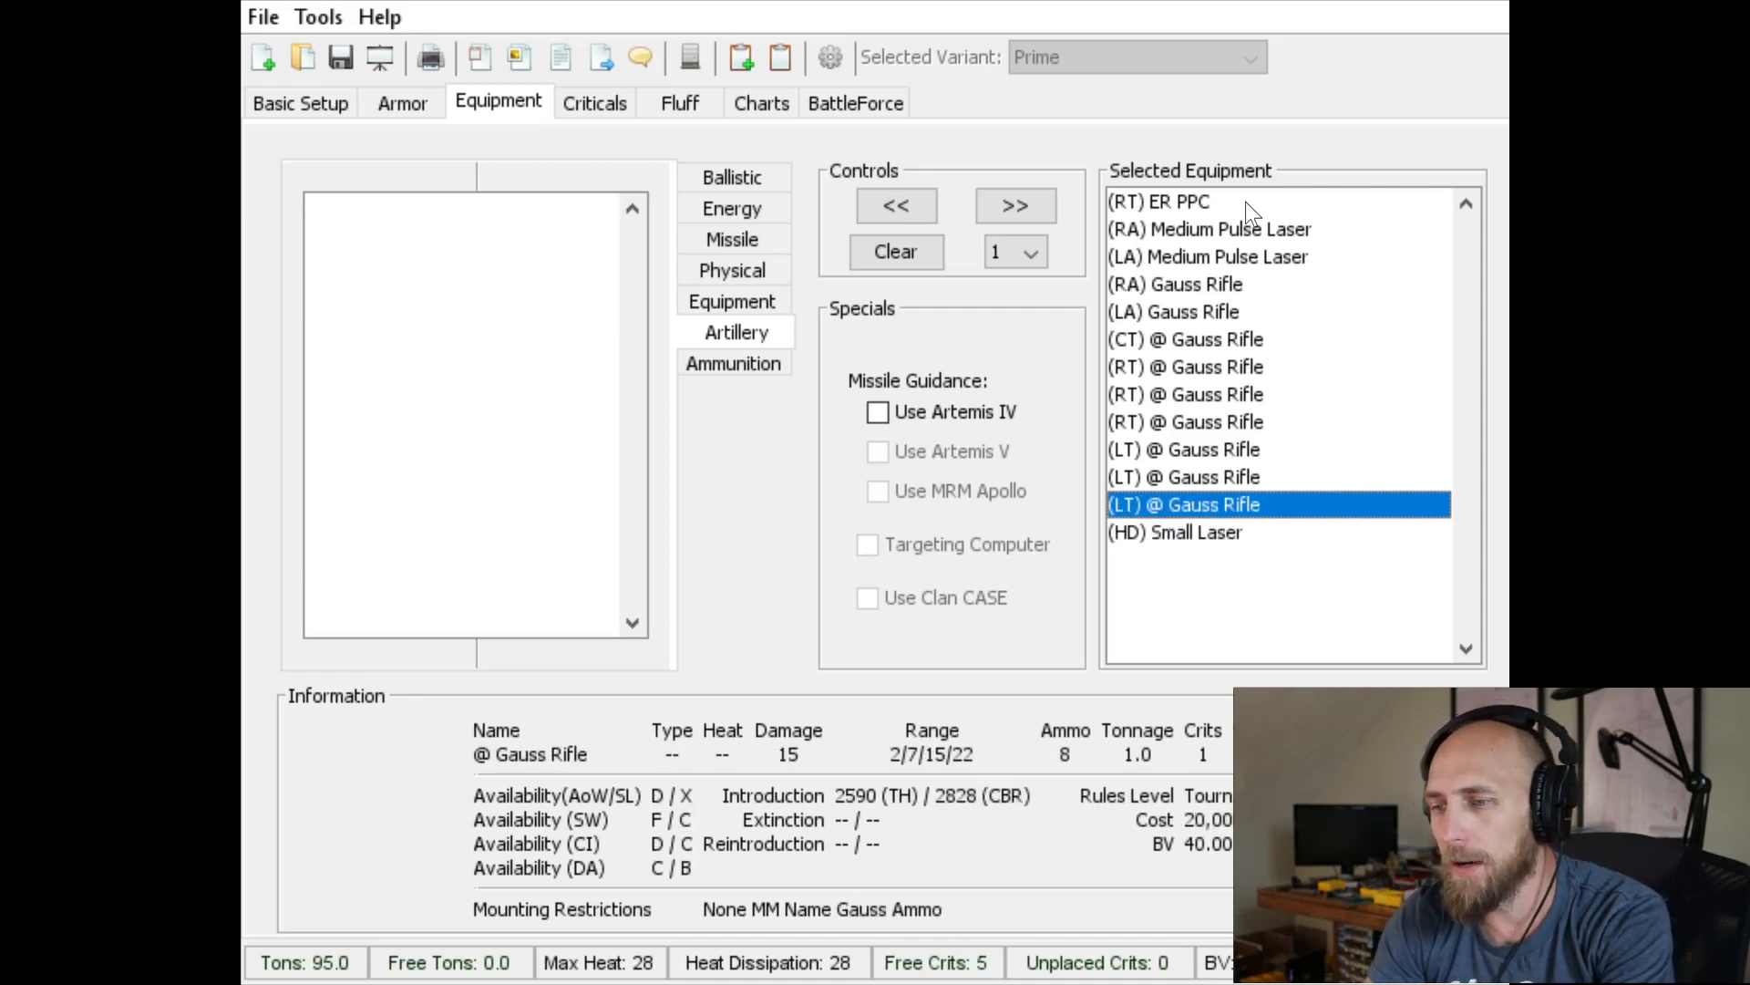
key(Up)
key(Up)
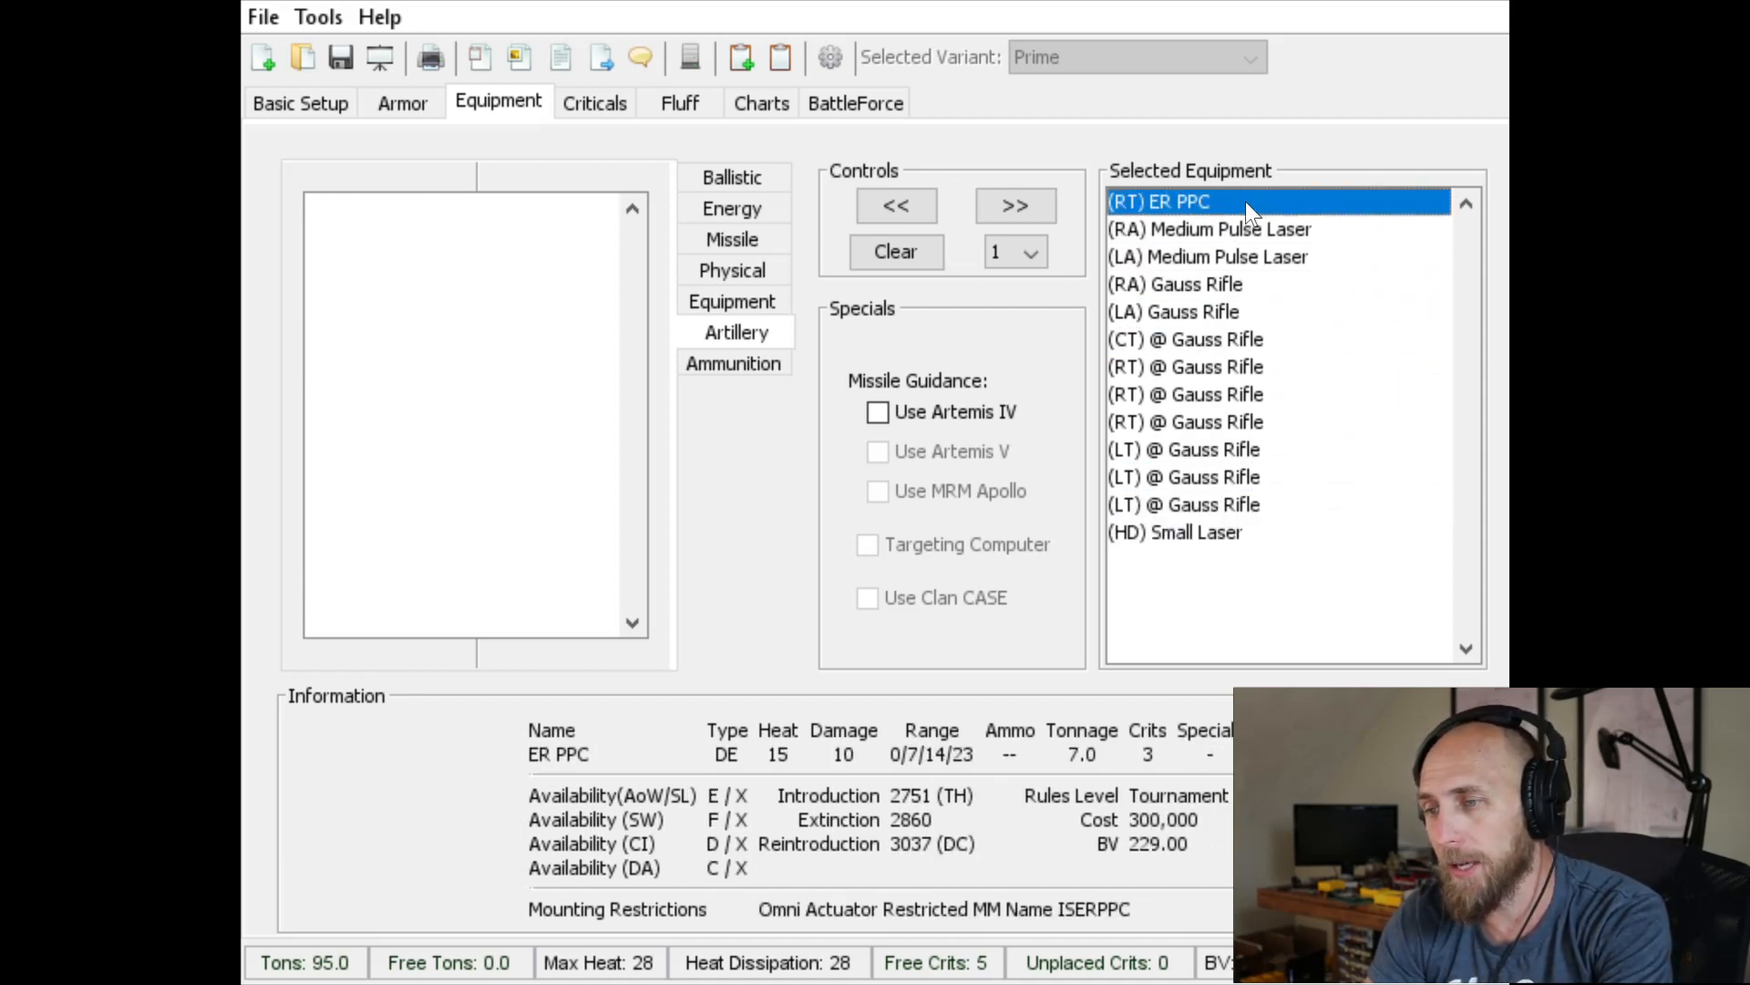
key(Down)
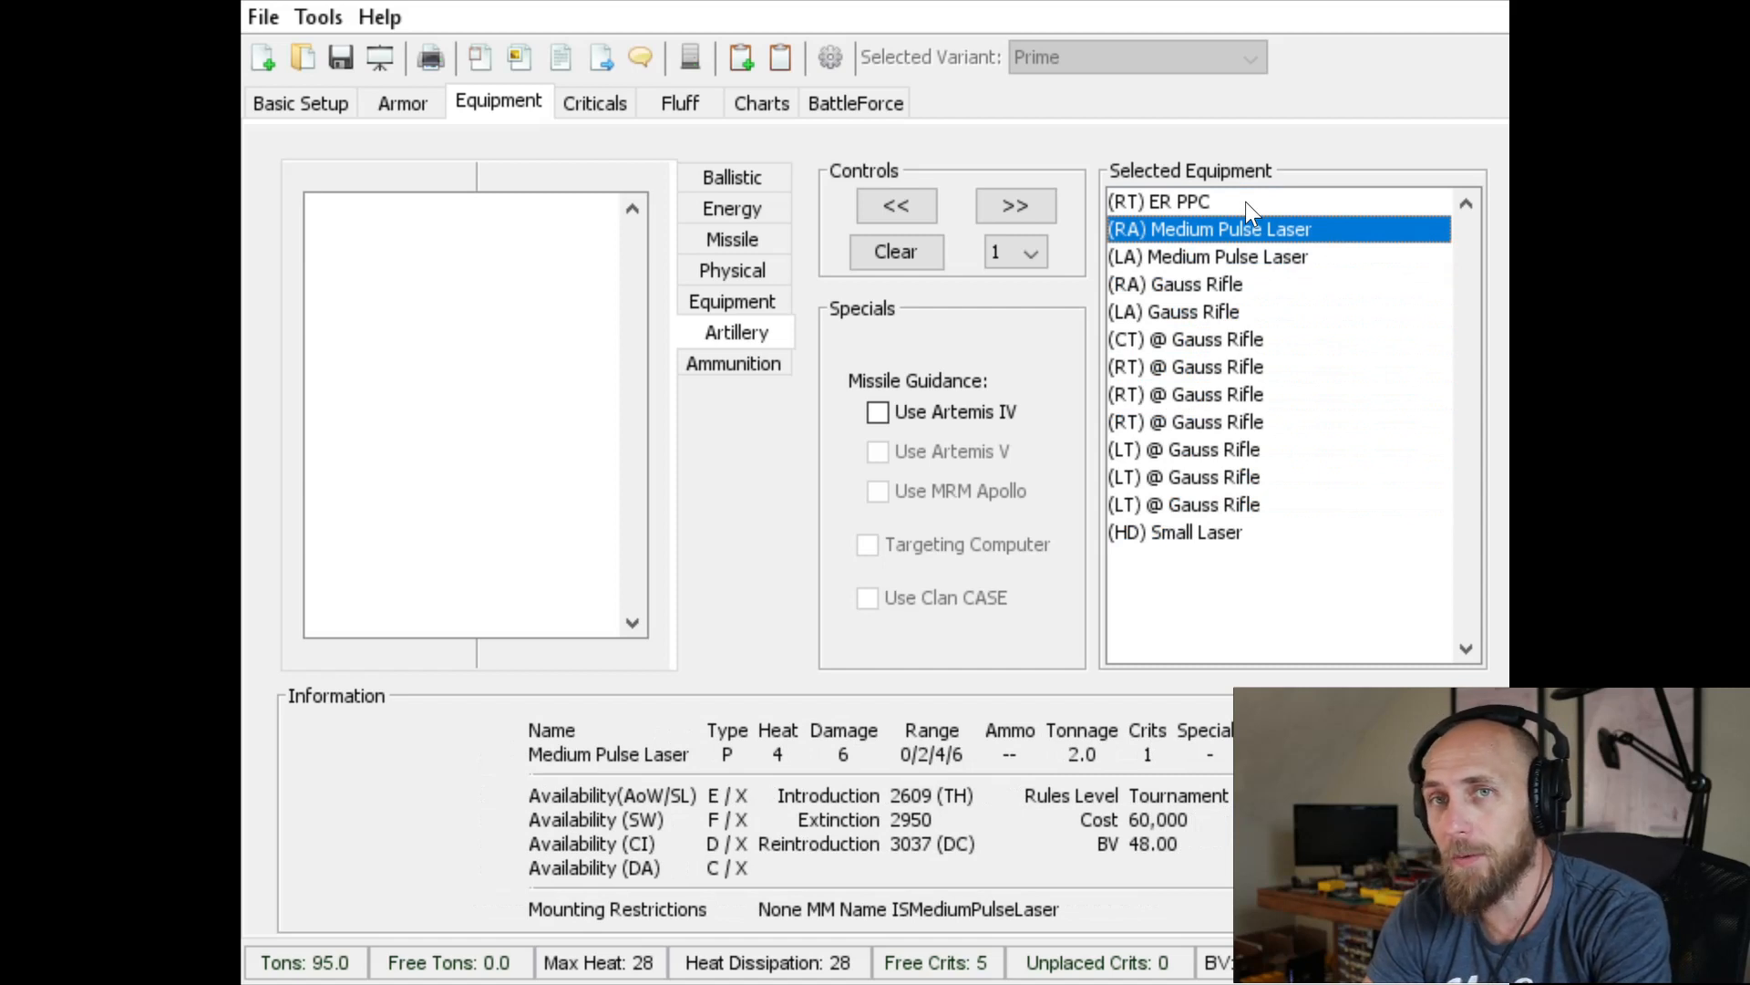
key(Down)
key(Down)
key(Down)
key(Down)
key(Down)
key(Down)
key(Down)
key(Down)
key(Down)
key(Down)
key(Down)
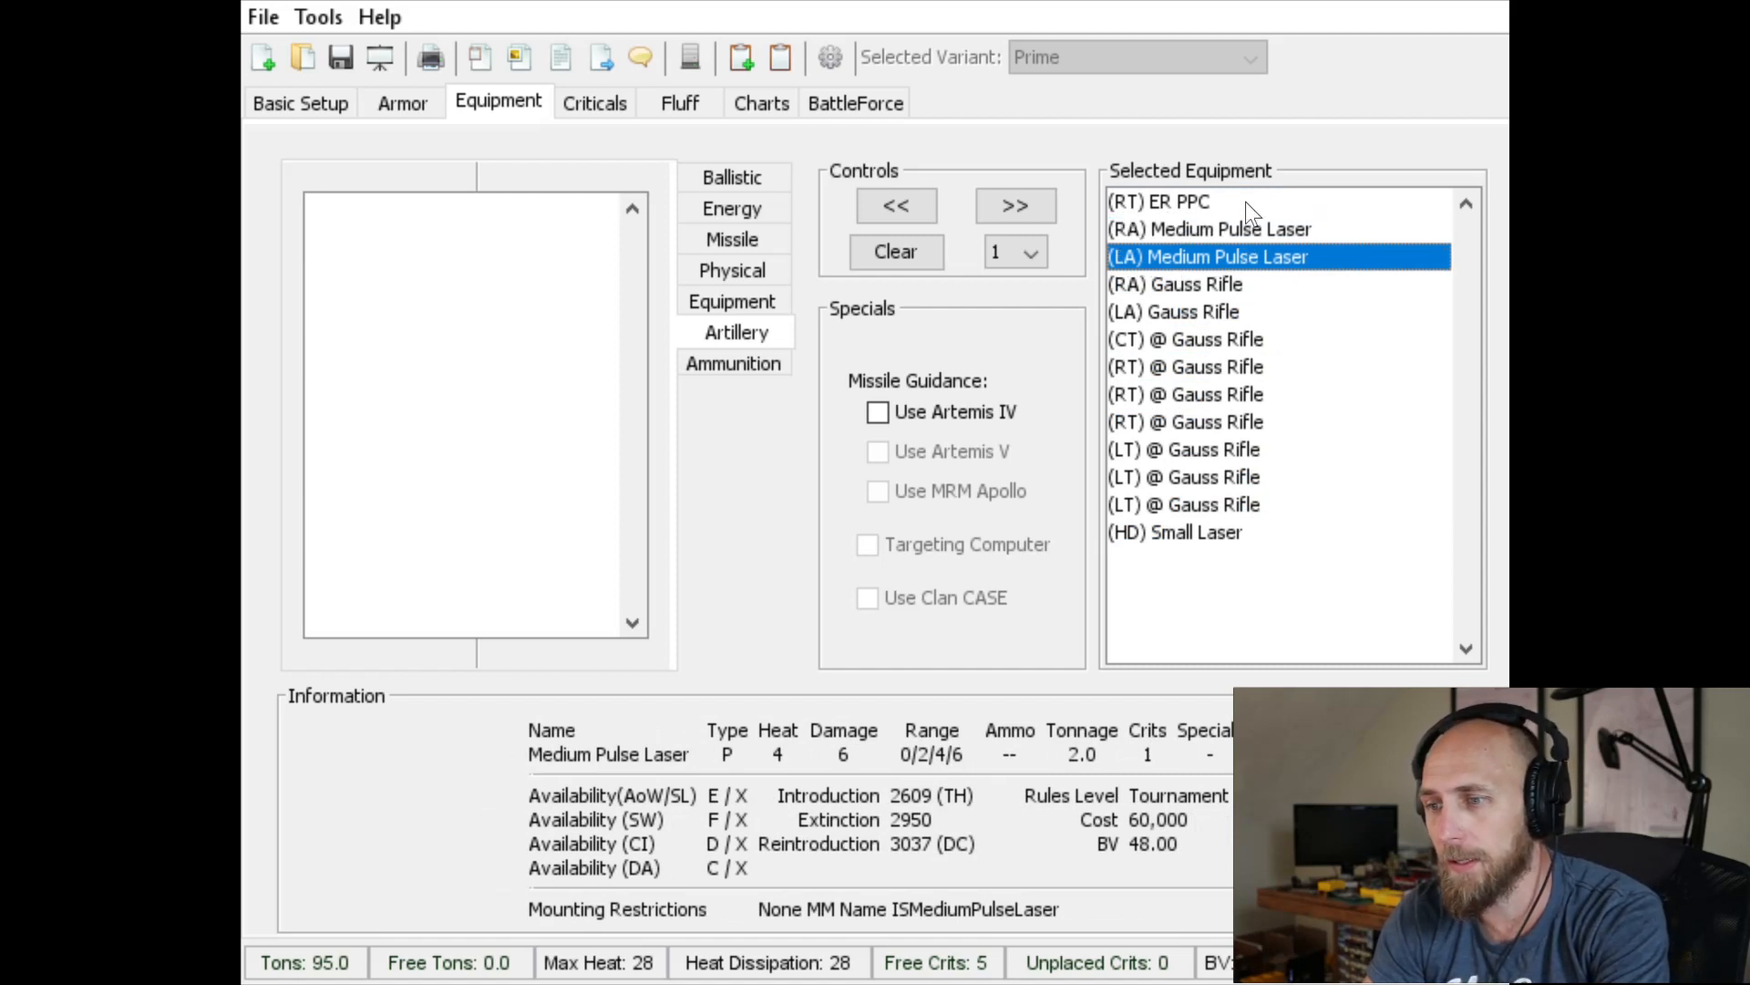
key(Up)
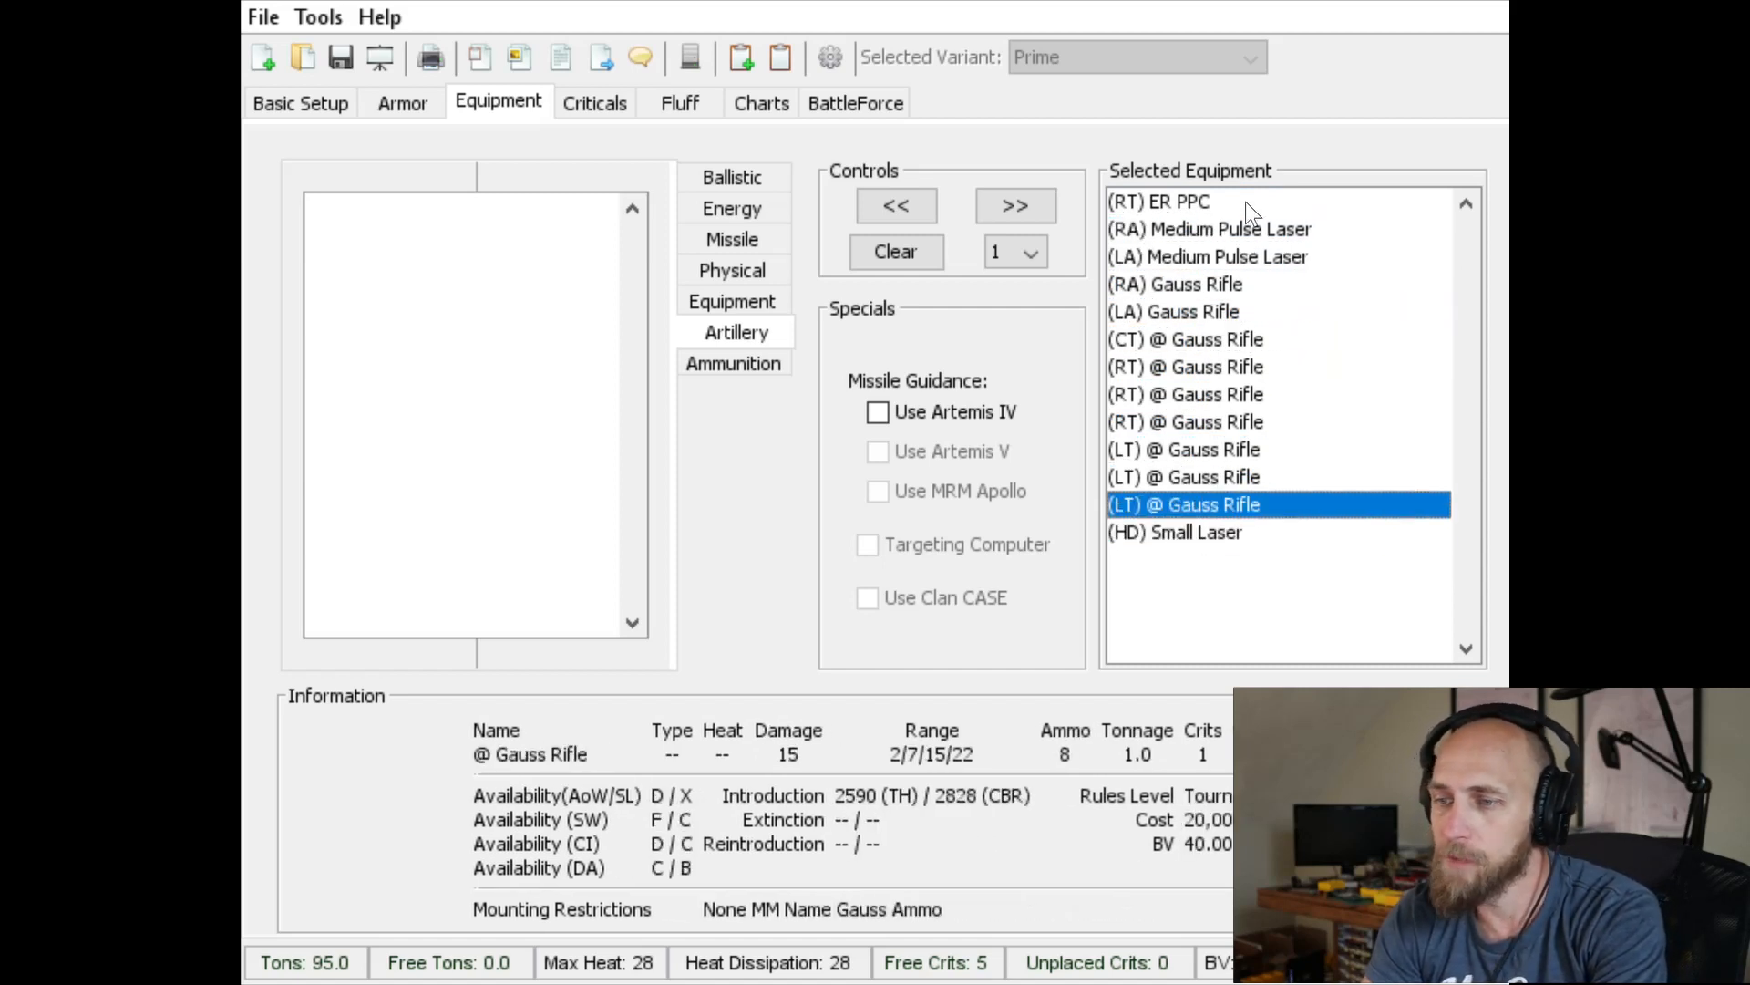
key(Up)
key(Up)
key(Up)
key(Up)
key(Up)
key(Up)
key(Up)
key(Up)
key(Up)
key(Up)
key(Up)
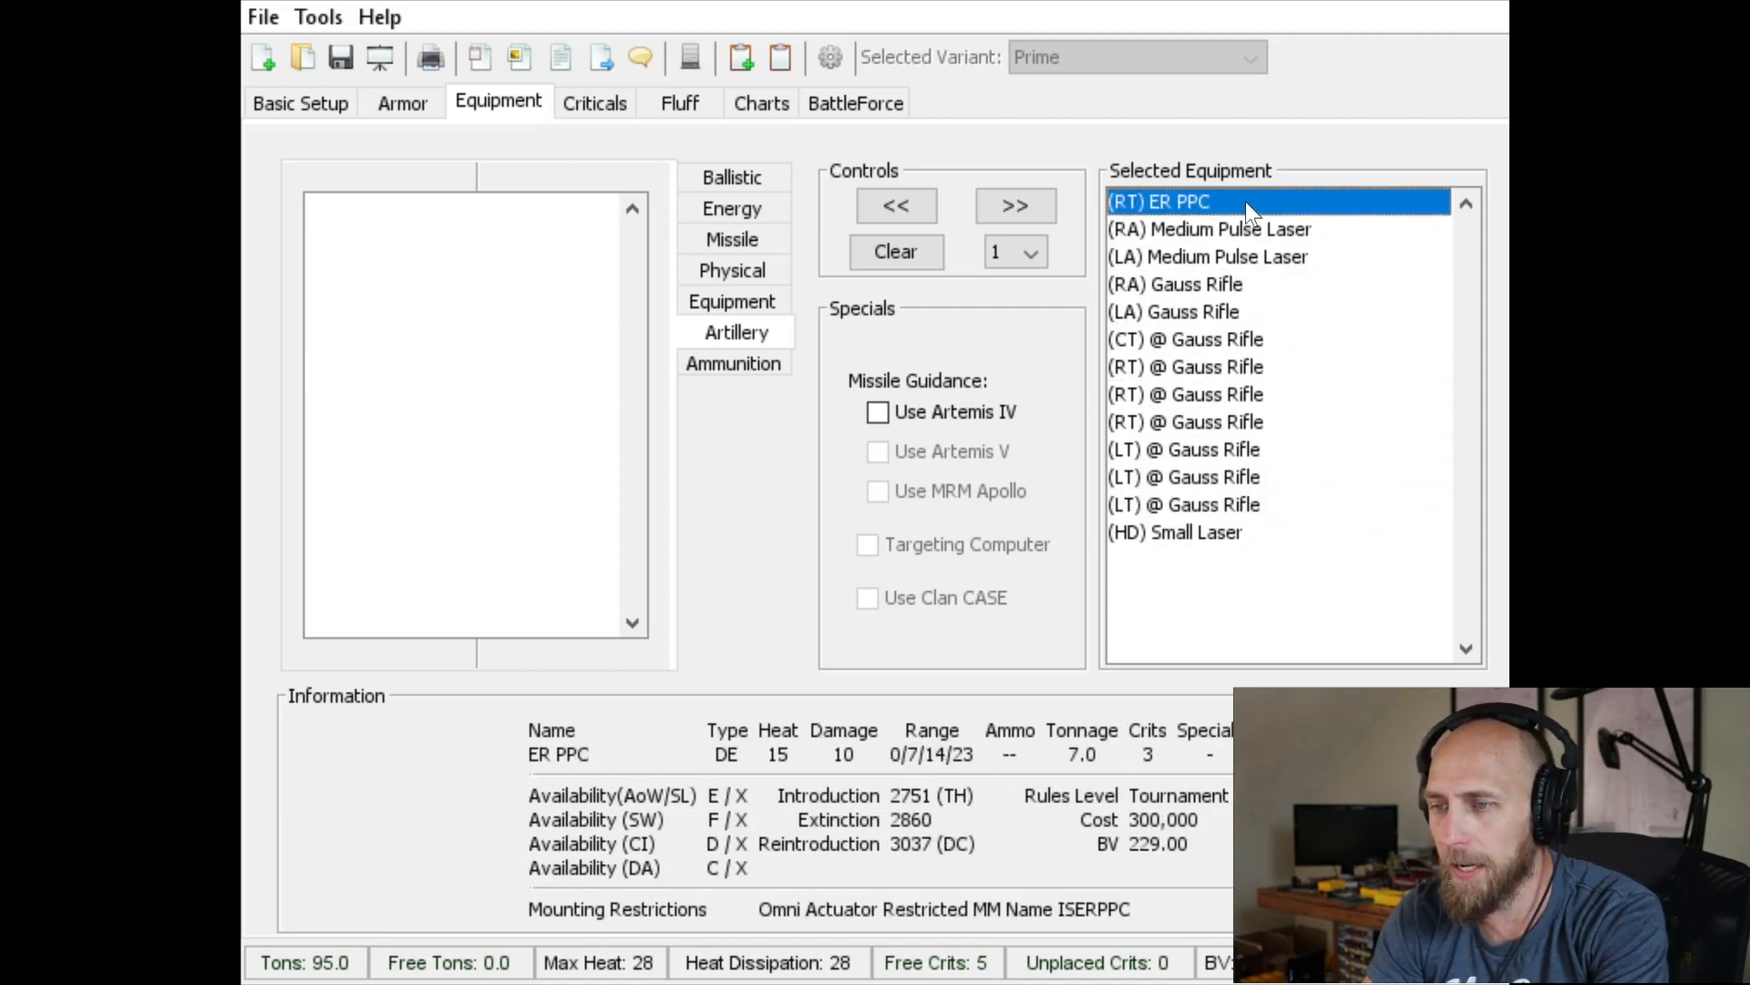
key(Down)
key(Down)
key(Down)
key(Down)
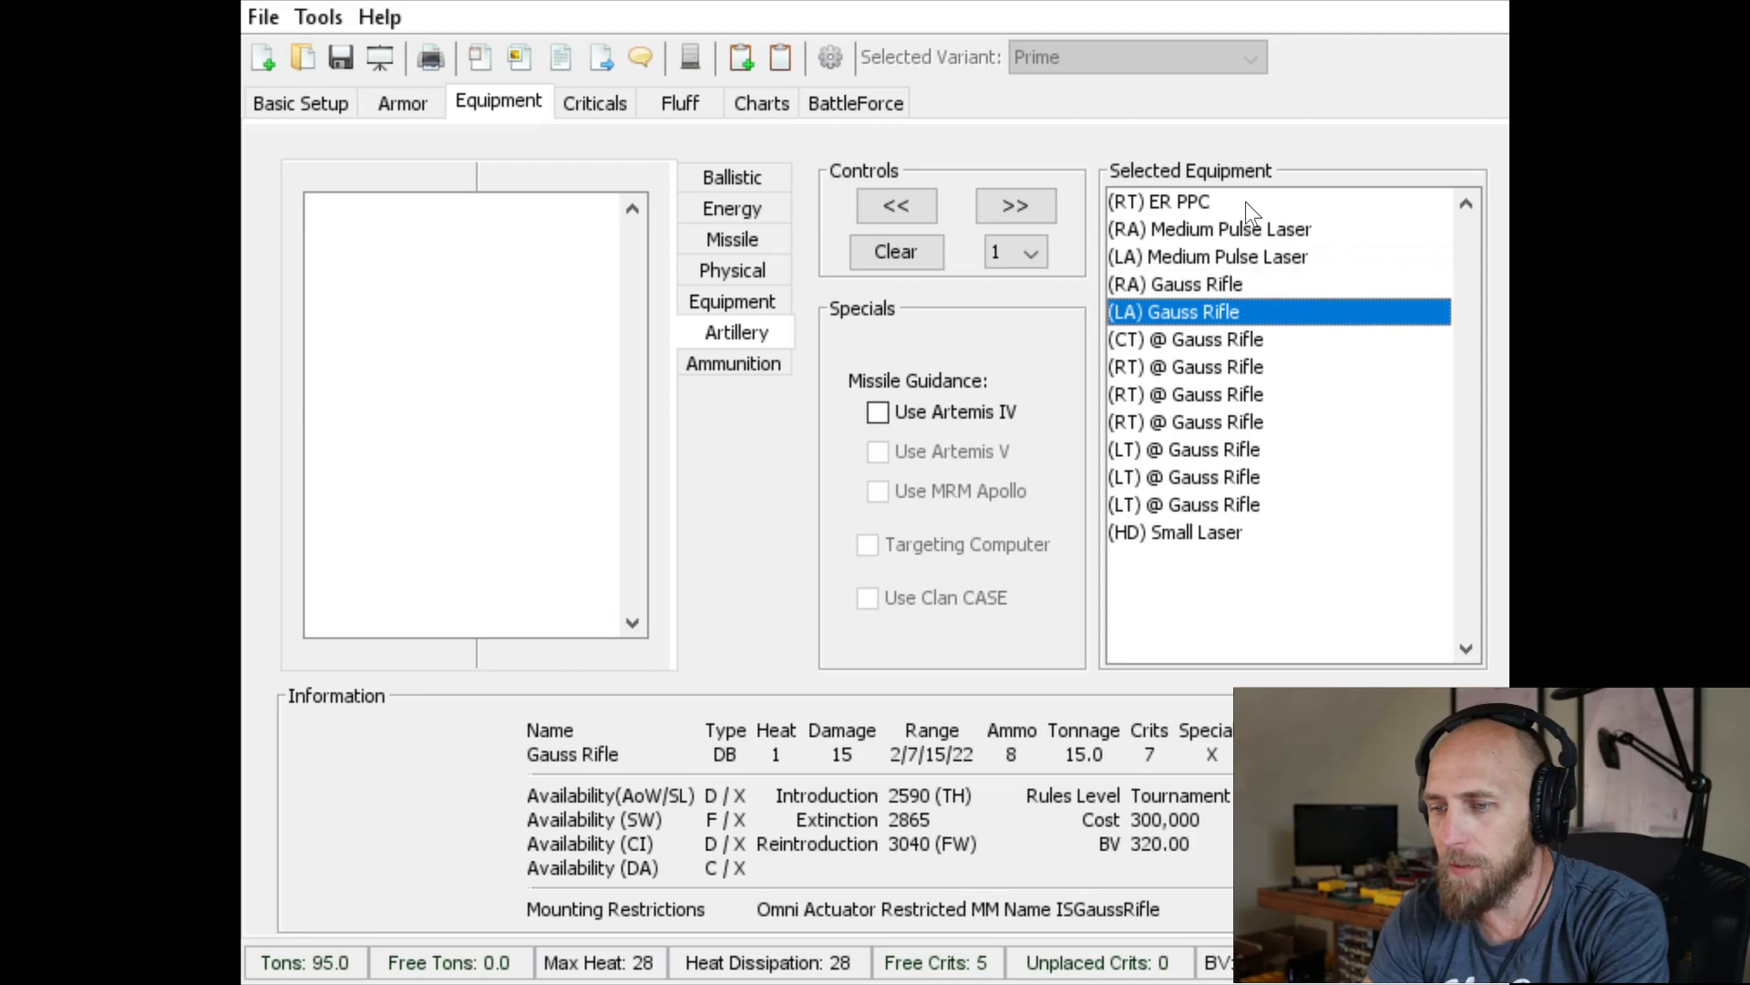
key(Up)
key(Up)
key(Up)
key(Up)
key(Down)
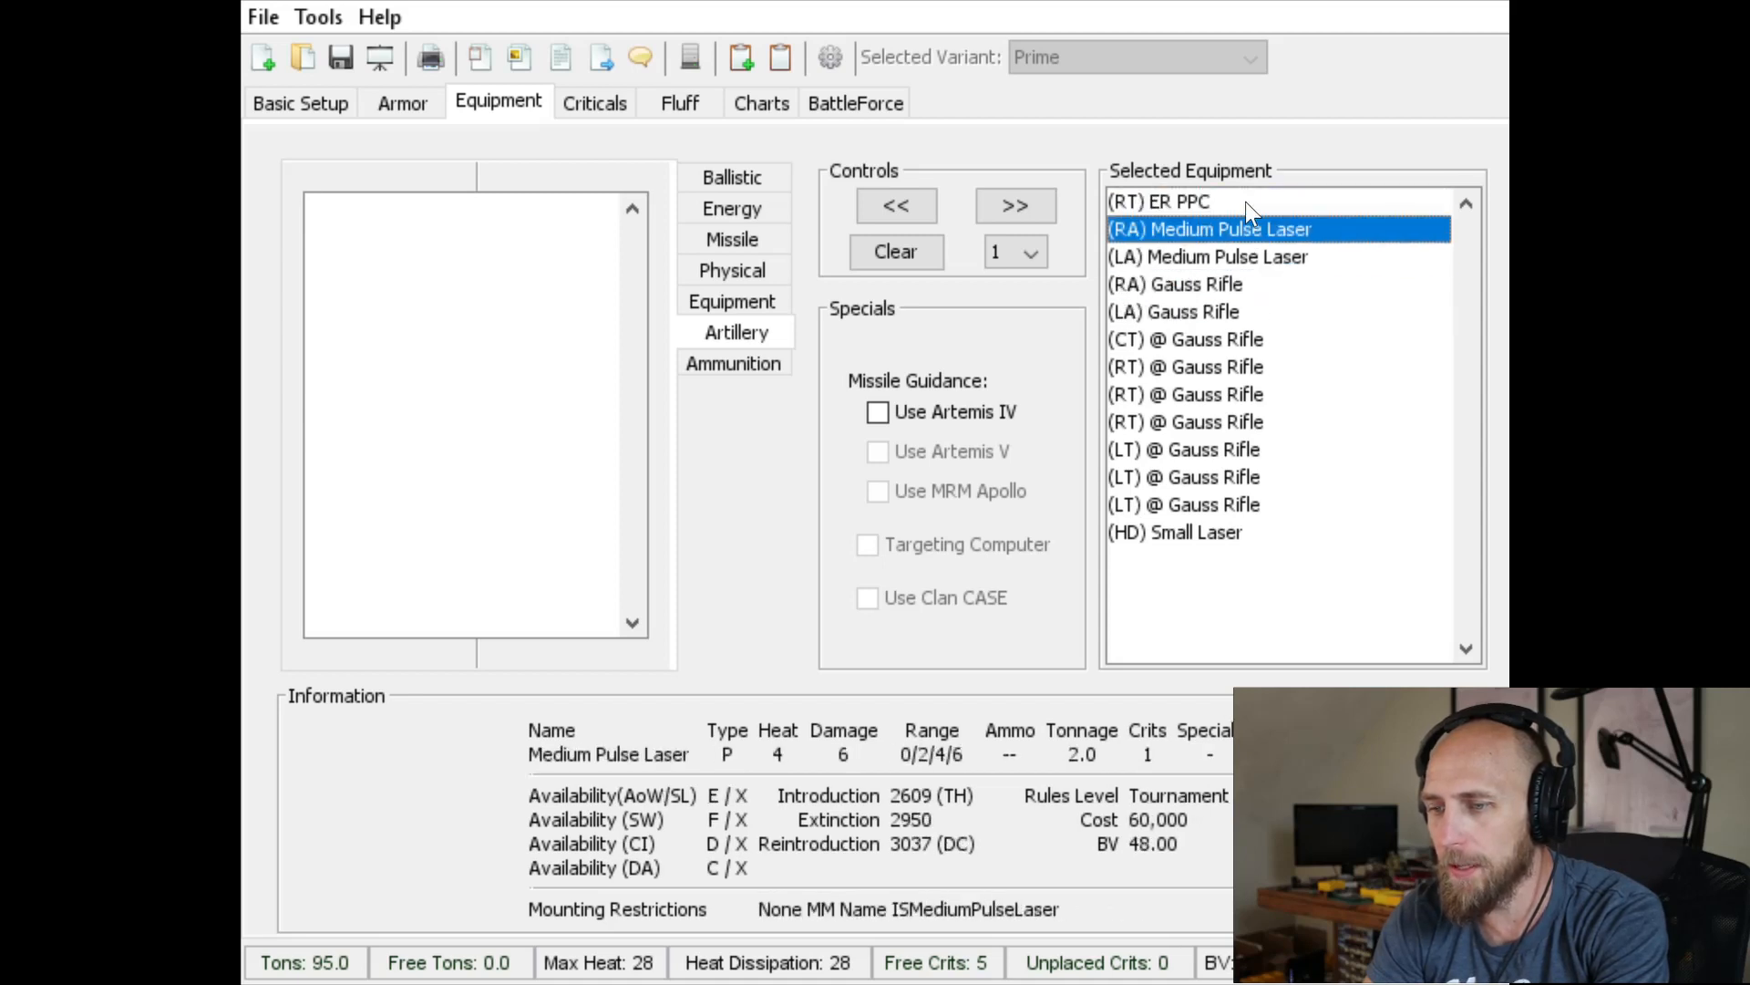
key(Down)
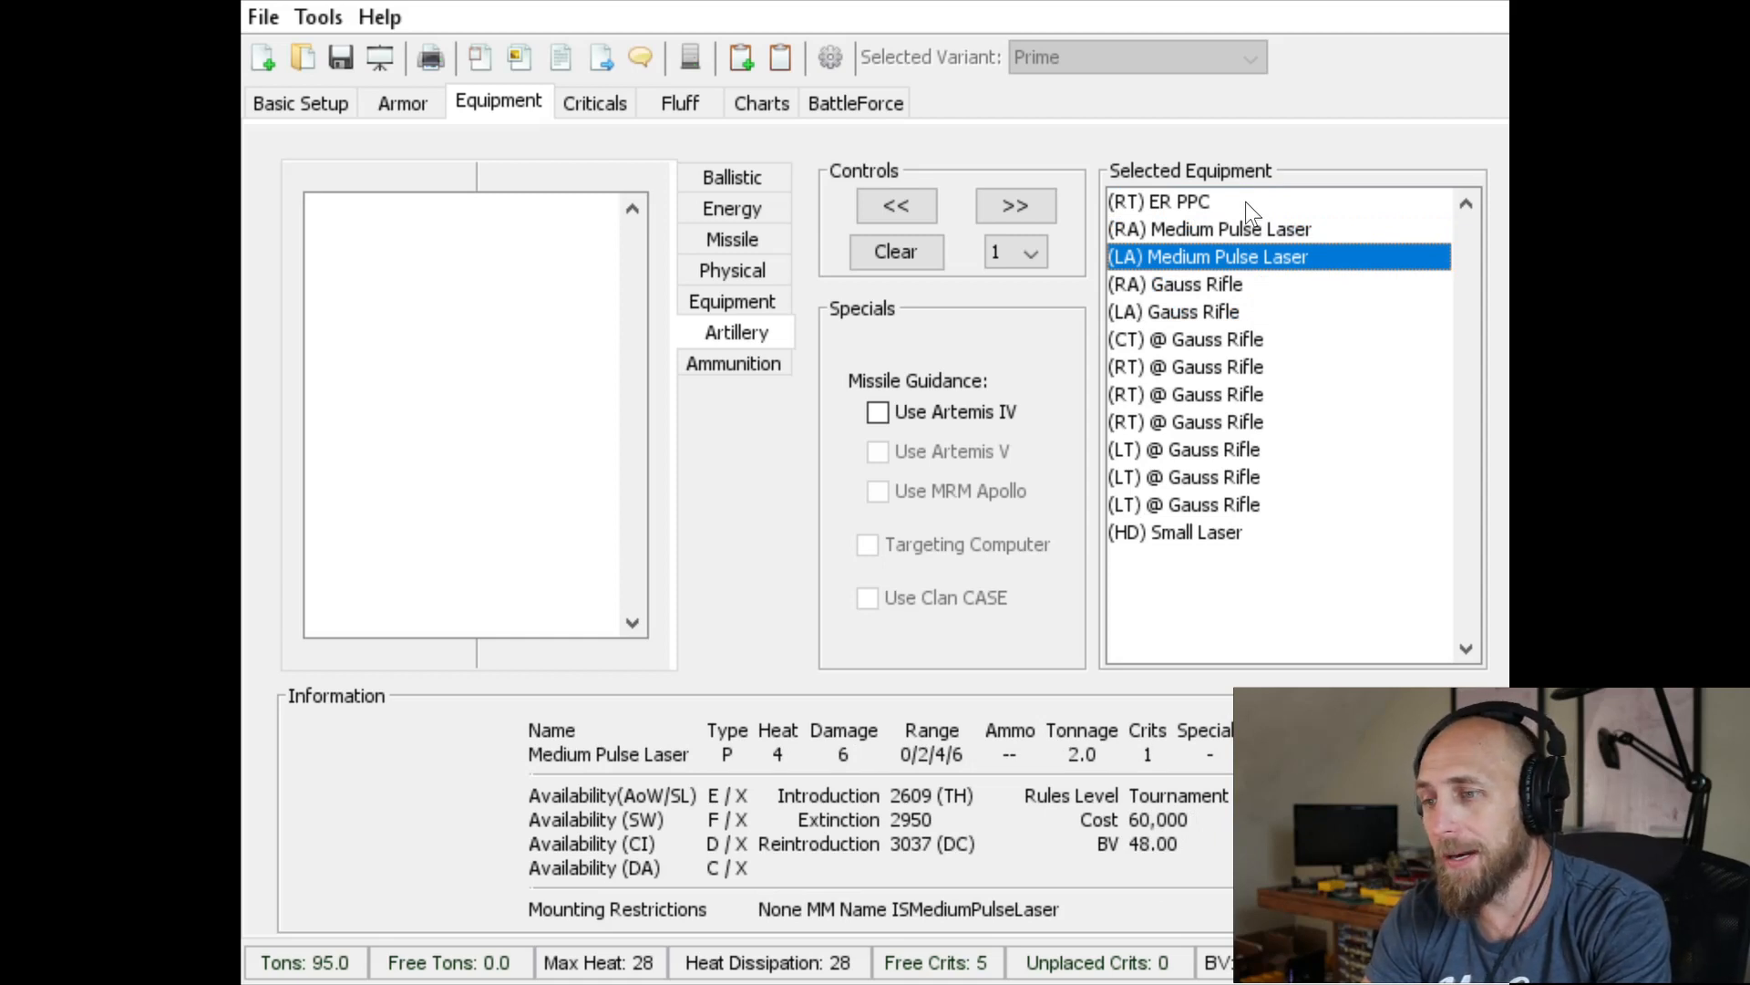
key(Up)
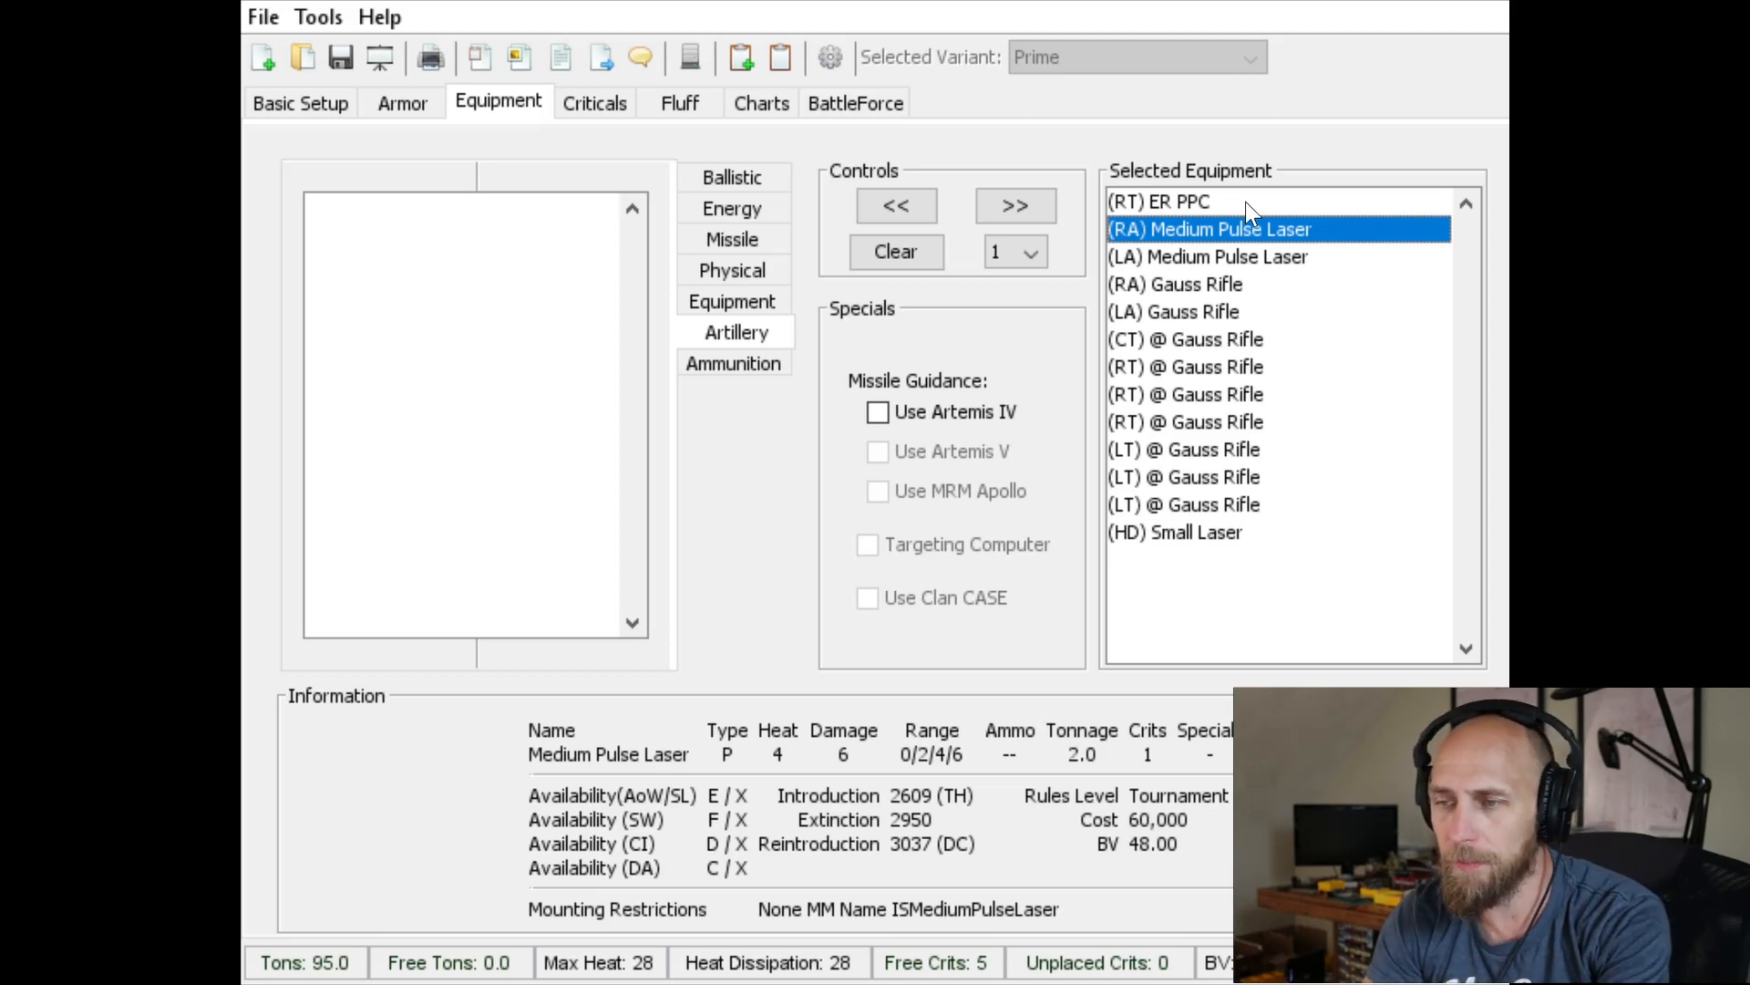
Switch to the Excel notes and enter 52 as the Nightstar 9j's attack in L241 and 25-28 as its heat in M241
key(alt+Tab)
text(52)
key(Tab)
text(25-28)
key(Return)
key(Up)
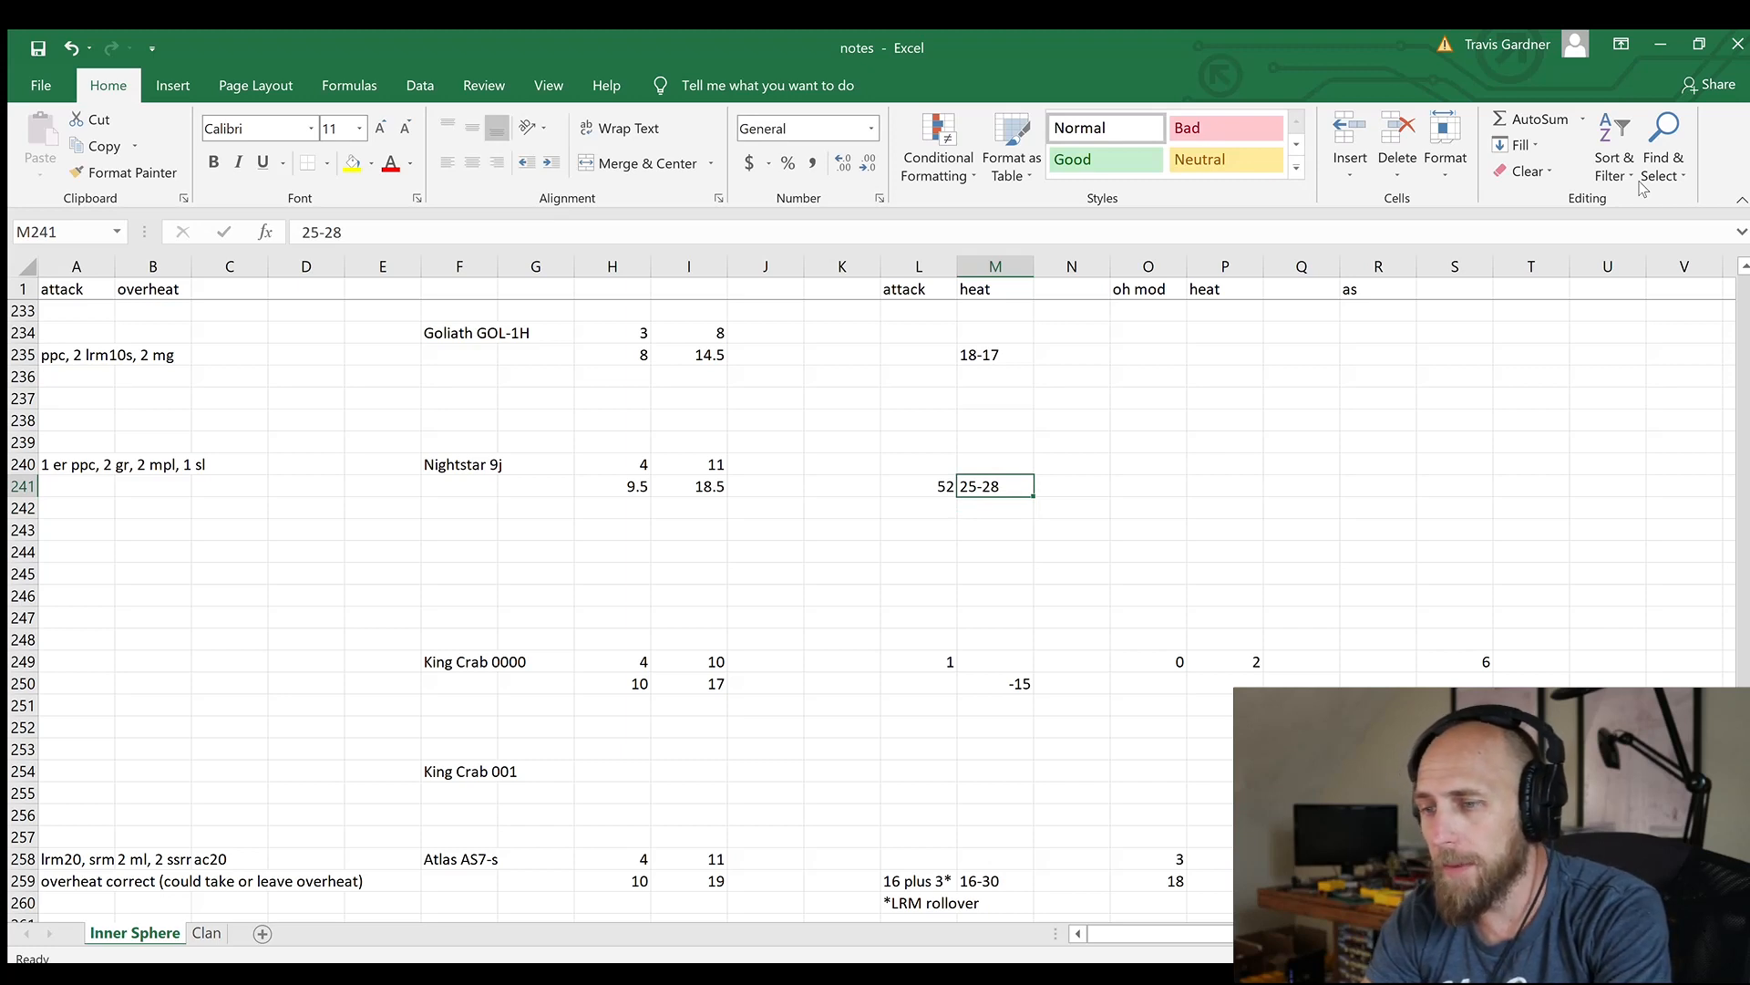
Enter 7 as the Nightstar 9j's attack rating in L240, above its damage total
key(Up)
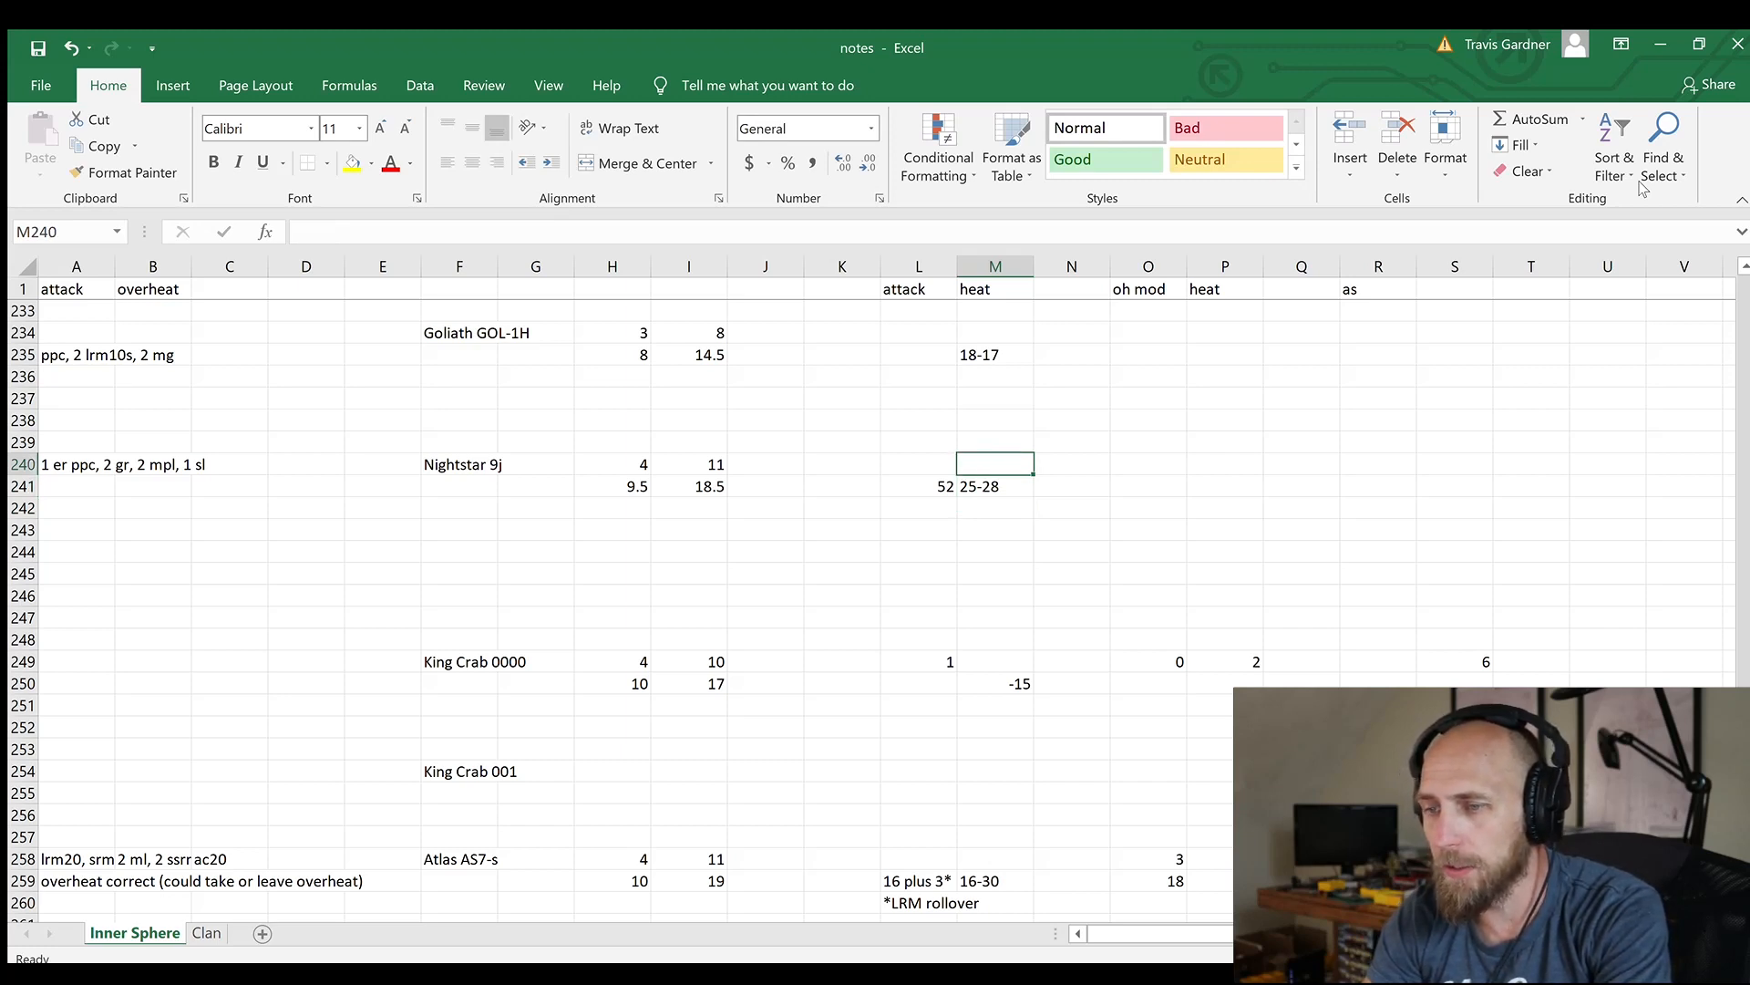
key(Left)
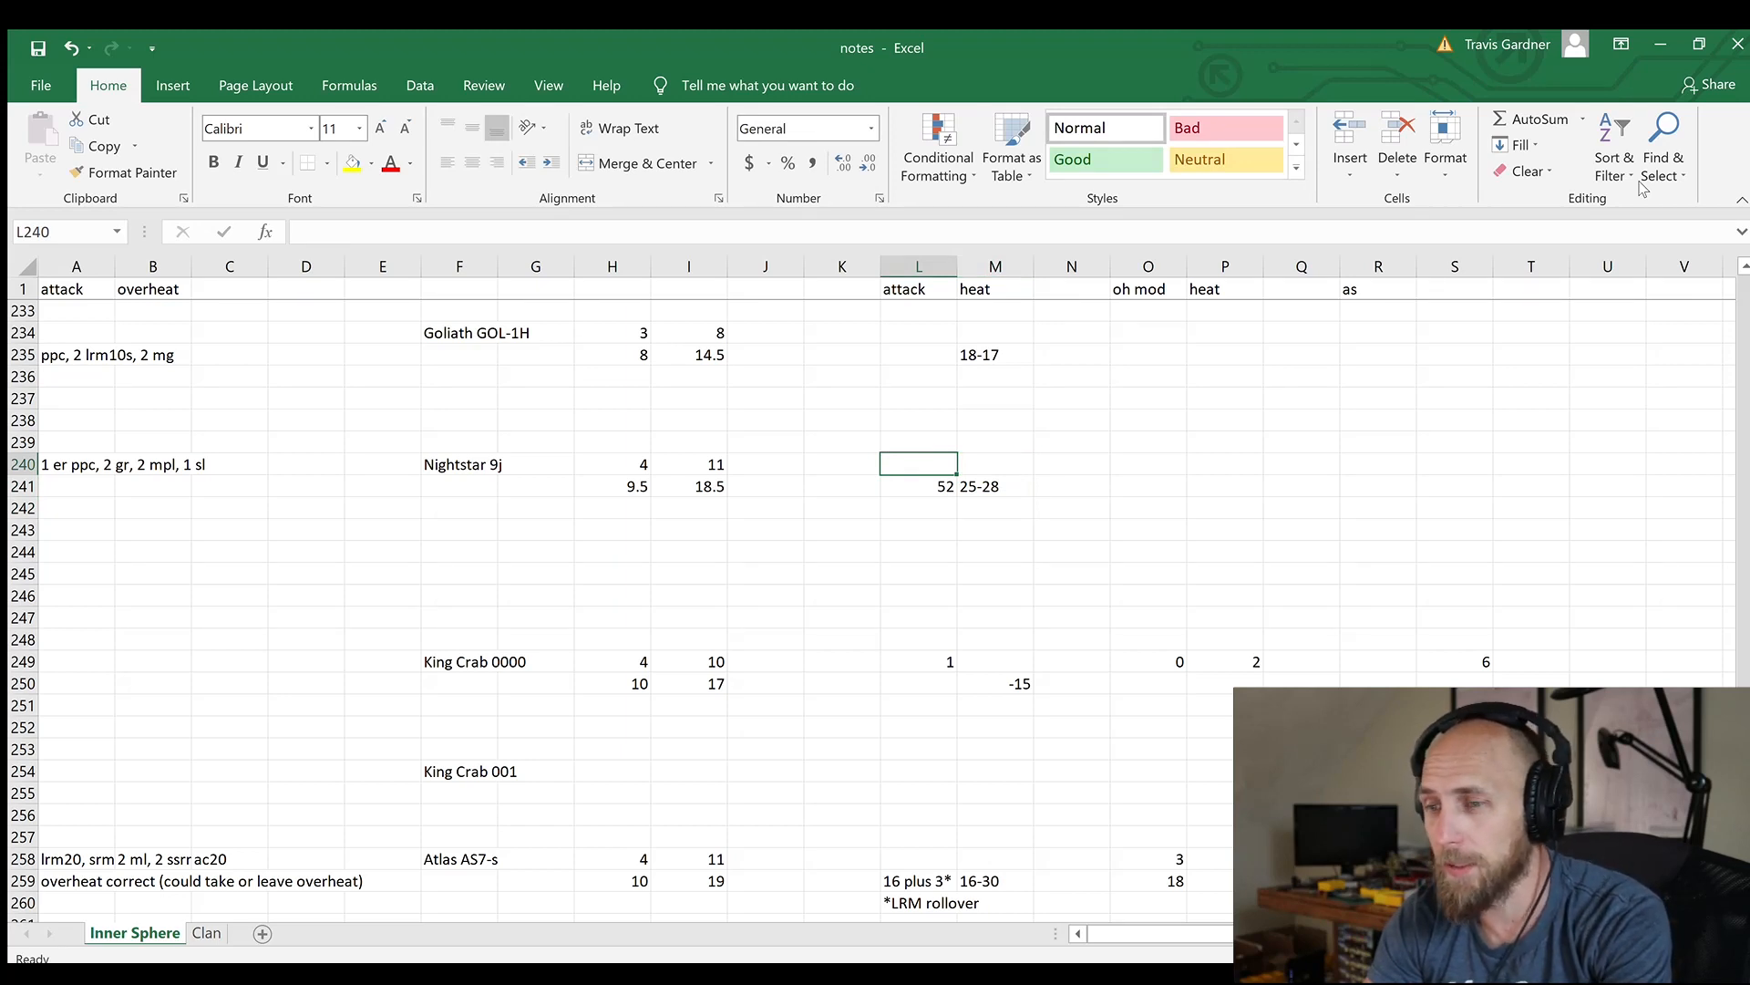
key(Down)
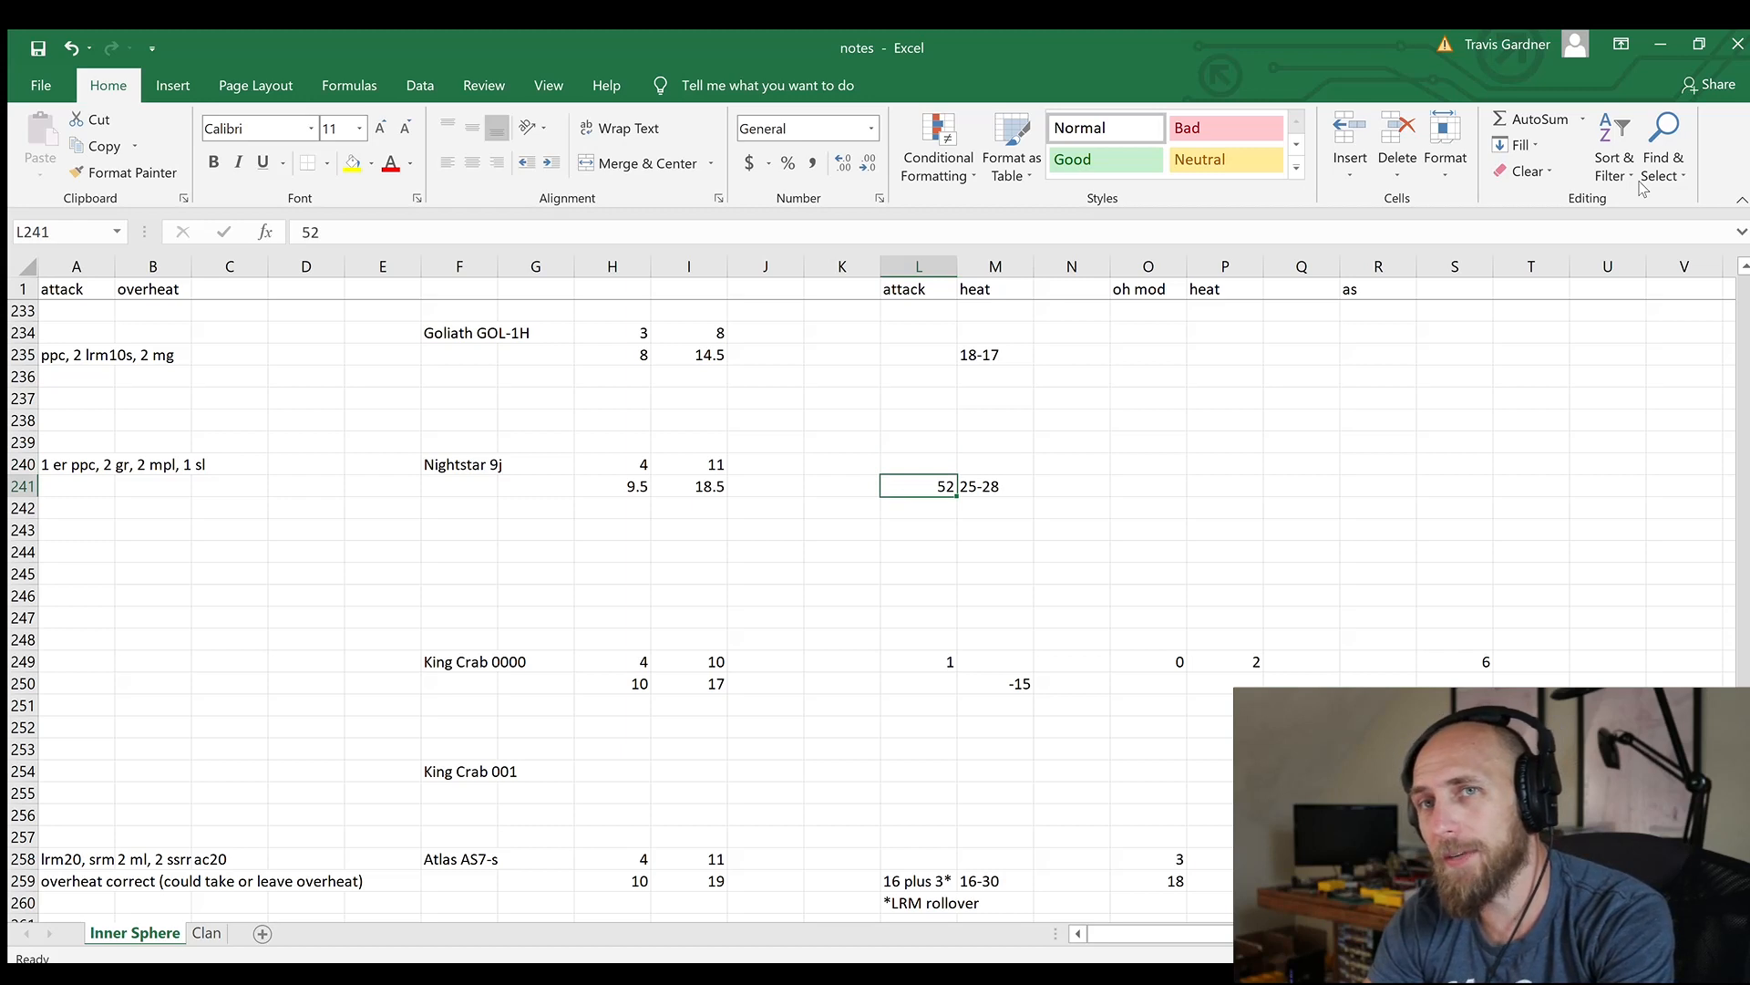
key(Up)
text(7)
key(Return)
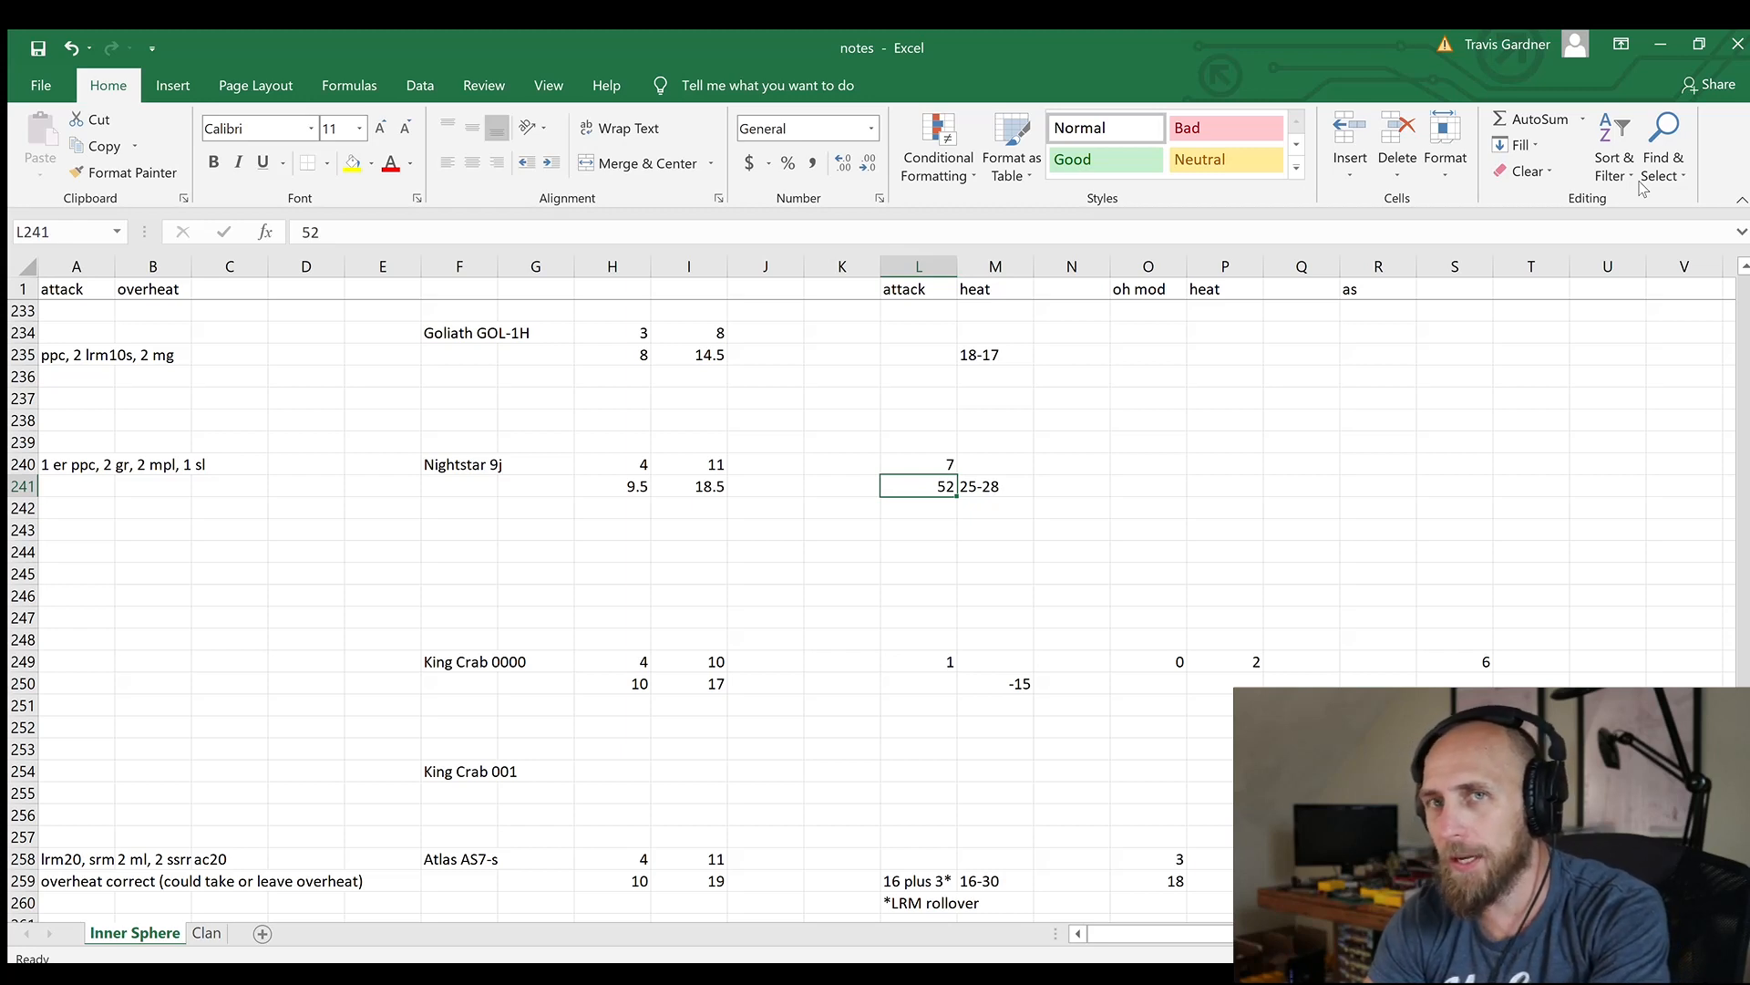
key(Up)
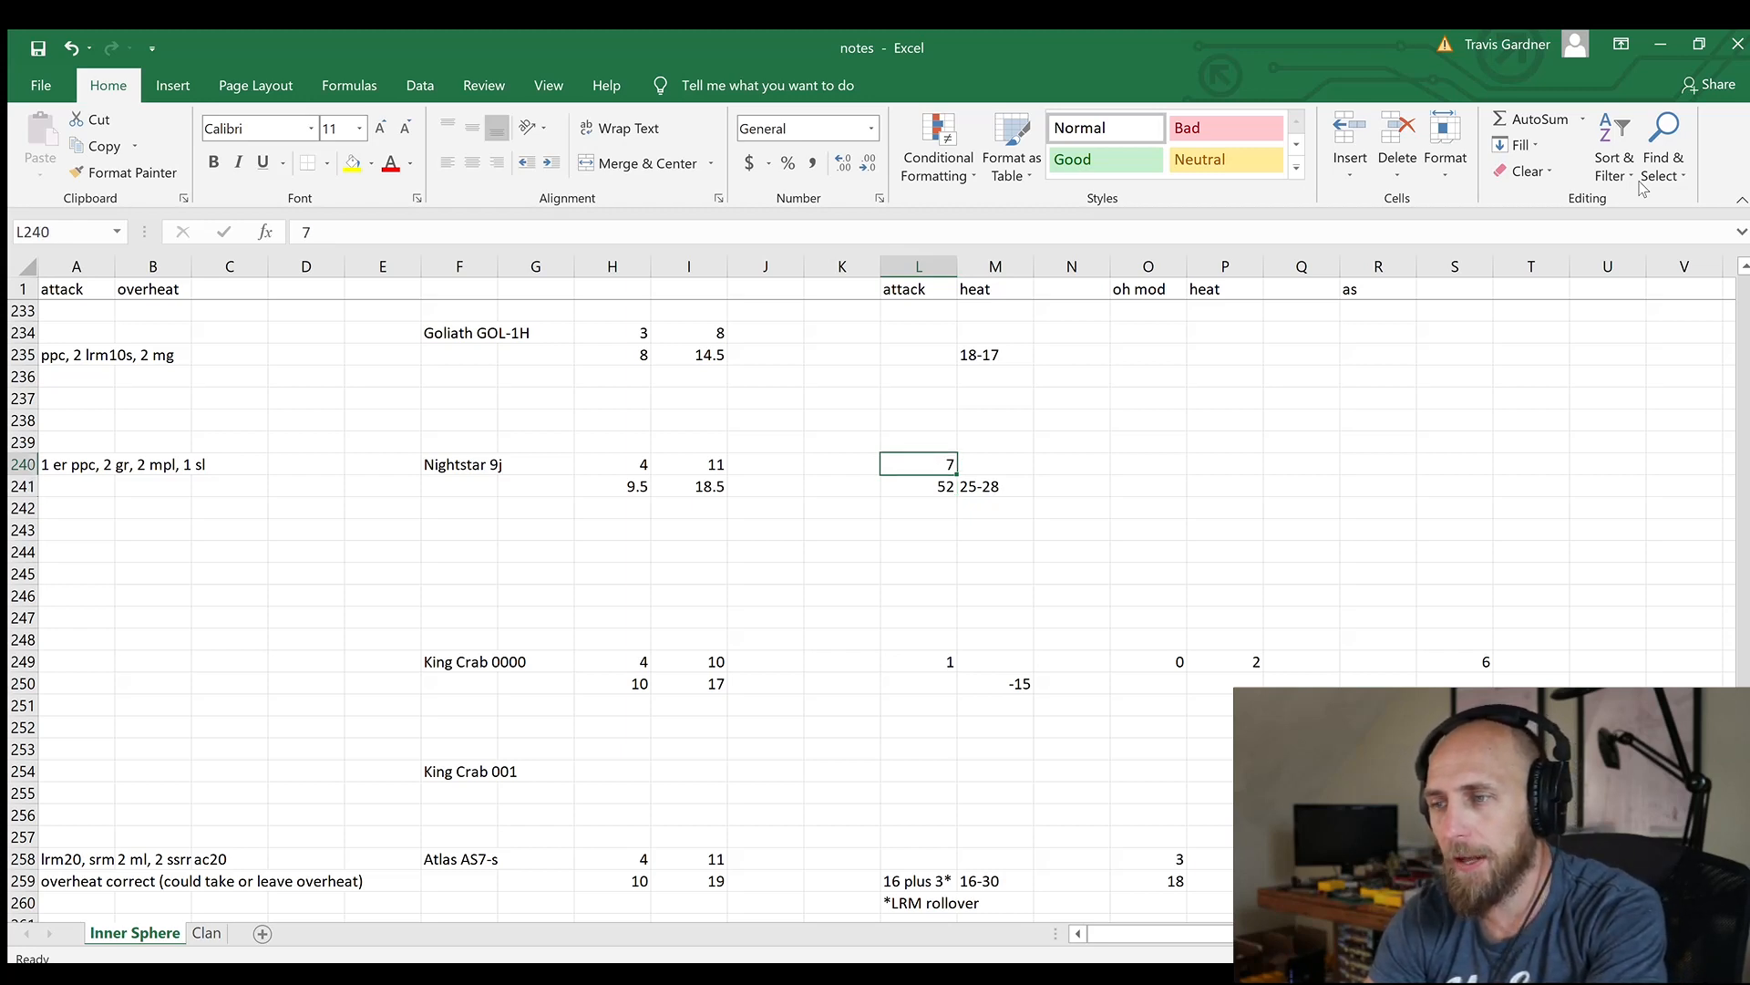
key(Right)
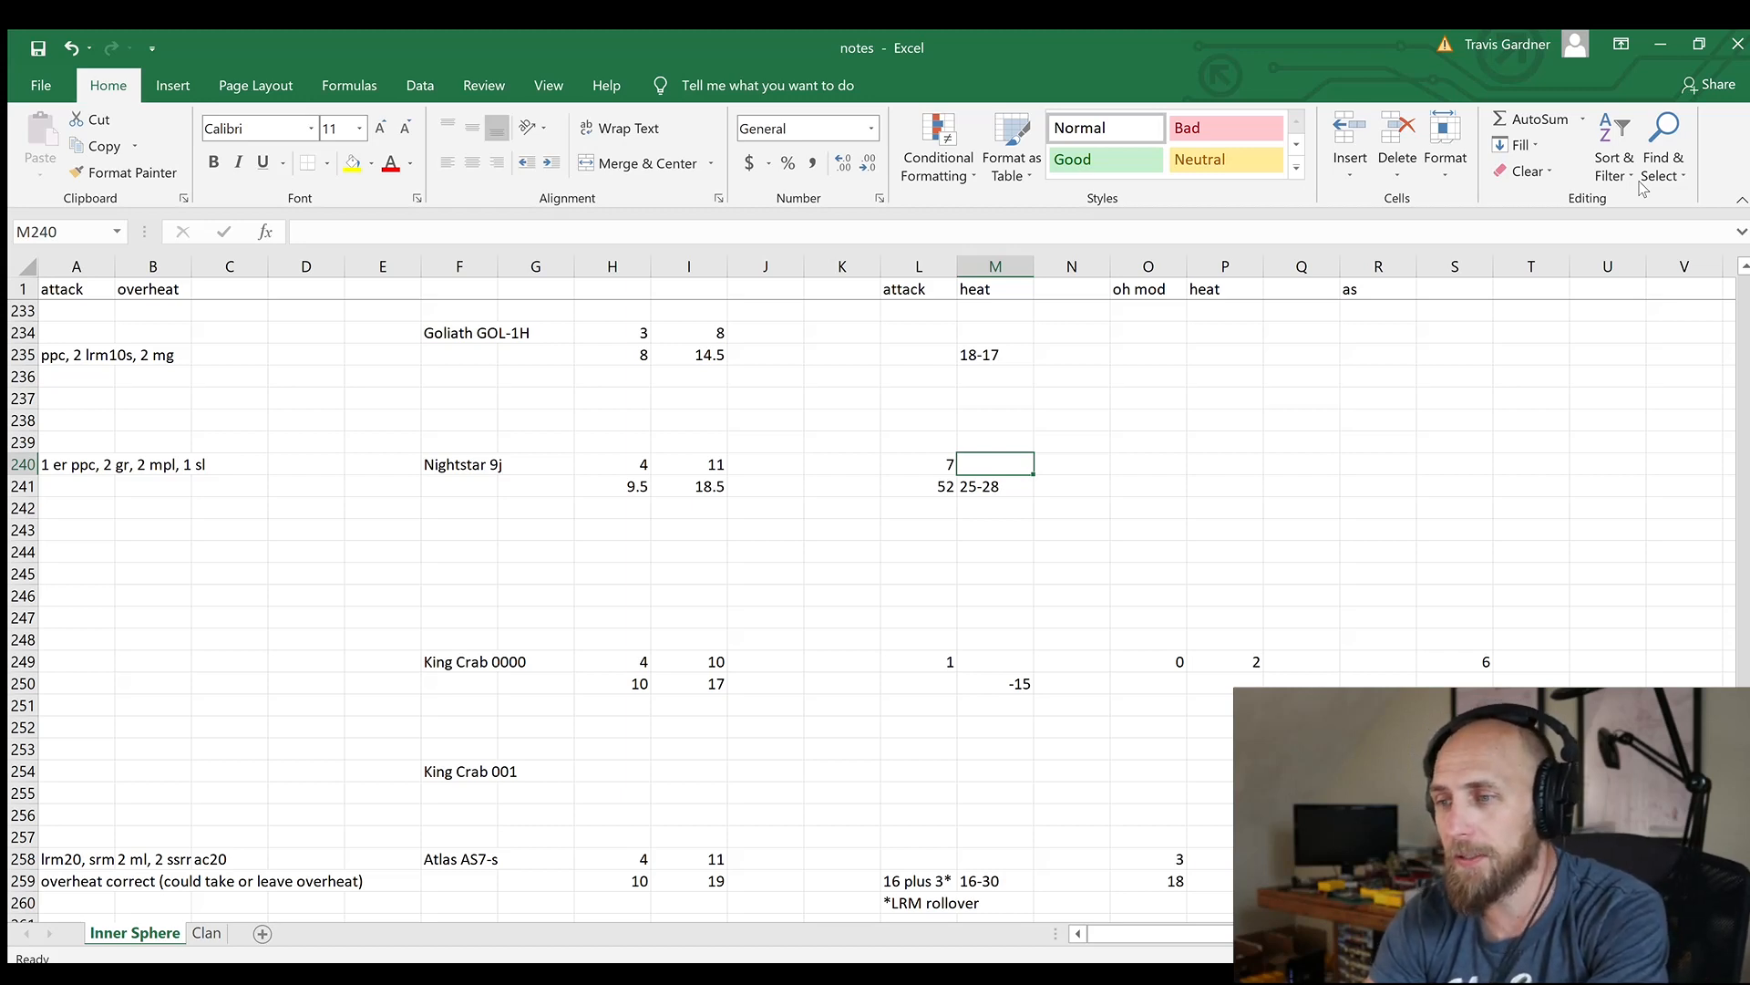
key(Down)
key(Right)
key(Right)
key(Right)
key(Up)
key(Left)
key(Left)
key(Left)
key(Left)
key(Left)
key(Left)
key(Left)
key(Left)
key(Left)
key(Left)
key(Left)
key(Left)
key(Left)
key(Left)
key(Left)
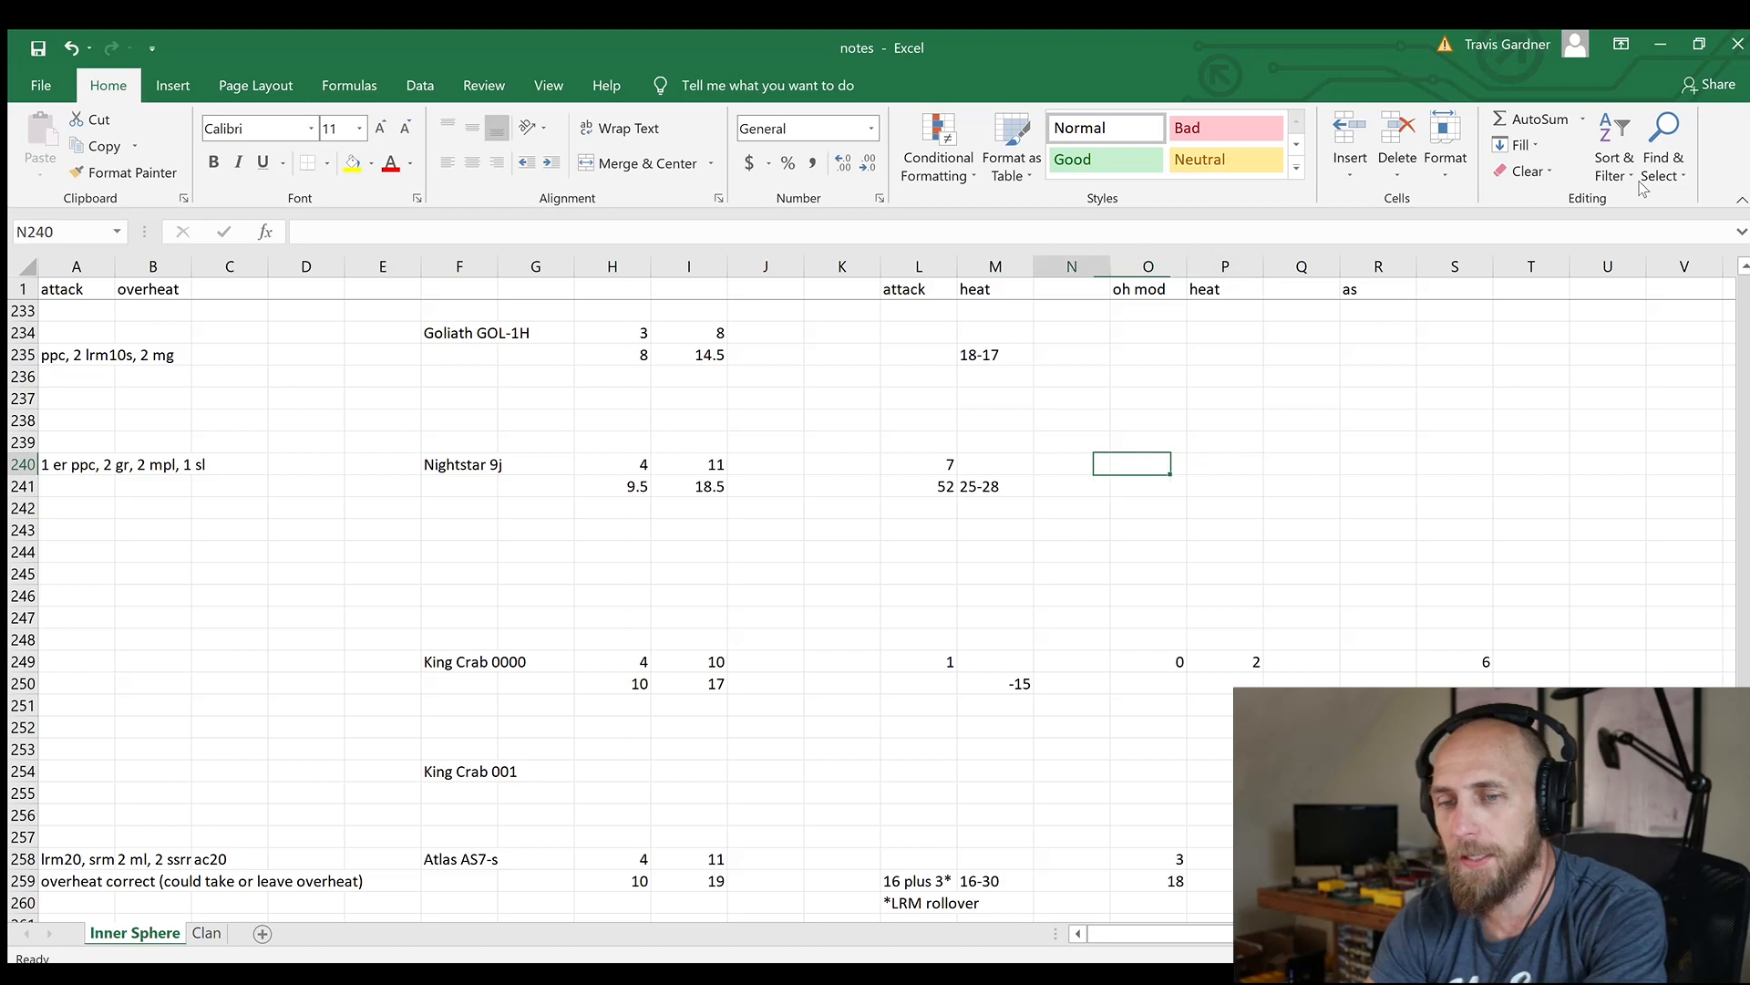
key(Right)
key(Right)
key(Right)
key(Right)
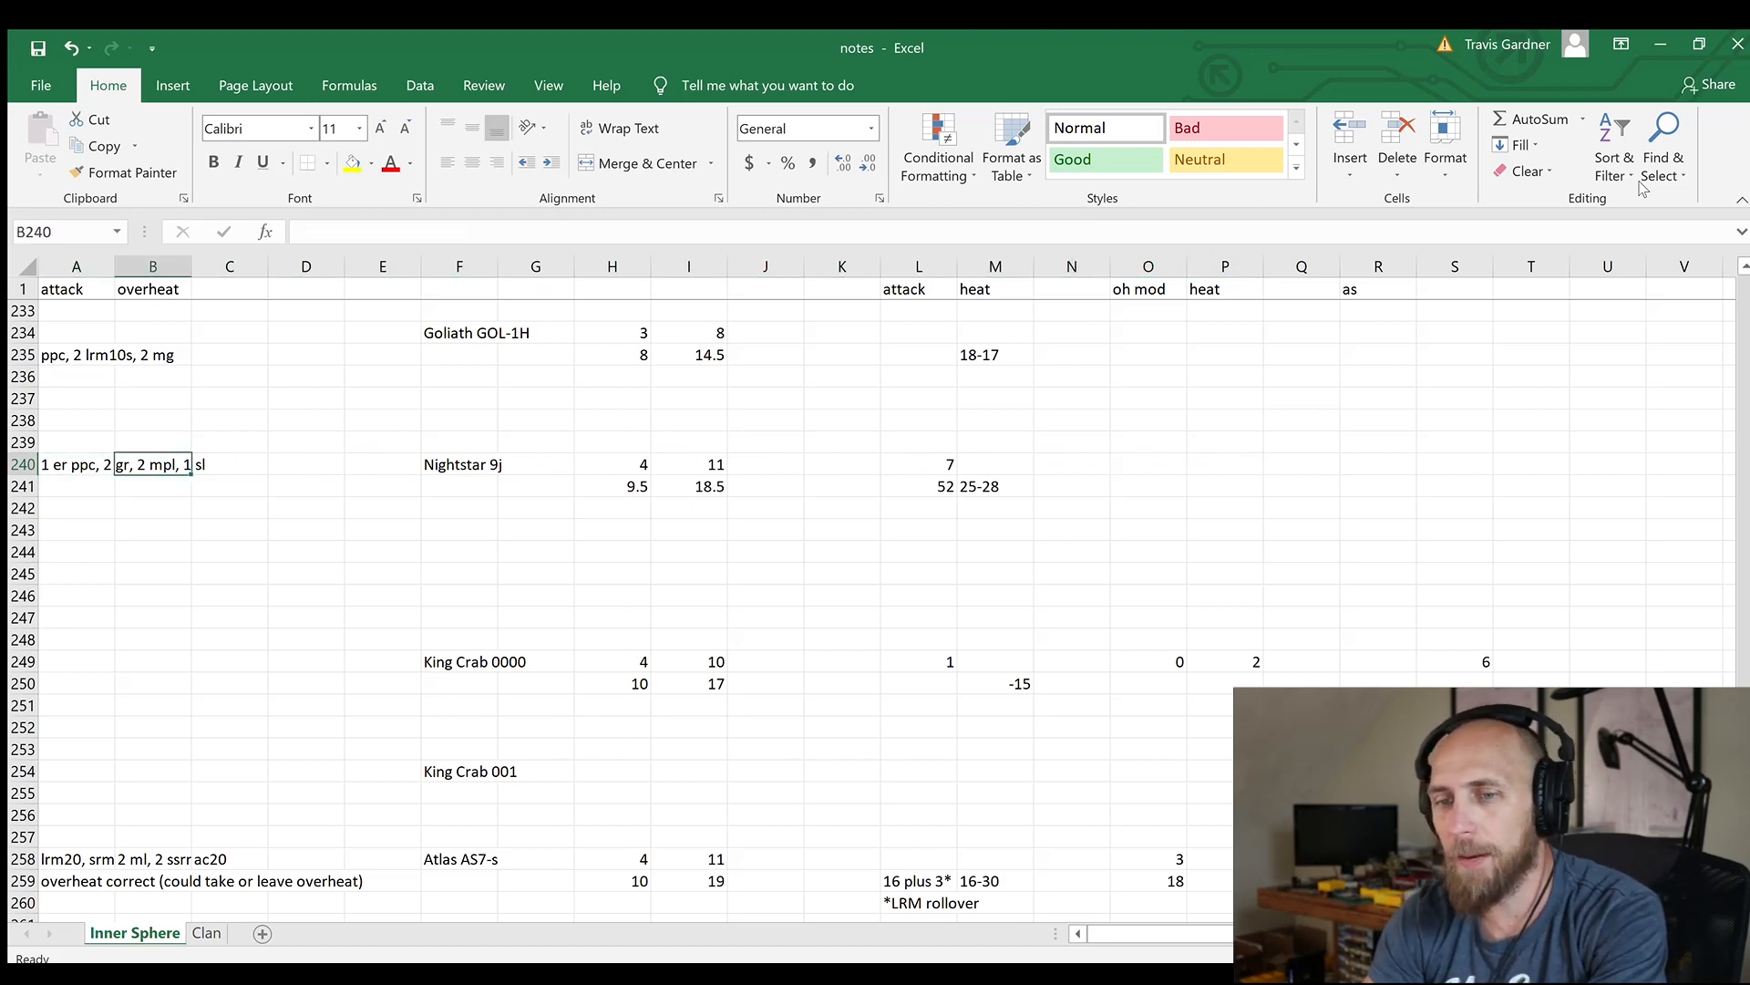
key(Right)
key(Right)
key(Right)
key(Right)
key(Right)
key(Right)
key(Right)
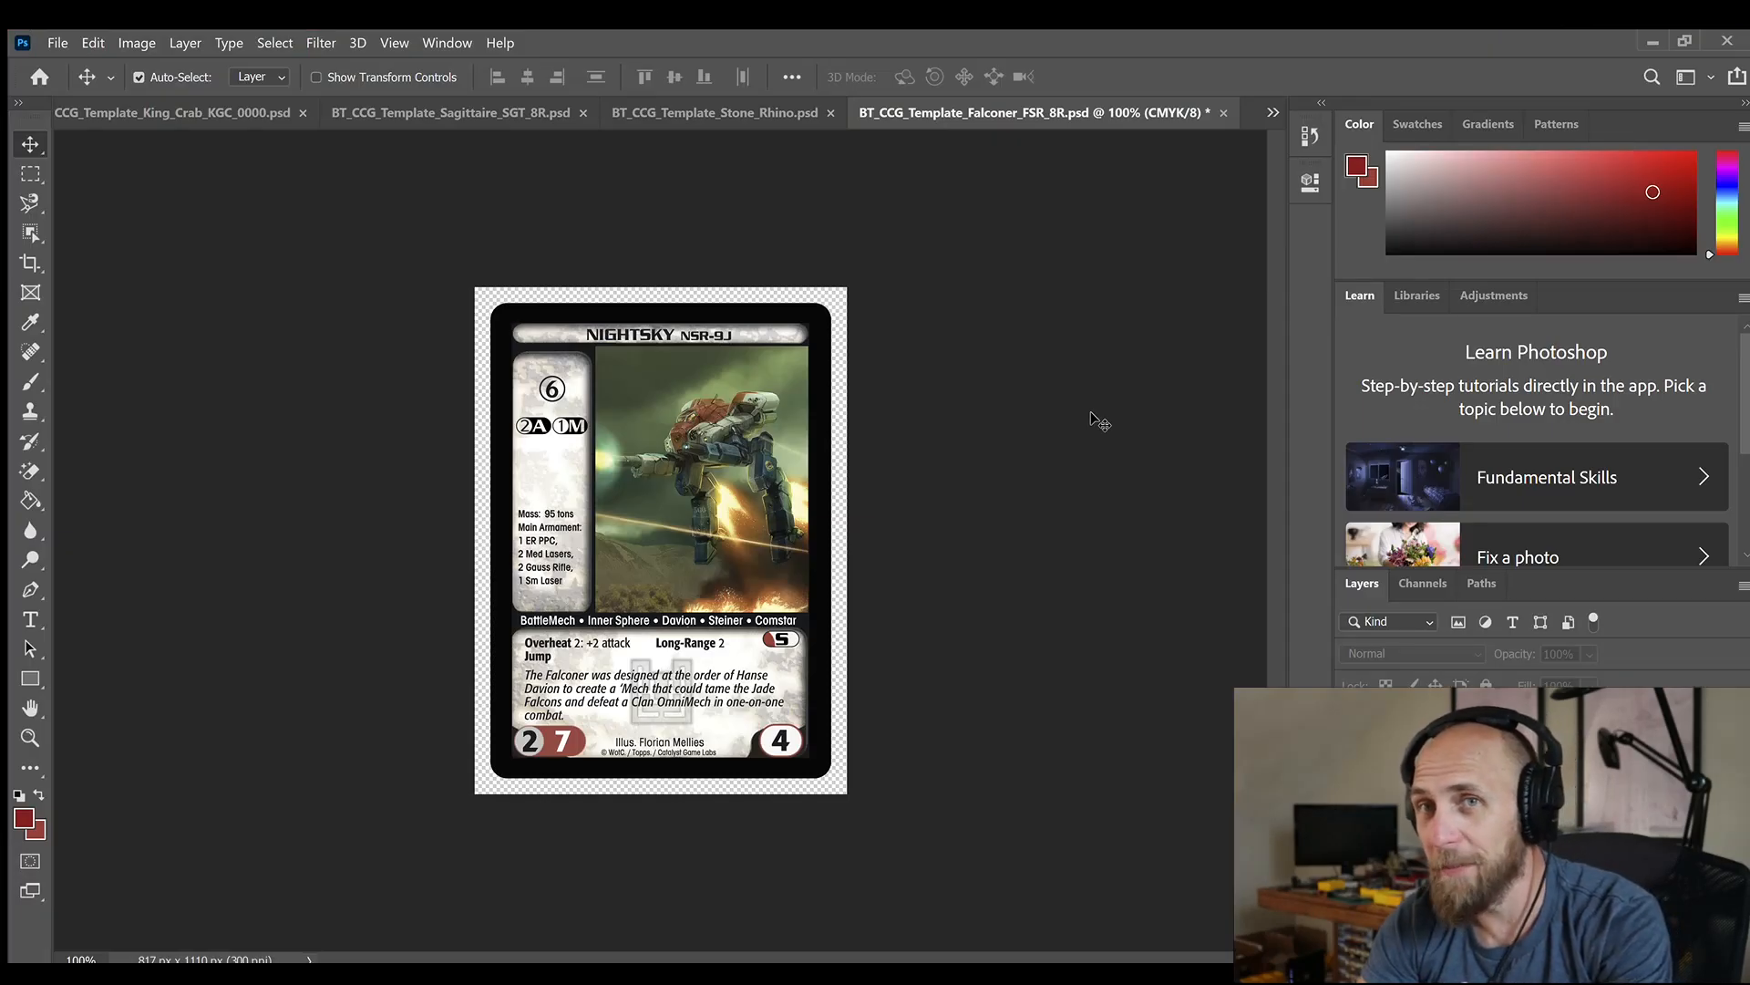
In the Photoshop card template, delete the green mech artwork layer and set the card's attack value to 7
click(645, 359)
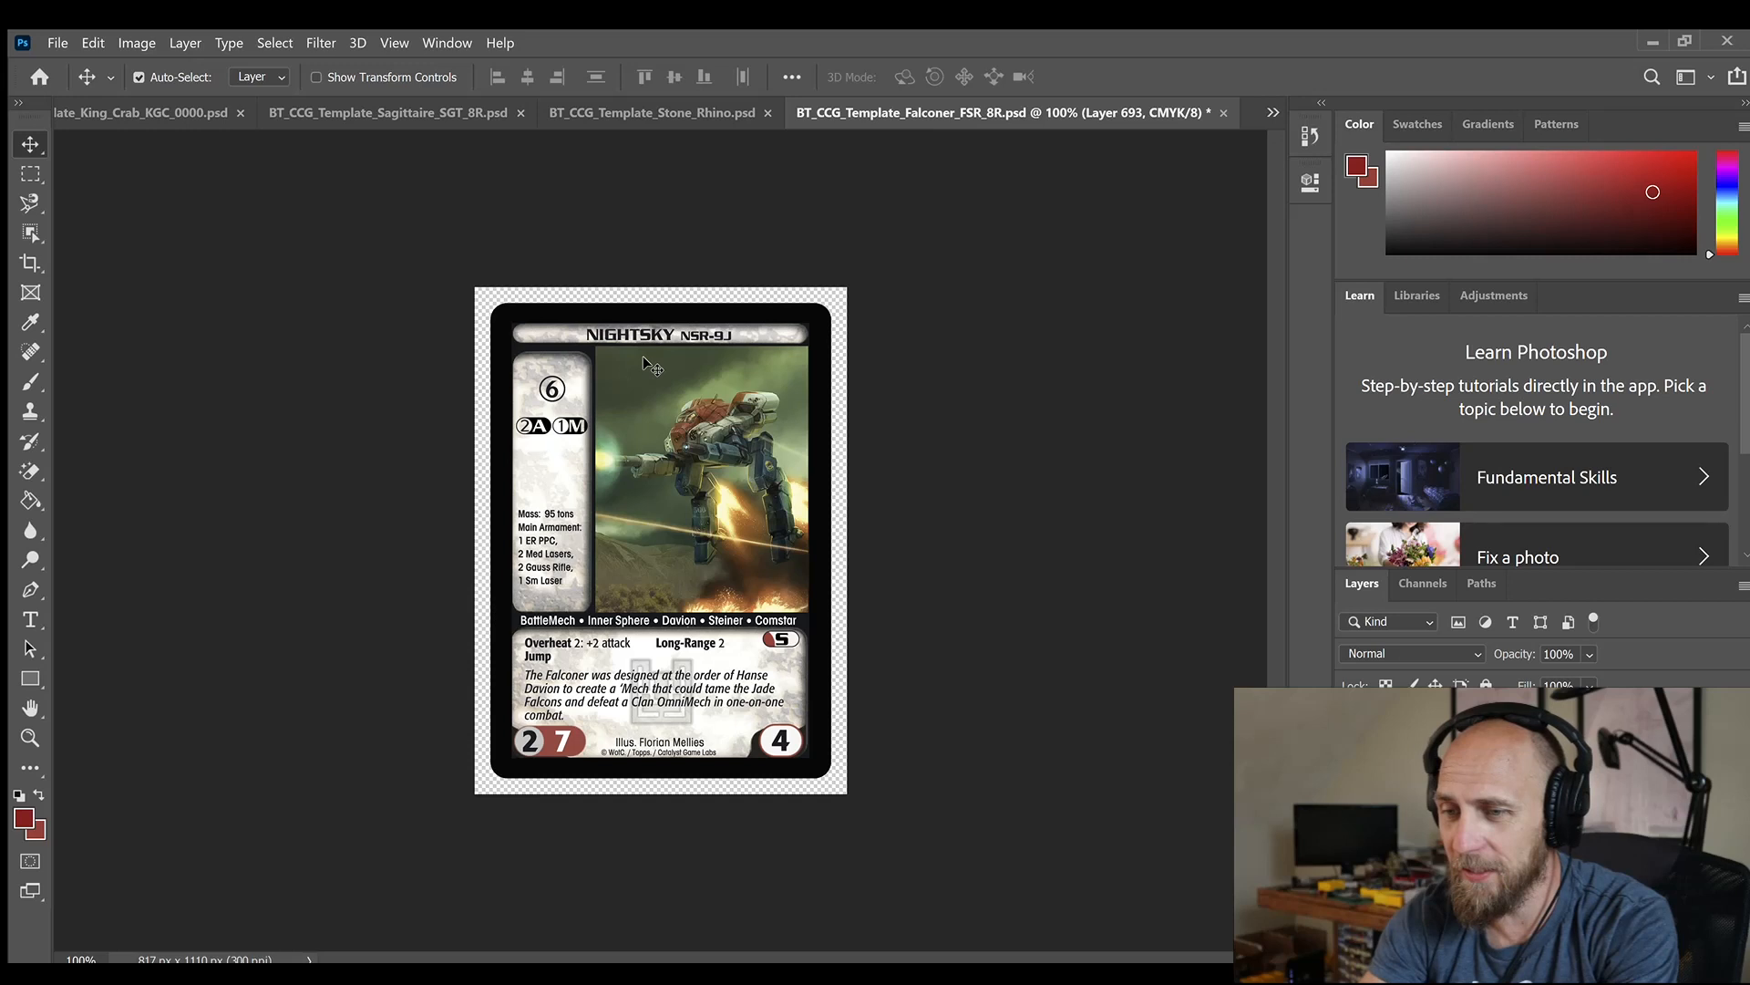
click(200, 328)
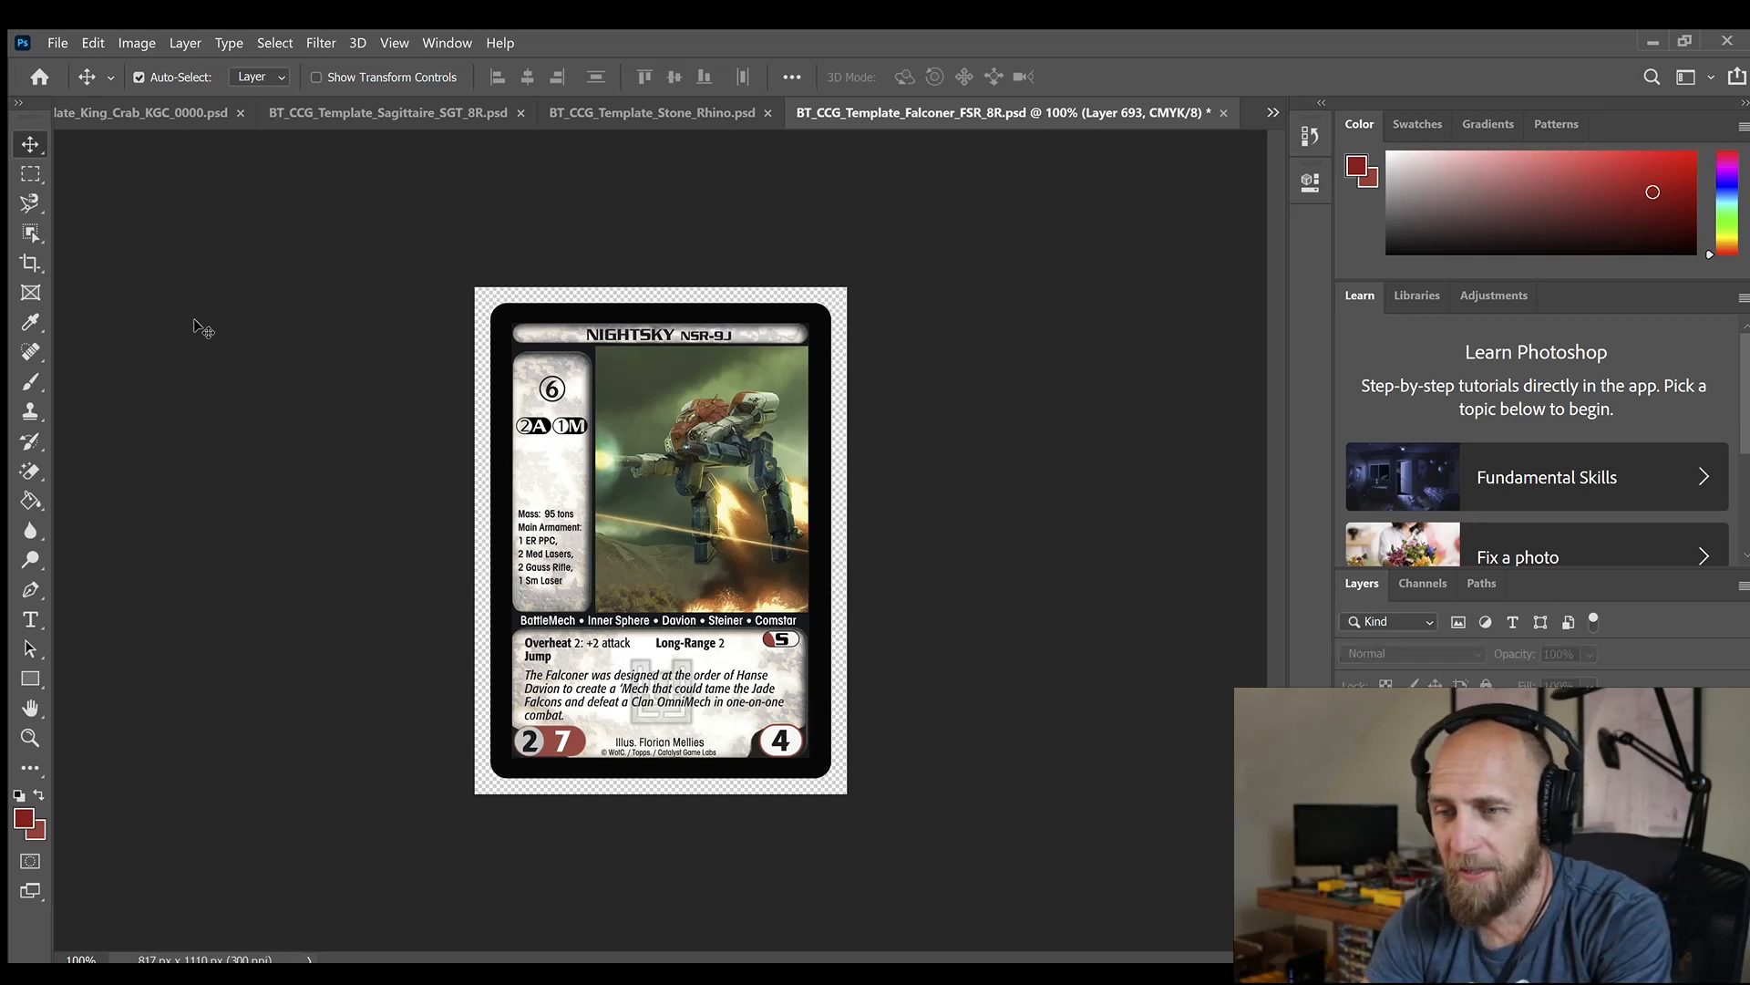
click(707, 406)
key(Delete)
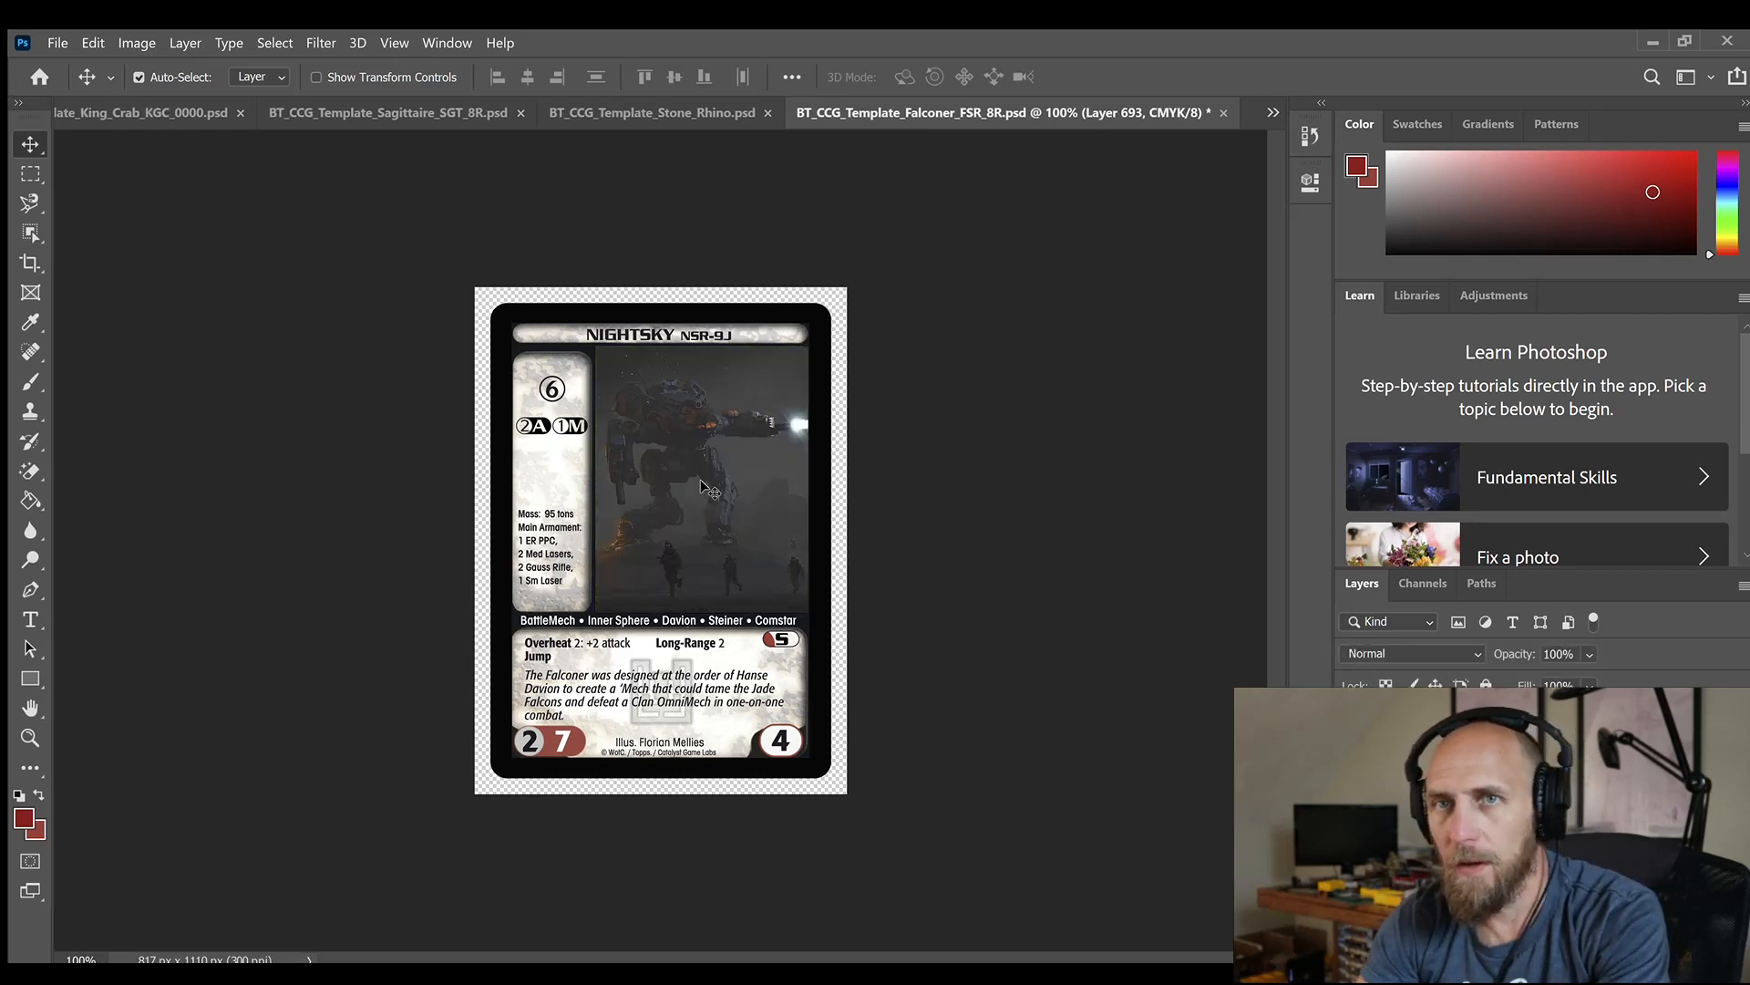
double_click(784, 740)
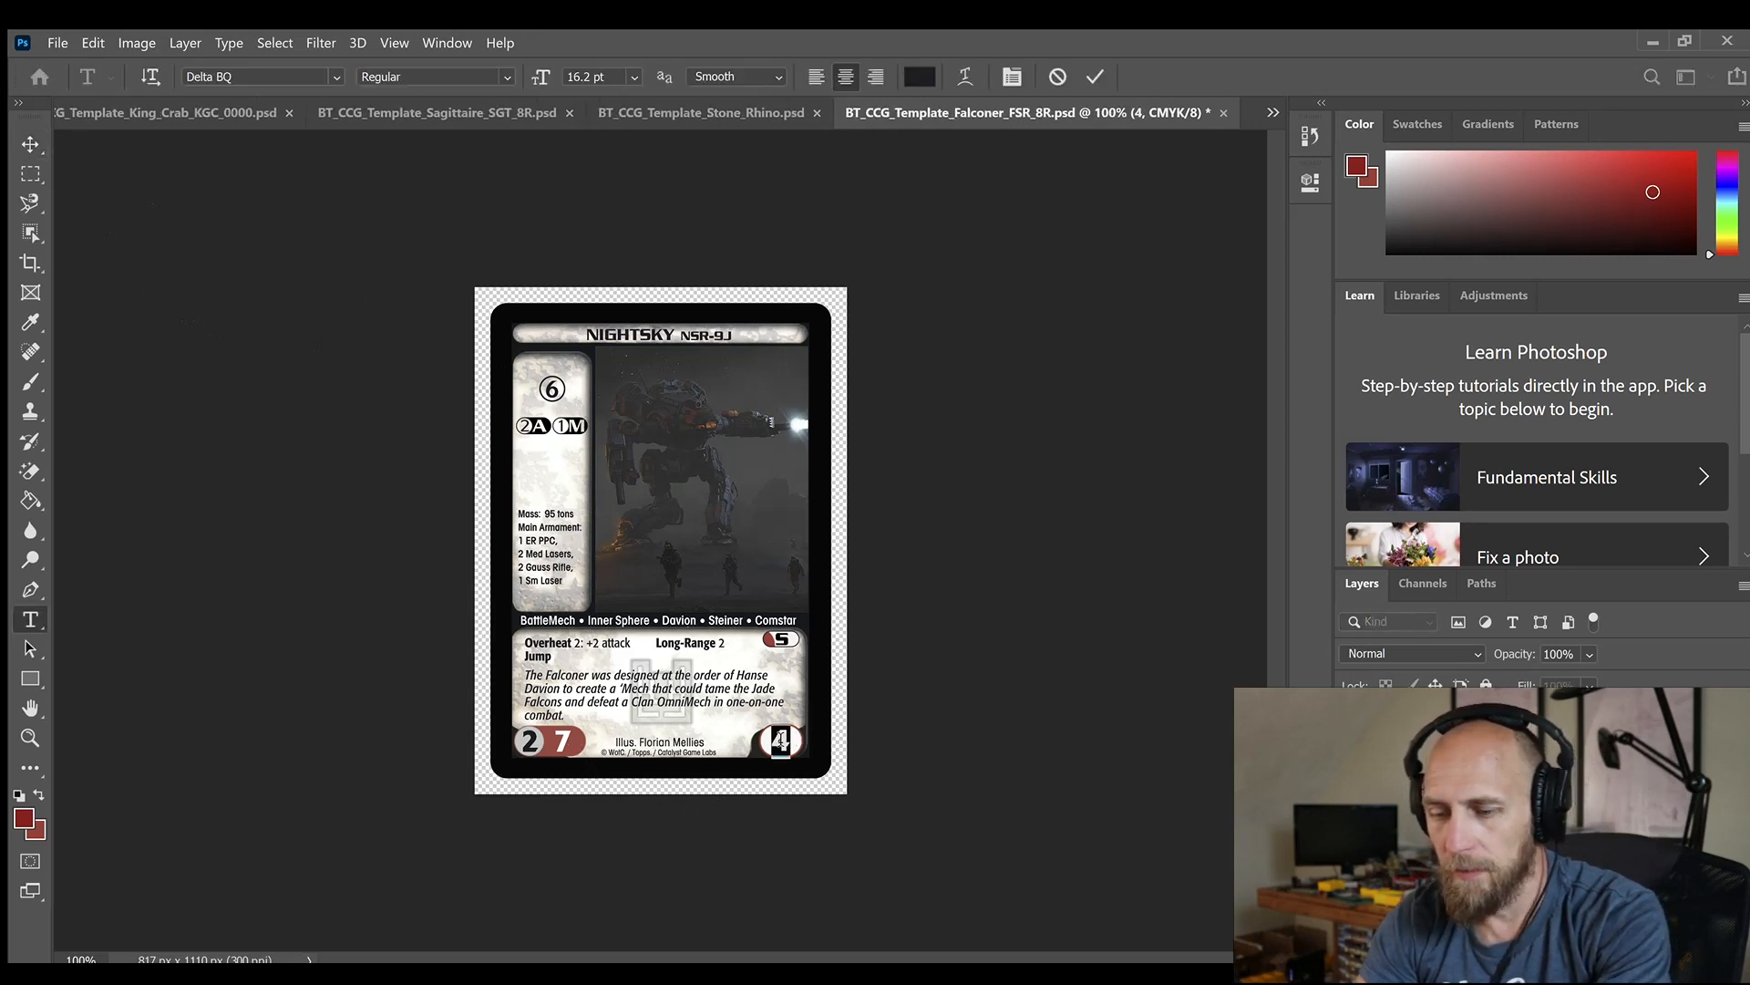
text(7)
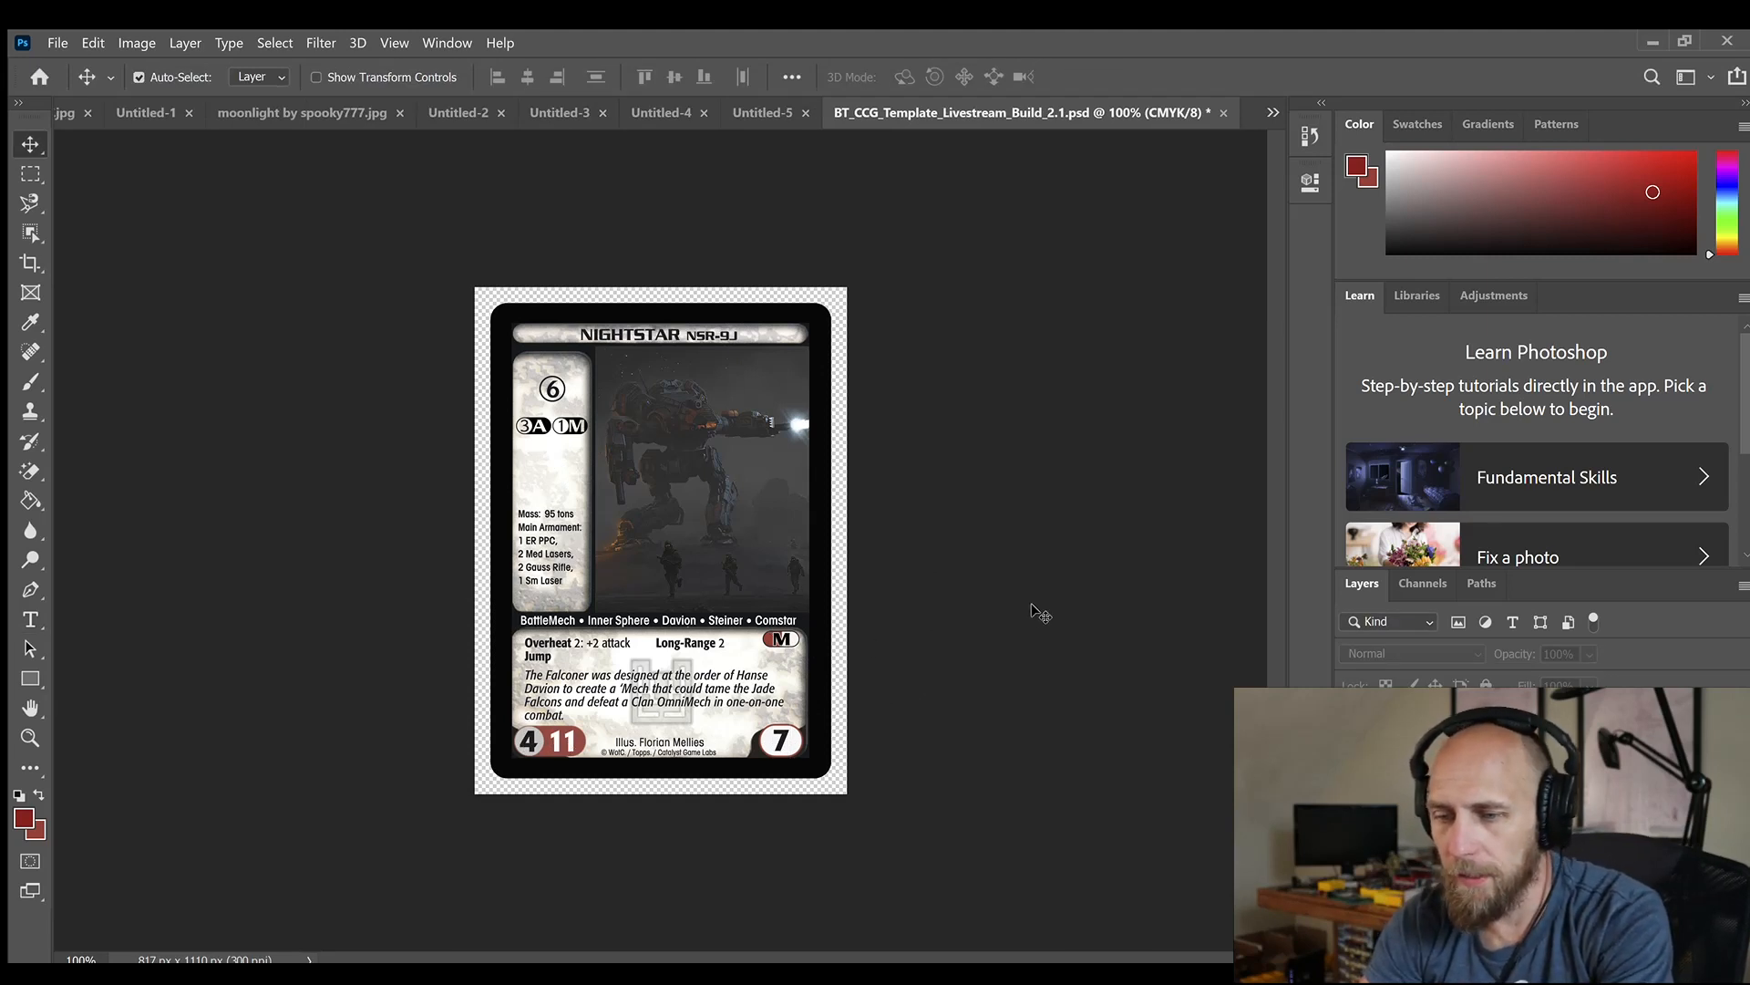
Set the Long-Range value in the card's ability text to 3
double_click(593, 691)
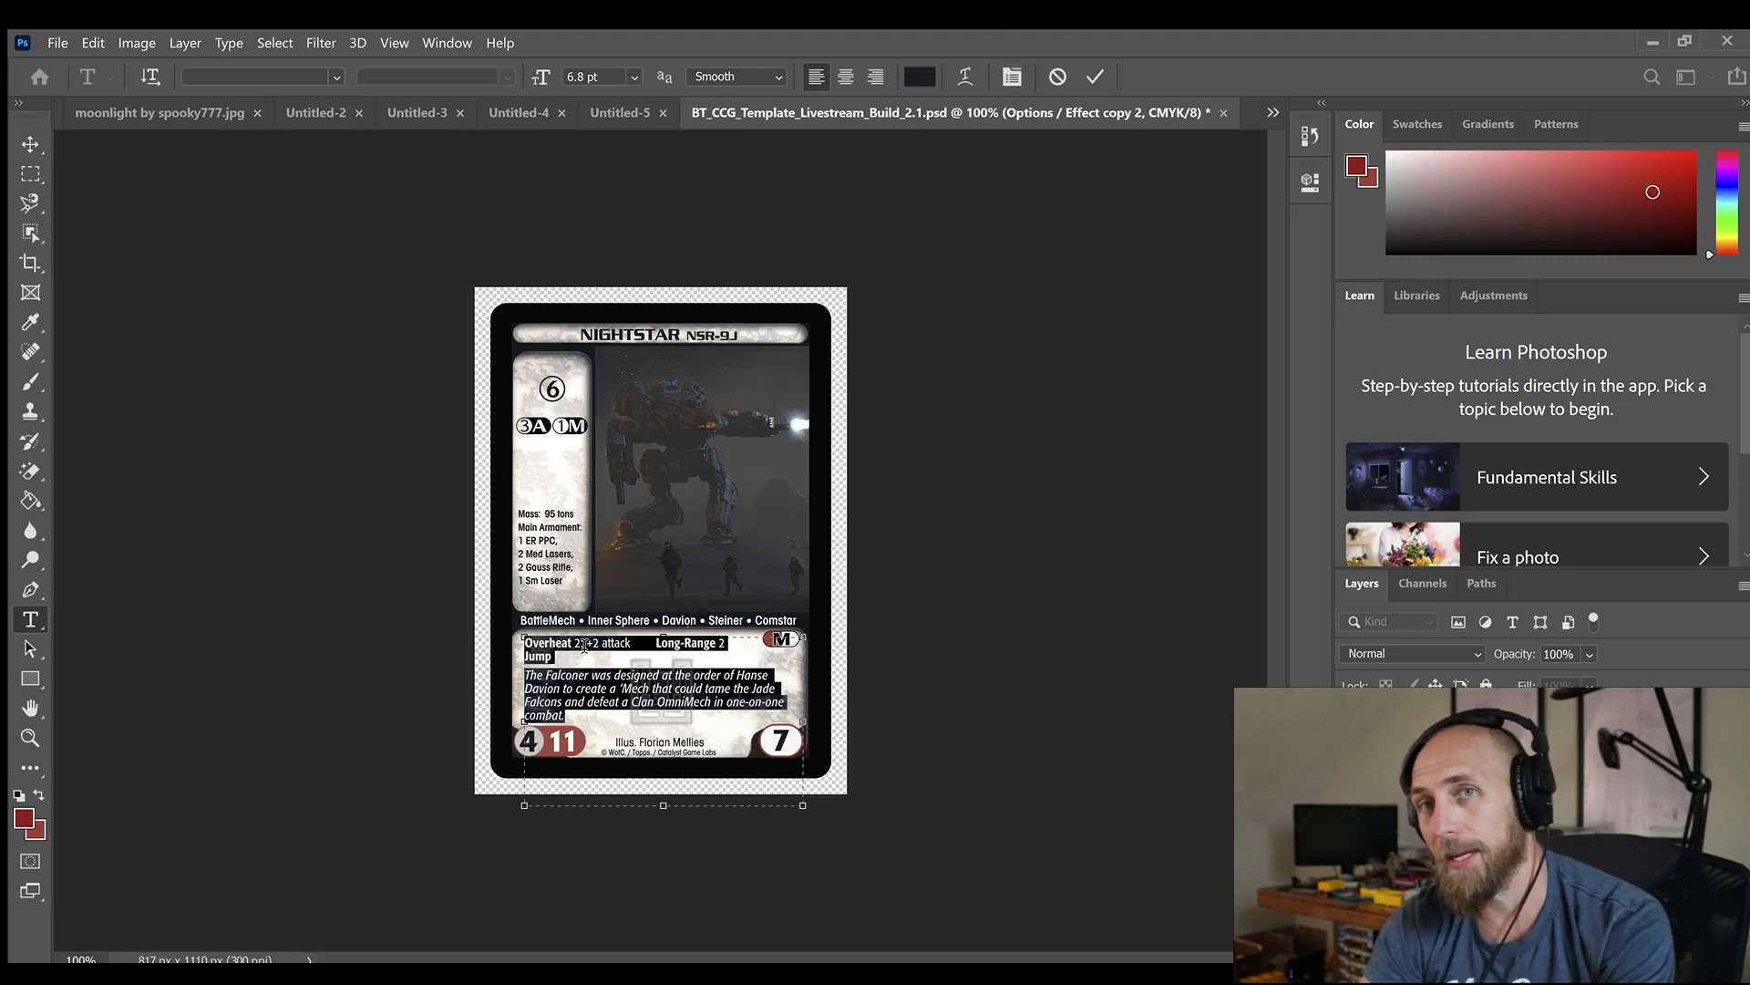
click(723, 646)
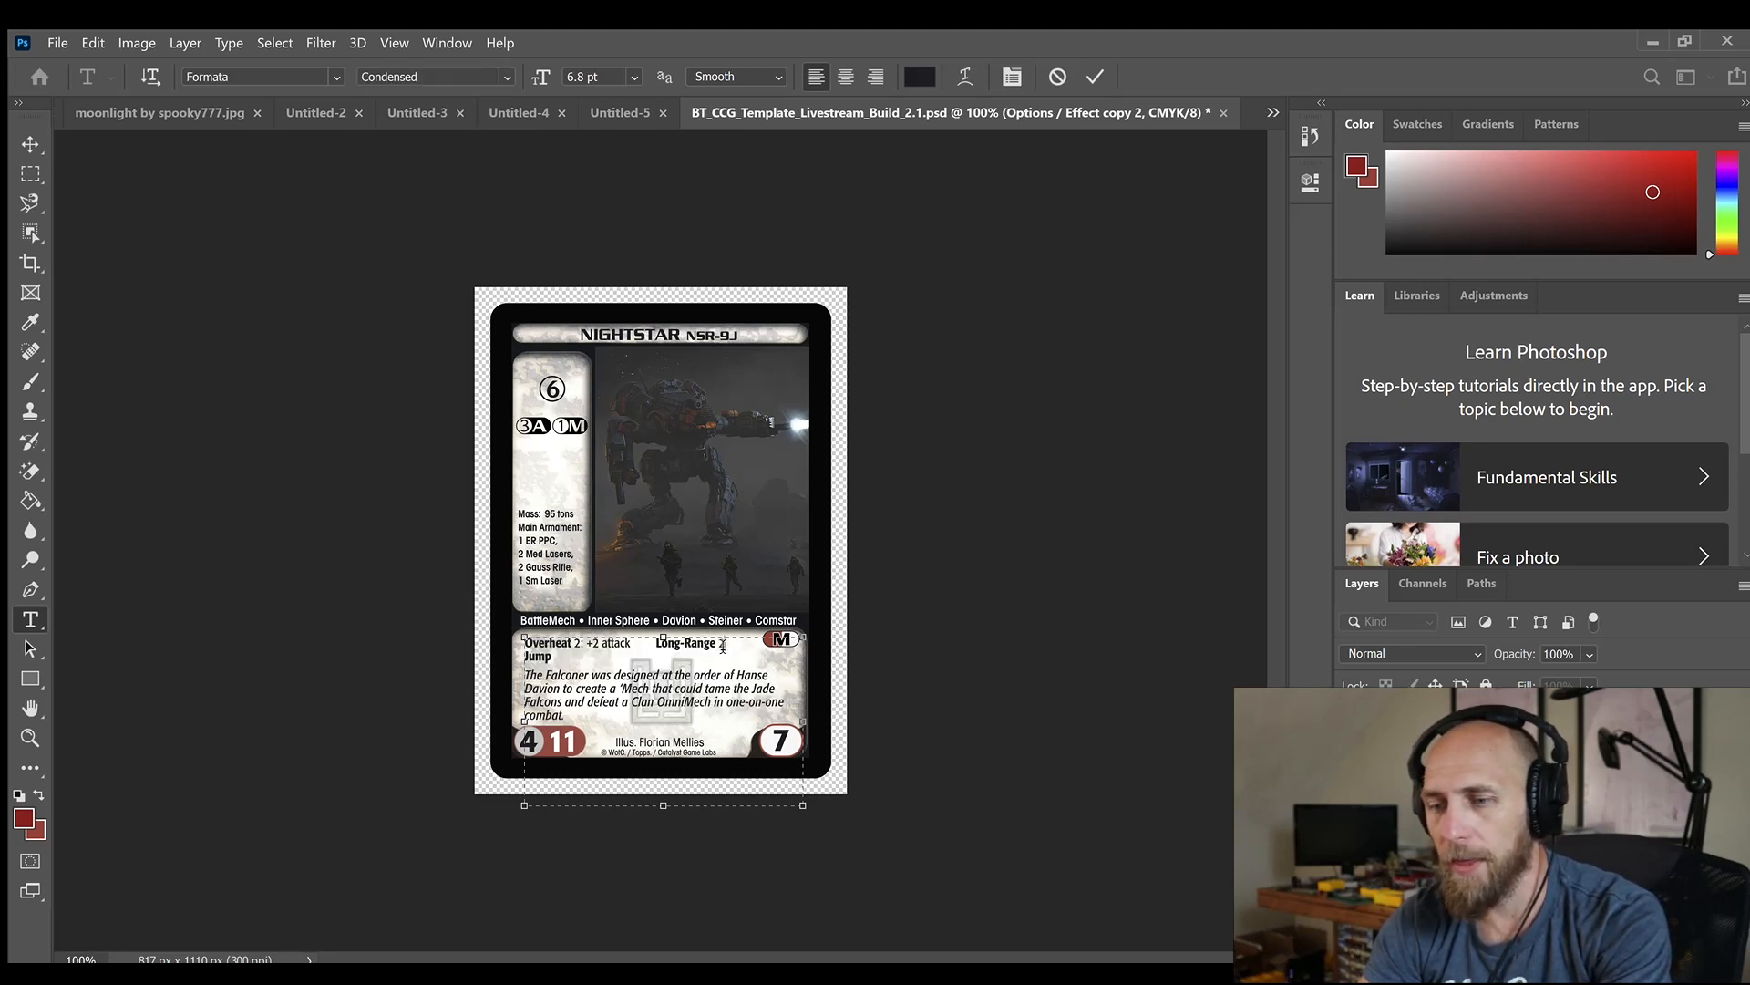
key(BackSpace)
text(1)
key(alt+Tab)
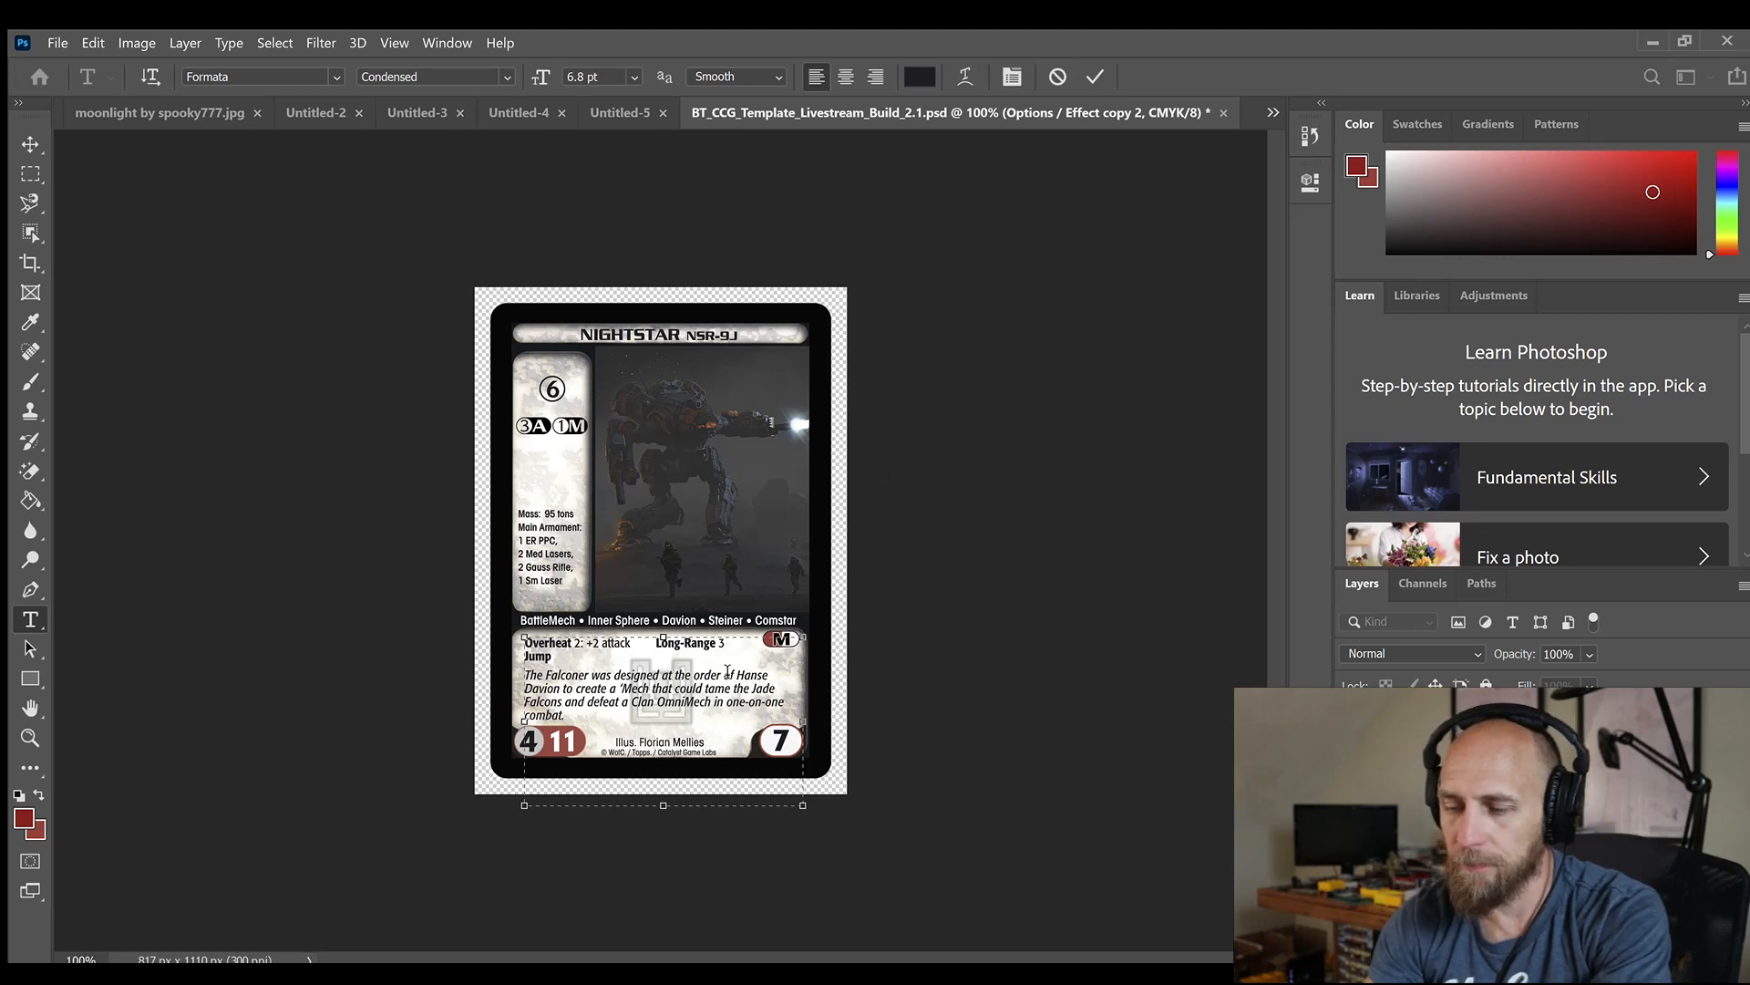
Remove the "Overheat 2: +2 attack" ability from the card text so the line starts with Long-Range
key(ctrl+BackSpace)
key(ctrl+BackSpace)
key(BackSpace)
key(BackSpace)
key(BackSpace)
key(BackSpace)
key(BackSpace)
key(BackSpace)
key(BackSpace)
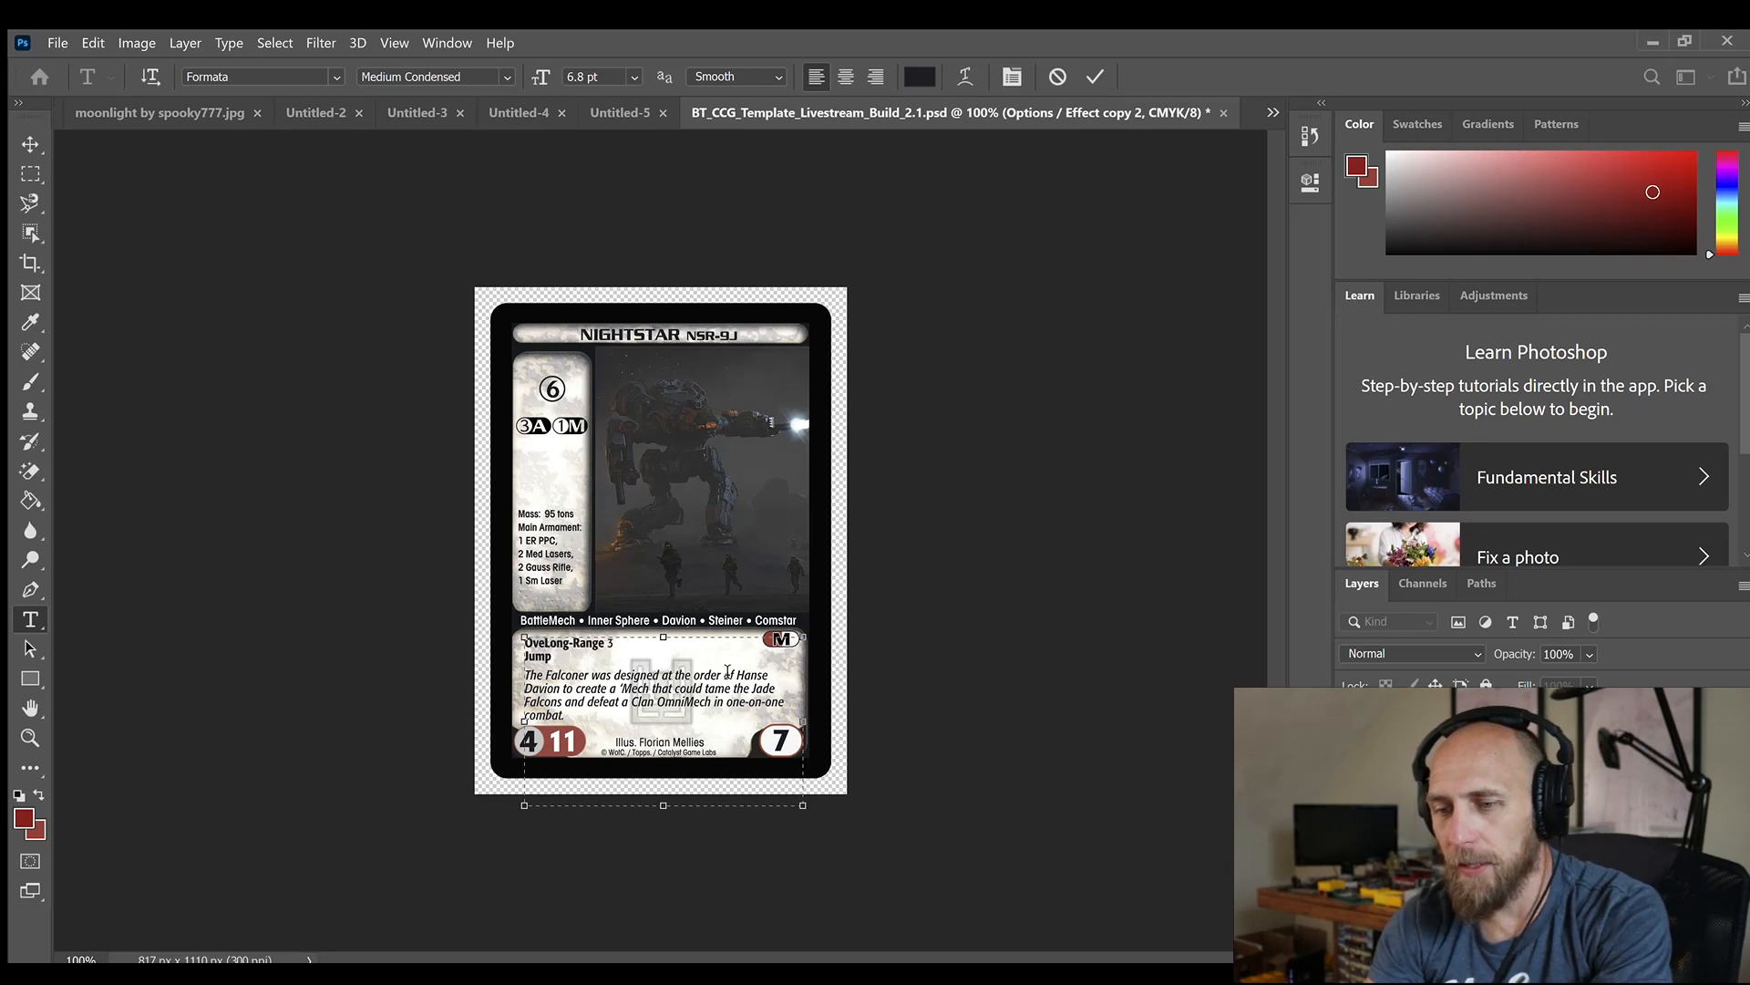
key(BackSpace)
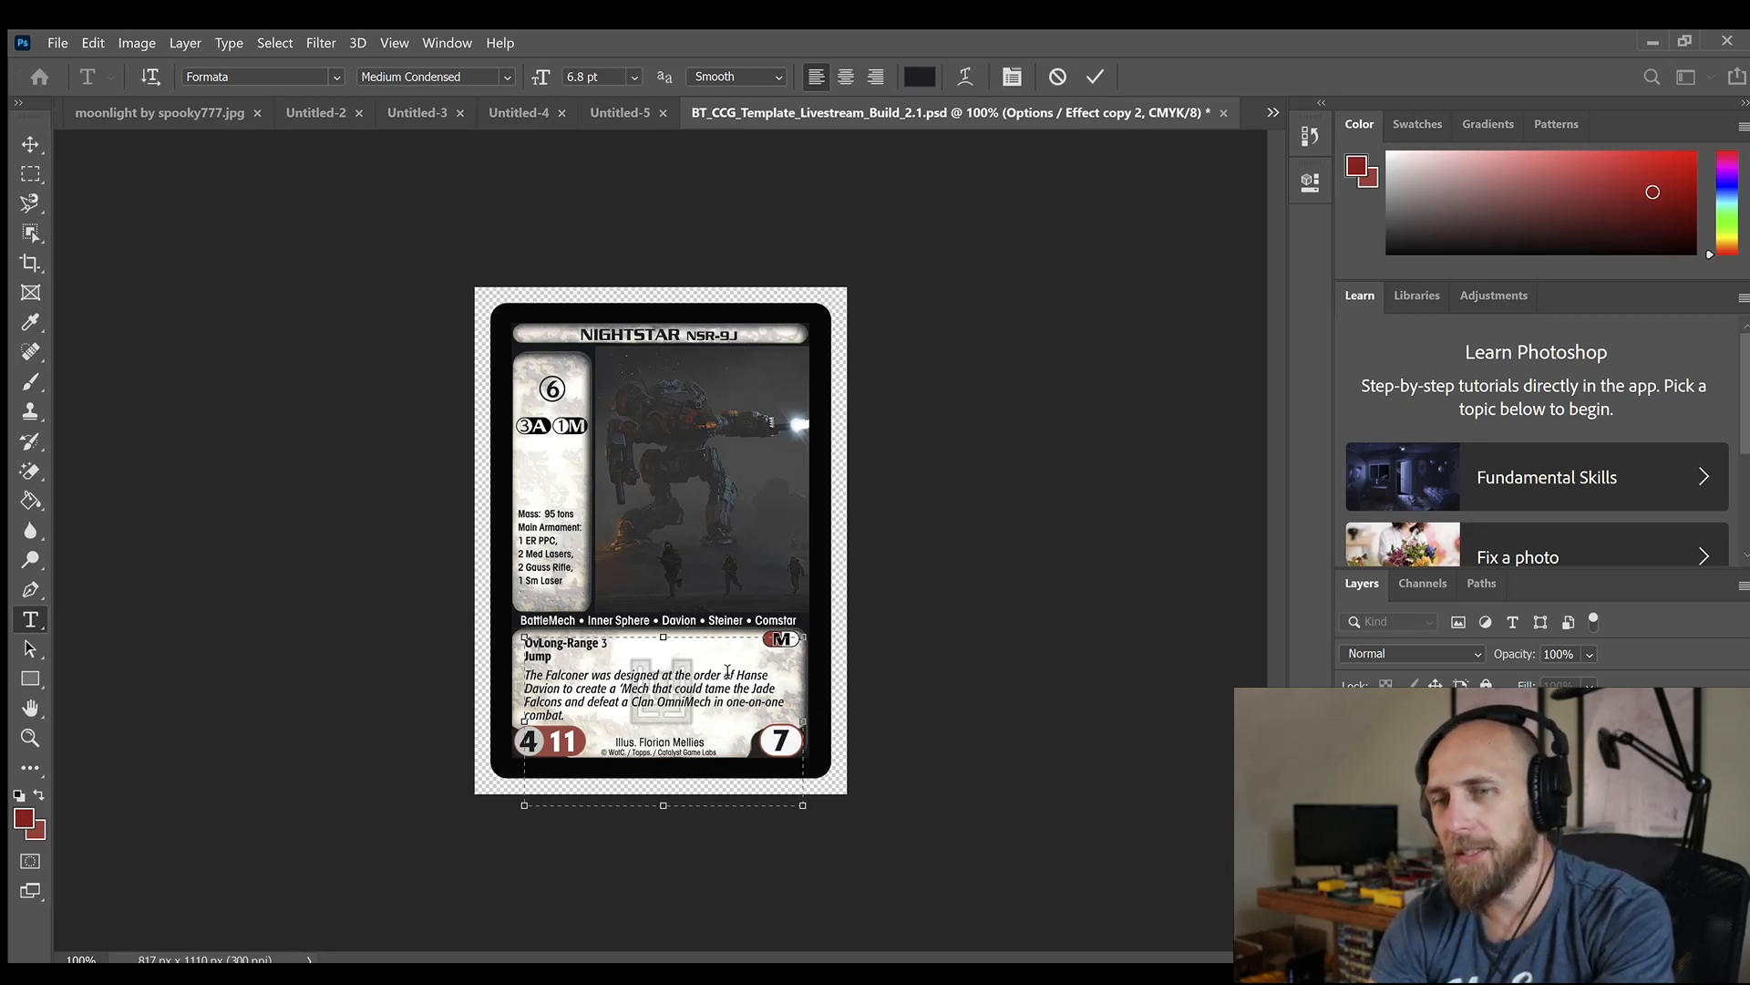
key(BackSpace)
key(BackSpace)
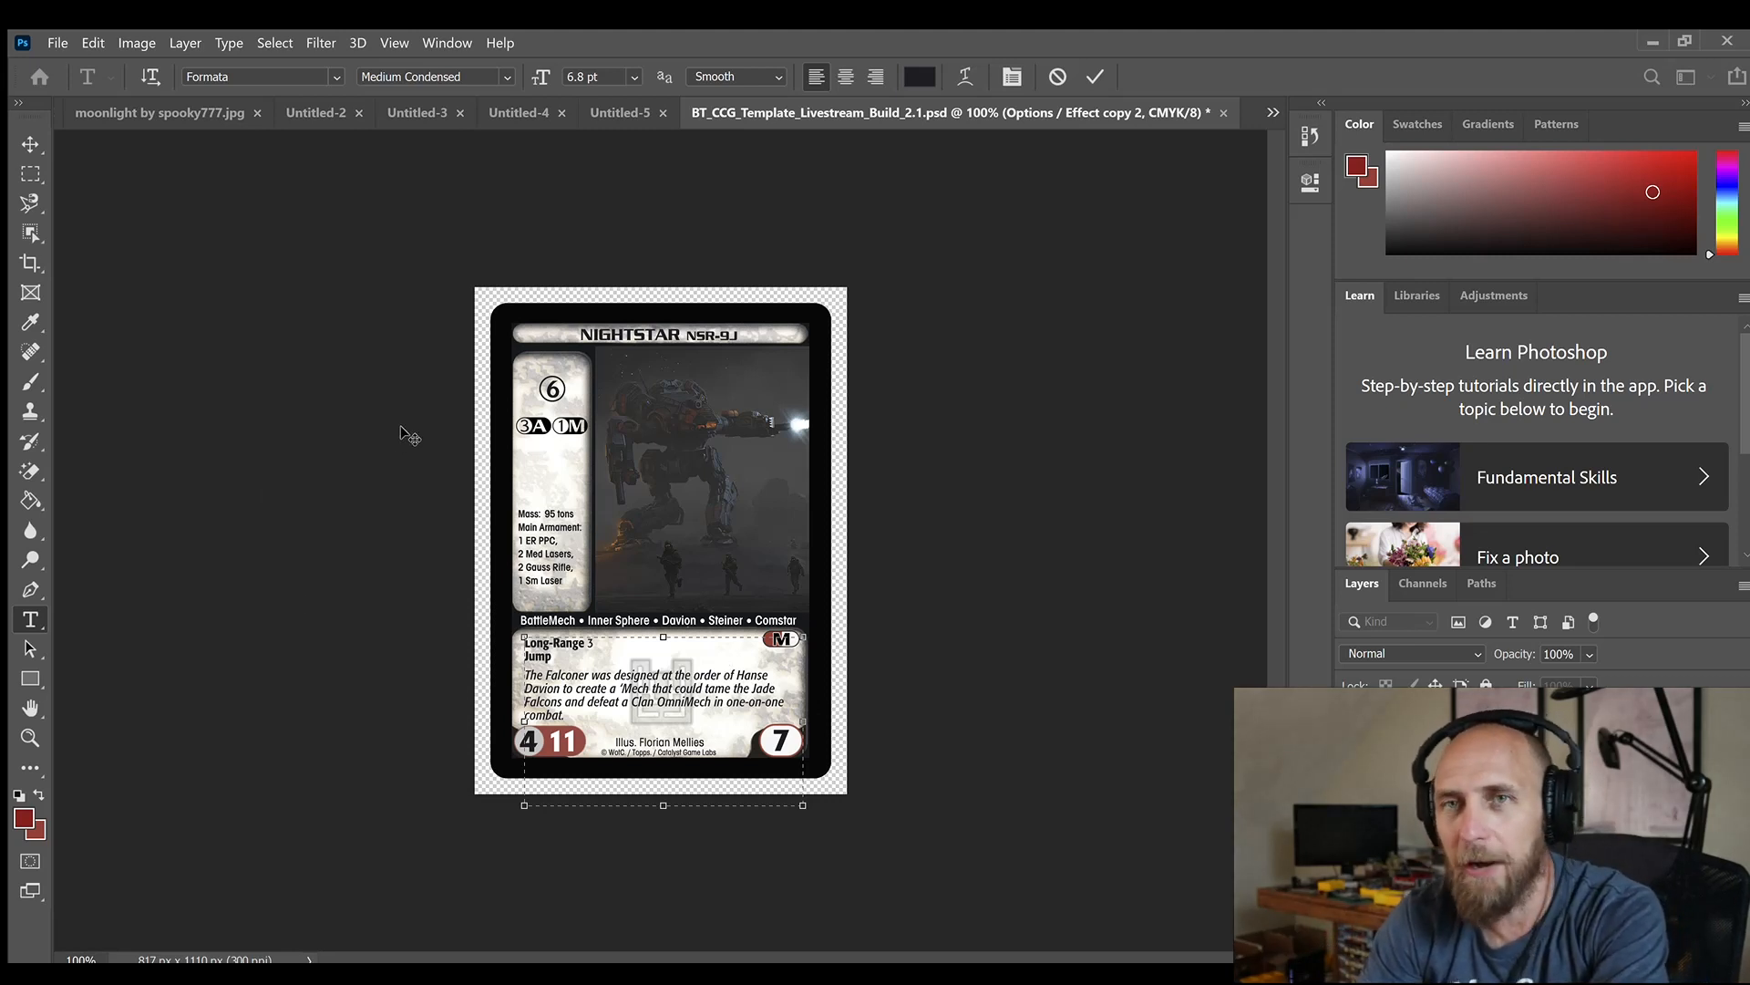
click(1026, 649)
key(v)
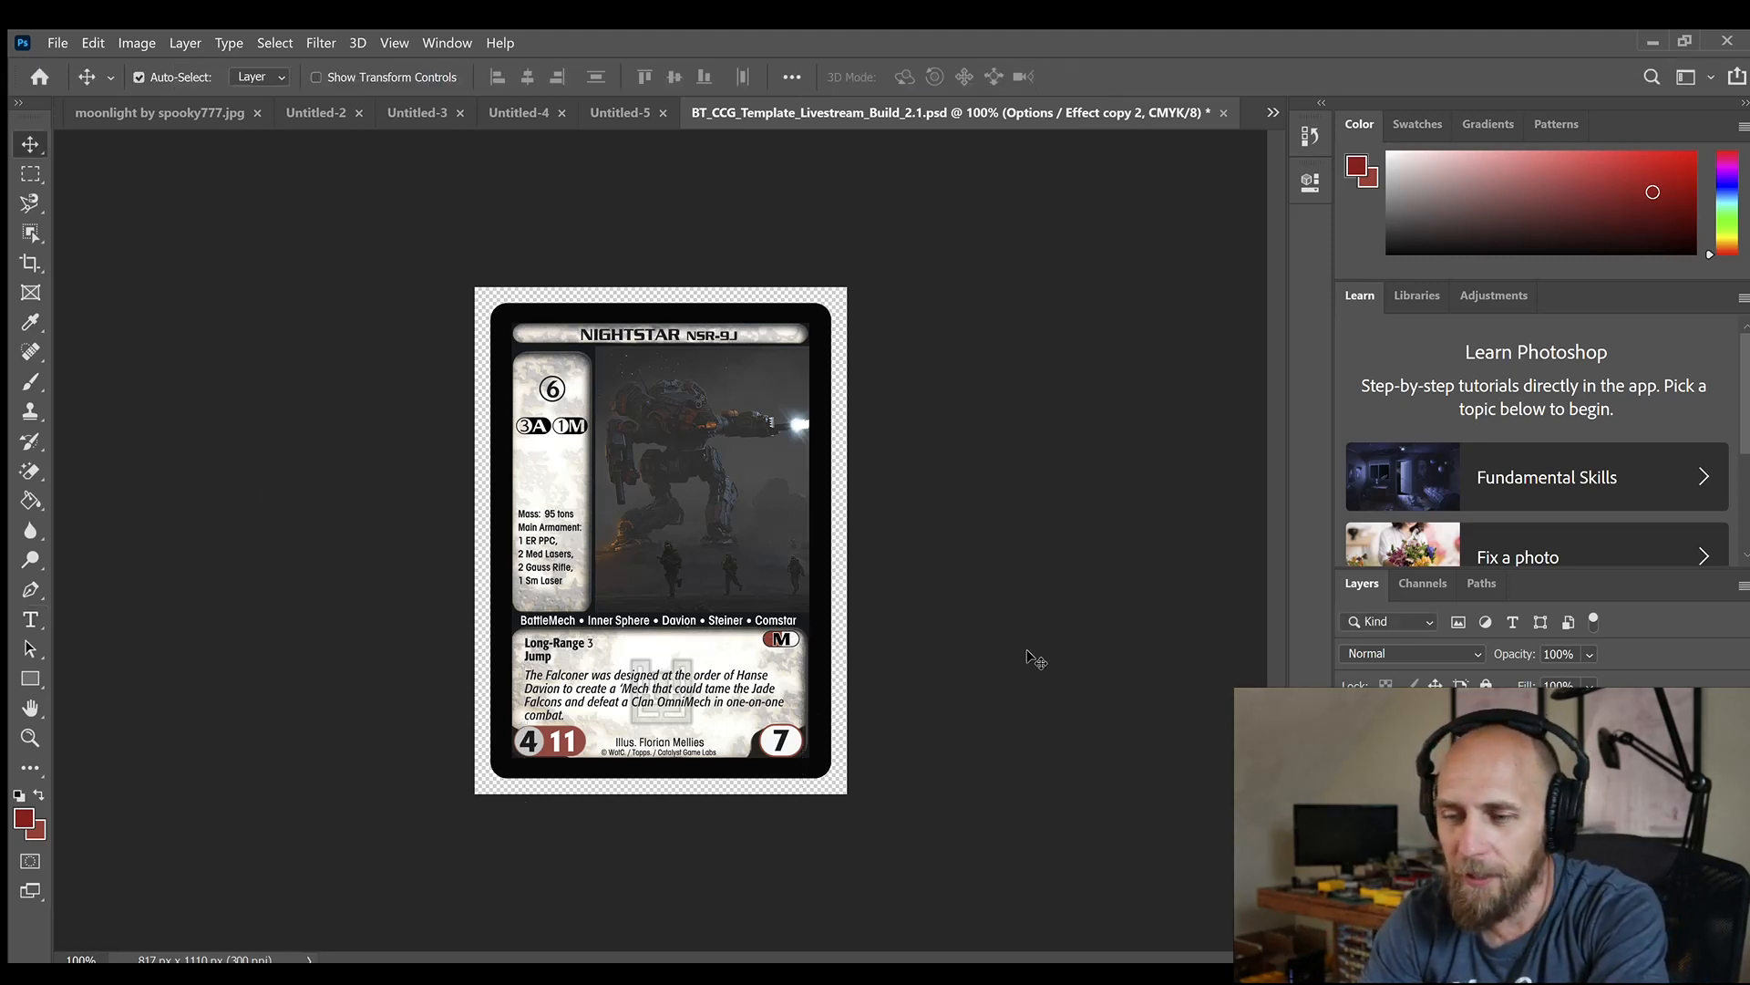
Delete the Jump line from the card's ability text and commit the text edit
double_click(552, 656)
click(553, 657)
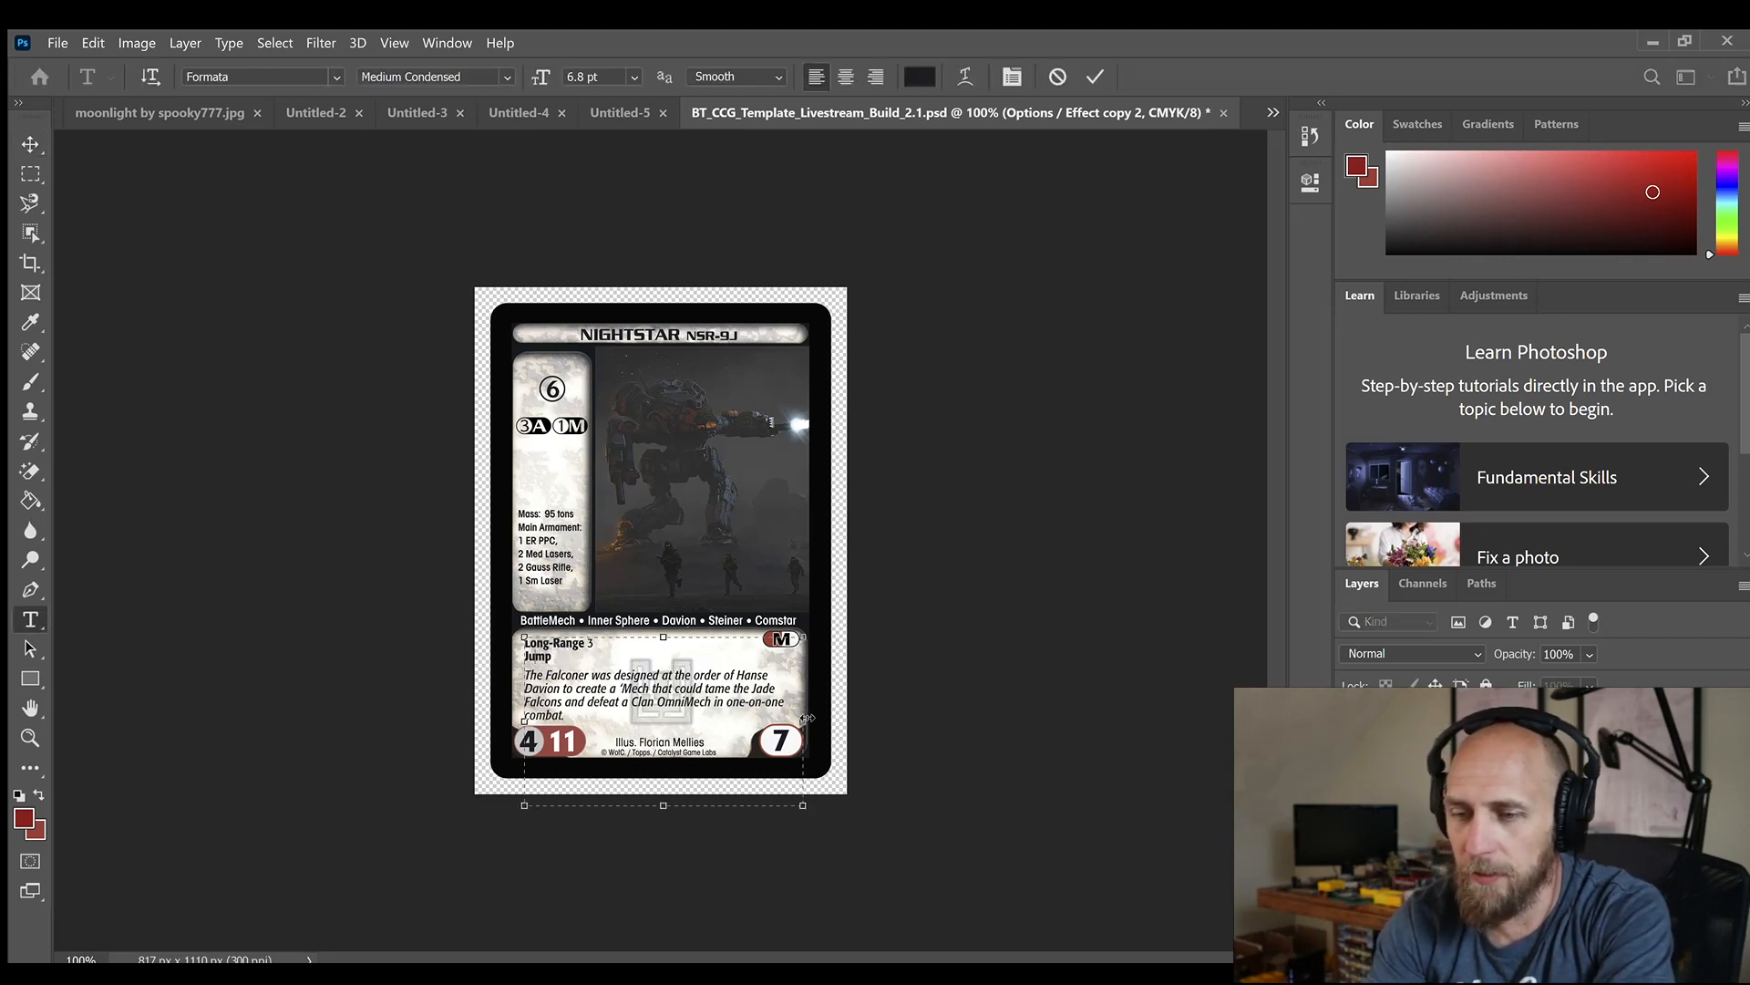
key(BackSpace)
key(BackSpace)
key(BackSpace)
key(BackSpace)
key(BackSpace)
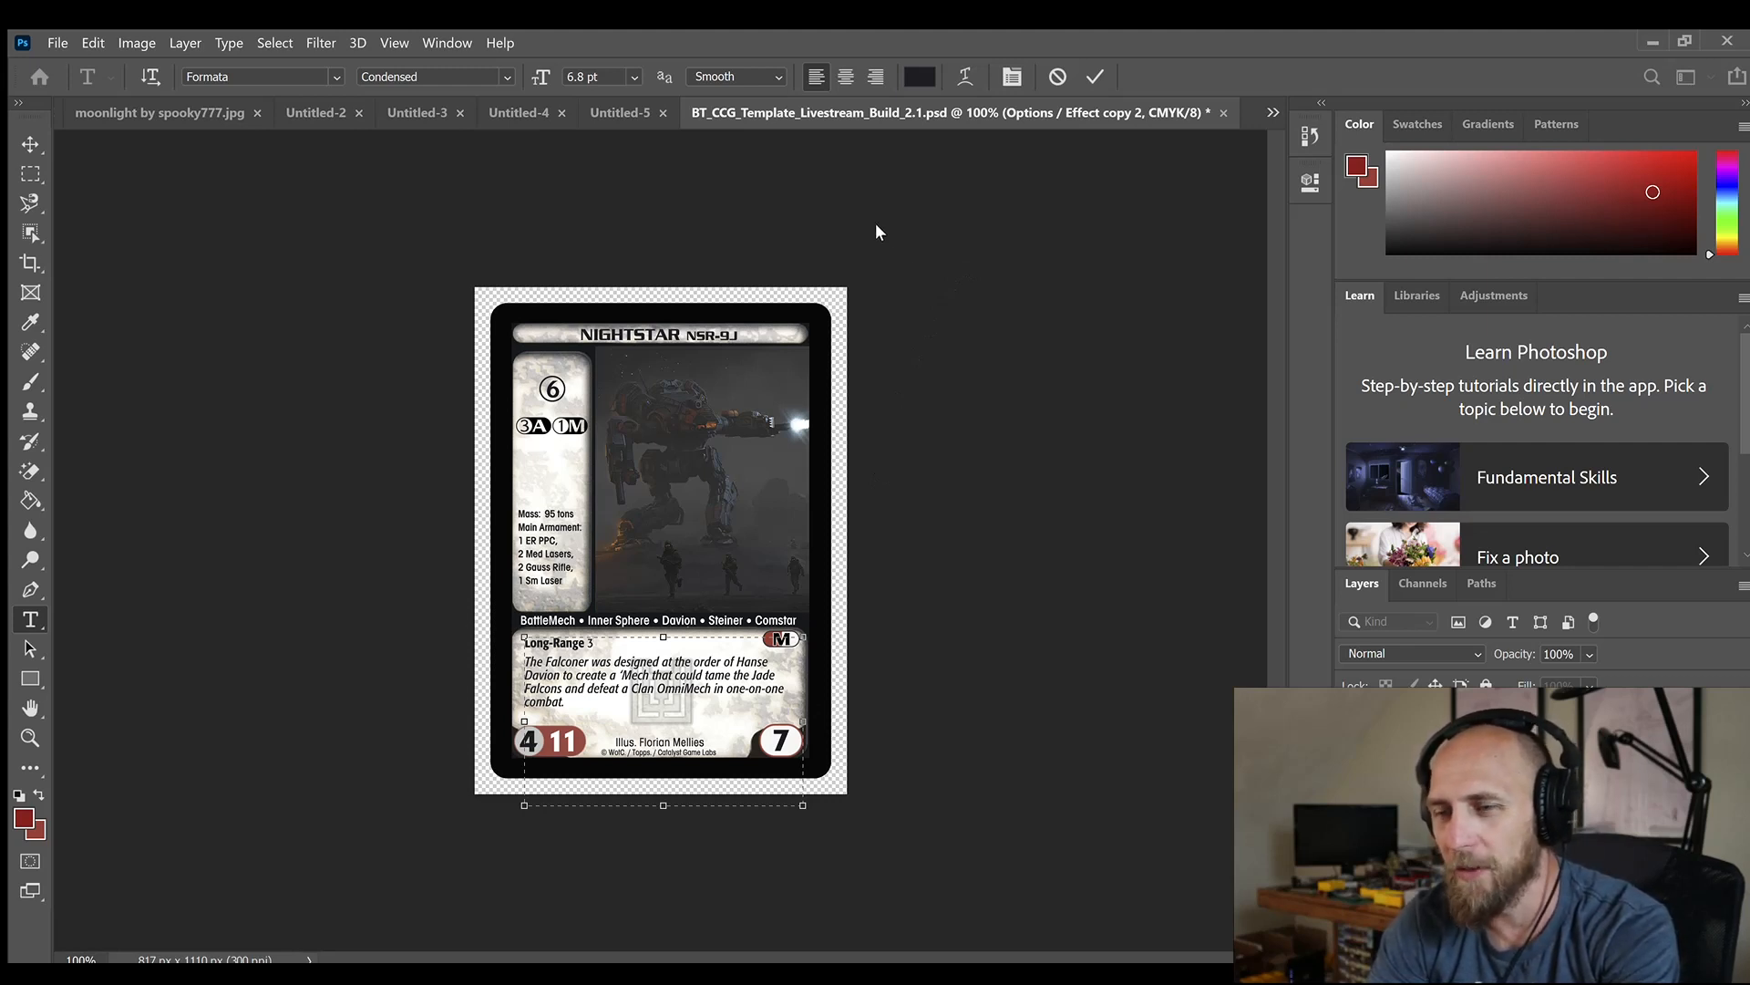
key(ctrl+Return)
key(v)
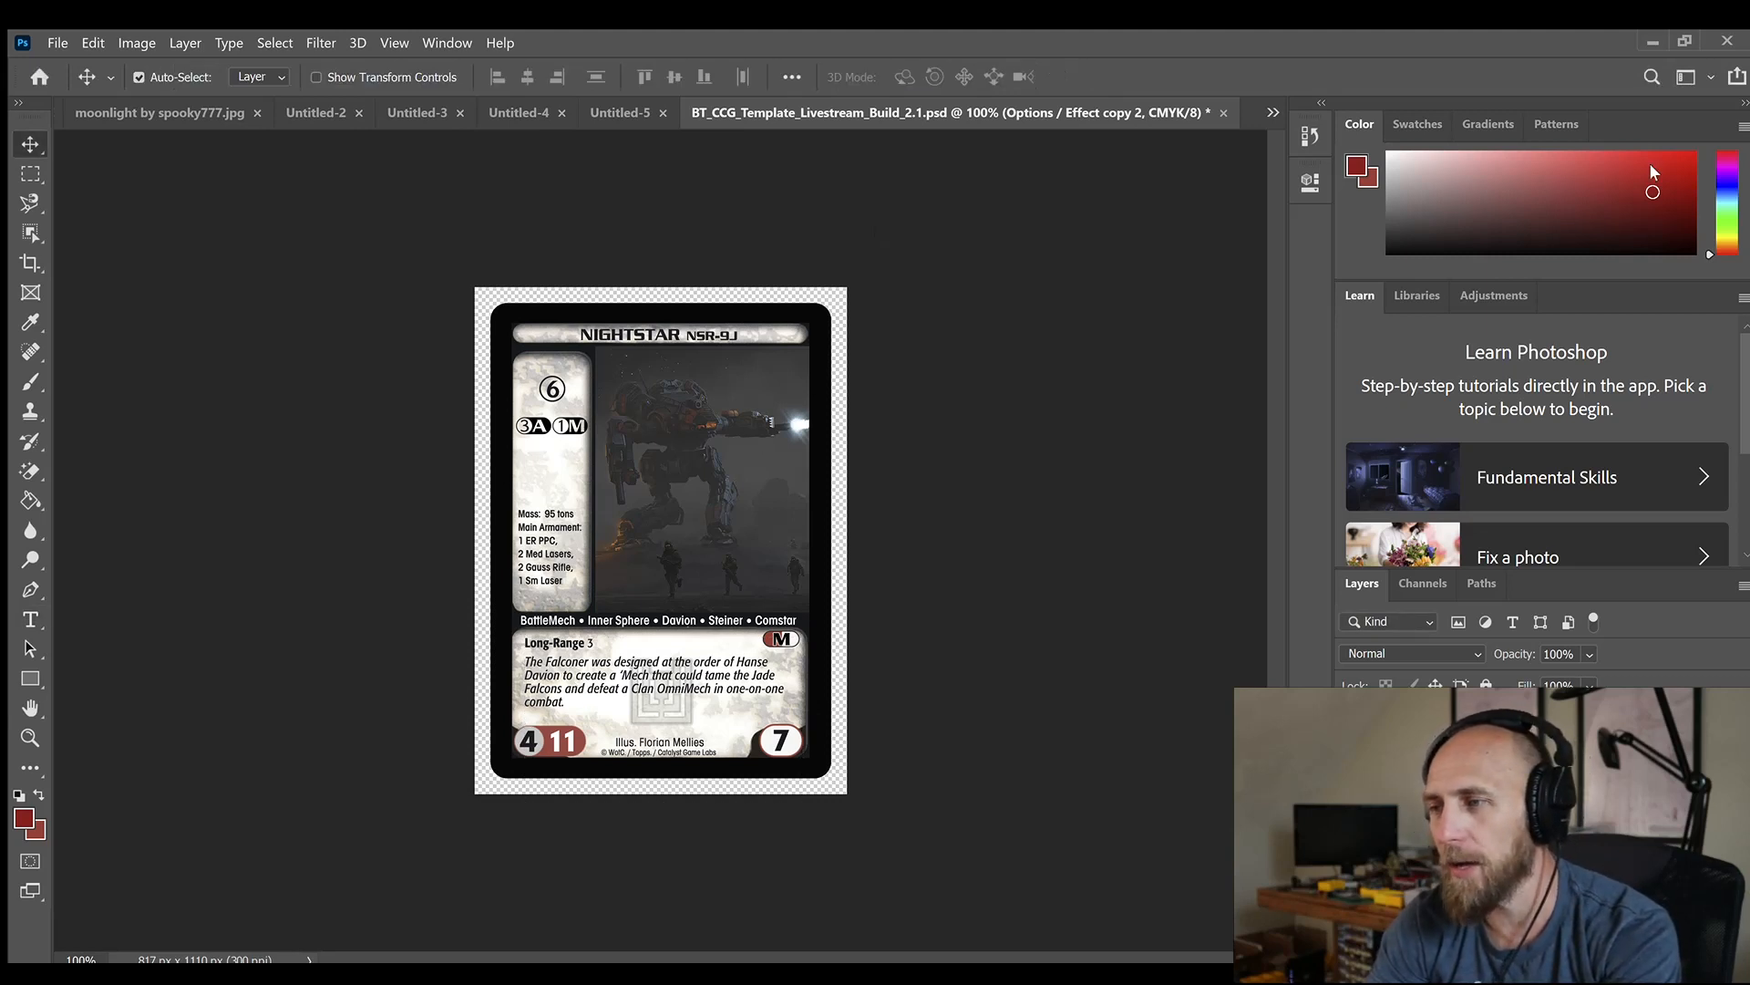
Switch to the Nightstar page on the Sarna wiki and read the mech's description and production history
key(alt+Tab)
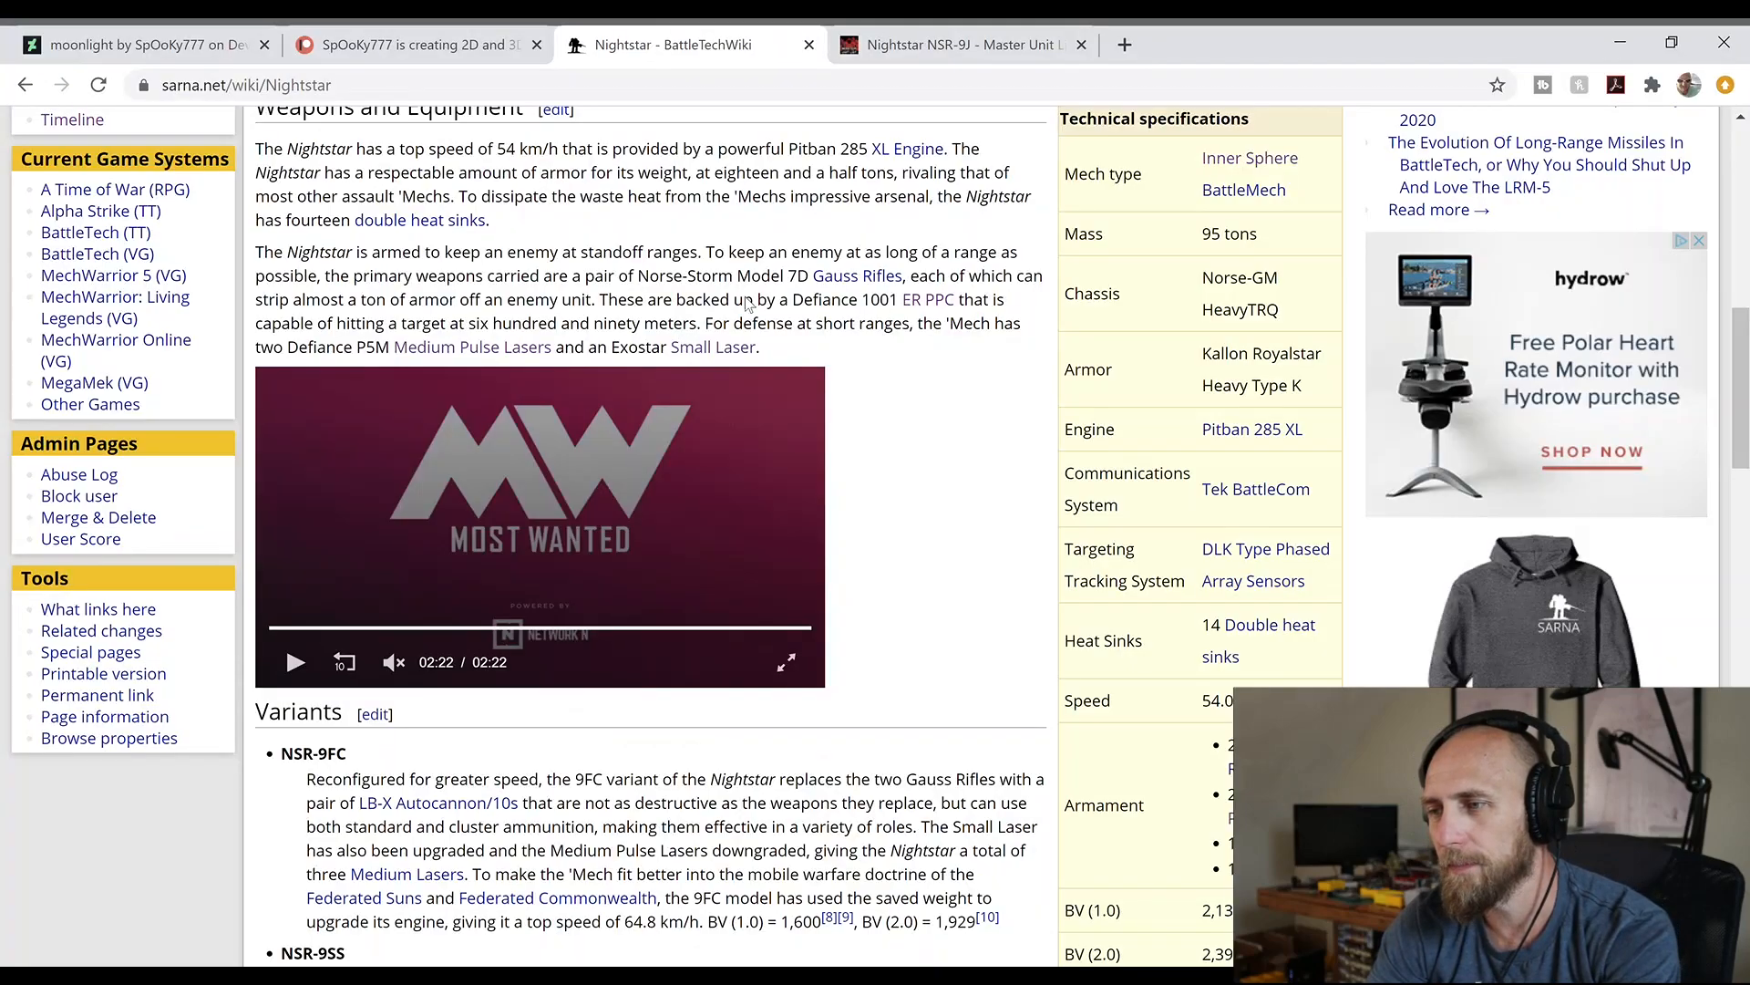
scroll(1593, 351, up, 8)
scroll(1594, 351, down, 2)
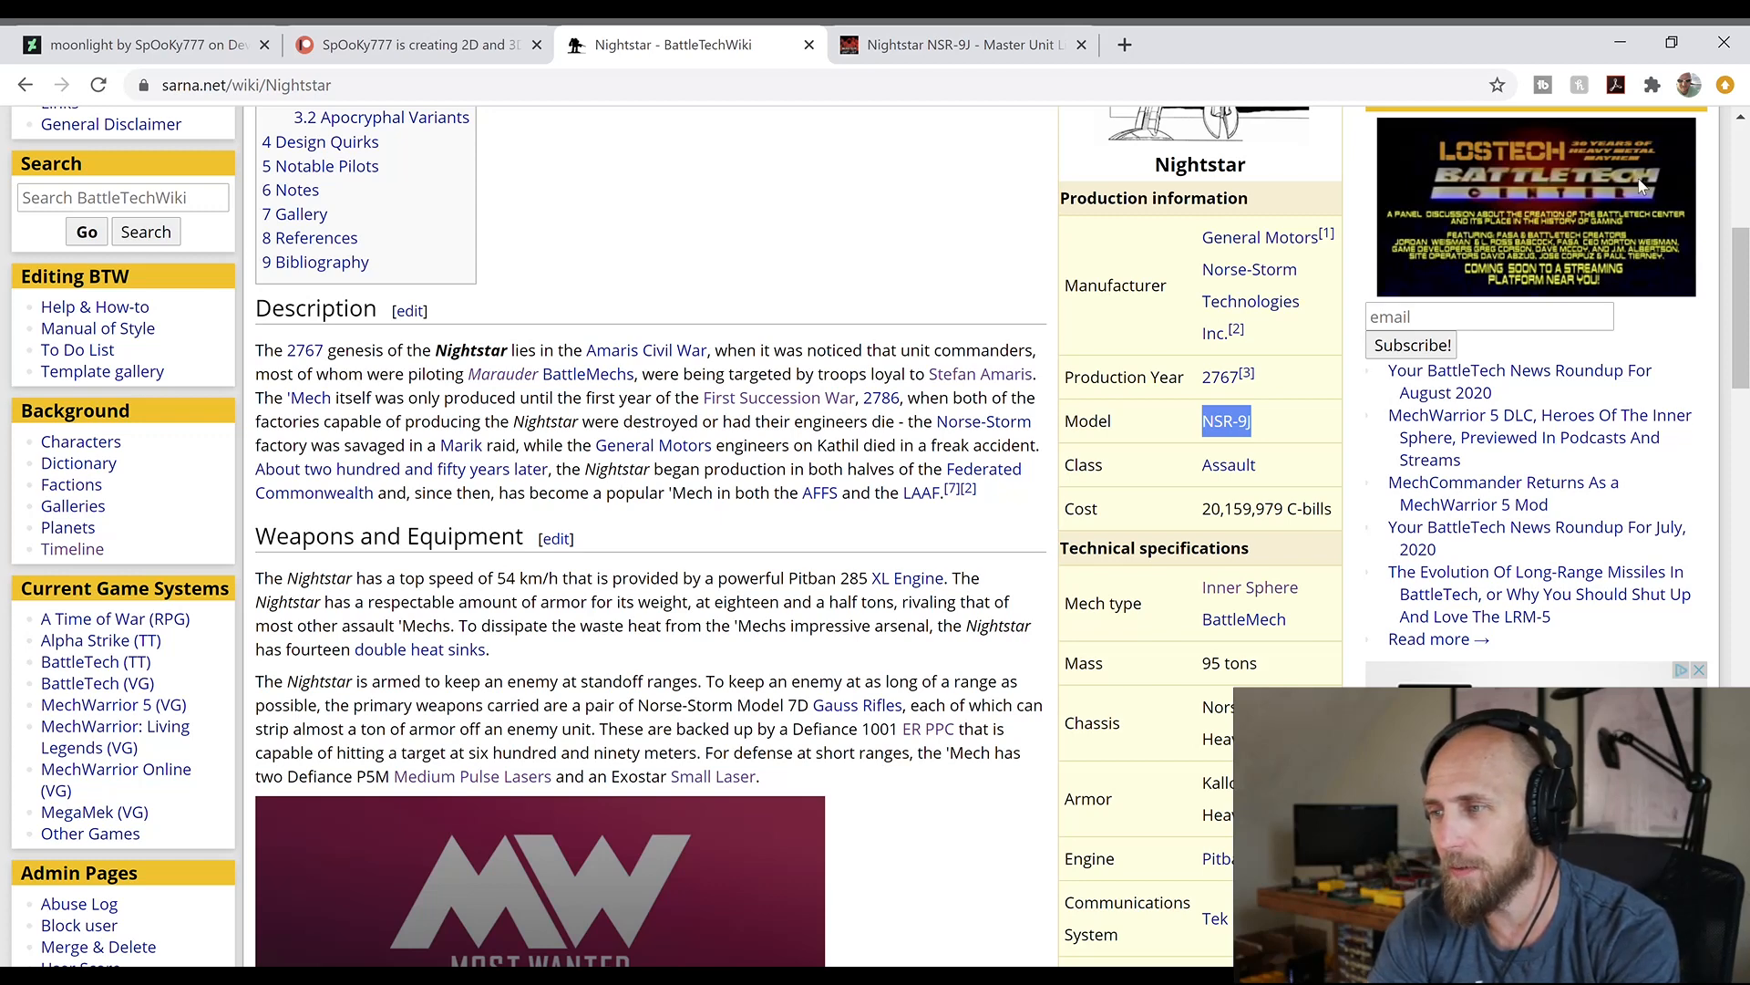
Back in Photoshop, replace the card's italic flavor text with Nightstar history beginning "First emerging in 2767 during the Amaris Civil War"
key(alt+Tab)
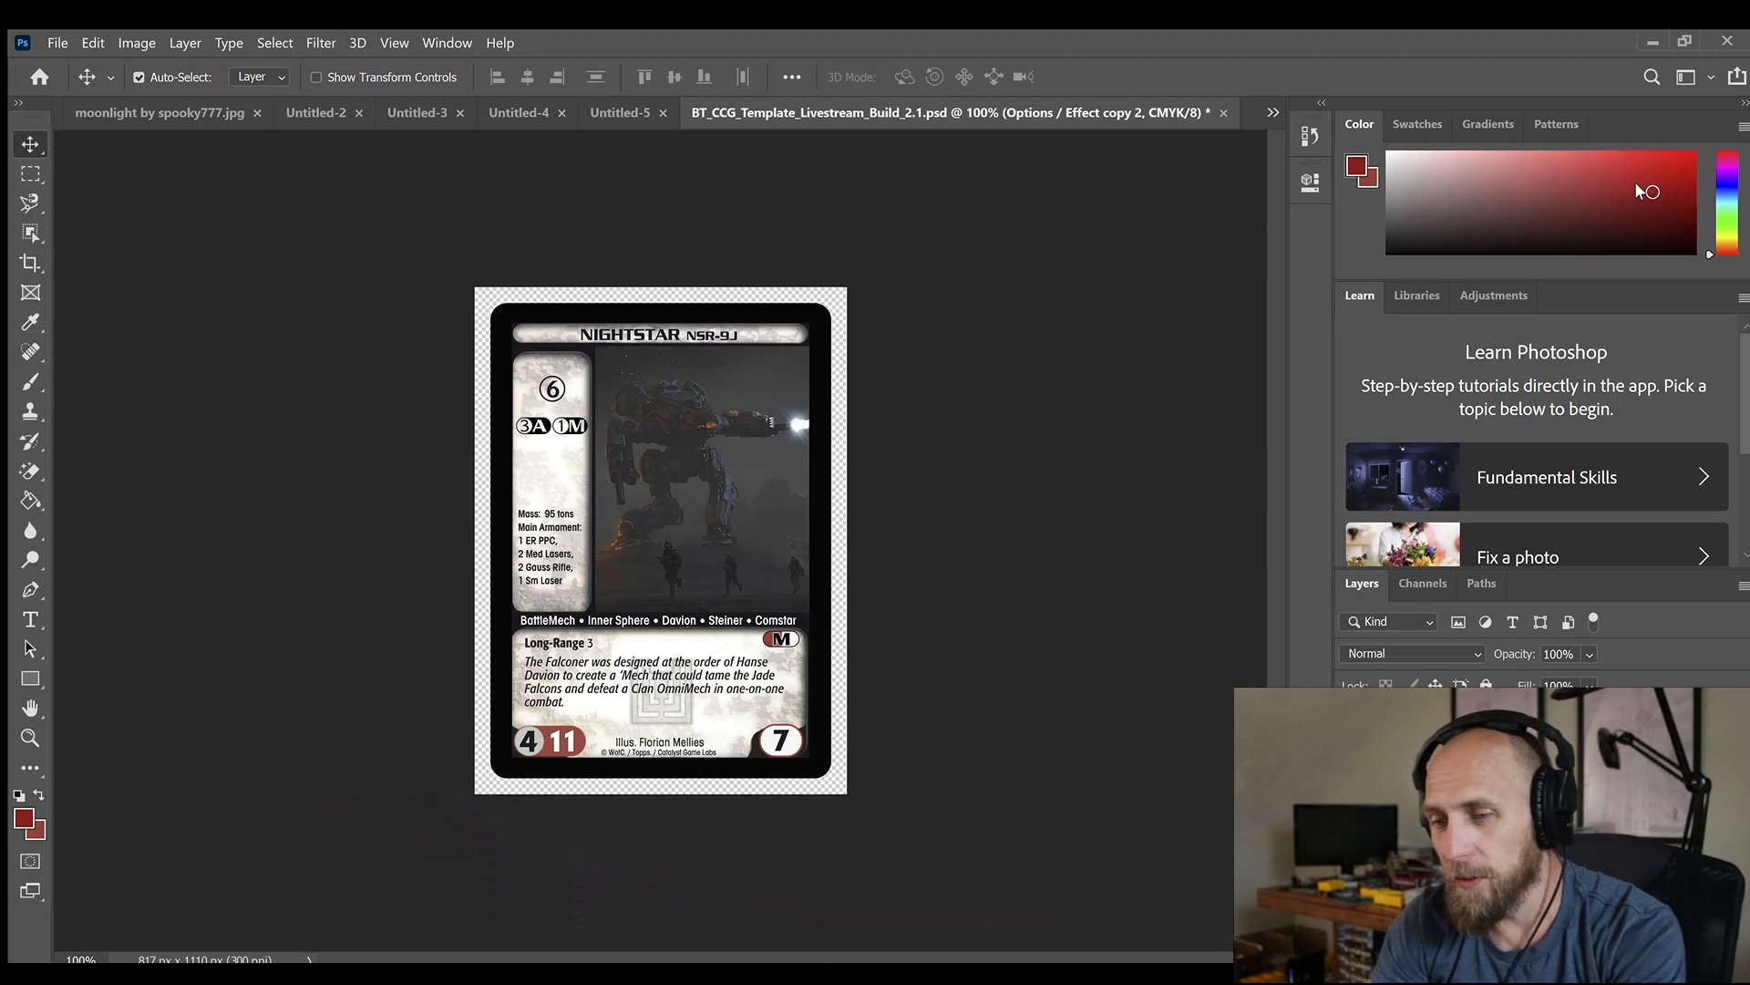
double_click(578, 672)
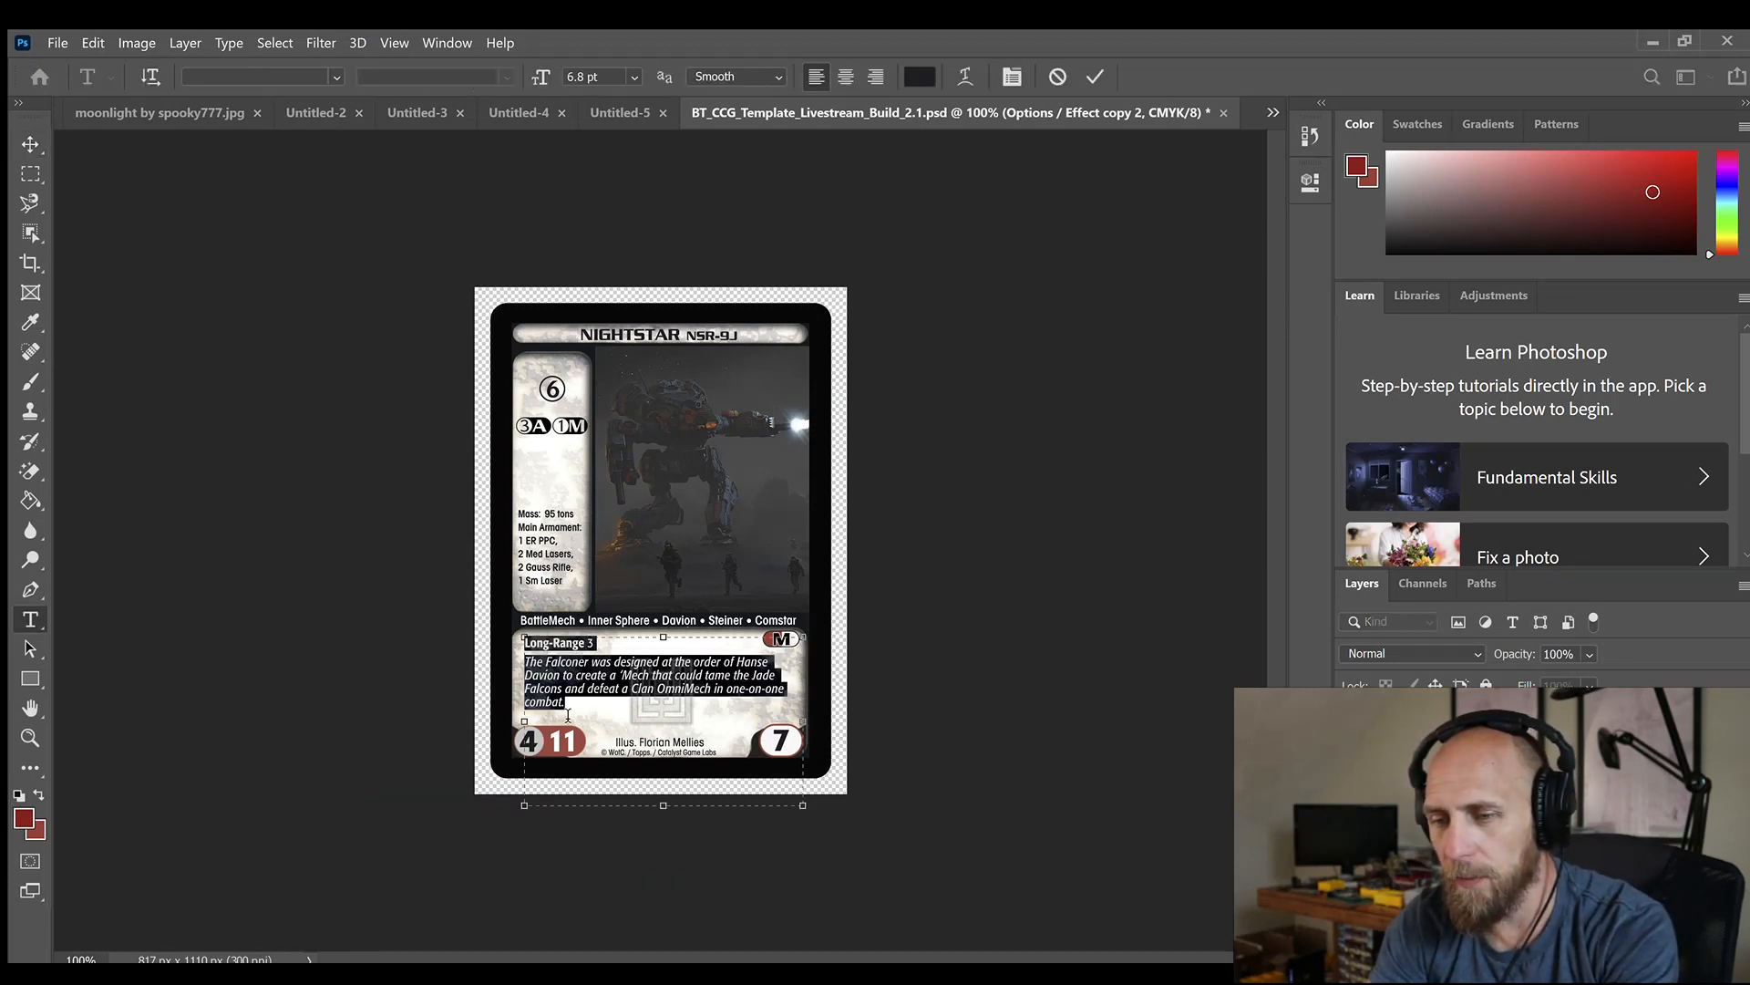
click(580, 710)
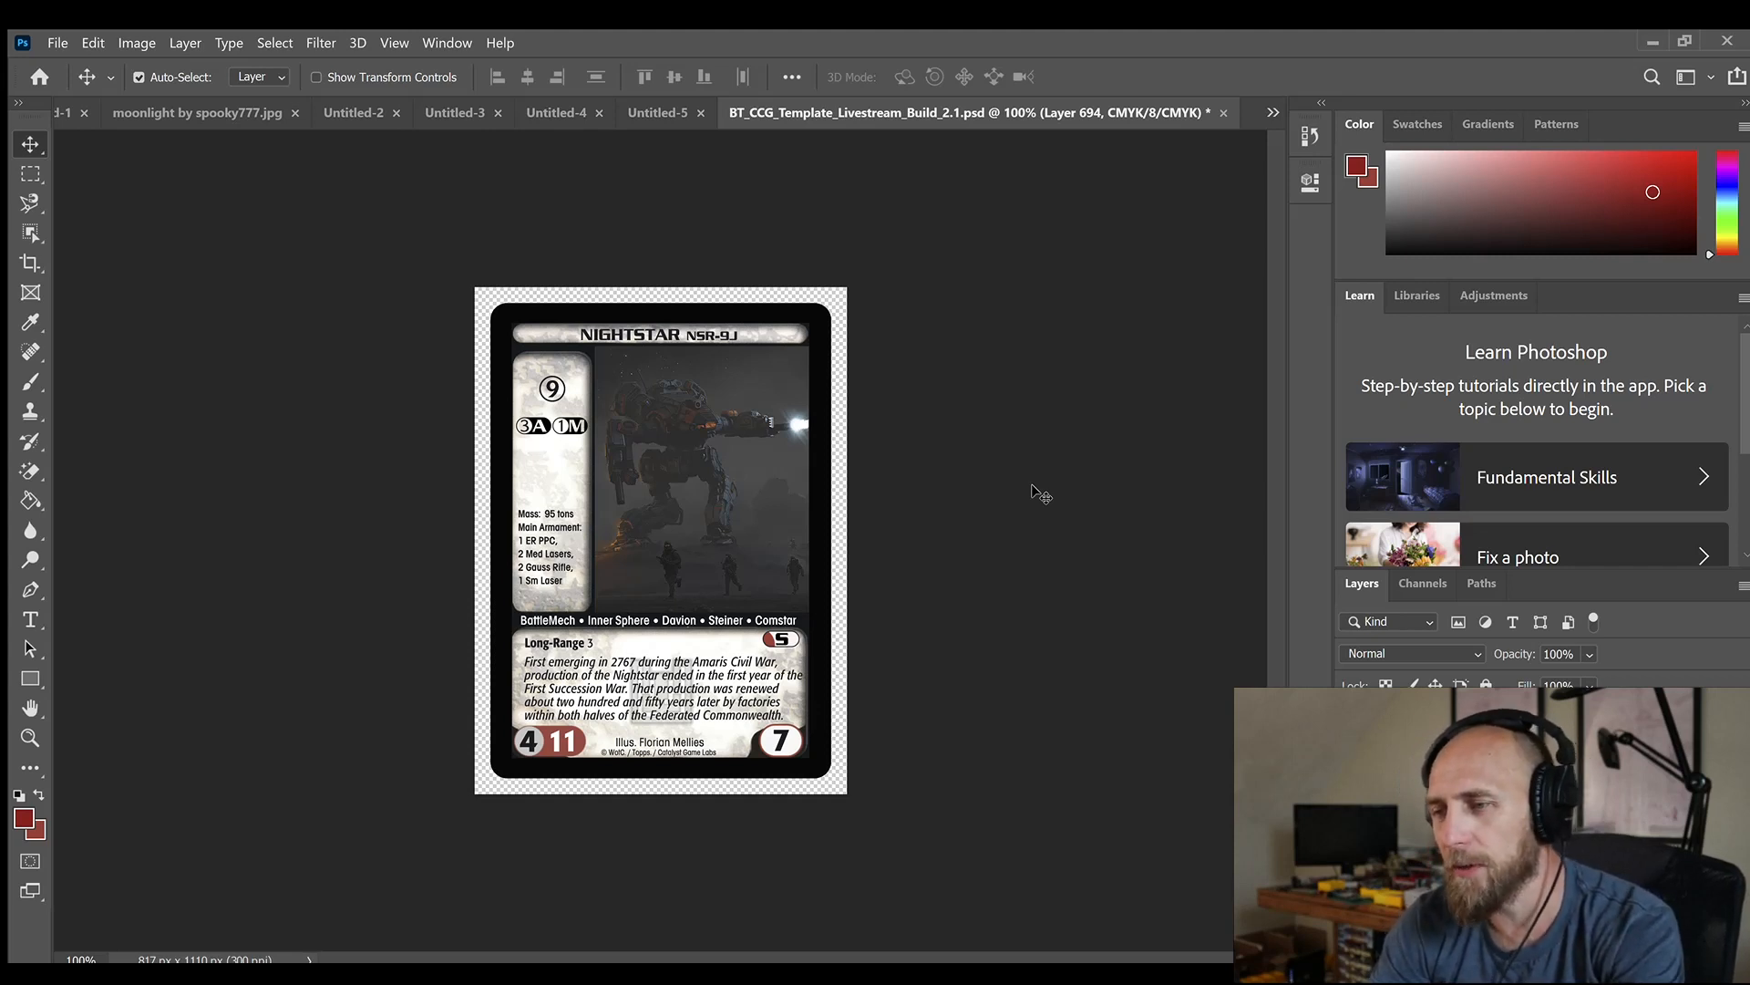
Switch to the Cardverter2s workbook in Excel and review the card stats and their costs down to the Total Base Cost
key(alt+Tab)
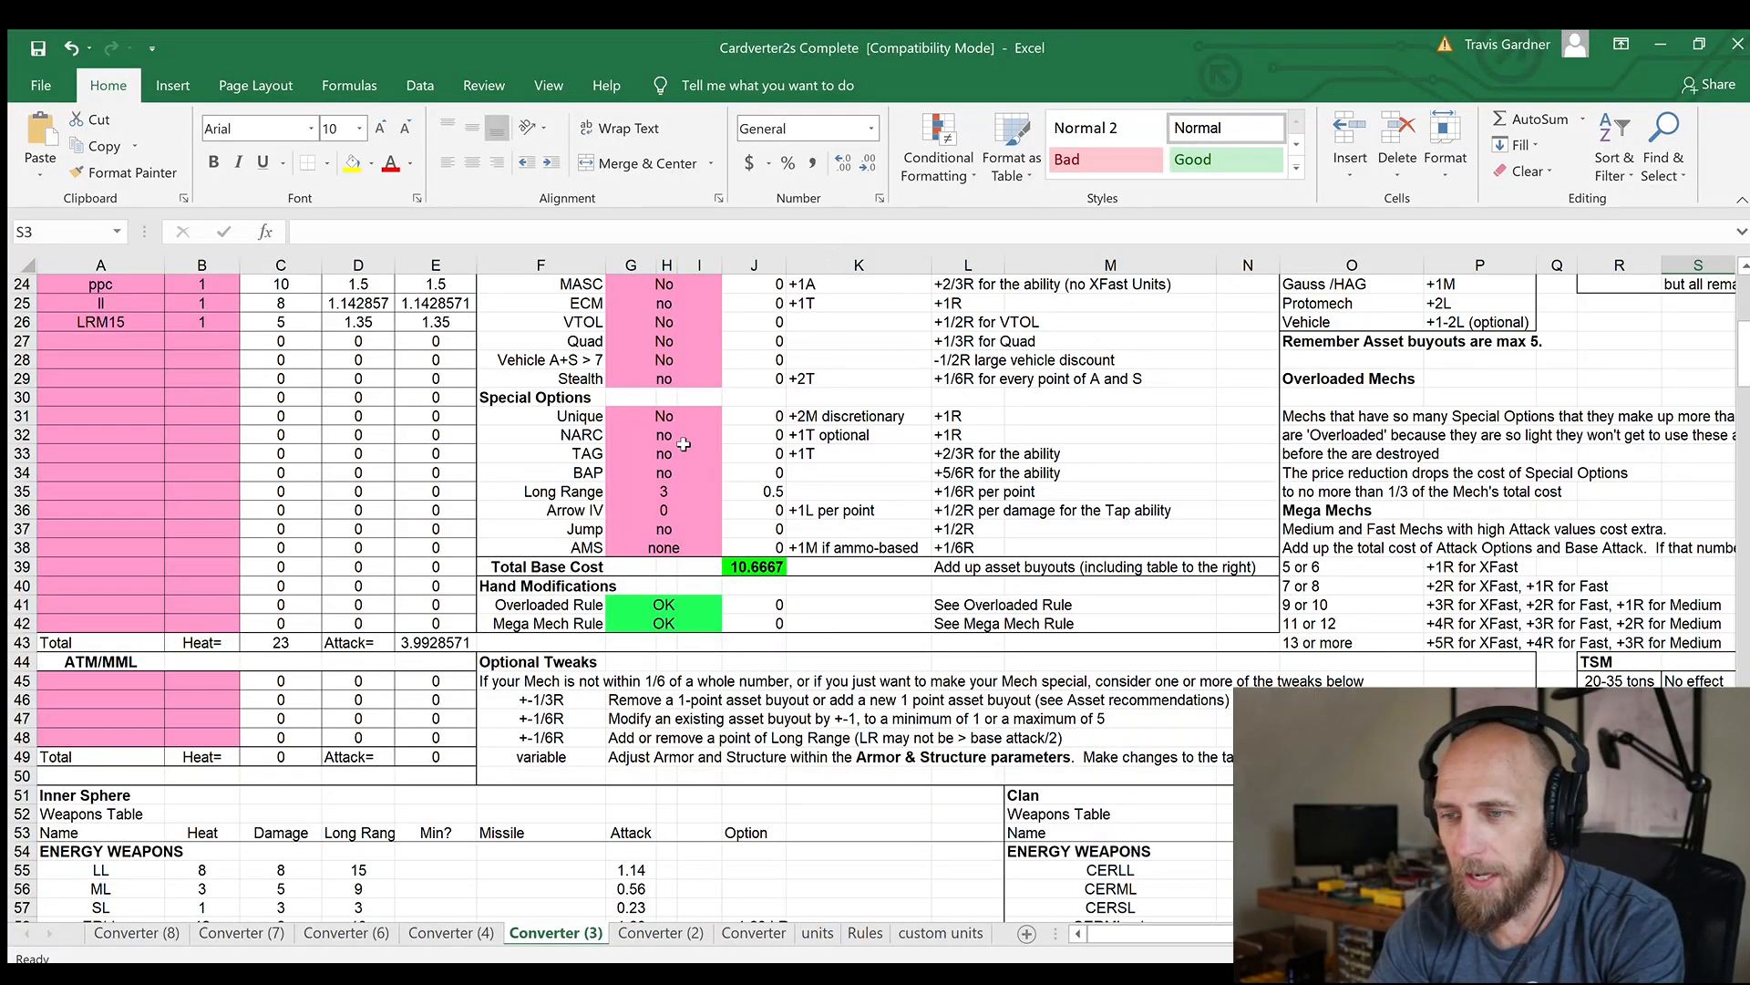
scroll(882, 418, up, 8)
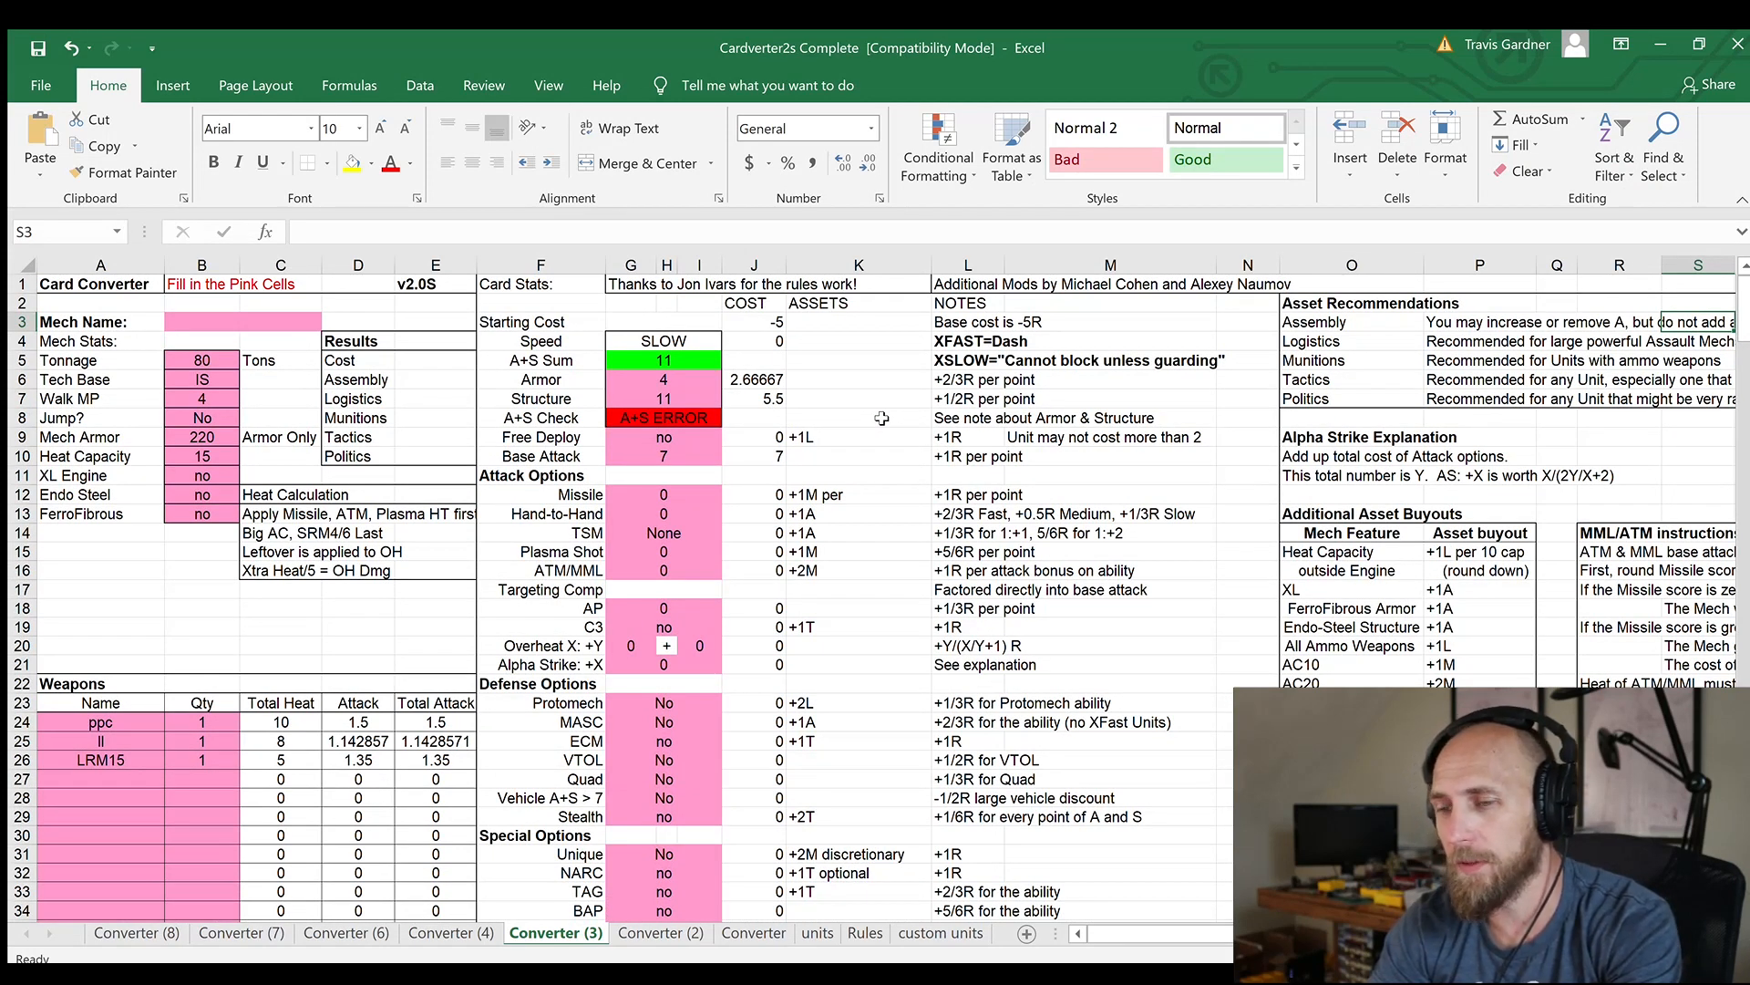
click(670, 376)
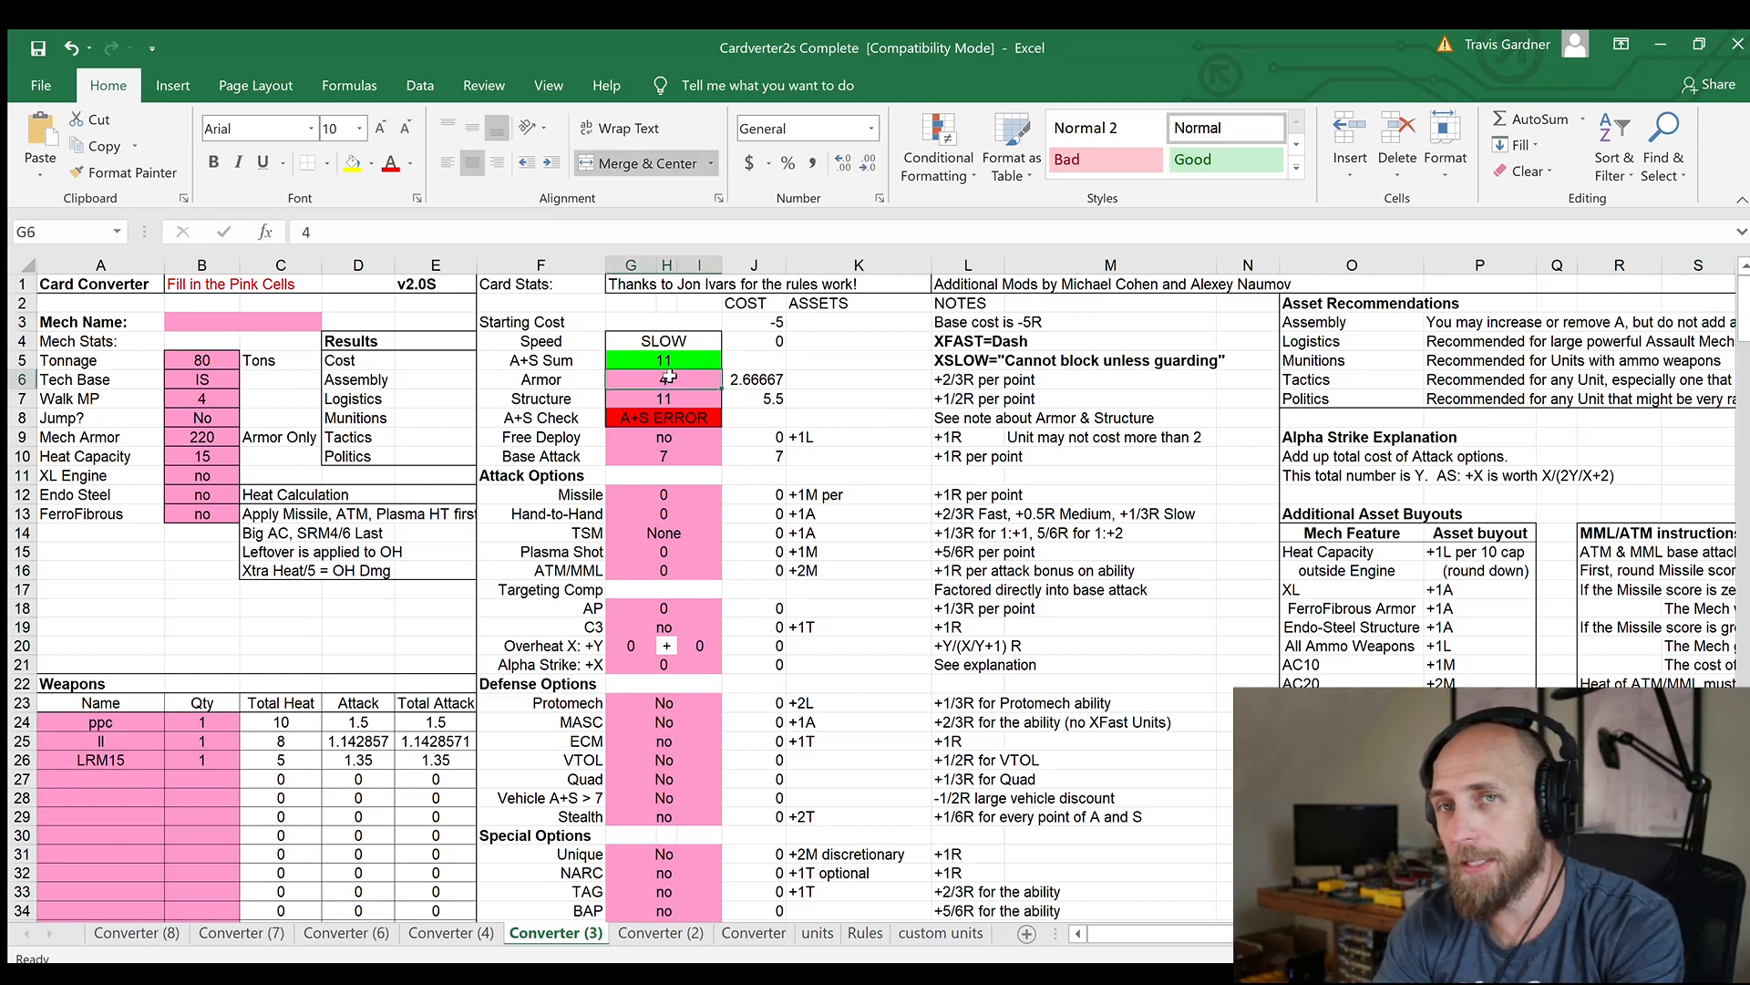
key(Down)
key(Down)
key(Down)
key(Down)
key(Down)
key(Down)
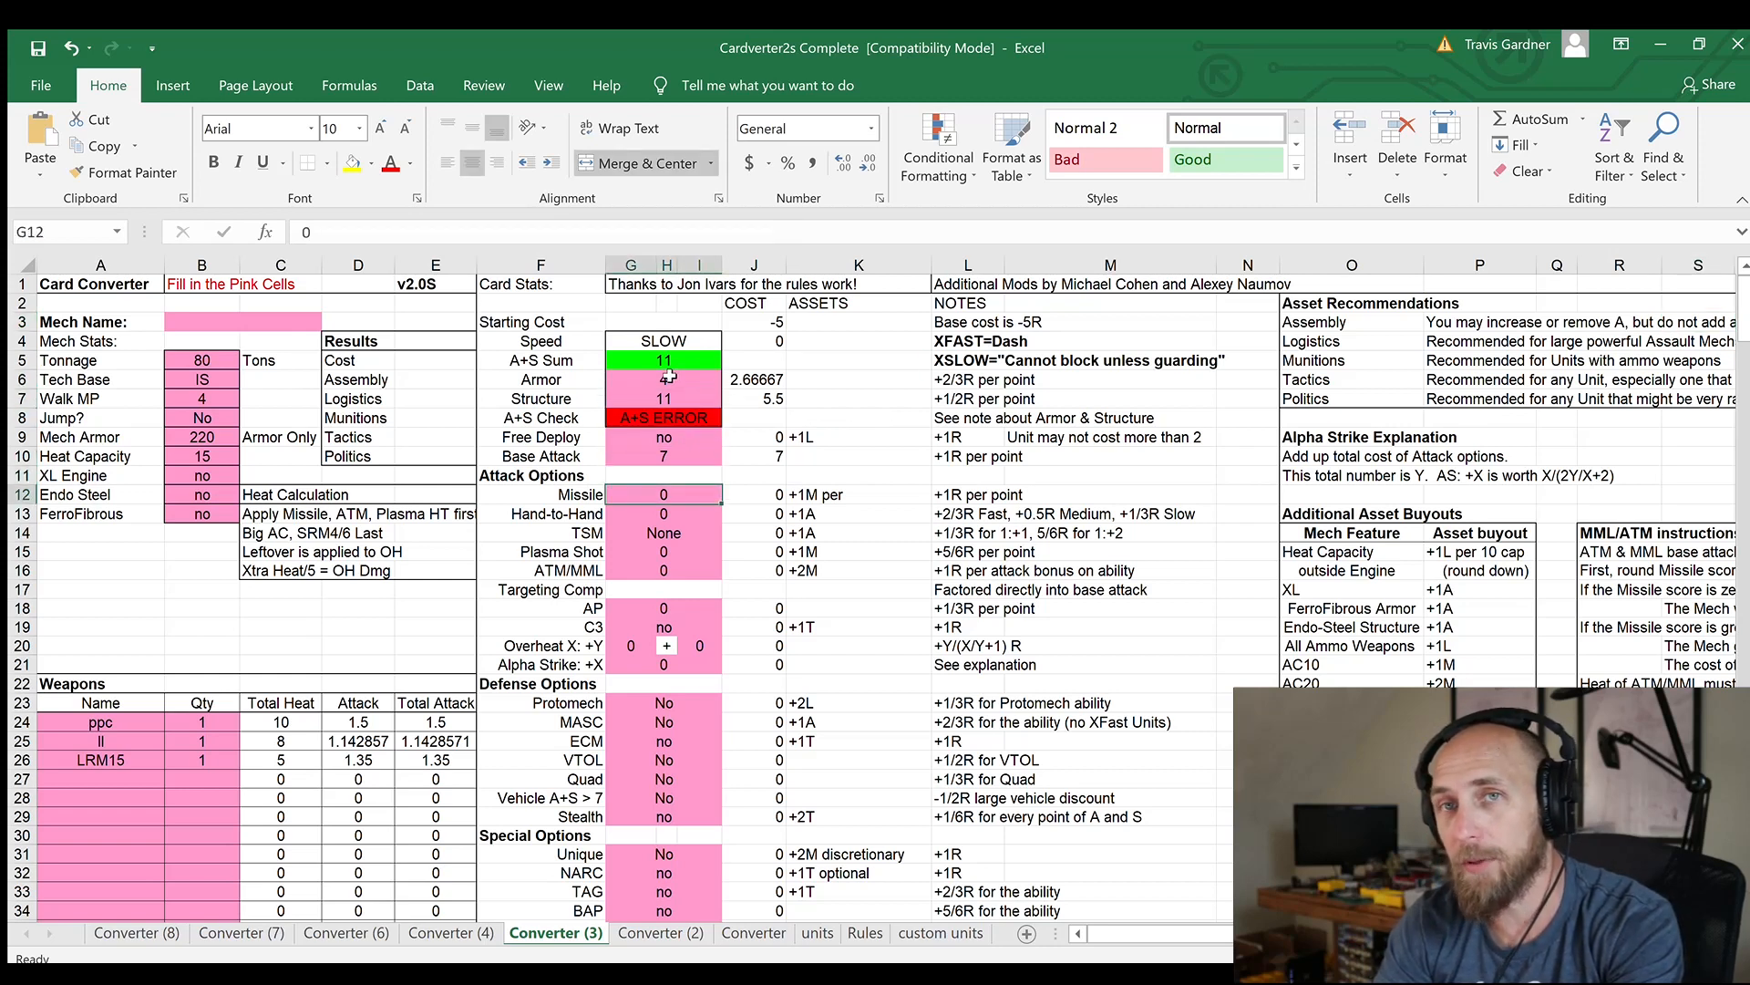
key(Down)
key(Down)
key(Down)
key(Down)
key(Down)
key(Down)
key(Down)
key(Down)
key(Down)
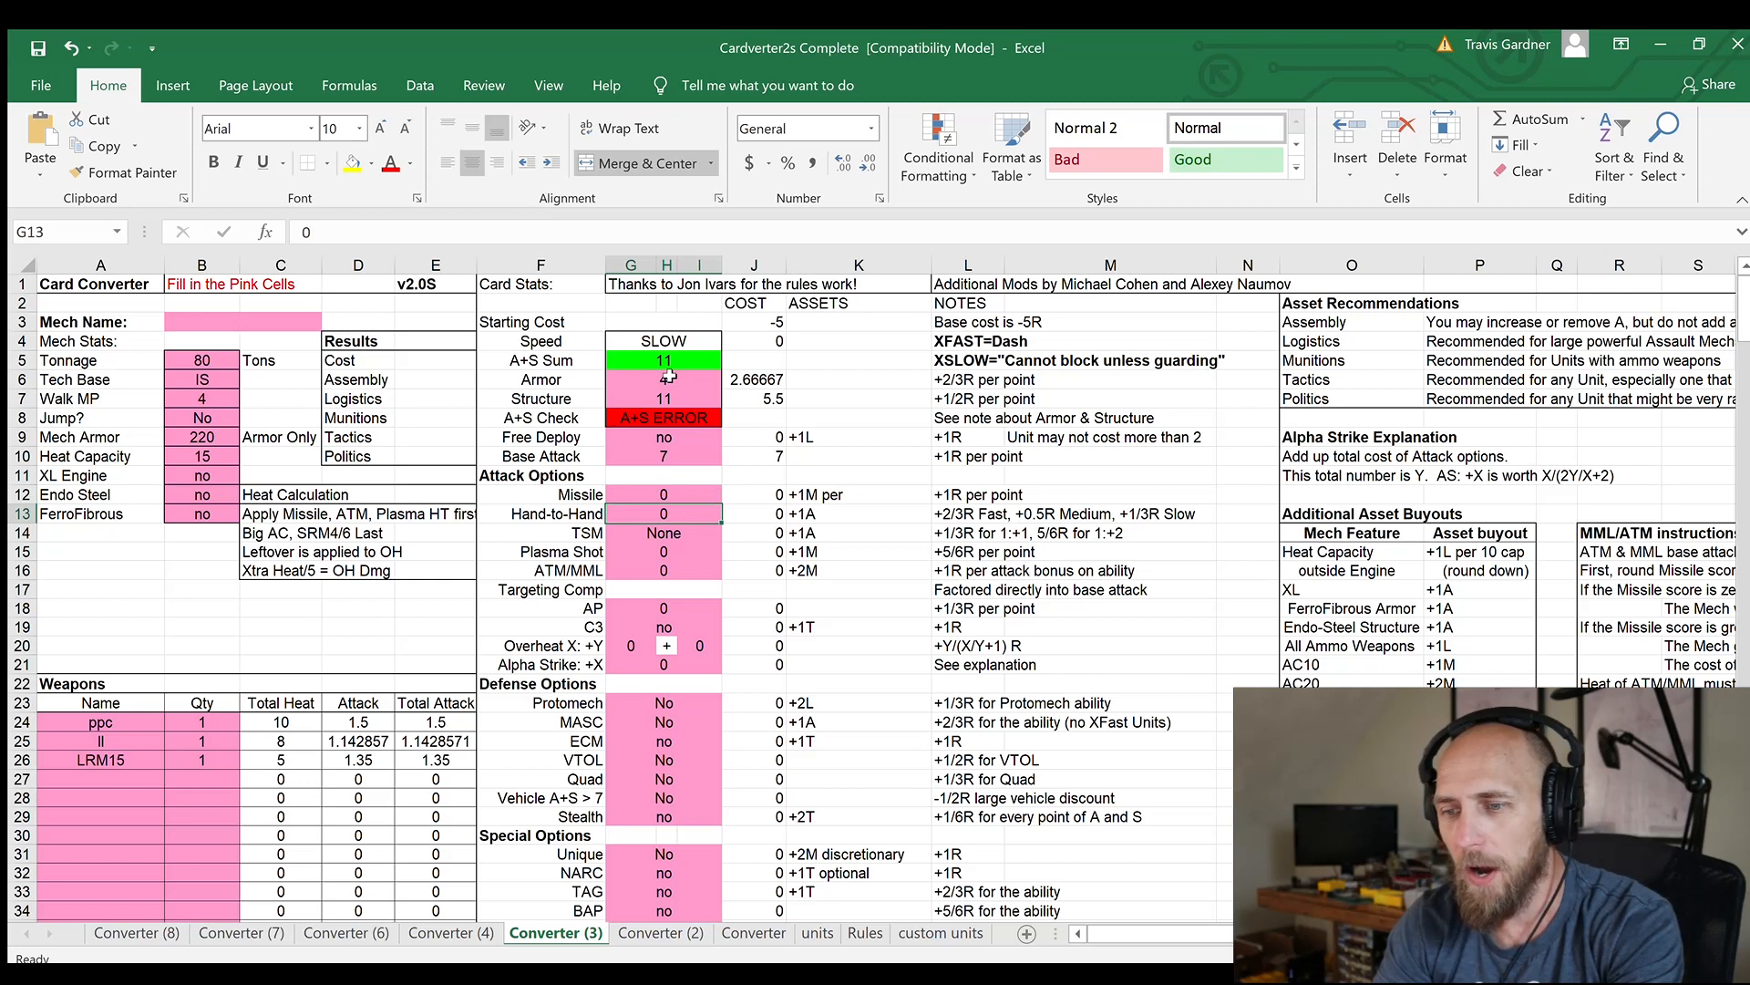
key(Down)
key(Down)
key(Down)
key(Down)
key(Down)
key(Down)
key(Down)
key(Down)
key(Down)
key(Down)
key(Down)
key(Down)
key(Down)
key(Down)
key(Down)
key(Down)
key(Down)
key(Down)
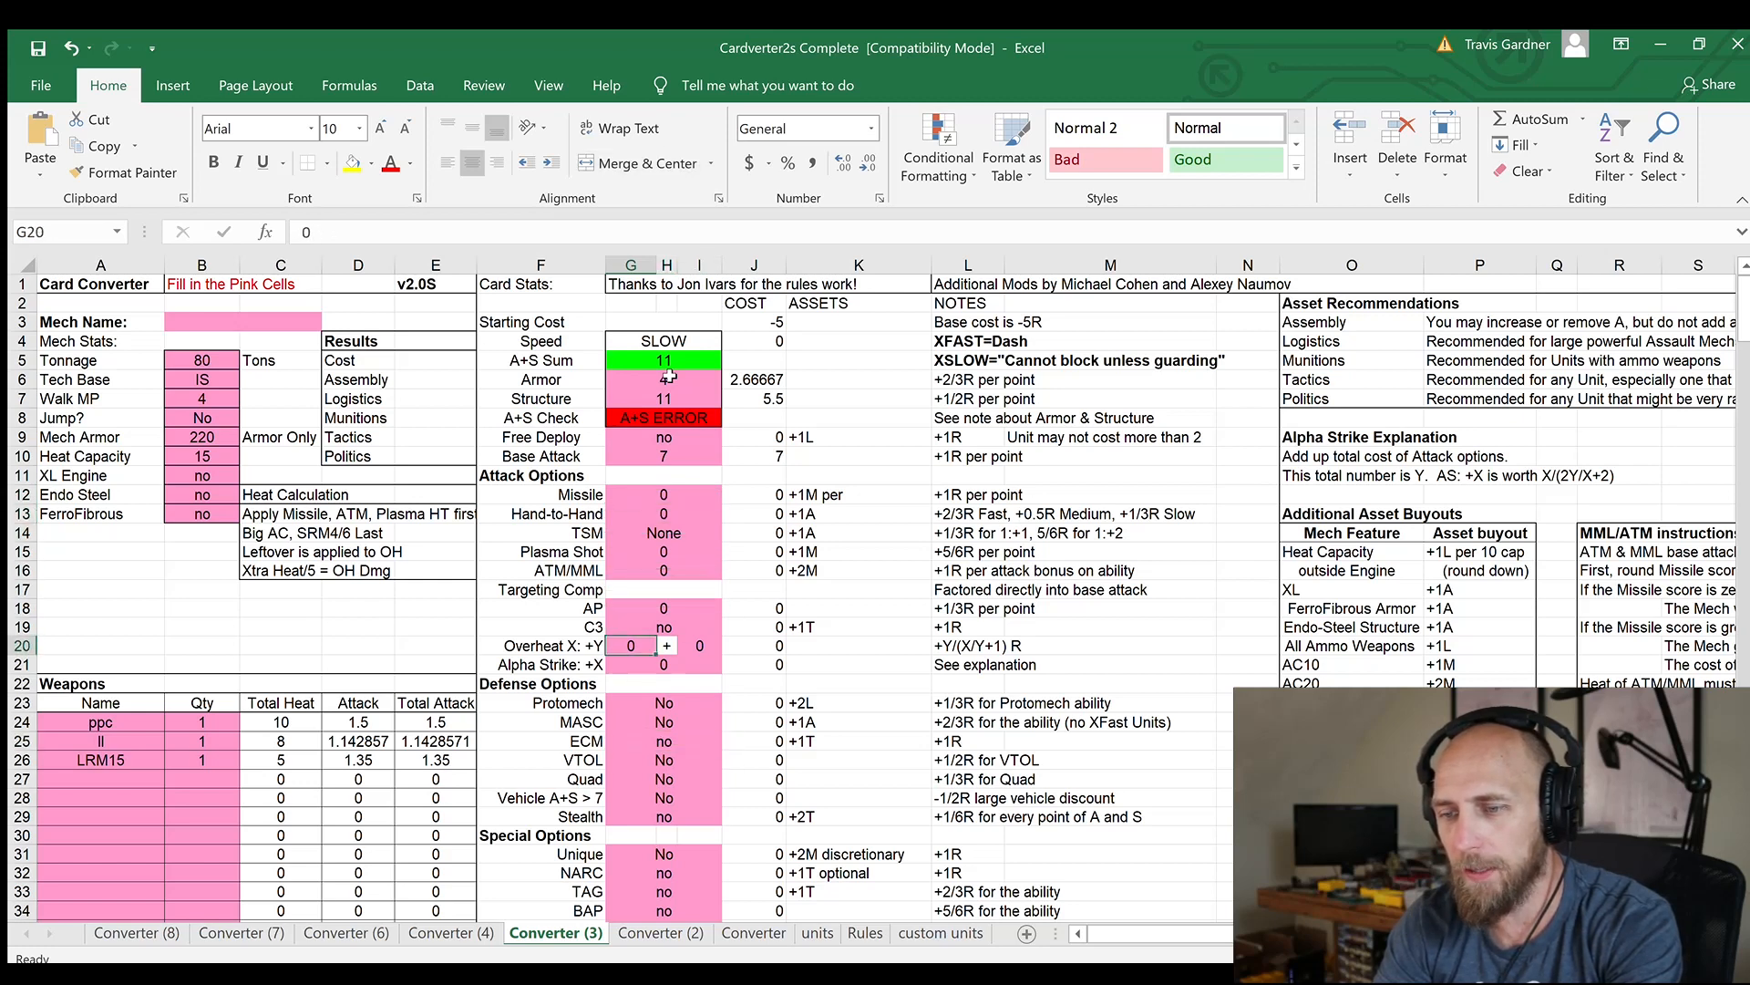
key(Up)
key(Up)
key(Up)
key(Up)
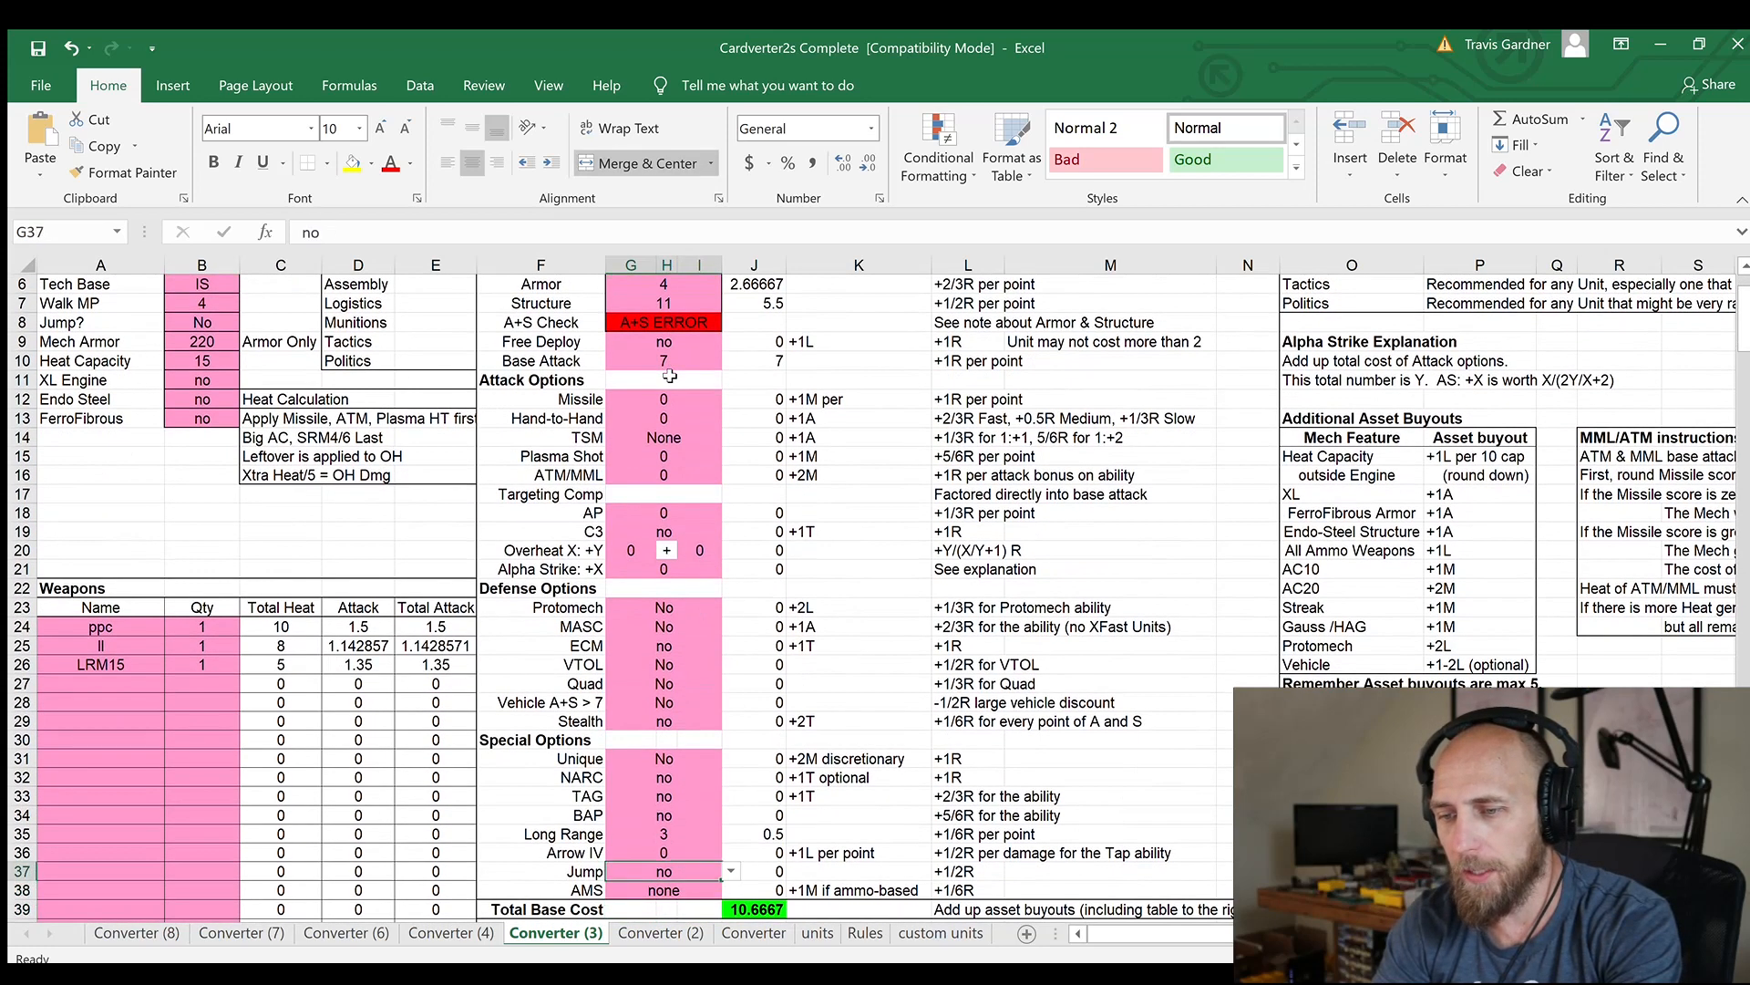
key(Down)
key(Down)
key(Down)
key(Down)
key(Down)
key(Up)
key(Right)
key(Right)
key(Right)
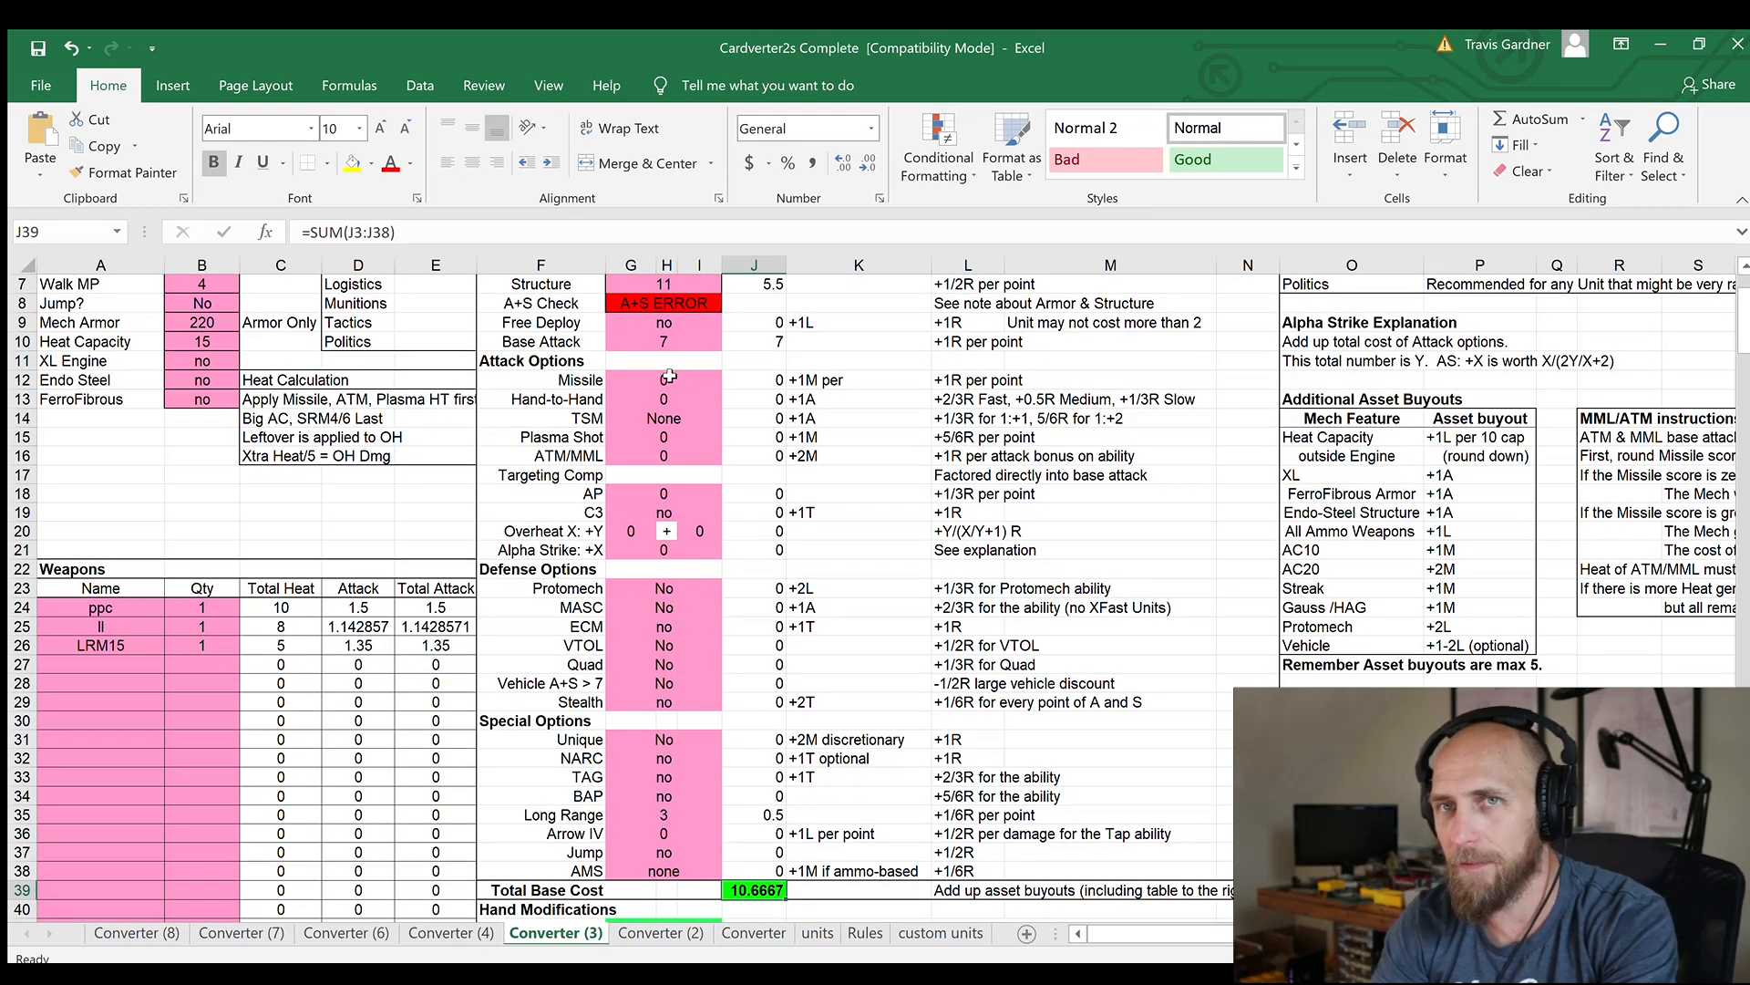
Set the Base Attack in the Converter (3) card stats to 5
key(Up)
key(Up)
key(Up)
key(Up)
key(Up)
key(Up)
key(Up)
key(Up)
key(Up)
key(Up)
key(Up)
key(Up)
key(Up)
key(Up)
key(Up)
key(Up)
key(Up)
key(Up)
key(Up)
key(Up)
key(Up)
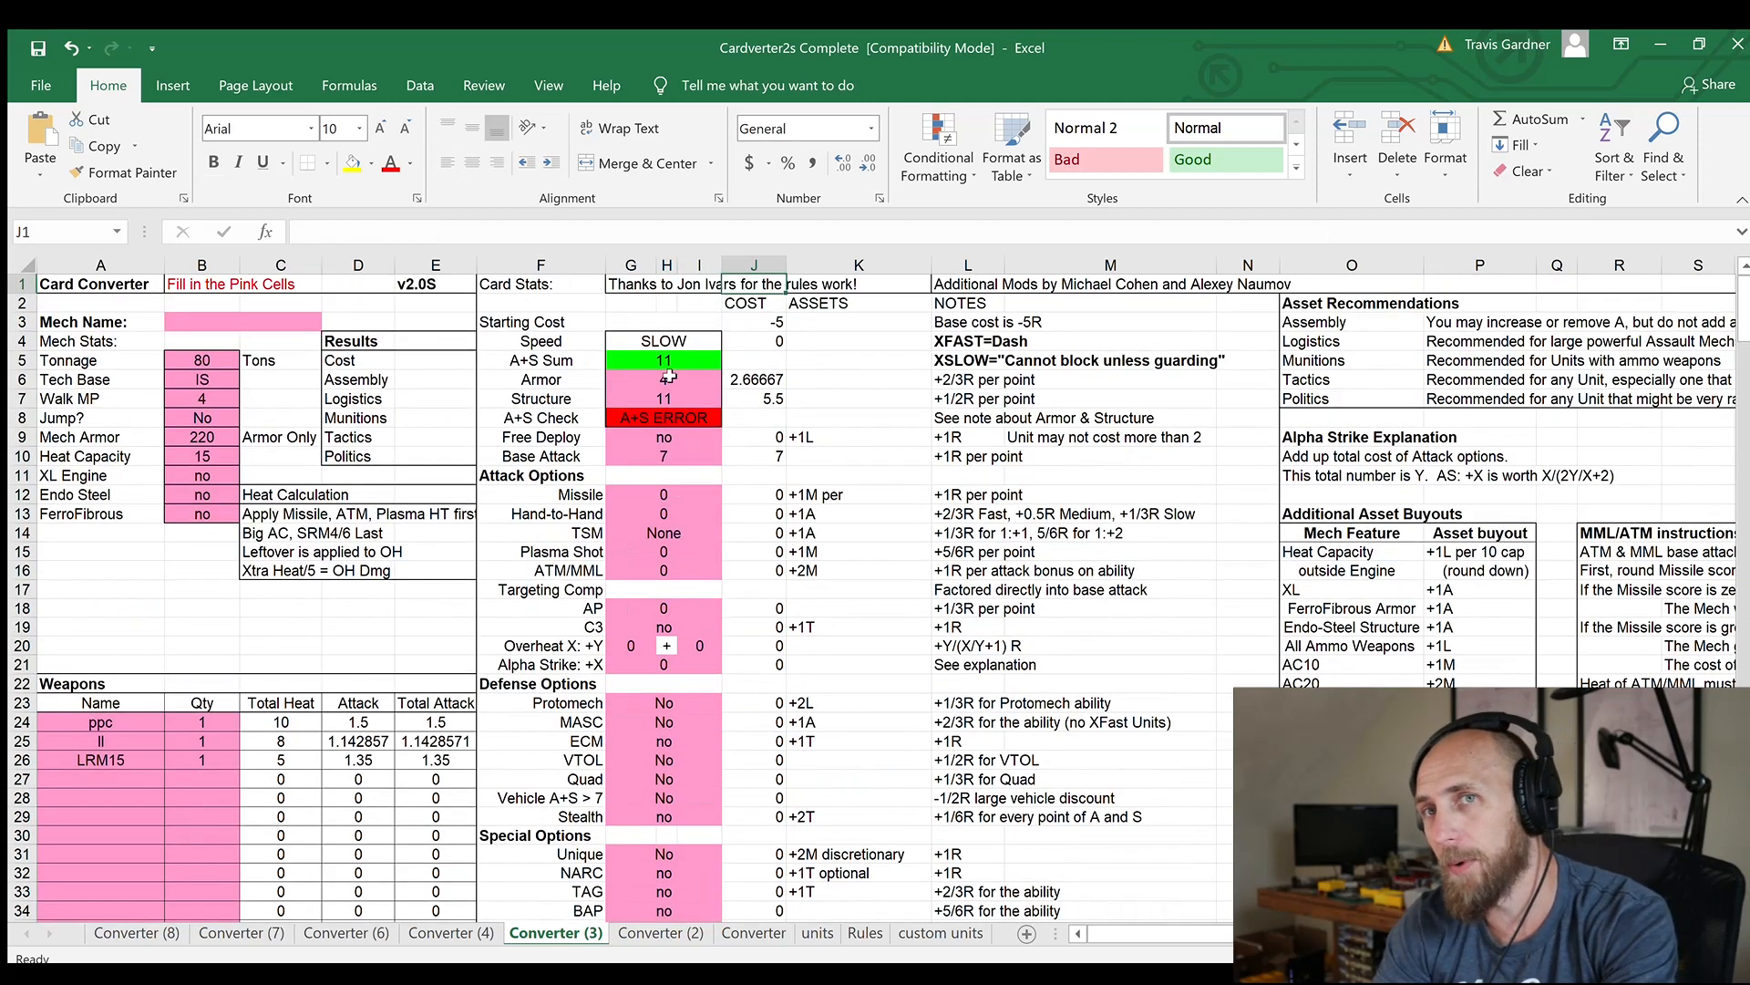
key(Down)
key(Down)
key(Down)
key(Down)
key(Down)
key(Down)
key(Down)
key(Down)
key(Down)
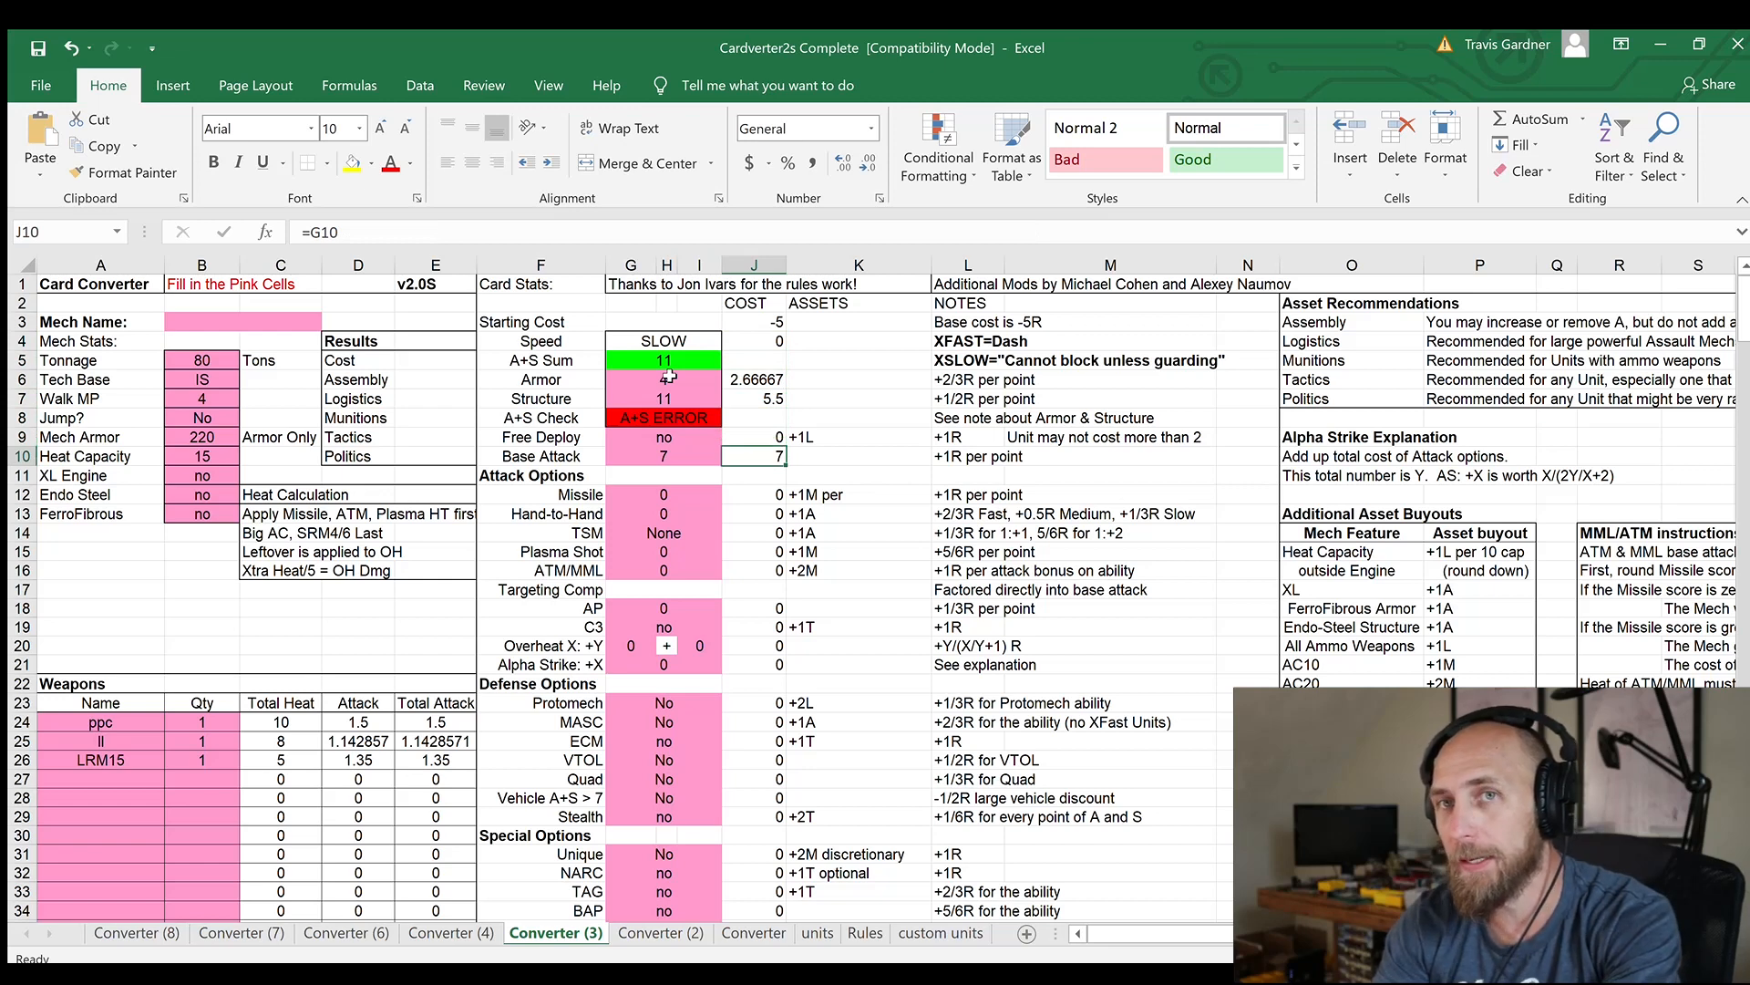
key(Left)
text(5)
key(Return)
Set the Alpha Strike: +X value in the Attack Options to 2
key(Down)
key(Down)
key(Down)
key(Down)
key(Down)
key(Down)
key(Down)
key(Down)
key(Down)
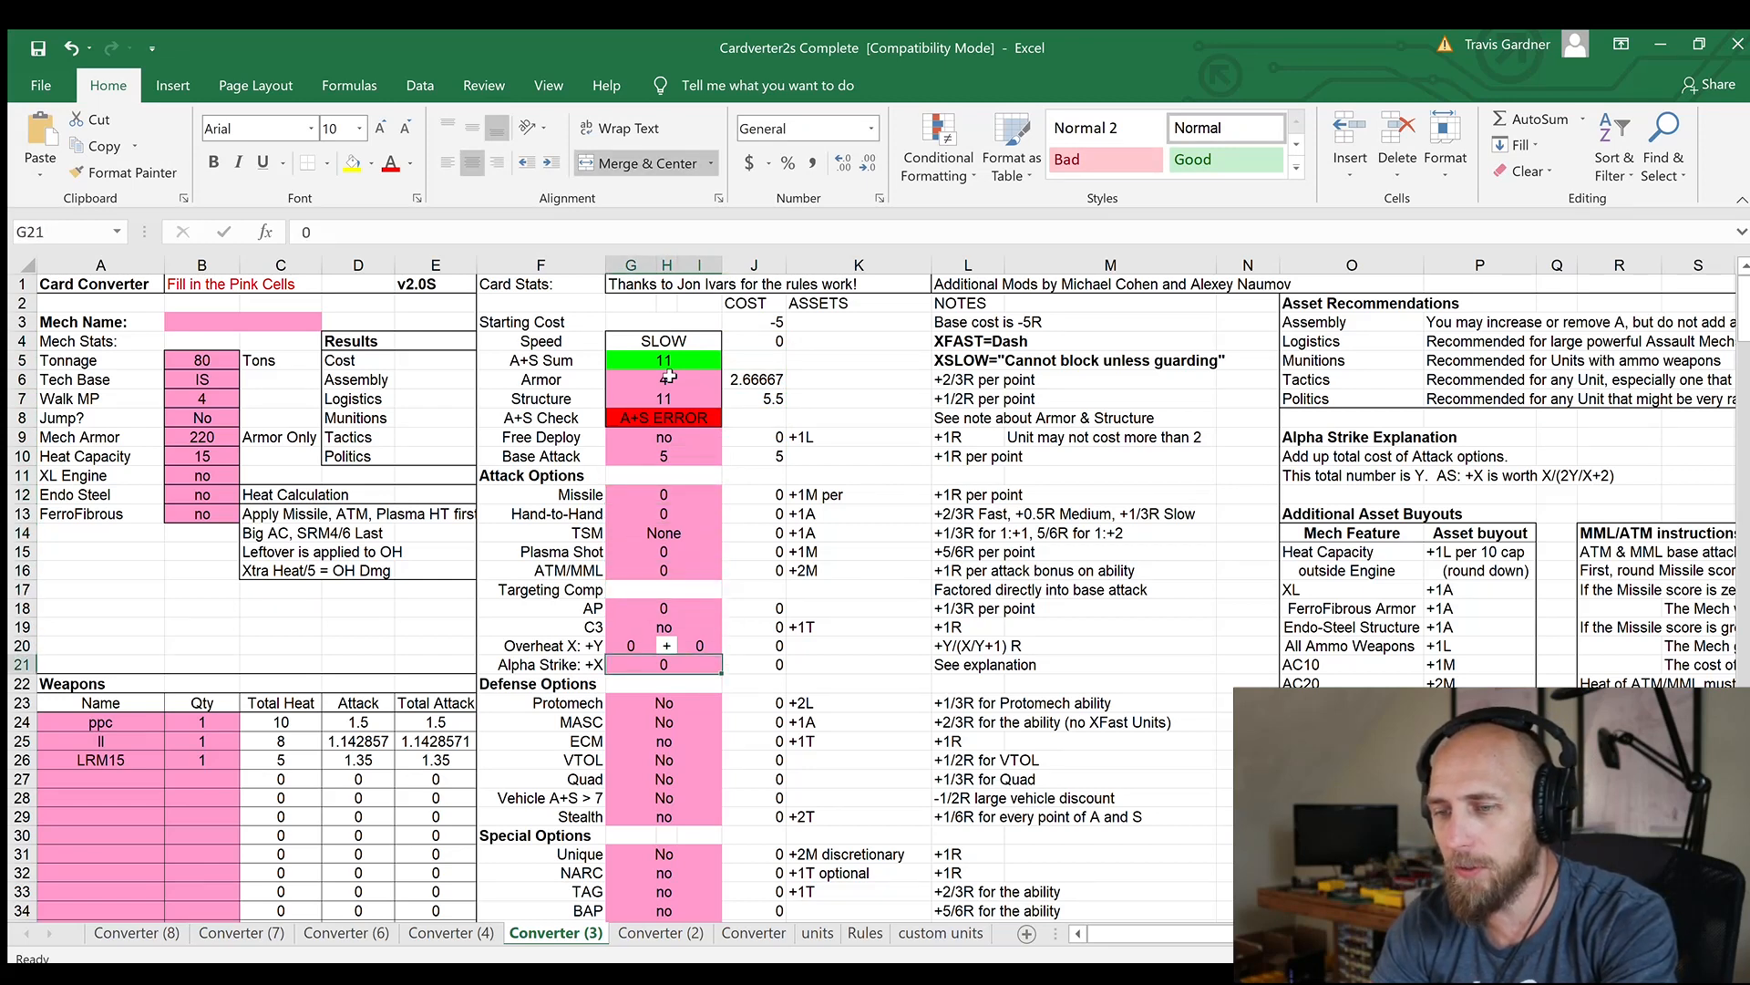
text(2)
key(Return)
Check the recalculated Total Base Cost below the Special Options
key(Down)
key(Down)
key(Down)
key(Down)
key(Down)
key(Down)
key(Down)
key(Down)
key(Down)
key(Down)
key(Down)
key(Down)
key(Down)
key(Down)
key(Down)
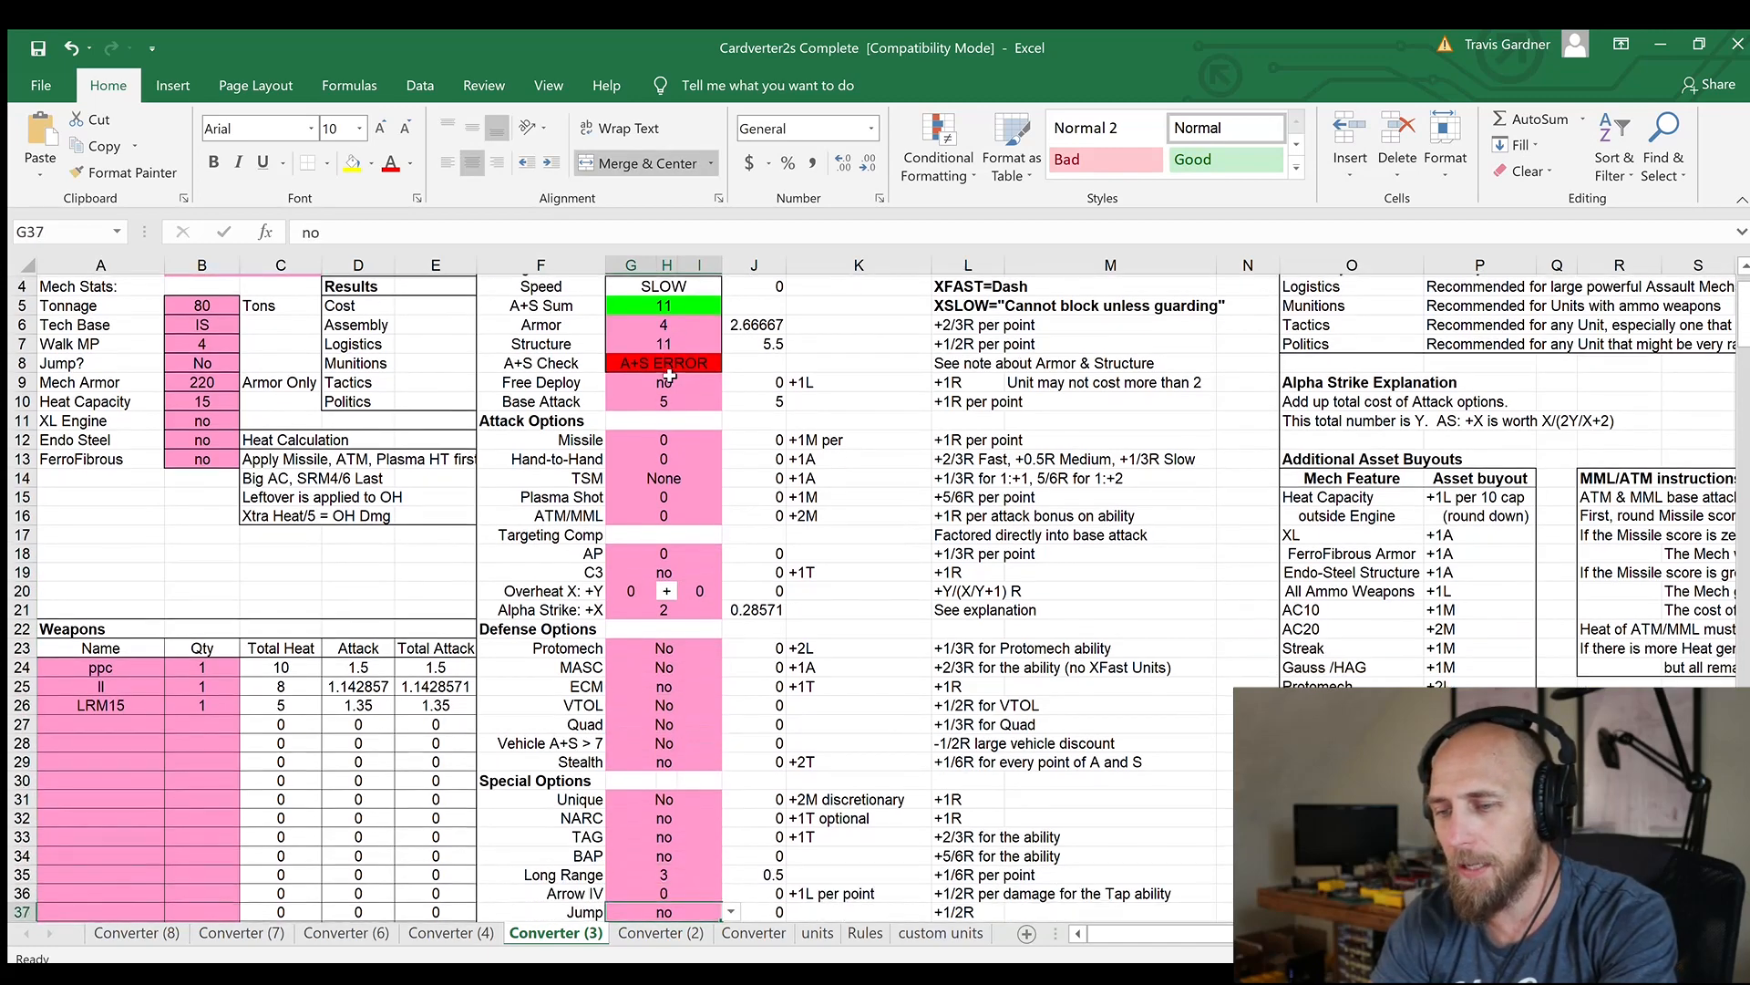
key(Down)
key(Down)
key(Down)
key(Down)
key(Down)
key(Up)
key(Up)
key(Right)
key(Up)
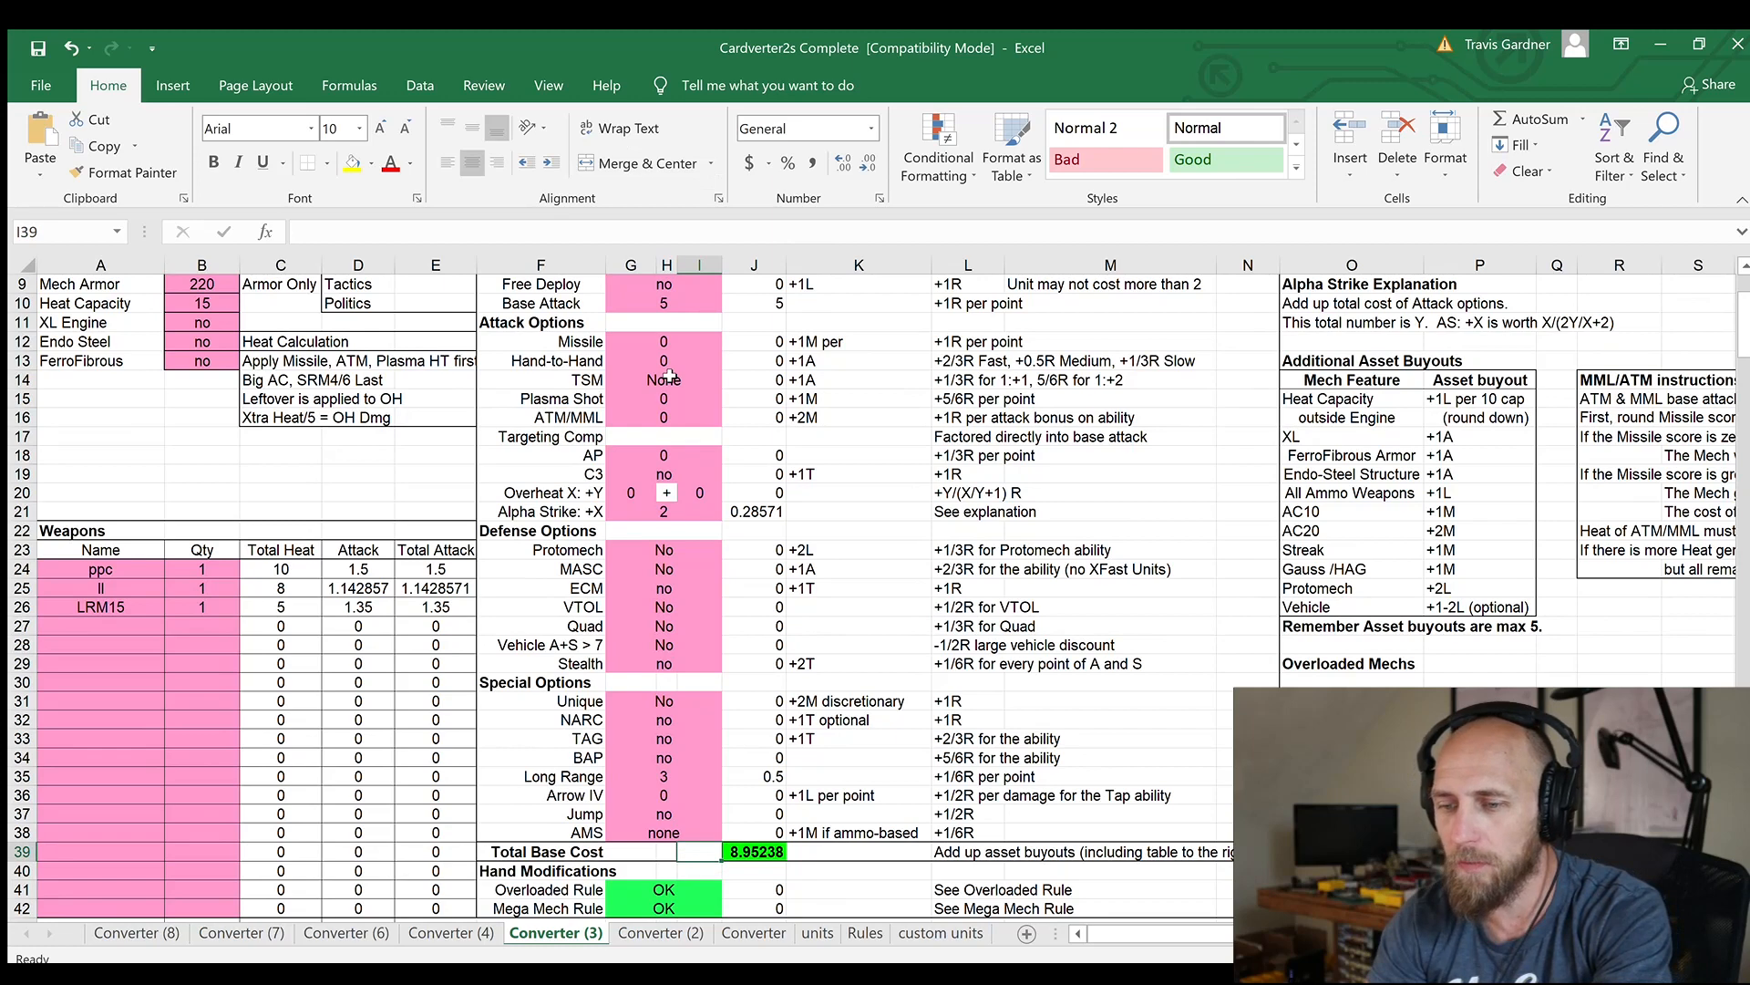
key(Left)
Return to the Photoshop card, show the 2L asset buyout below 3A and 1M, and hide the 2P buyout
key(alt+Tab)
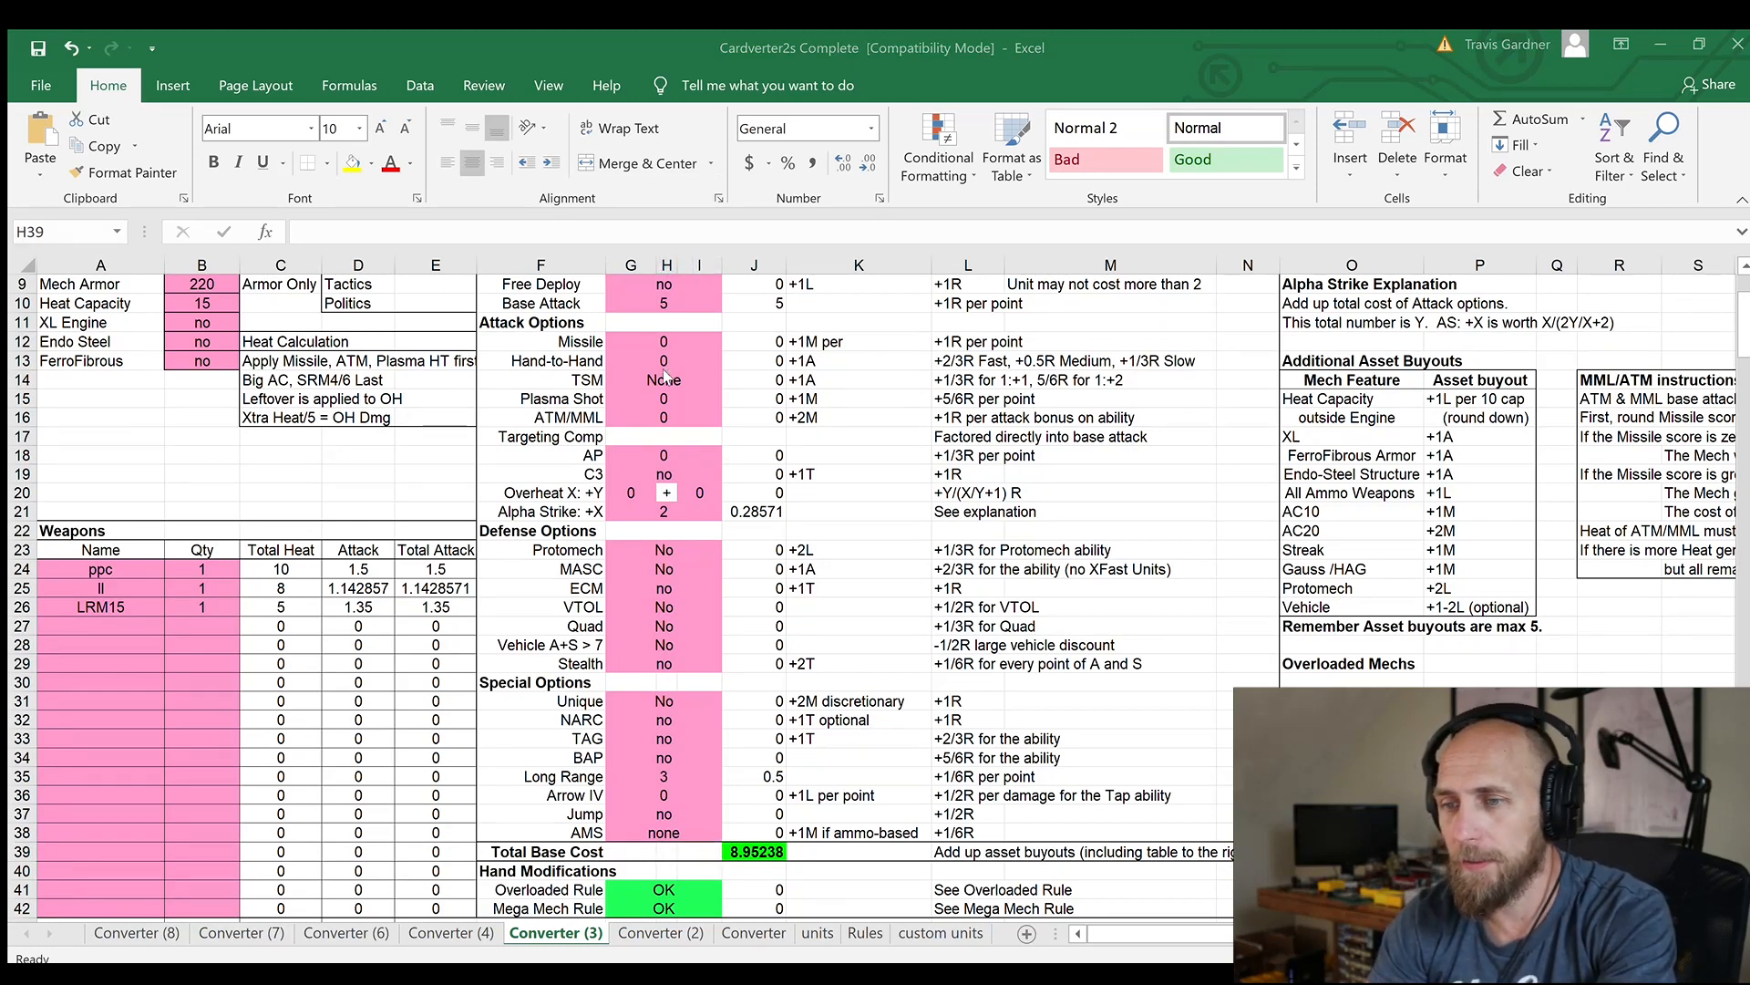
key(alt+Tab)
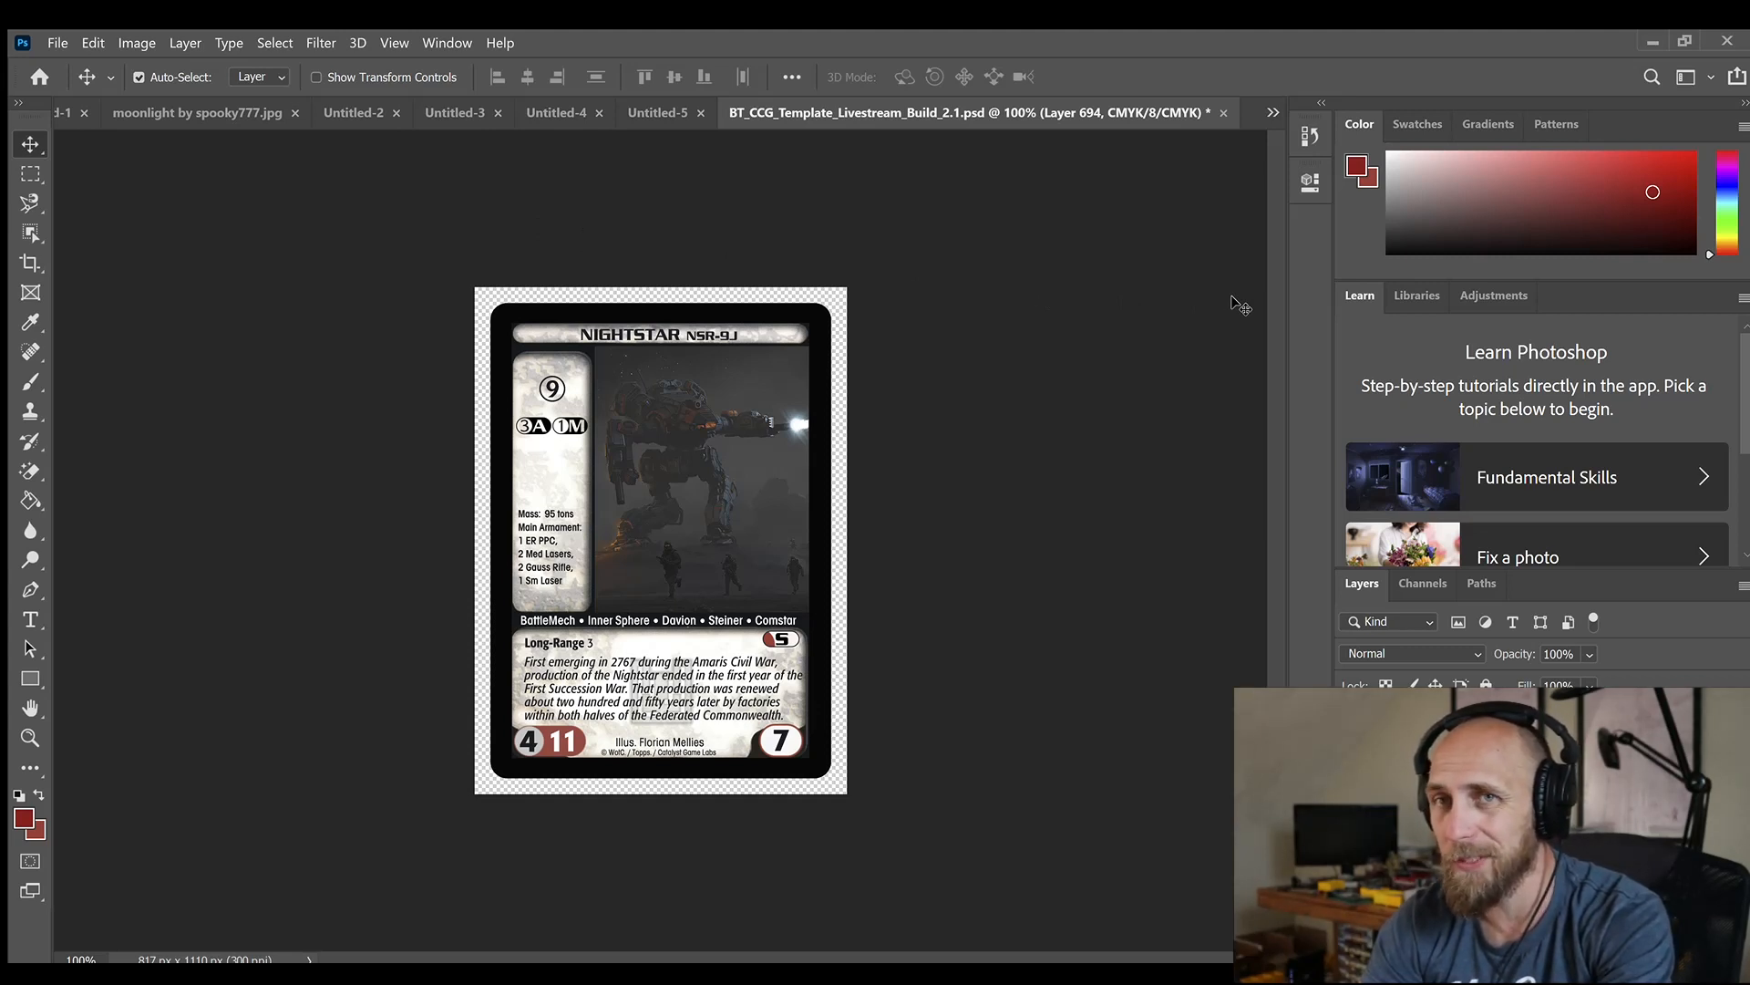
click(1353, 820)
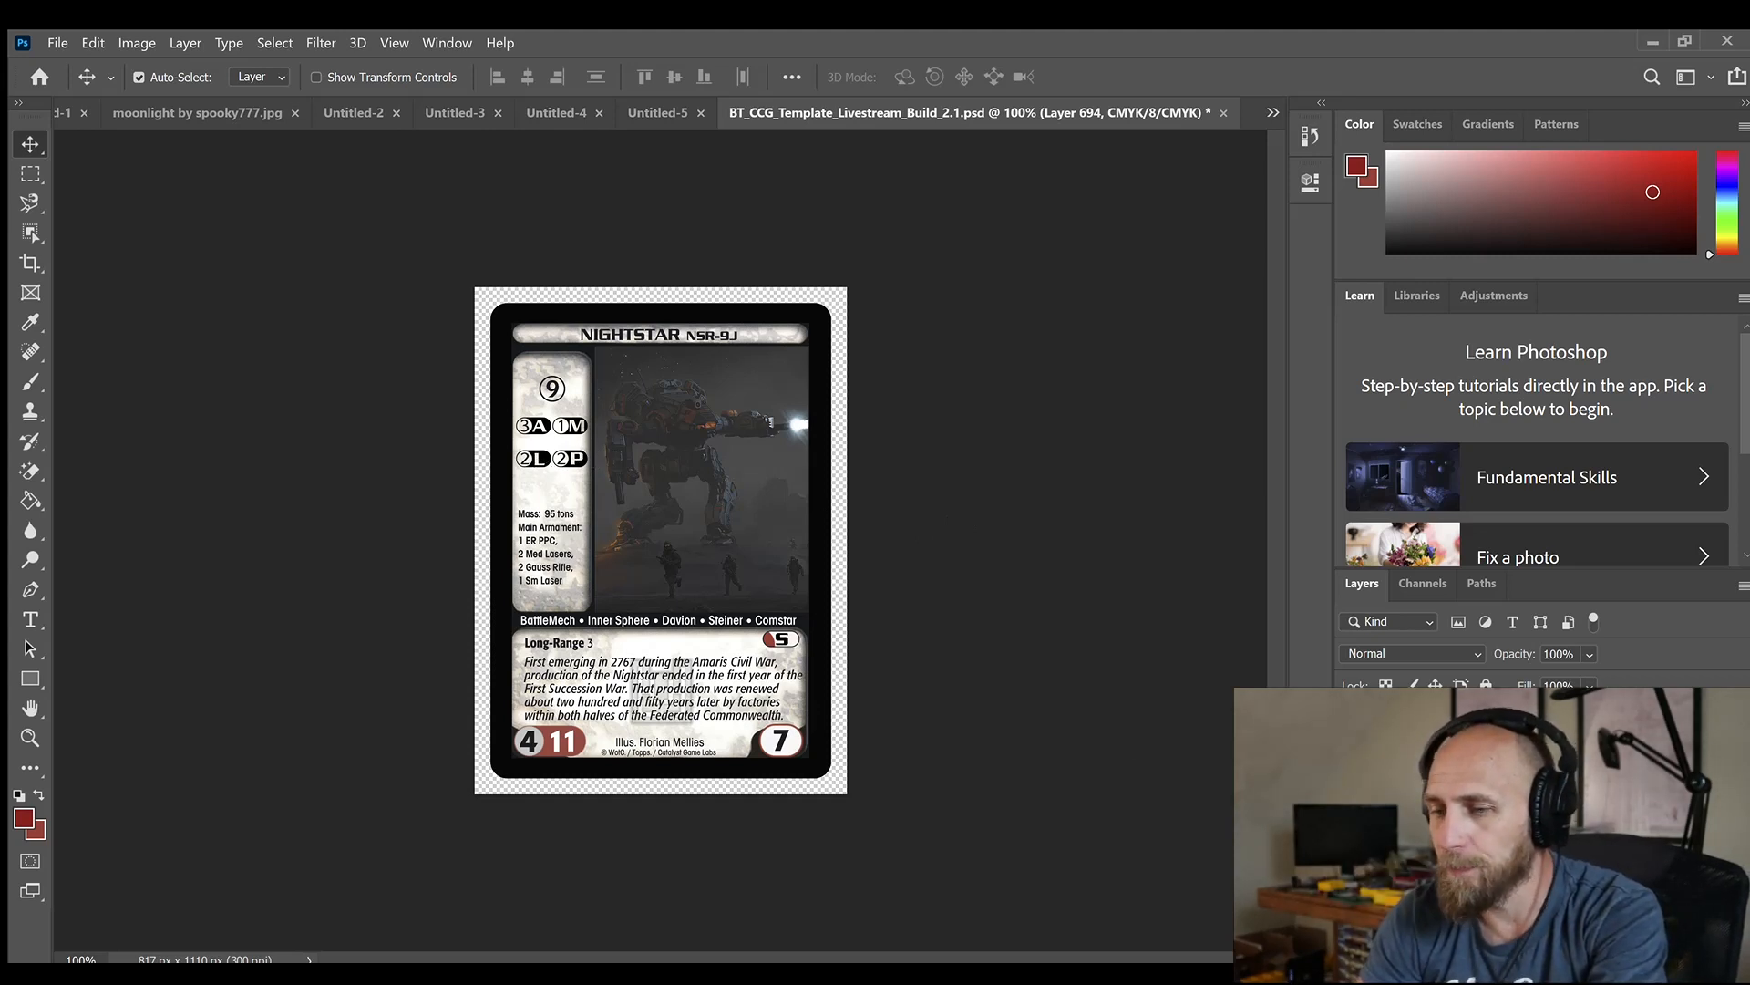
click(1354, 821)
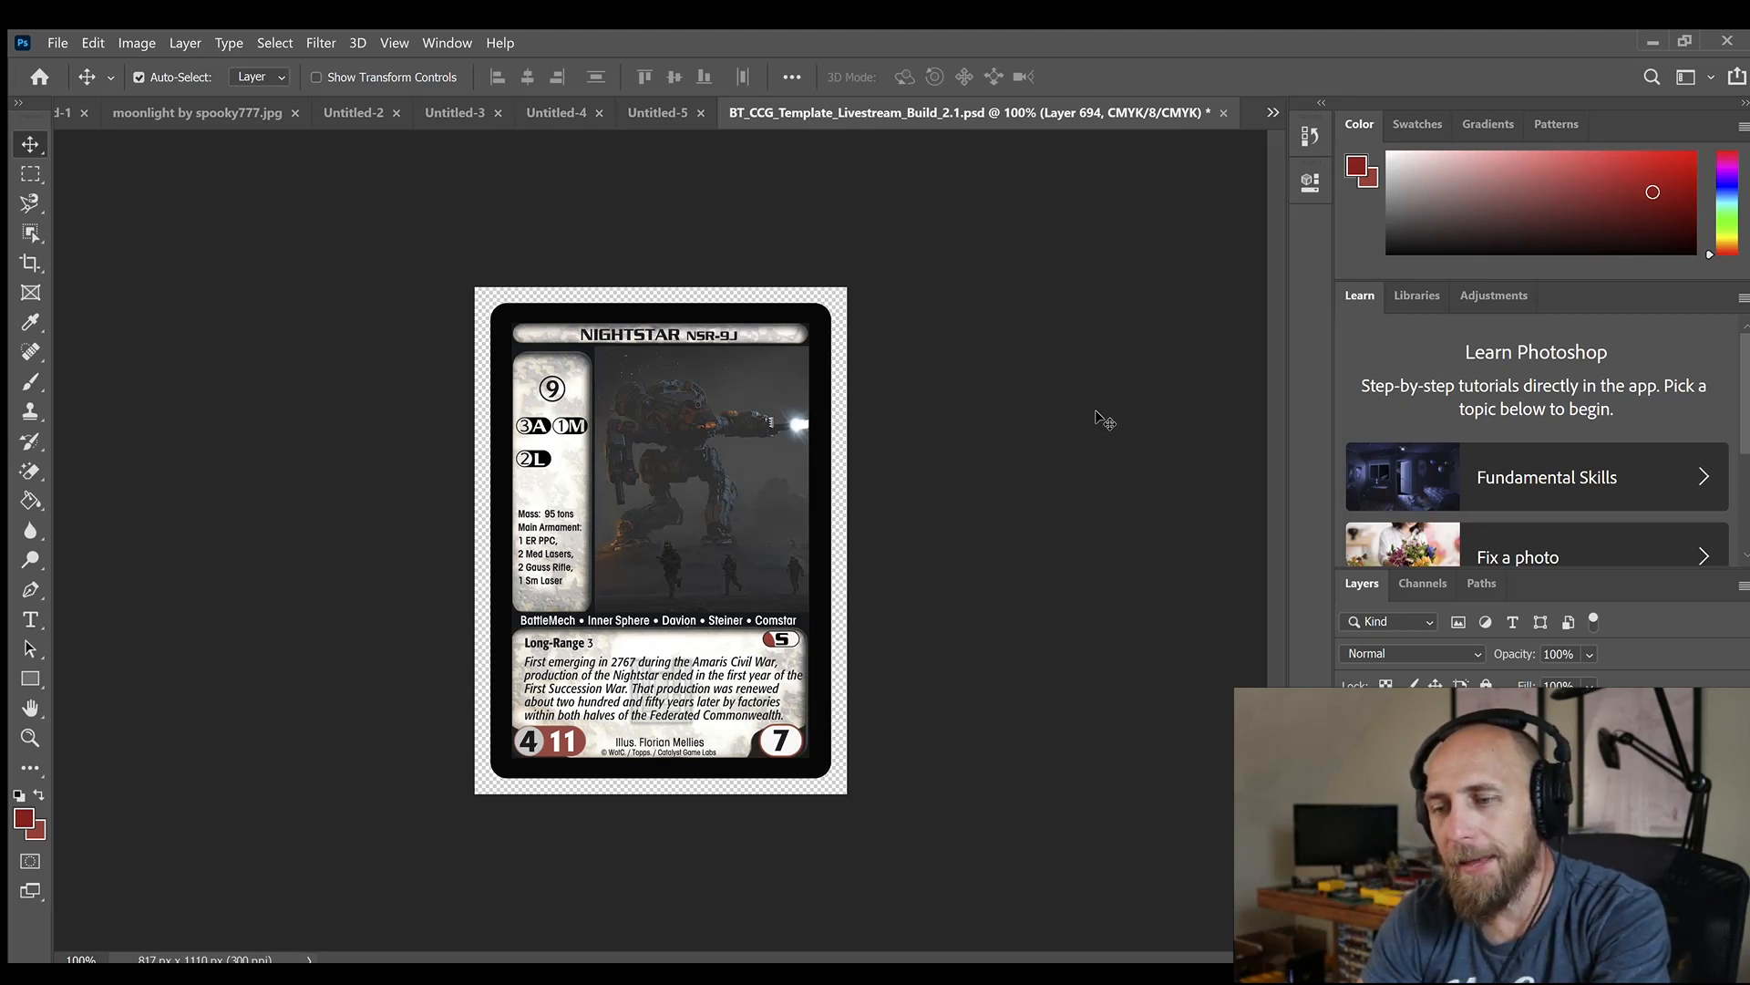
Add "CQC 2" after Long-Range 3 in the card's ability text and set the attack value to 5
key(t)
click(597, 644)
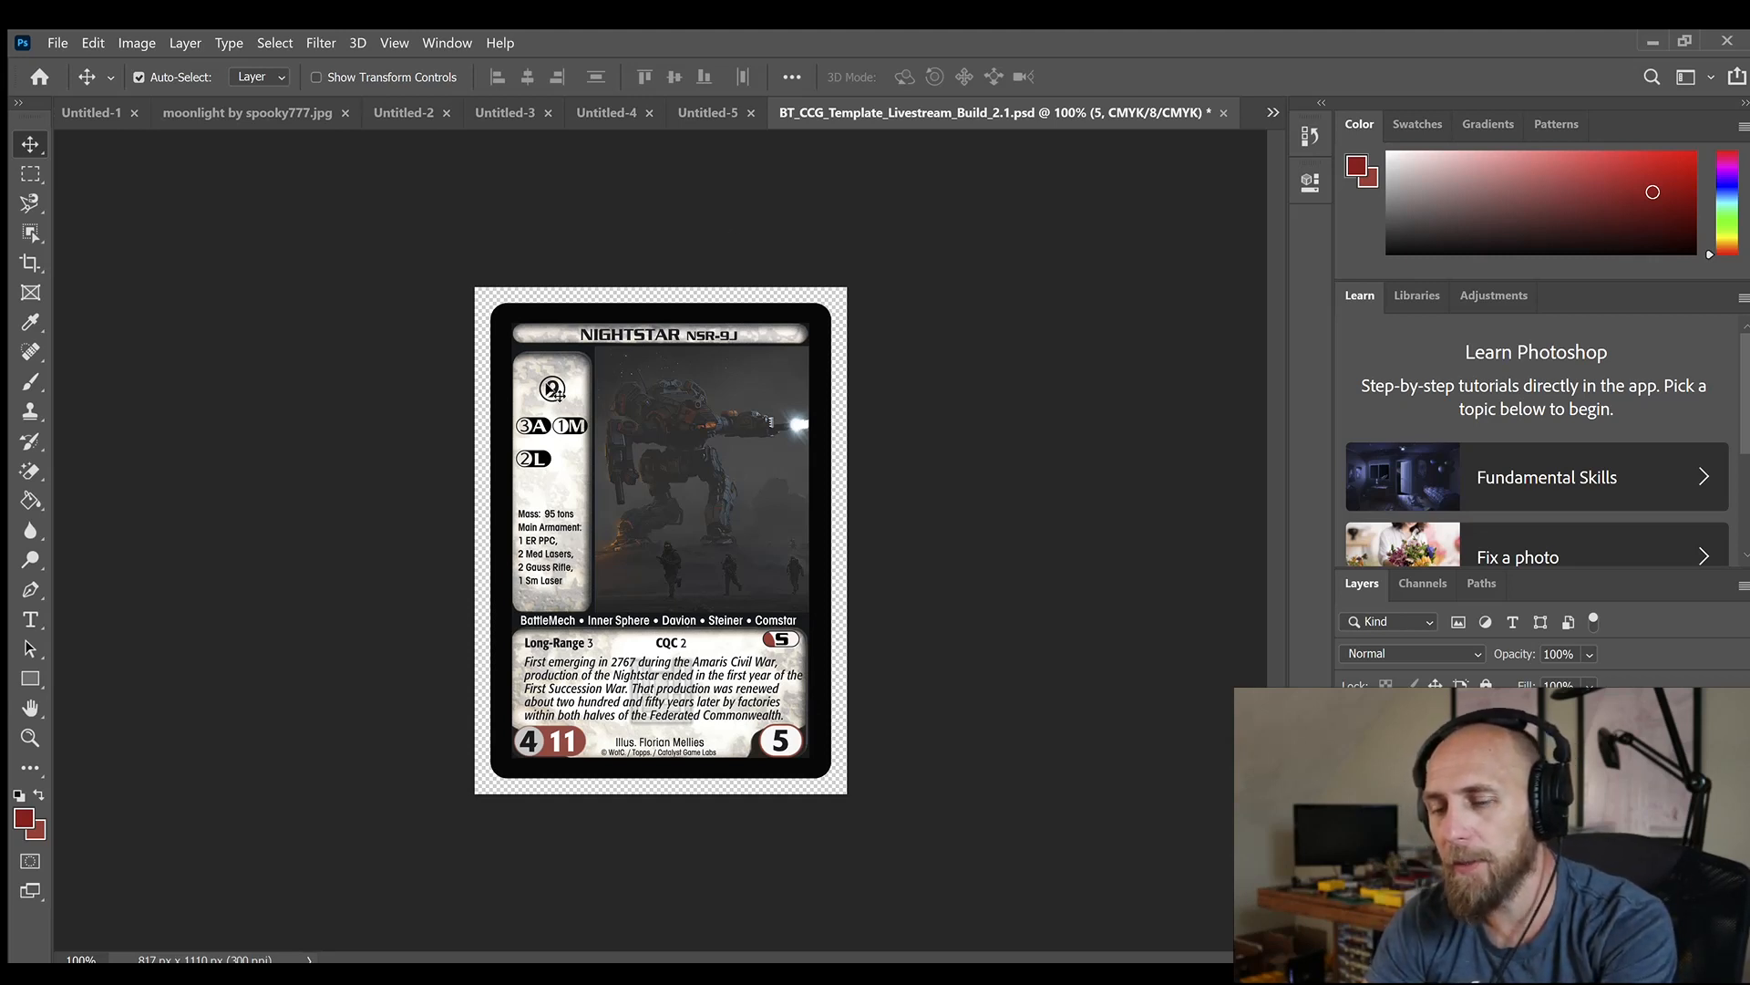
Set the circled resource cost above the asset buyouts to 8 and commit the text edit
double_click(553, 391)
text(8)
key(ctrl+Return)
key(v)
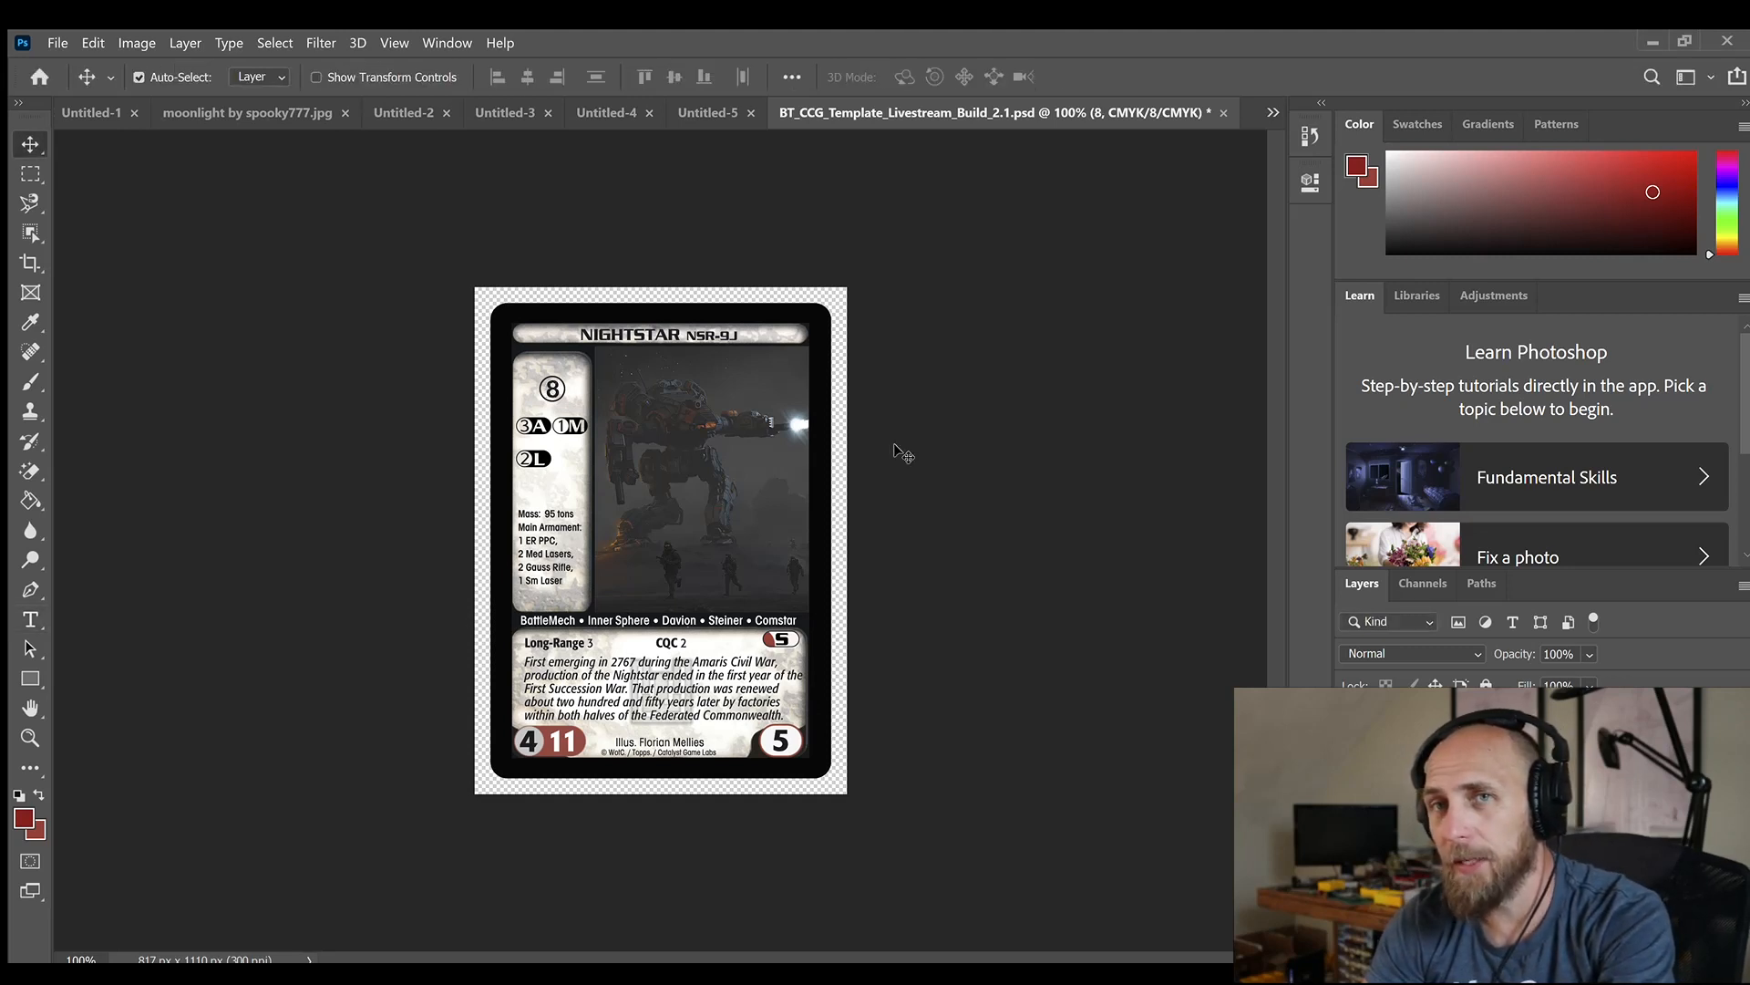